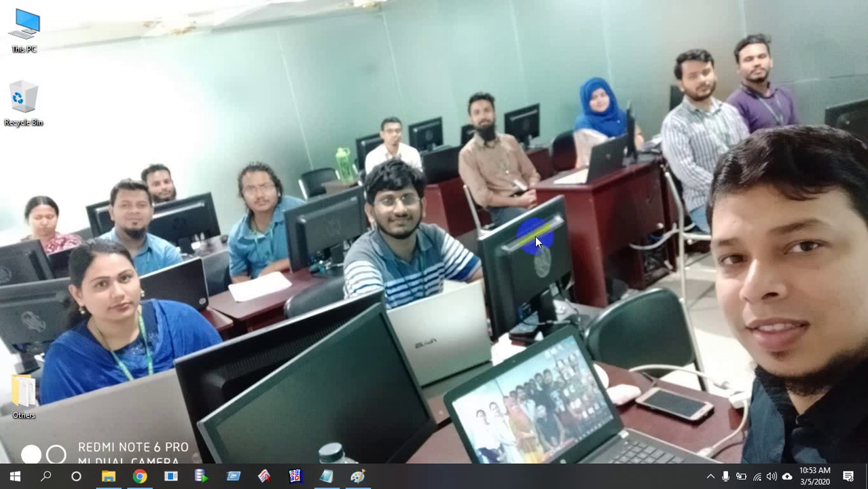
# Bring Chrome with the 'Install Oracle Apex 19 2 into Windows 10' video to the front
pyautogui.moveTo(139, 476)
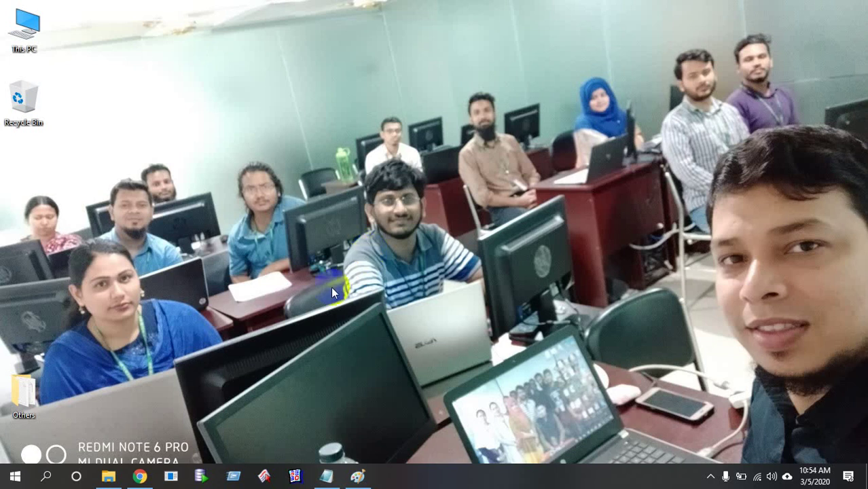
pyautogui.click(139, 476)
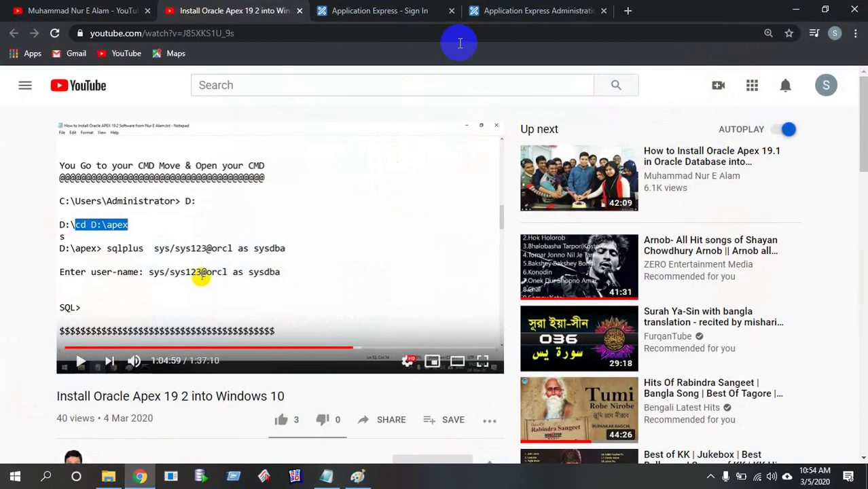
# Copy the administrator username from the Notepad notes into the Administration Services sign-in username field
pyautogui.click(508, 11)
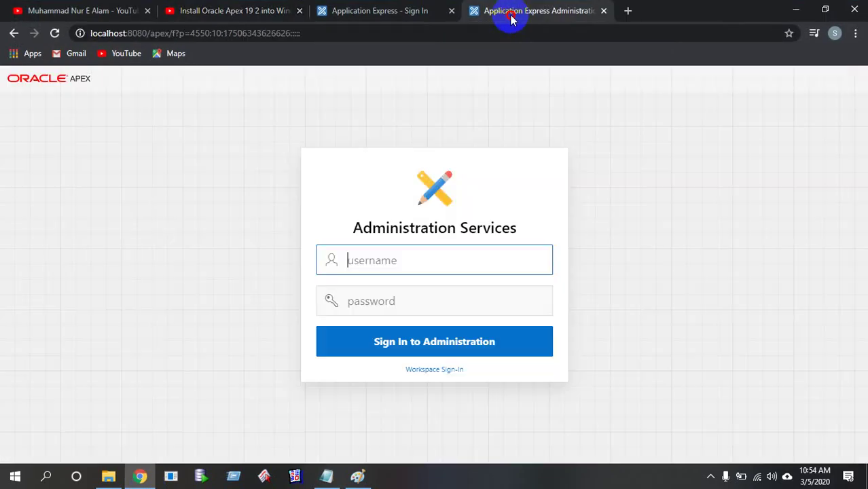
pyautogui.click(326, 476)
pyautogui.click(256, 205)
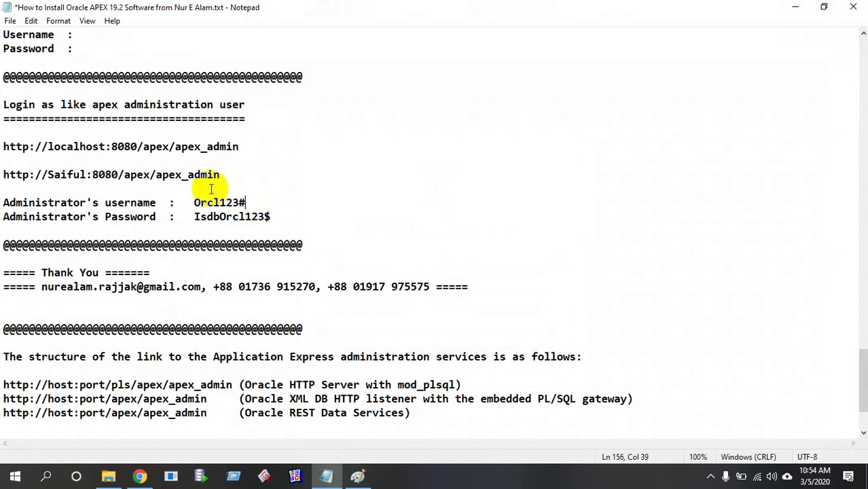
pyautogui.click(194, 203)
pyautogui.moveTo(194, 202); pyautogui.dragTo(252, 204)
pyautogui.hotkey('ctrl', 'c')
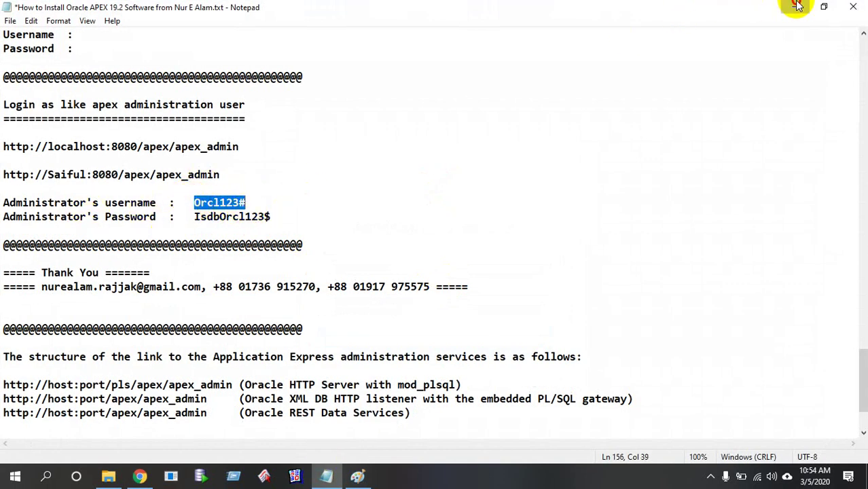
pyautogui.click(796, 7)
pyautogui.hotkey('ctrl', 'v')
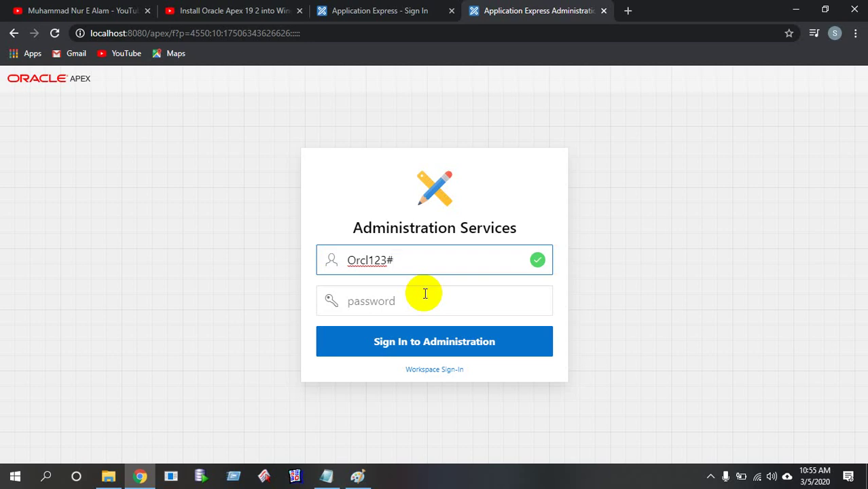
pyautogui.click(424, 293)
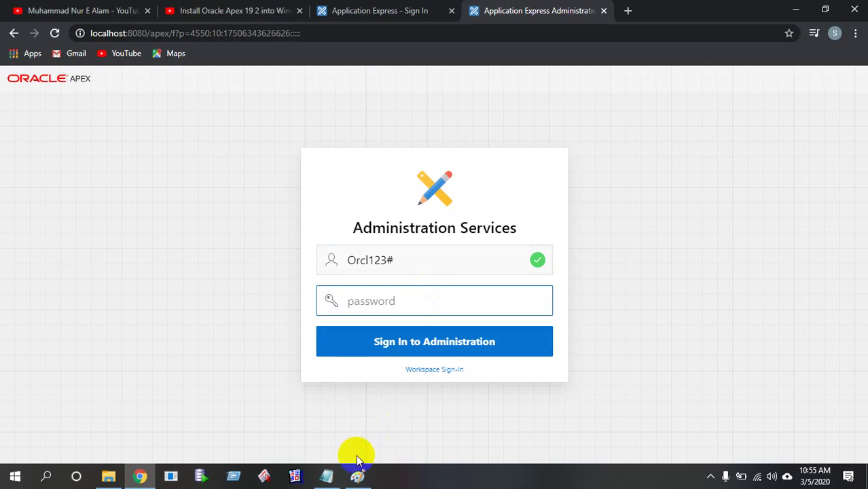
pyautogui.click(328, 476)
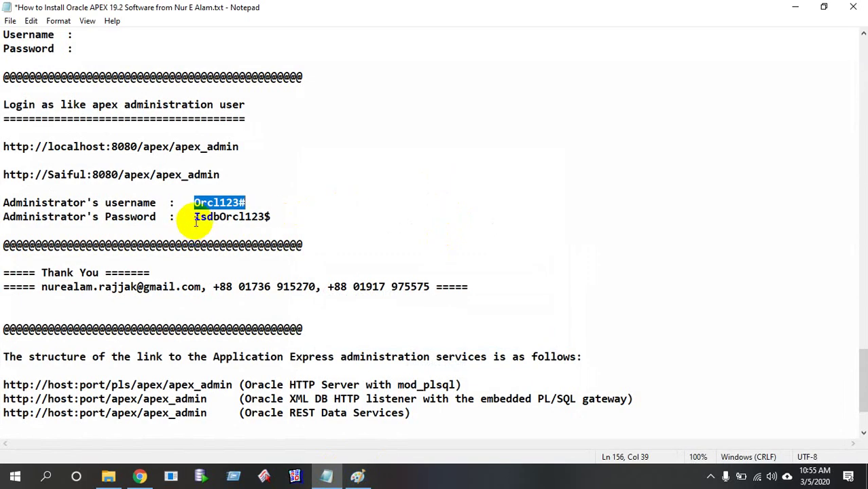
# Paste the administrator password from the notes and sign in to Administration Services
pyautogui.moveTo(195, 218); pyautogui.dragTo(271, 217)
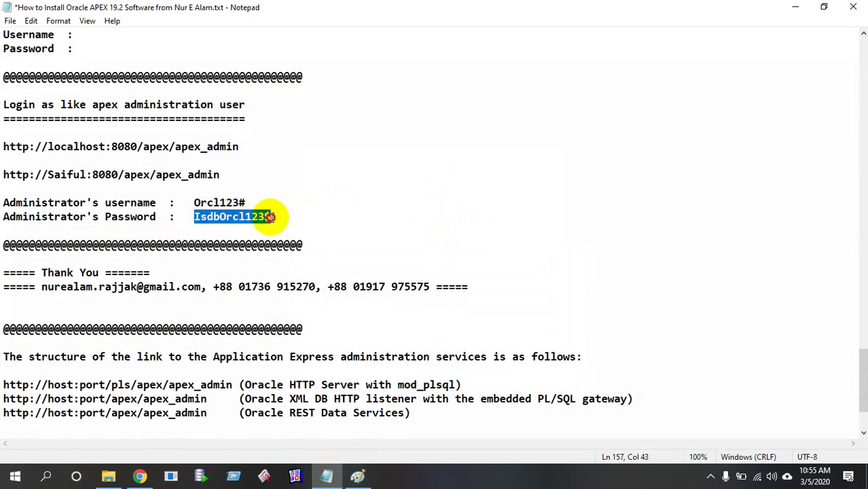
pyautogui.click(795, 6)
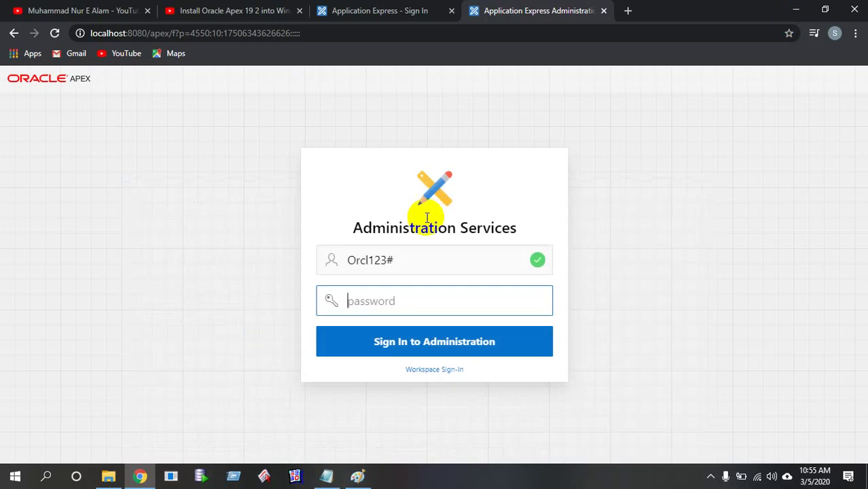
pyautogui.hotkey('ctrl', 'v')
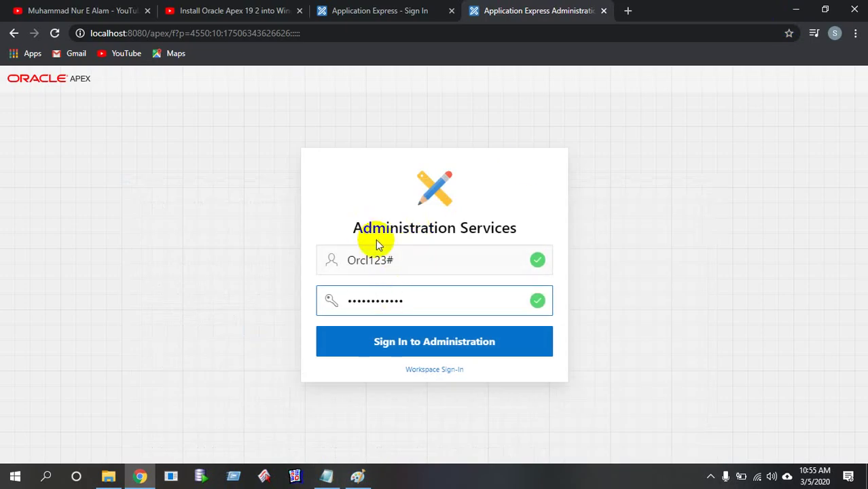
pyautogui.press('Return')
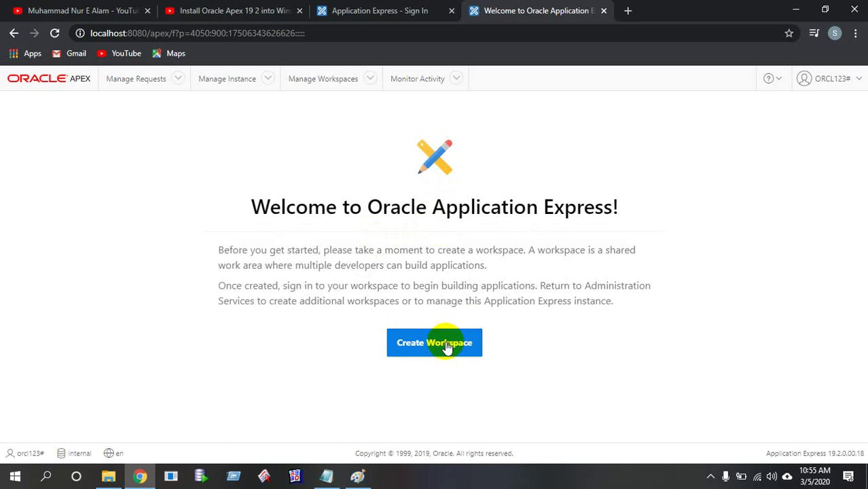
# Minimize Paint and start a new workspace named hr_orcl_ws
pyautogui.click(358, 475)
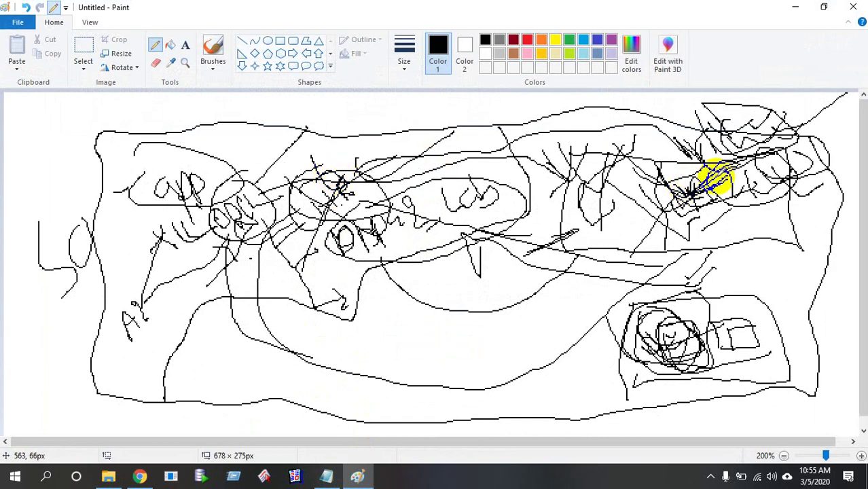
pyautogui.click(795, 7)
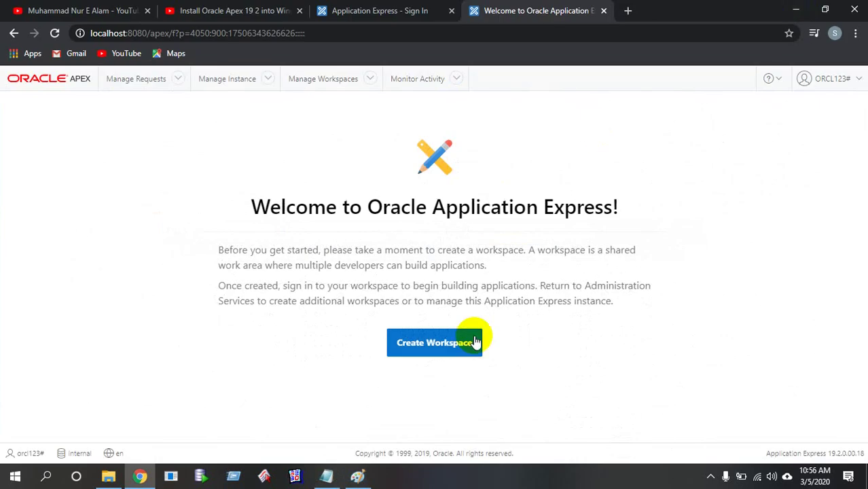
pyautogui.click(442, 345)
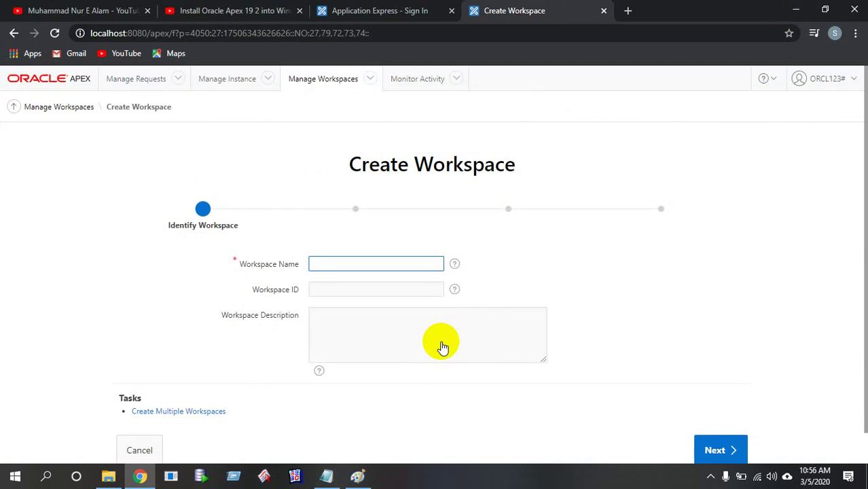
pyautogui.write('hr_orcl_ws')
pyautogui.moveTo(376, 264); pyautogui.dragTo(300, 262)
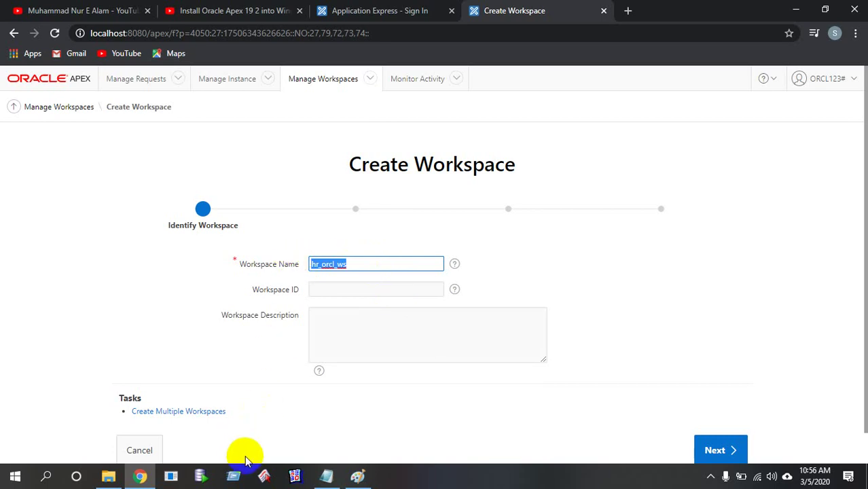
pyautogui.click(326, 476)
# Add a separator line of = signs at the end of the notes
pyautogui.scroll(-2, 345, 326)
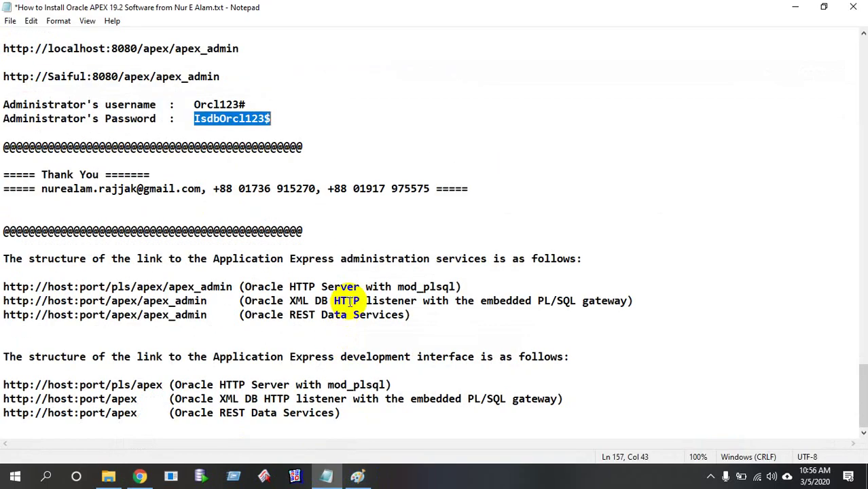
pyautogui.click(387, 423)
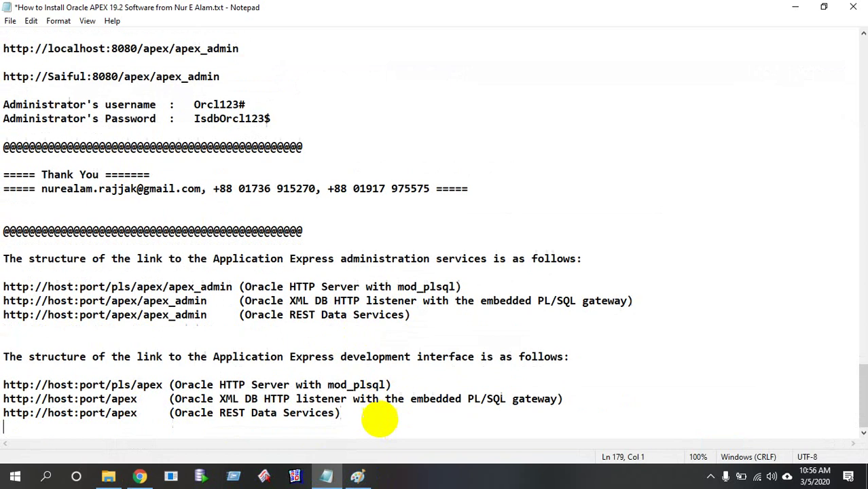
pyautogui.press('Return')
pyautogui.write('==========')
pyautogui.write('==================================')
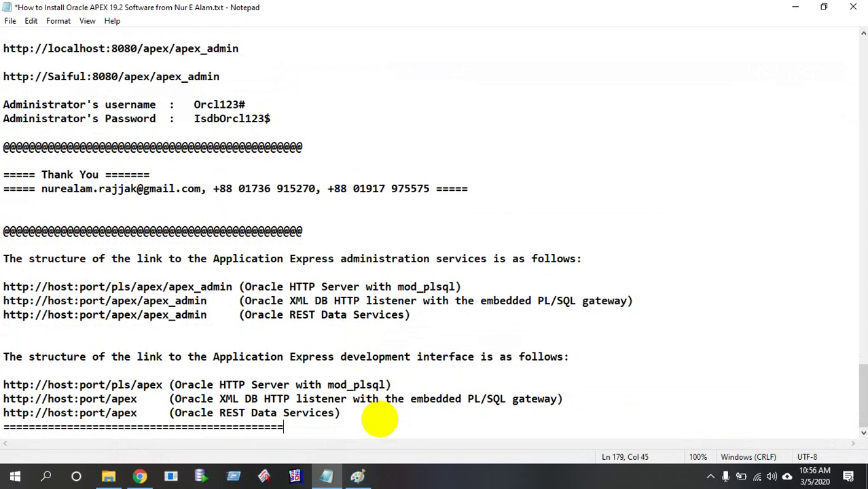
pyautogui.press('Return')
pyautogui.press('Return')
pyautogui.press('Return')
pyautogui.press('Return')
pyautogui.press('Return')
pyautogui.press('Return')
pyautogui.press('Return')
pyautogui.press('Return')
pyautogui.press('Return')
pyautogui.press('Return')
pyautogui.press('Return')
pyautogui.press('Return')
pyautogui.press('Return')
pyautogui.press('Return')
pyautogui.press('Return')
pyautogui.press('Return')
pyautogui.press('Return')
pyautogui.press('Return')
pyautogui.press('Return')
pyautogui.press('Return')
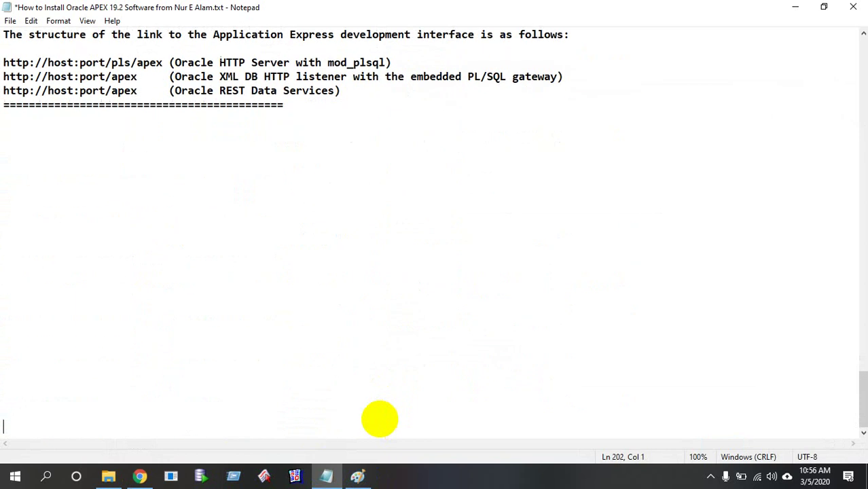
# Insert an @ marker row with blank lines below the separator
pyautogui.scroll(2, 55, 68)
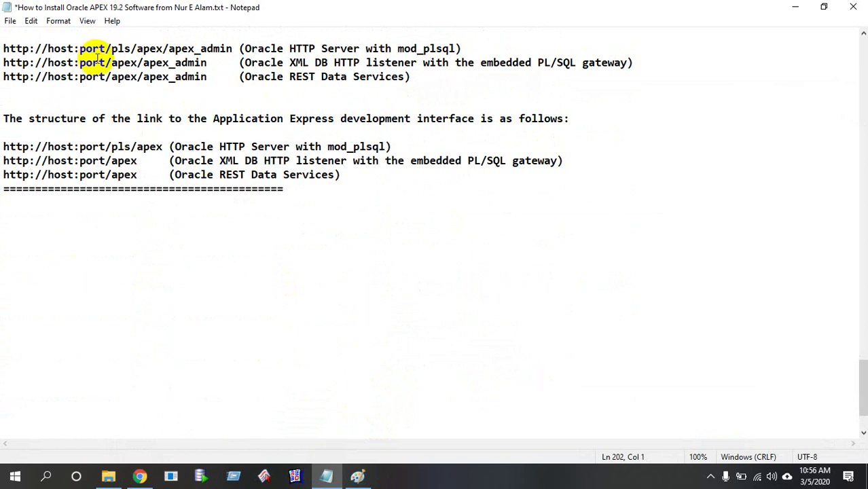
pyautogui.click(8, 227)
pyautogui.write('@')
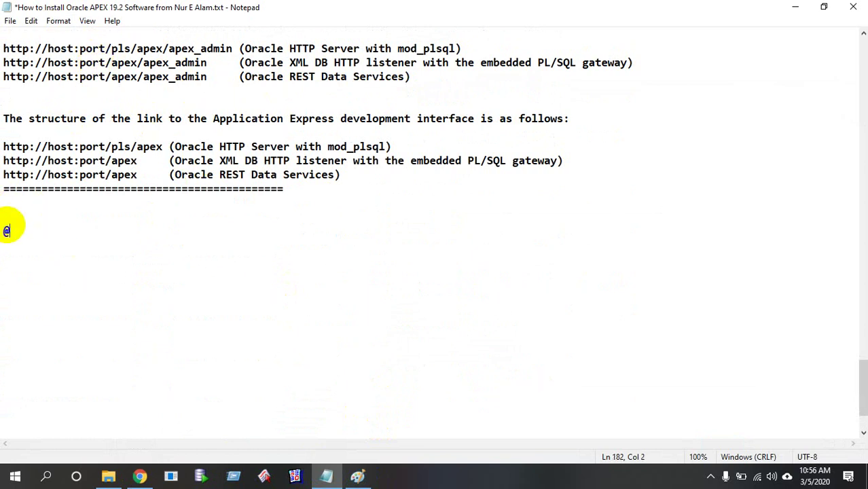
pyautogui.write('@@@@@@@@@@@@@@@@@@@@@@@@@@')
pyautogui.press('Return')
pyautogui.press('Return')
pyautogui.press('Return')
pyautogui.press('Return')
pyautogui.press('Return')
pyautogui.press('Return')
pyautogui.press('Return')
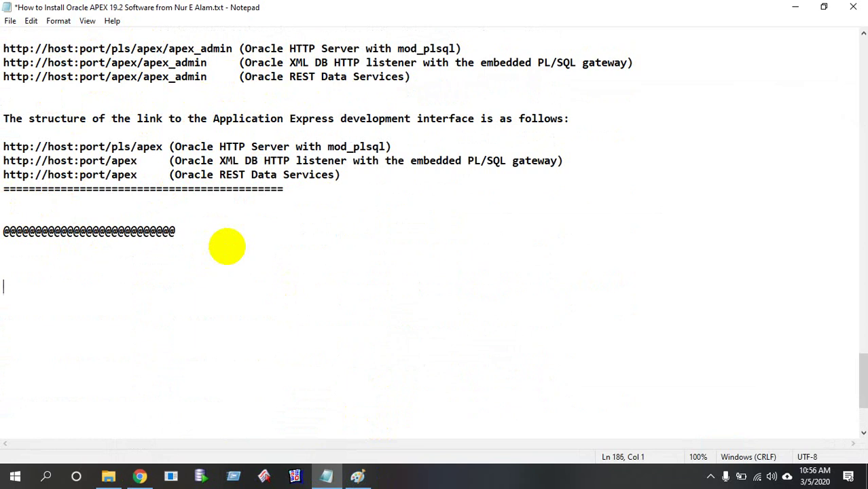
pyautogui.write('@@@@@@@@@@@@@@@@@@@@@@@@@@@')
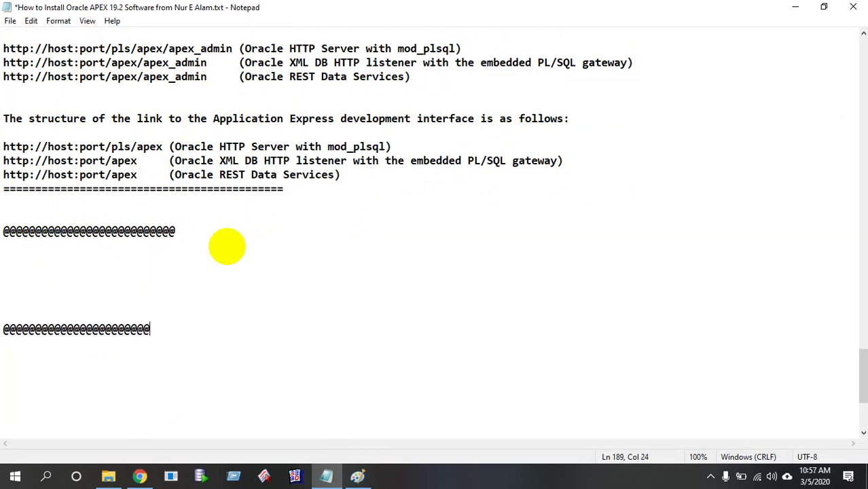
pyautogui.click(91, 250)
pyautogui.press('Return')
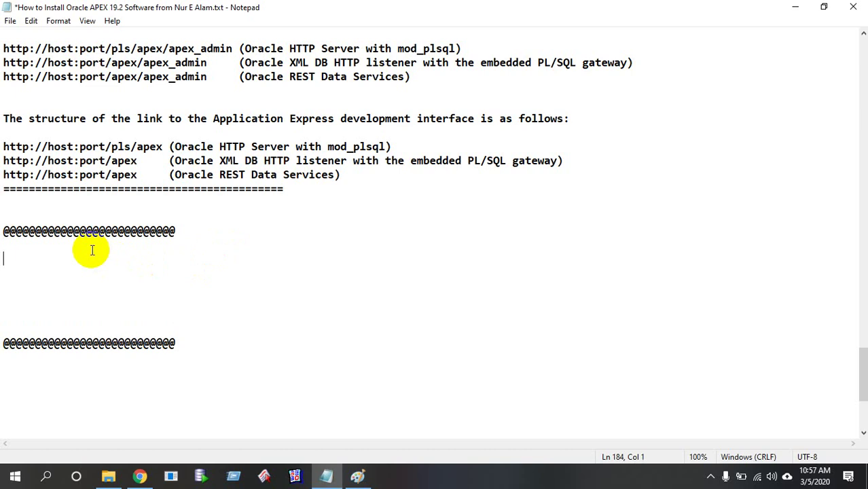
# Record 'Database User : HR' and 'Workspace : hr_orcl_ws' in the notes and save them
pyautogui.write('Database U')
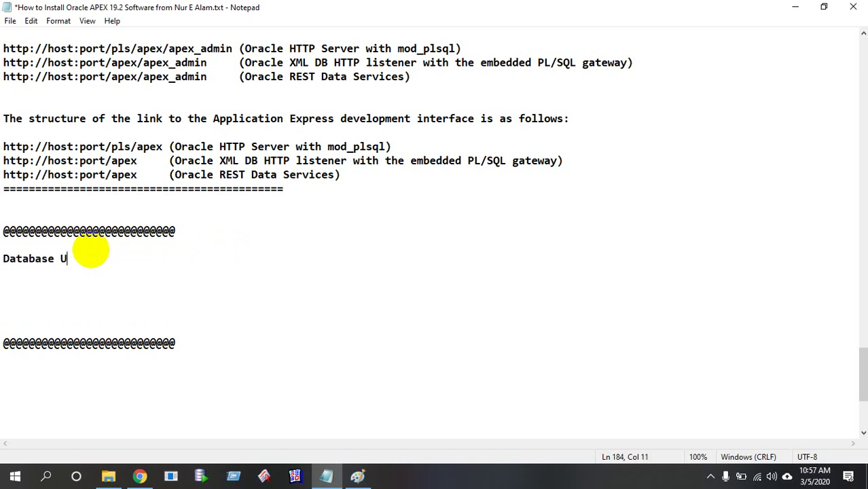
pyautogui.write('ser   :  HR')
pyautogui.press('Return')
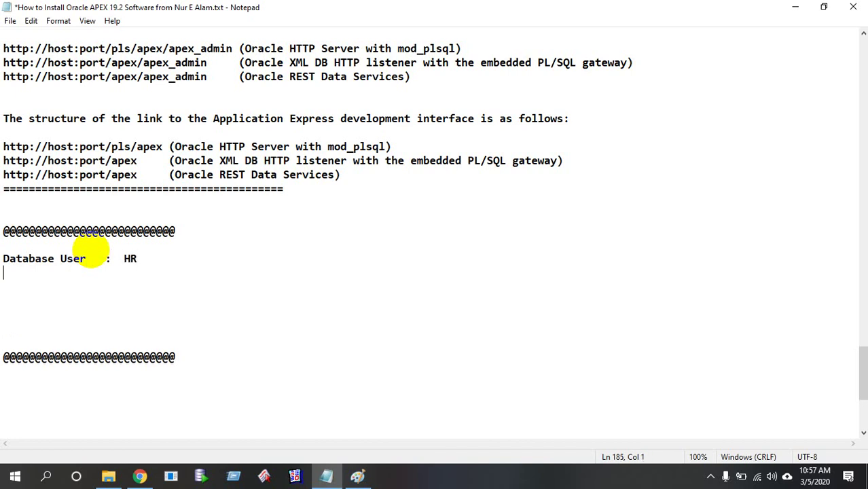
pyautogui.press('Return')
pyautogui.write('W')
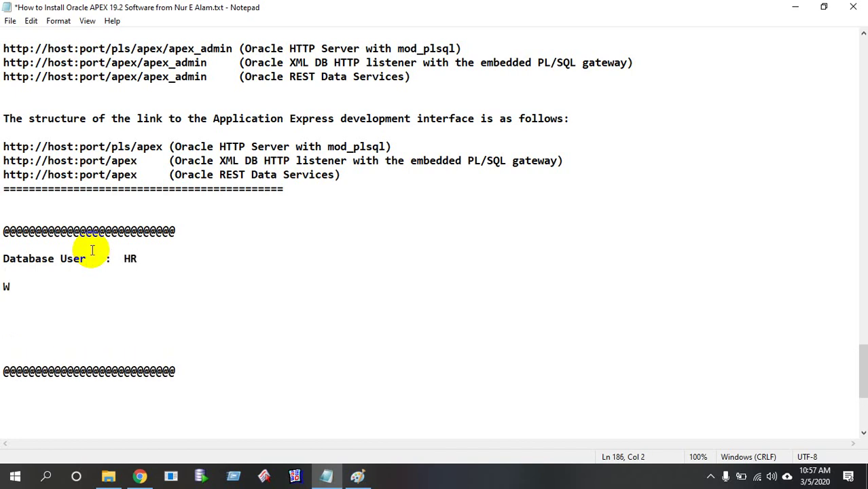
pyautogui.write('orkspace     ')
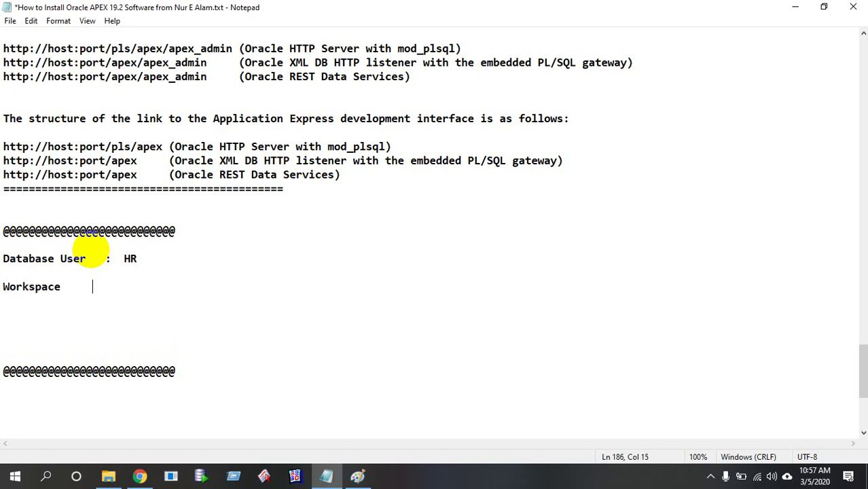
pyautogui.write(': hr_orcl_ws')
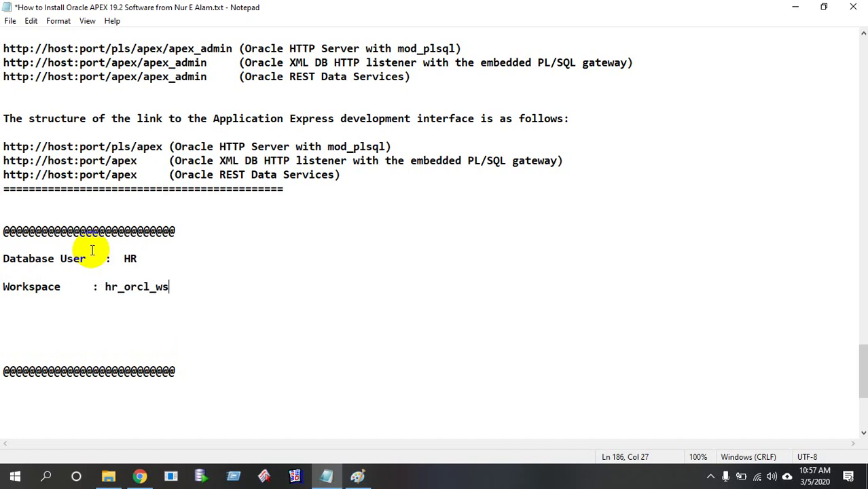
pyautogui.hotkey('ctrl', 's')
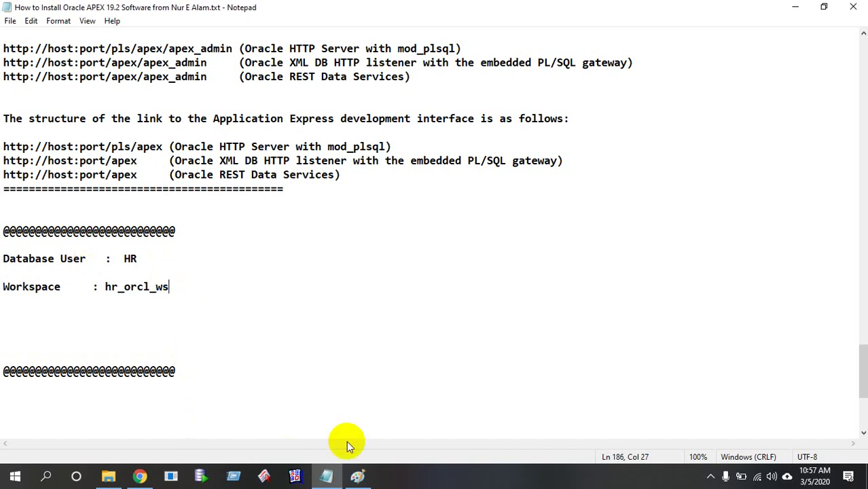
pyautogui.click(140, 476)
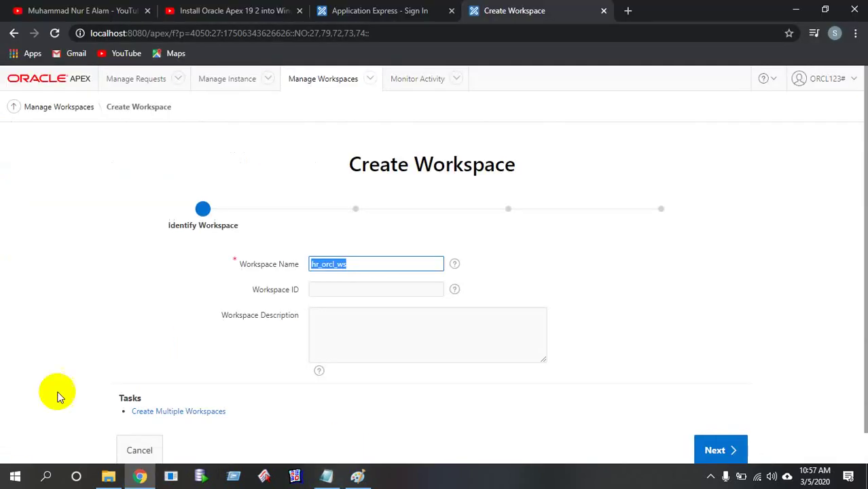
# Advance the hr_orcl_ws workspace wizard to Identify Schema, leaving Re-use existing schema at No
pyautogui.click(387, 287)
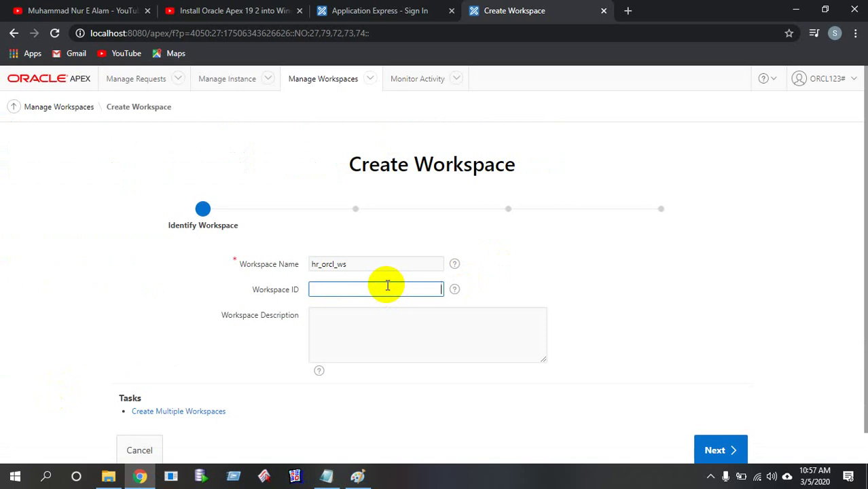
pyautogui.click(375, 317)
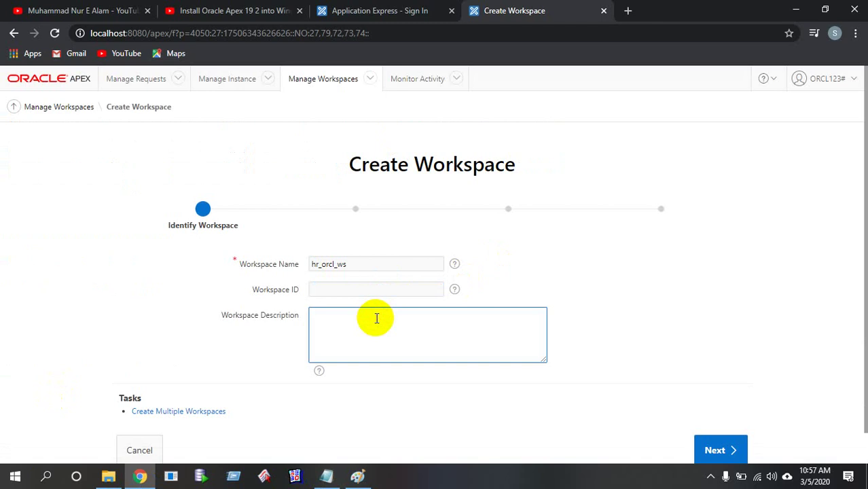
pyautogui.scroll(-1, 375, 318)
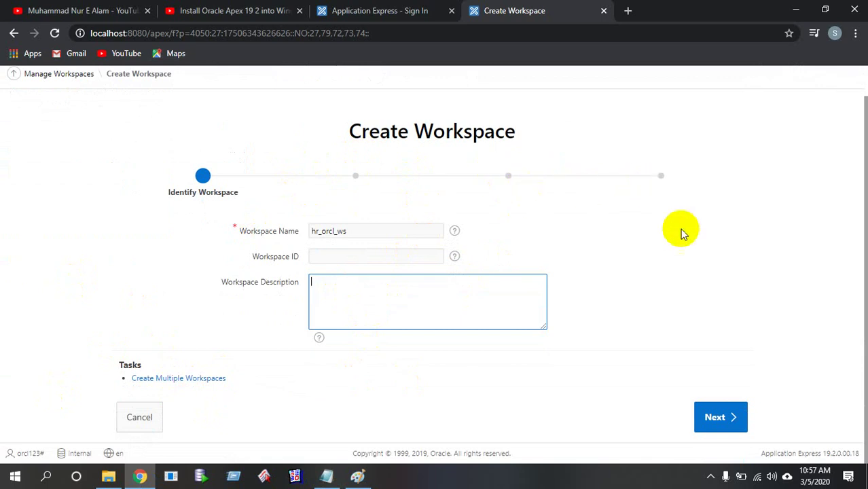
pyautogui.click(714, 416)
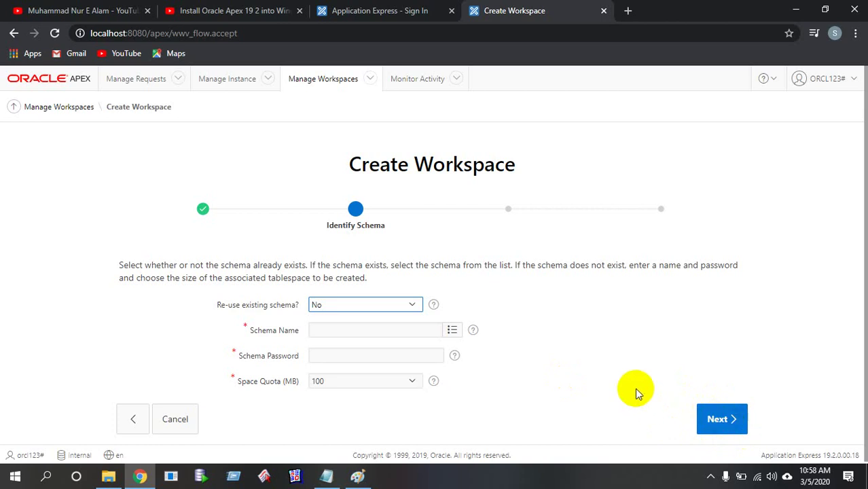
pyautogui.scroll(-1, 627, 372)
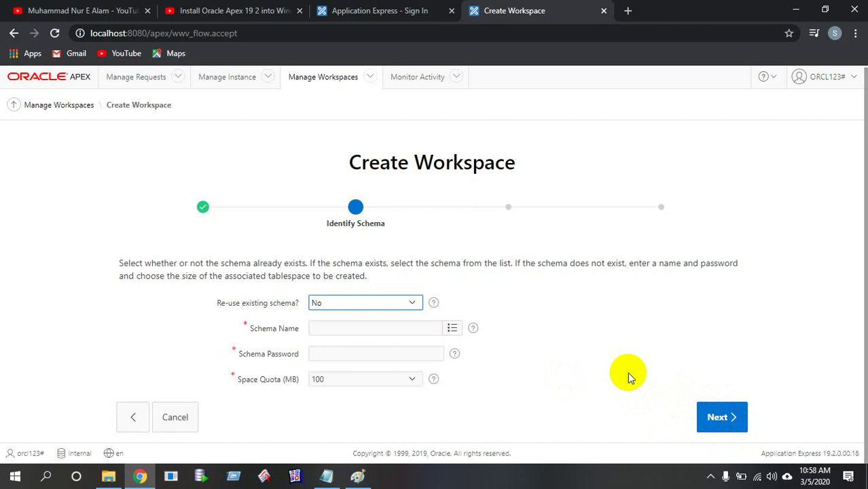
pyautogui.click(357, 475)
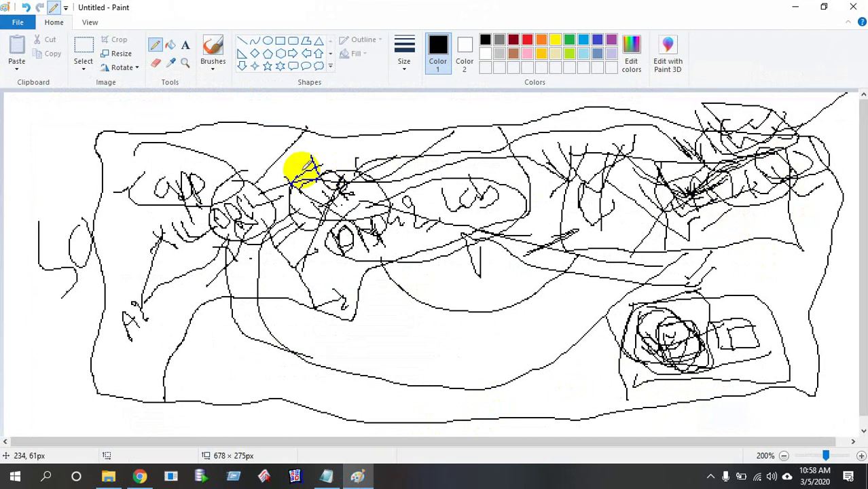
# Minimize Paint to return to the wizard's Identify Schema step
pyautogui.click(365, 193)
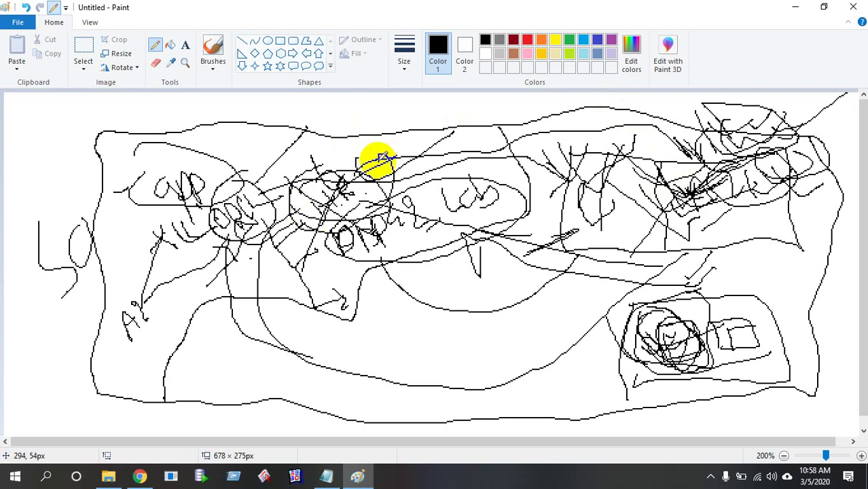
pyautogui.click(795, 7)
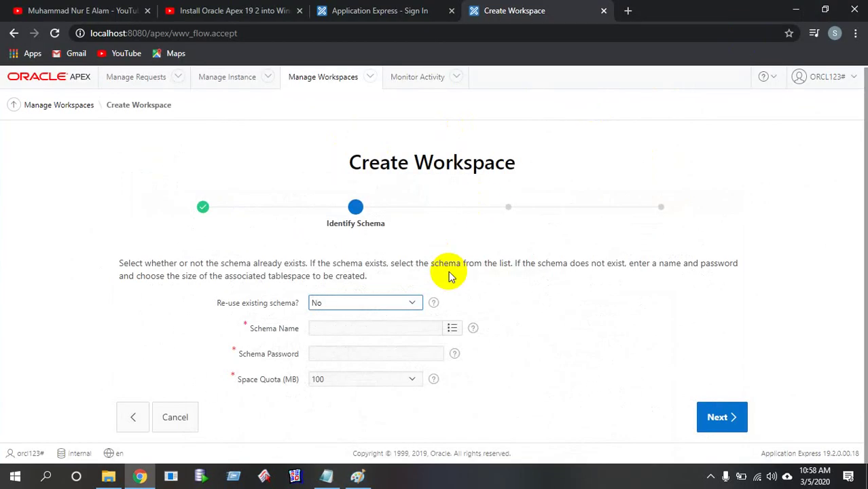
# Set Re-use existing schema to Yes and focus the Schema Name field
pyautogui.click(412, 303)
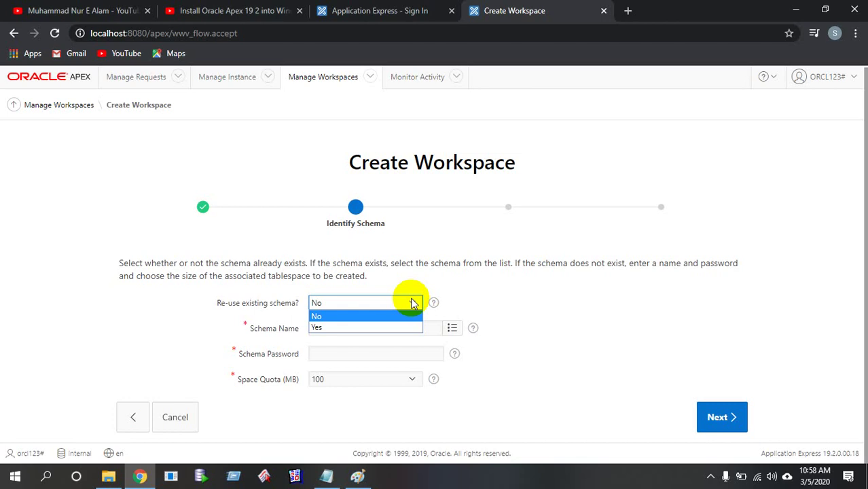
pyautogui.click(384, 328)
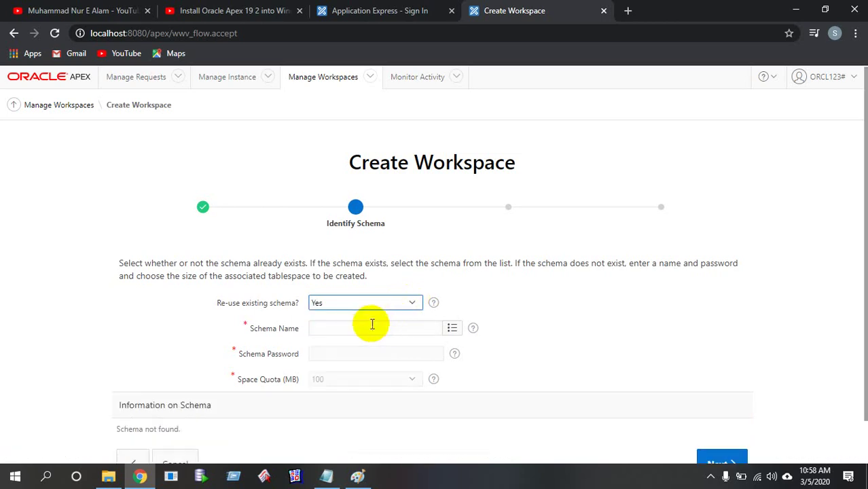
pyautogui.click(280, 331)
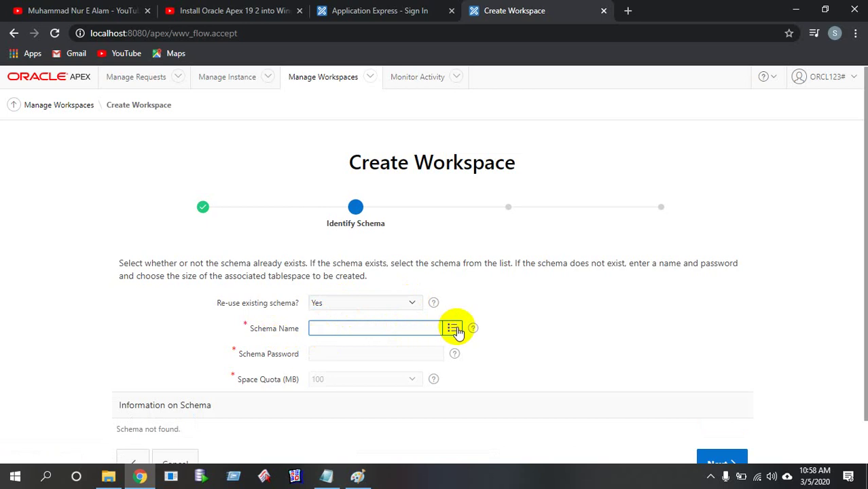
# Draw a freehand pencil stroke on the Paint canvas, then minimize Paint
pyautogui.click(335, 479)
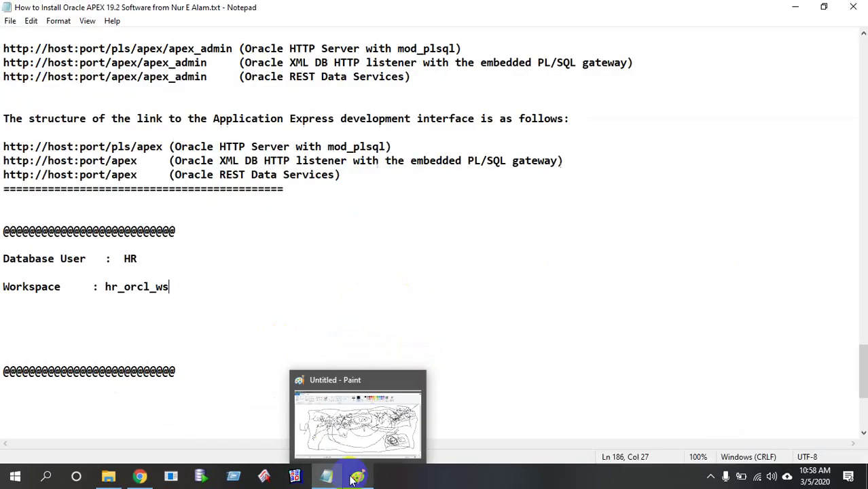
pyautogui.click(360, 428)
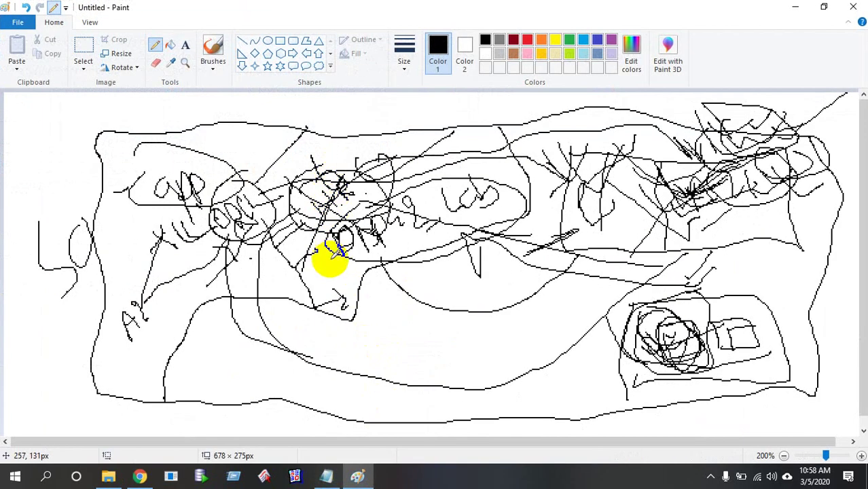
pyautogui.click(325, 314)
pyautogui.moveTo(325, 314)
pyautogui.mouseDown()
pyautogui.moveTo(381, 339)
pyautogui.moveTo(359, 372)
pyautogui.moveTo(439, 374)
pyautogui.mouseUp()
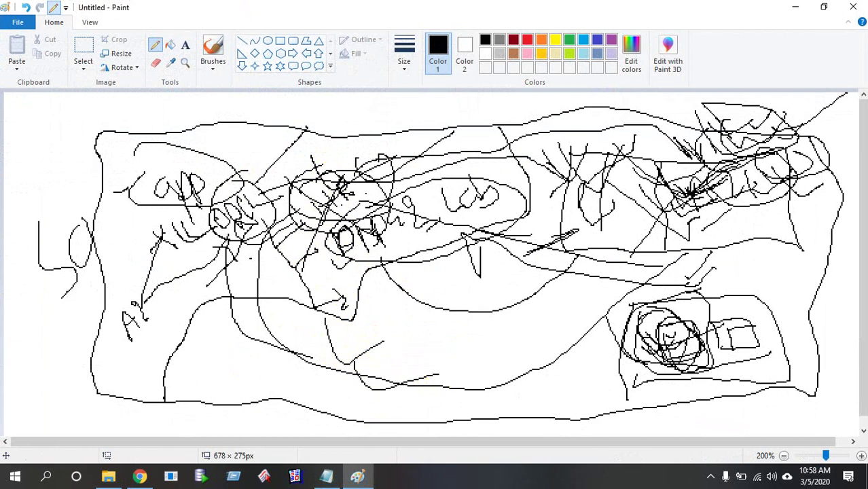
pyautogui.click(796, 8)
# Choose HR as the schema name from the schema lookup list
pyautogui.click(141, 476)
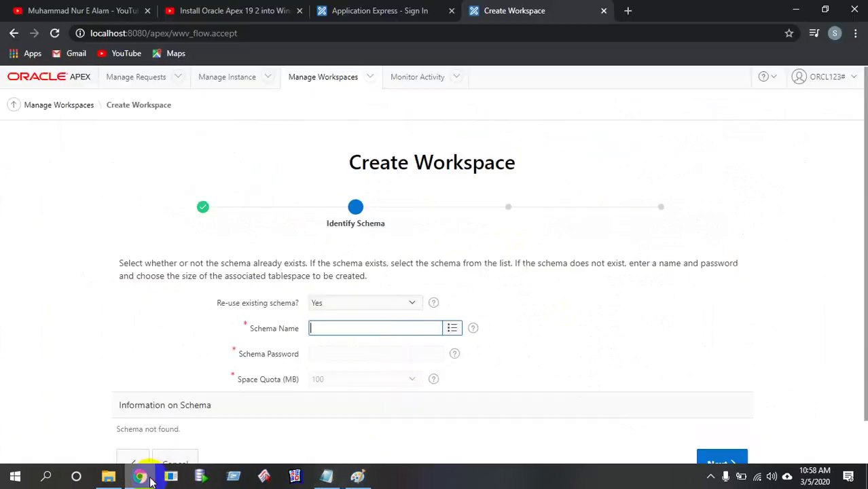
pyautogui.click(452, 327)
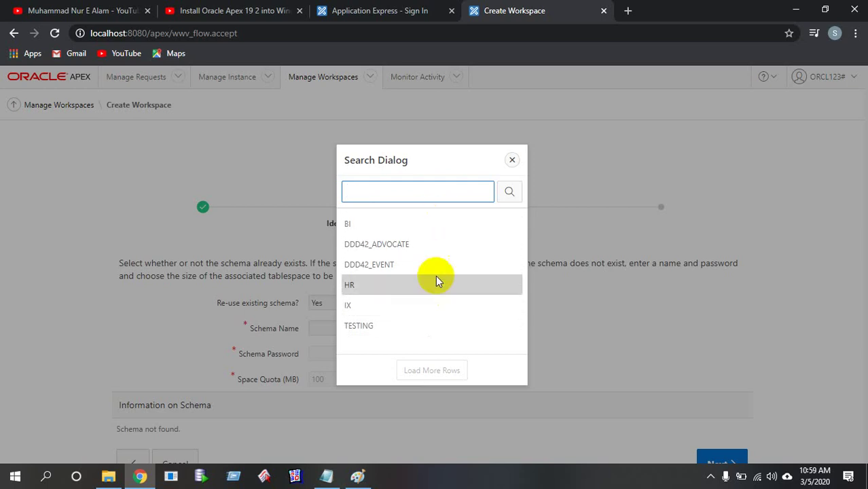
pyautogui.click(420, 290)
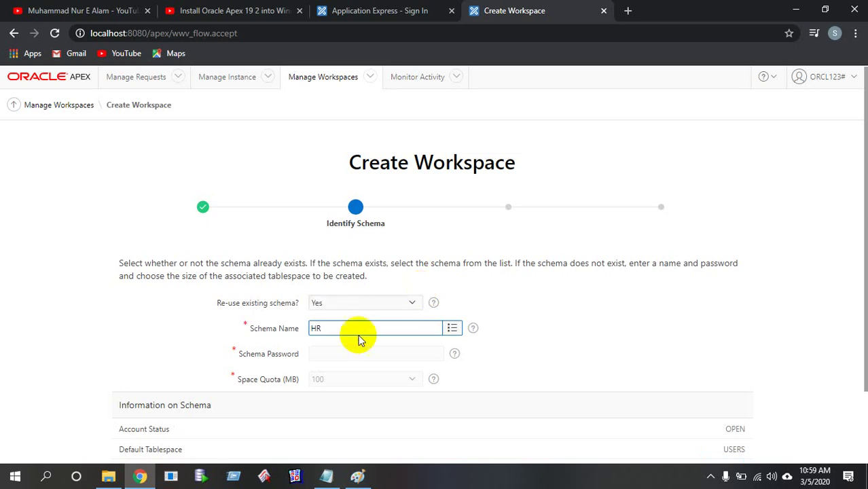
pyautogui.click(351, 355)
pyautogui.click(365, 352)
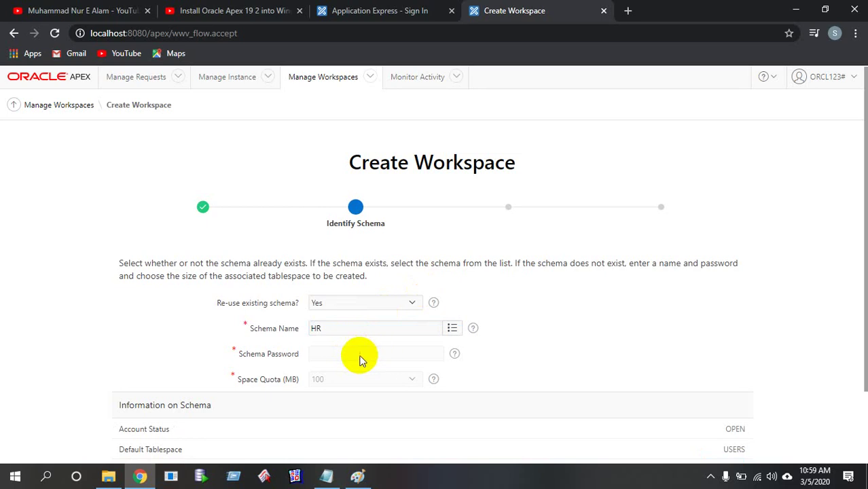
pyautogui.click(356, 353)
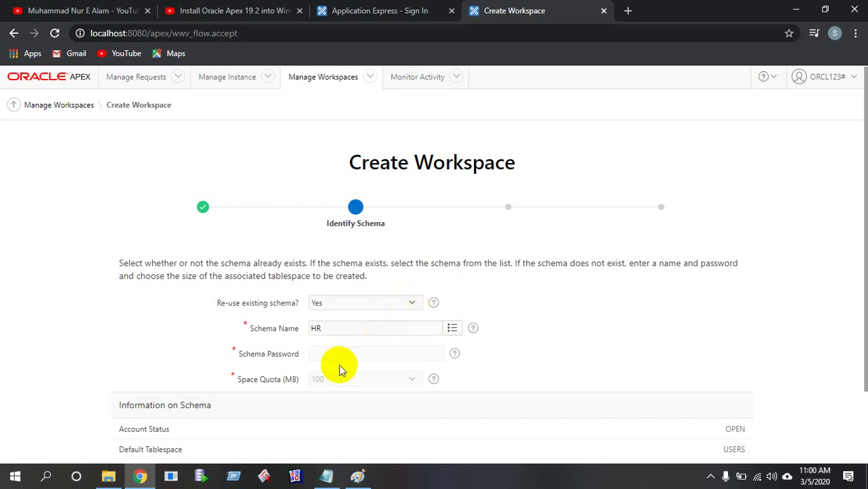
pyautogui.scroll(-1, 451, 395)
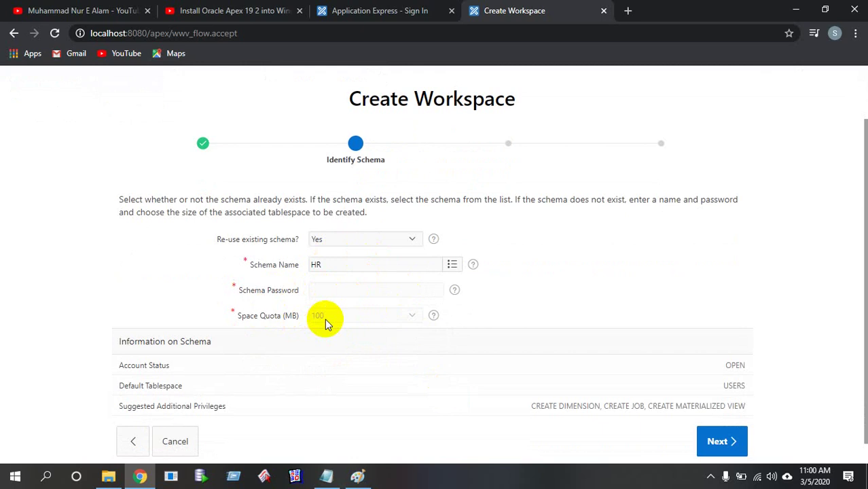
pyautogui.scroll(-1, 378, 320)
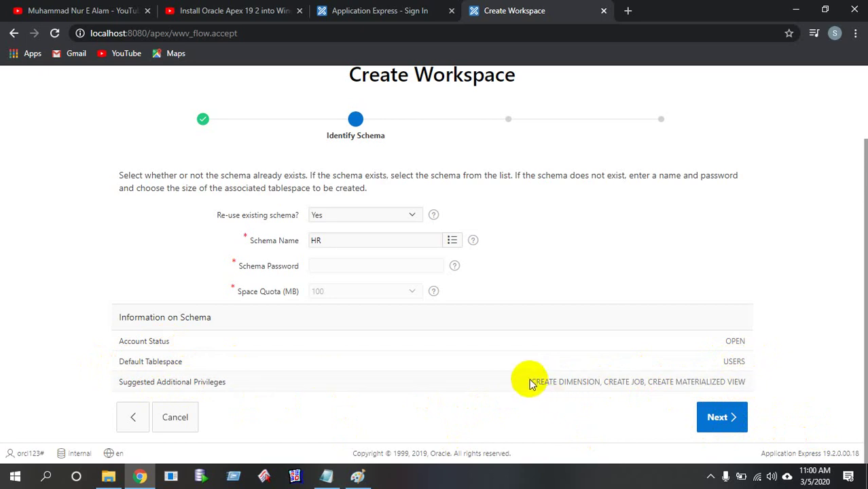
pyautogui.moveTo(531, 381); pyautogui.dragTo(756, 379)
pyautogui.click(815, 369)
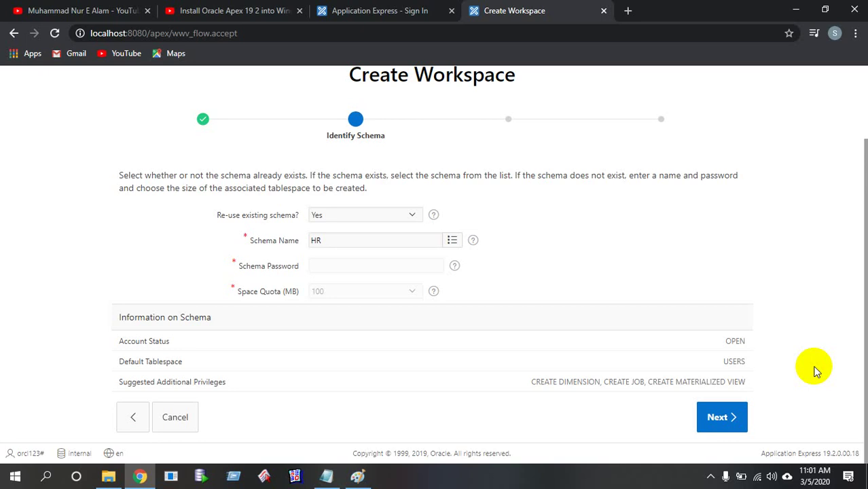
# Move on to the Identify Administrator step and focus the administrator username field
pyautogui.click(733, 423)
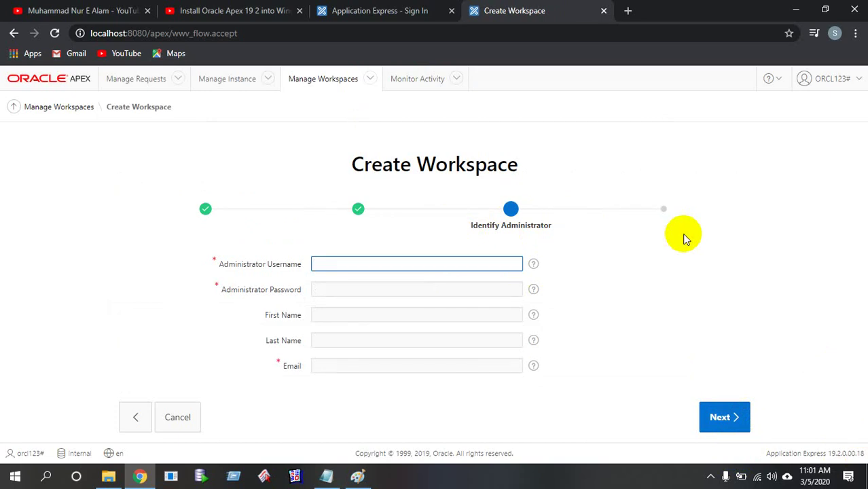
pyautogui.click(345, 286)
pyautogui.click(347, 265)
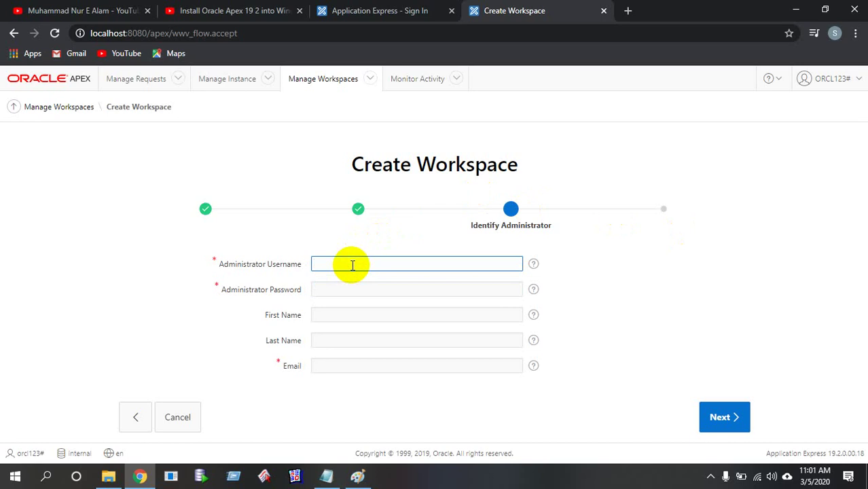
# Copy the administrator username from the Notepad install notes, then minimize Notepad
pyautogui.click(317, 481)
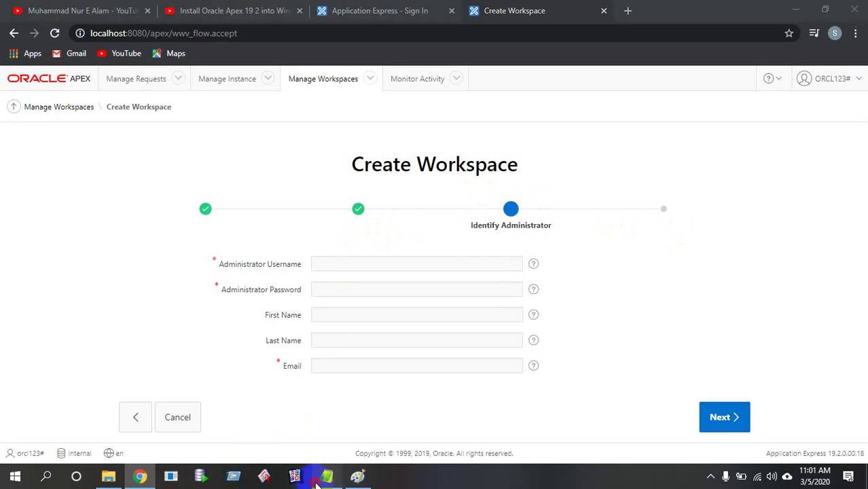
pyautogui.scroll(7, 345, 340)
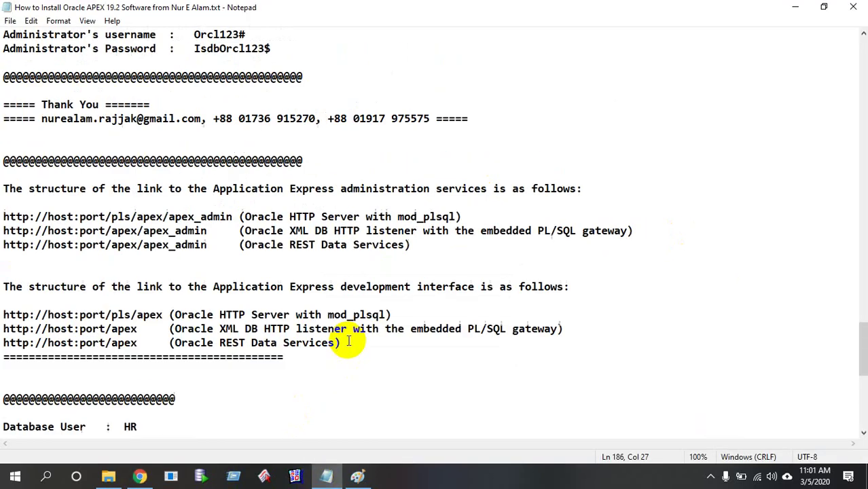
pyautogui.click(195, 161)
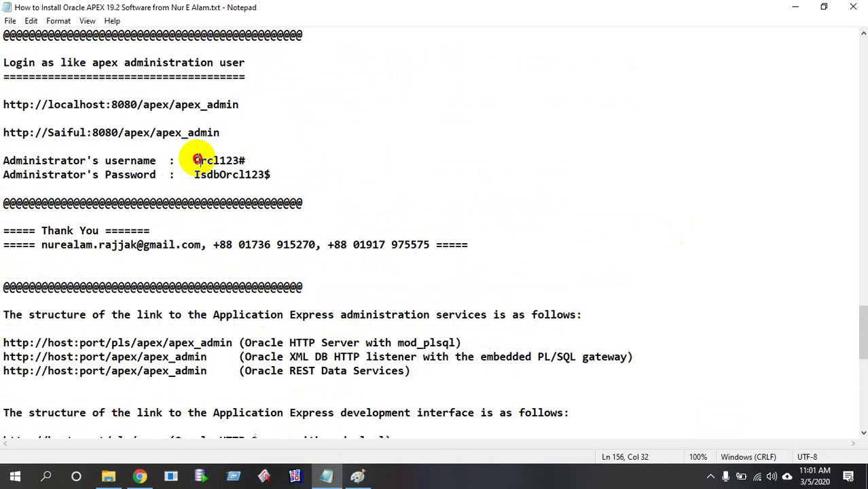
pyautogui.moveTo(196, 161); pyautogui.dragTo(244, 160)
pyautogui.hotkey('ctrl', 'c')
pyautogui.click(795, 8)
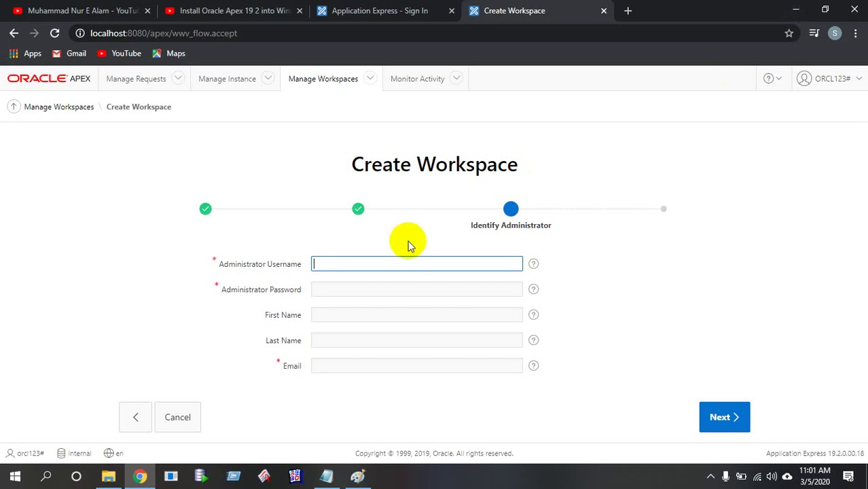
# Paste the administrator username and the password copied from the Notepad notes into the wizard
pyautogui.hotkey('ctrl', 'v')
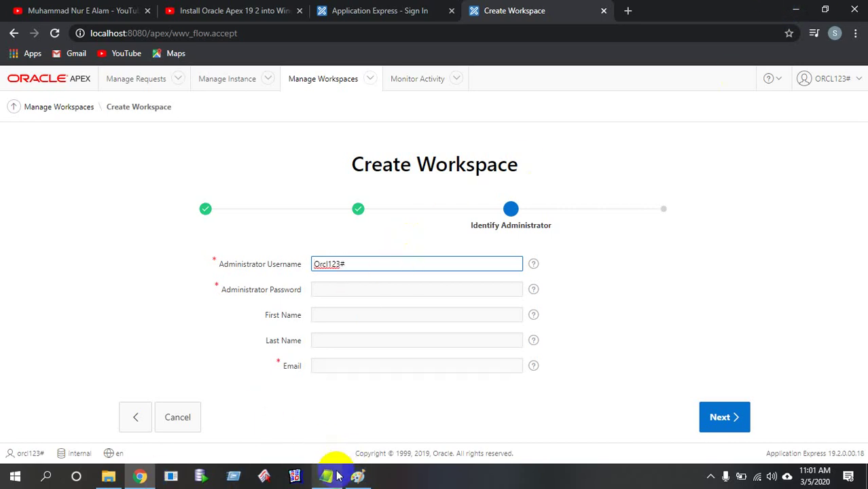
pyautogui.click(333, 476)
pyautogui.click(195, 175)
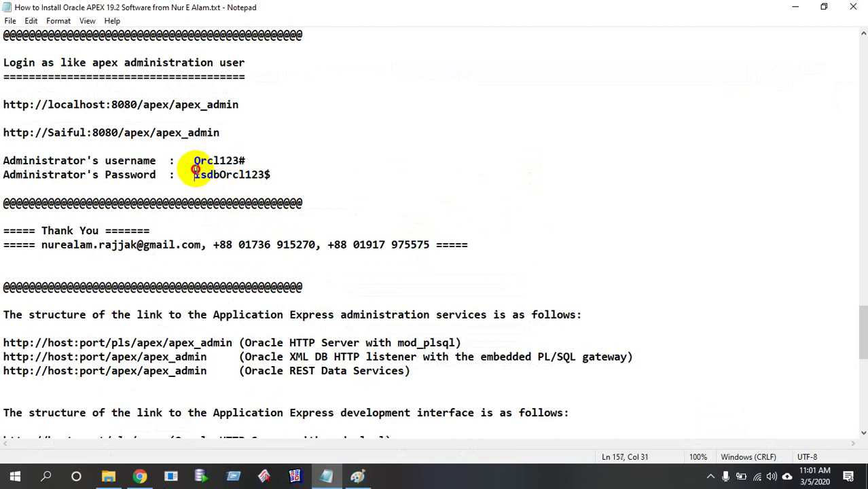
pyautogui.moveTo(195, 174); pyautogui.dragTo(280, 175)
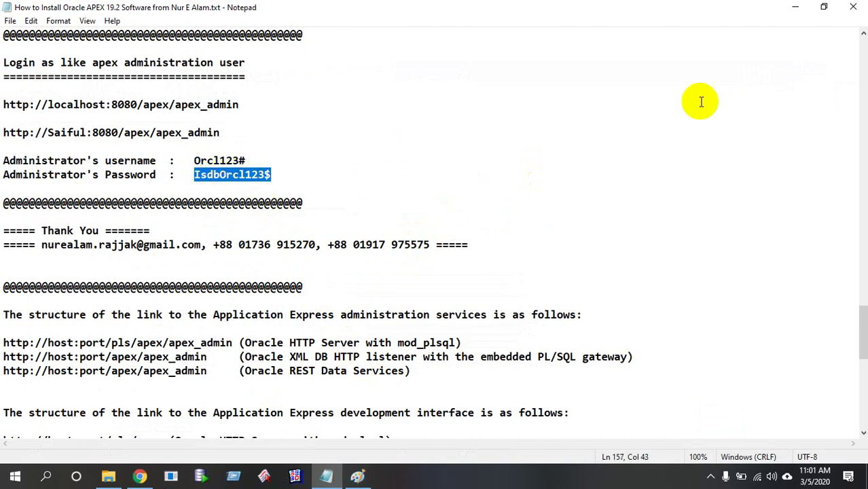
pyautogui.click(796, 8)
pyautogui.click(407, 286)
pyautogui.hotkey('ctrl', 'v')
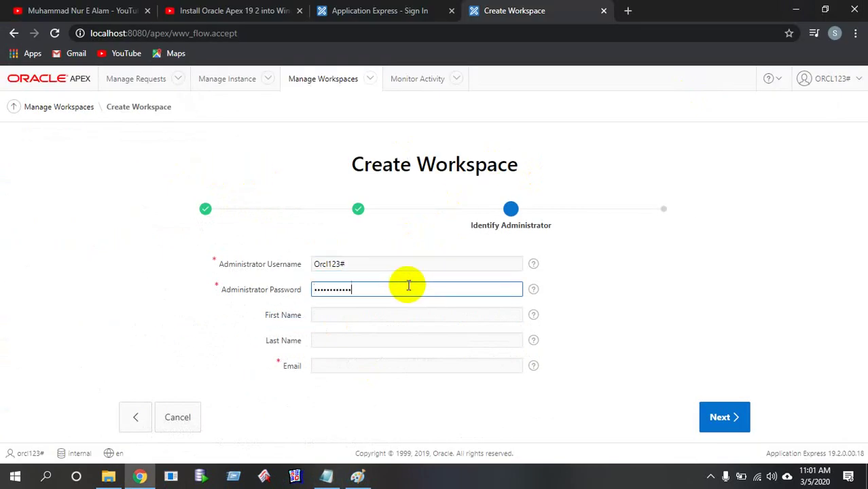
# Fill in the administrator's first name, last name HR and e-mail address
pyautogui.click(346, 314)
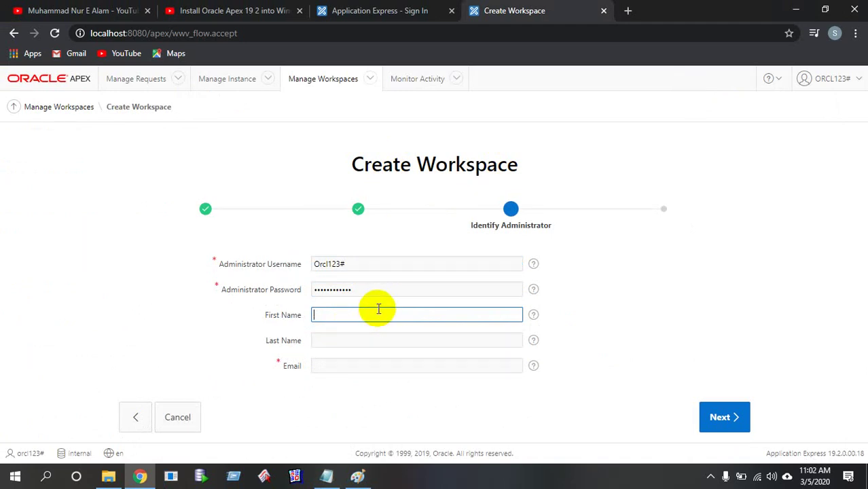
pyautogui.click(354, 341)
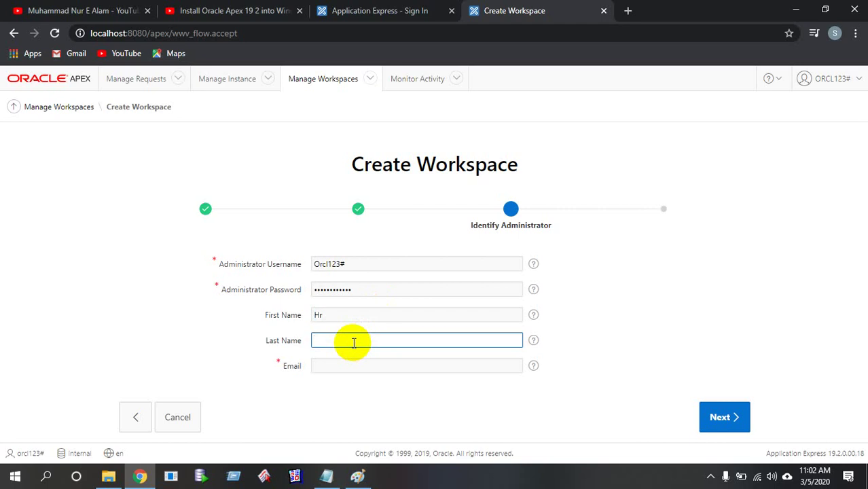
pyautogui.doubleClick(339, 314)
pyautogui.write('M')
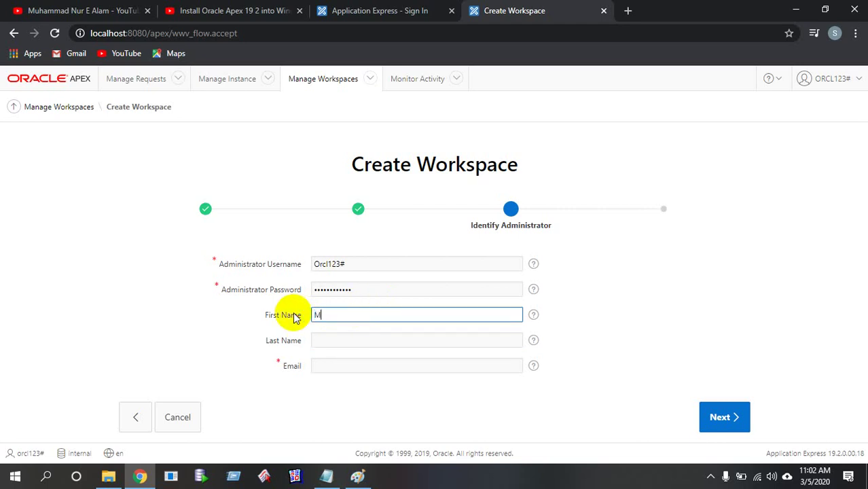
pyautogui.write('d.')
pyautogui.click(355, 332)
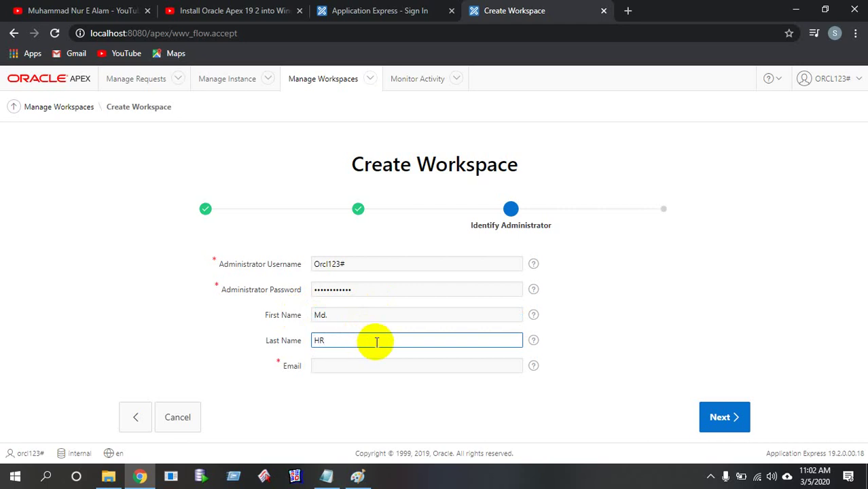
pyautogui.click(374, 365)
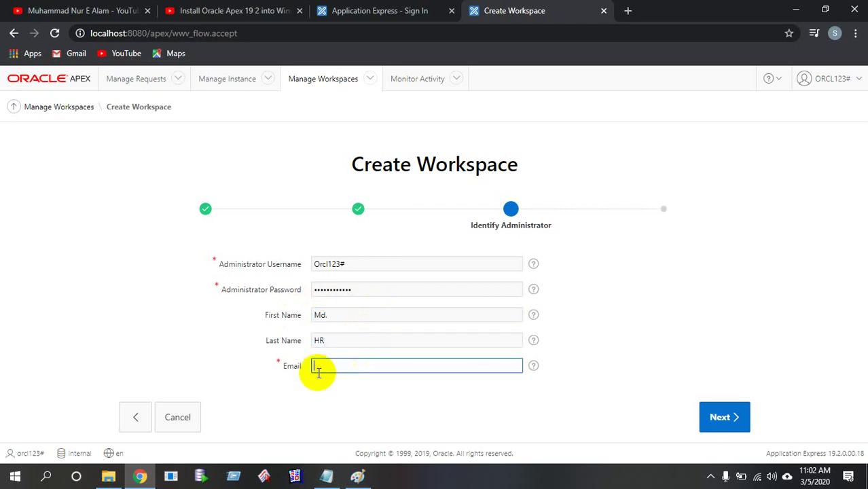
pyautogui.click(265, 354)
pyautogui.click(347, 362)
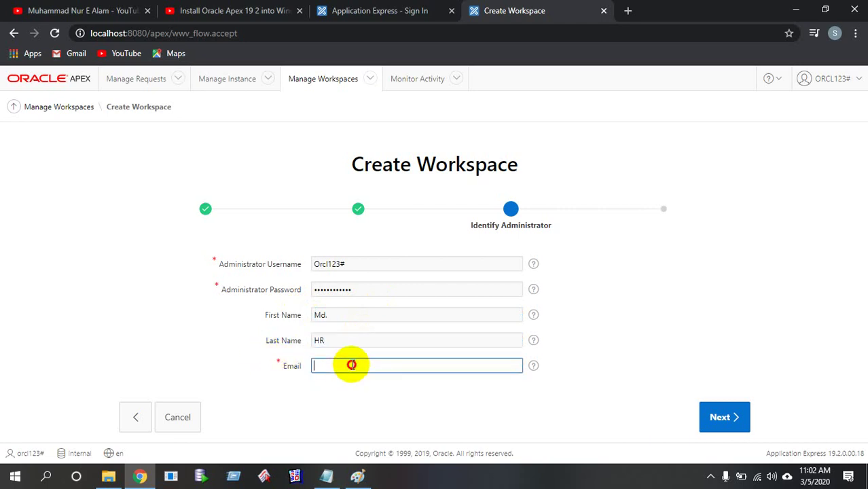
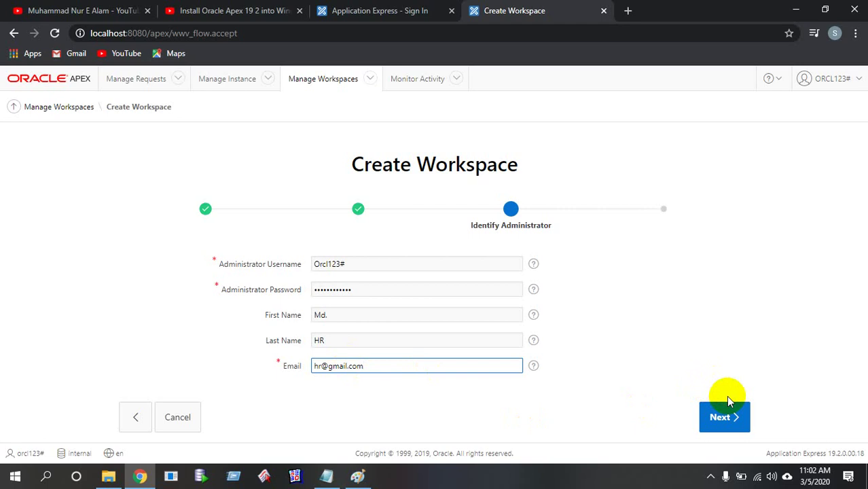
# Advance to Confirm Request, review the hr_orcl_ws summary, and zoom the browser out to 80%
pyautogui.click(727, 421)
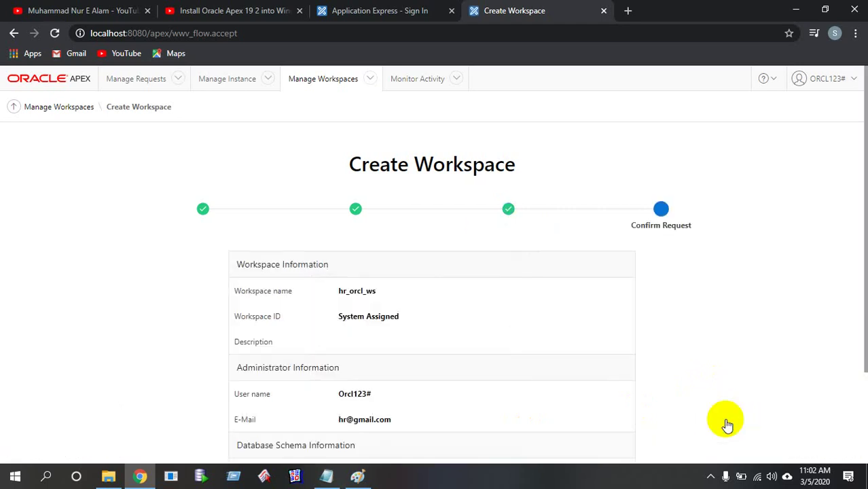
pyautogui.scroll(-1, 734, 407)
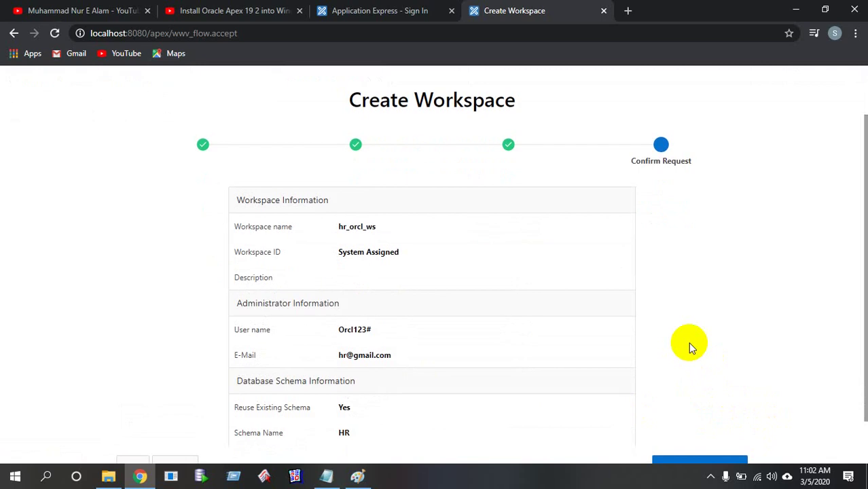
pyautogui.scroll(-1, 690, 345)
pyautogui.scroll(1, 704, 343)
pyautogui.scroll(-1, 701, 343)
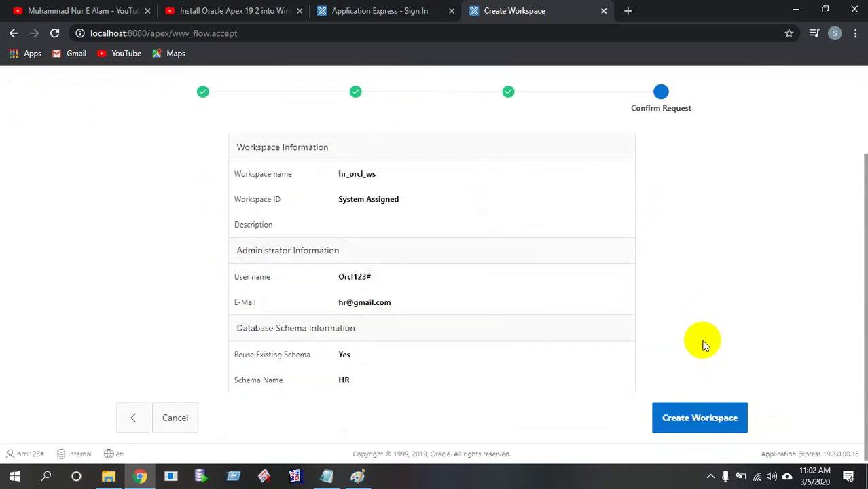
pyautogui.scroll(1, 701, 343)
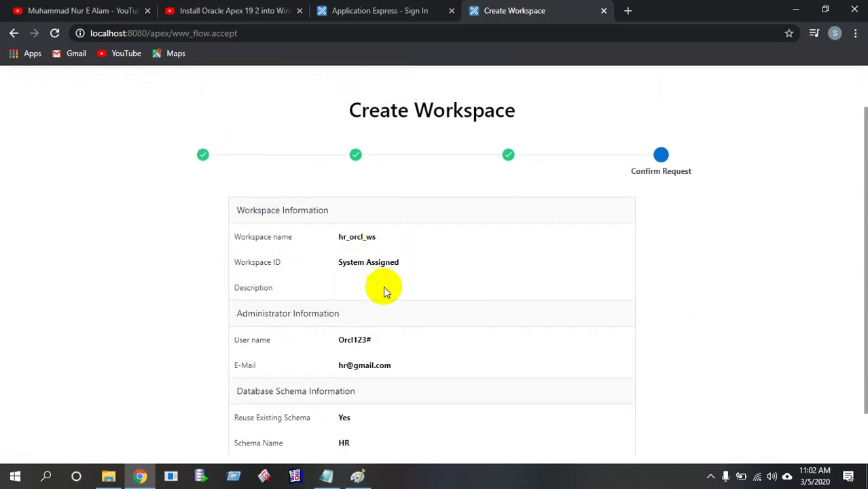
pyautogui.scroll(-1, 367, 306)
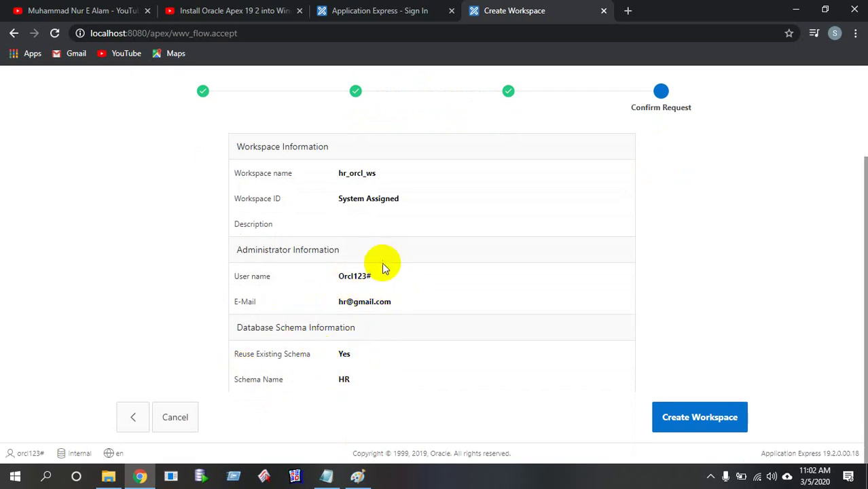
pyautogui.scroll(1, 382, 268)
pyautogui.scroll(-1, 672, 257)
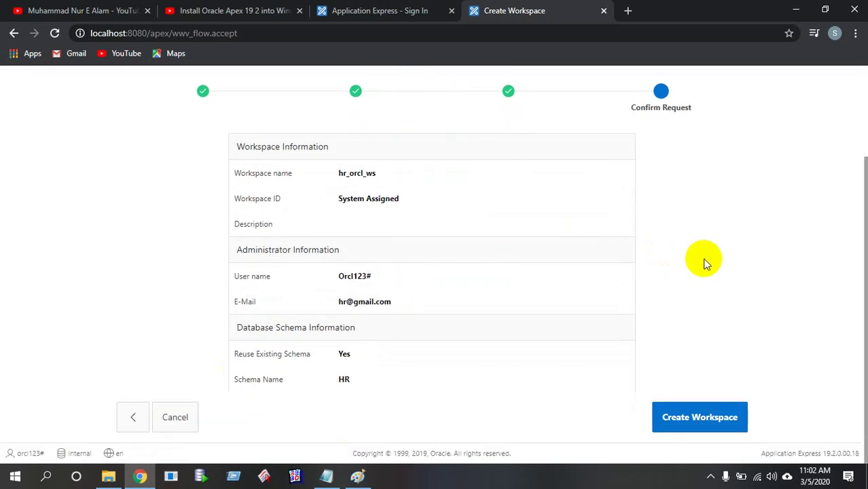
pyautogui.hotkey('ctrl', '-')
pyautogui.hotkey('ctrl', '-')
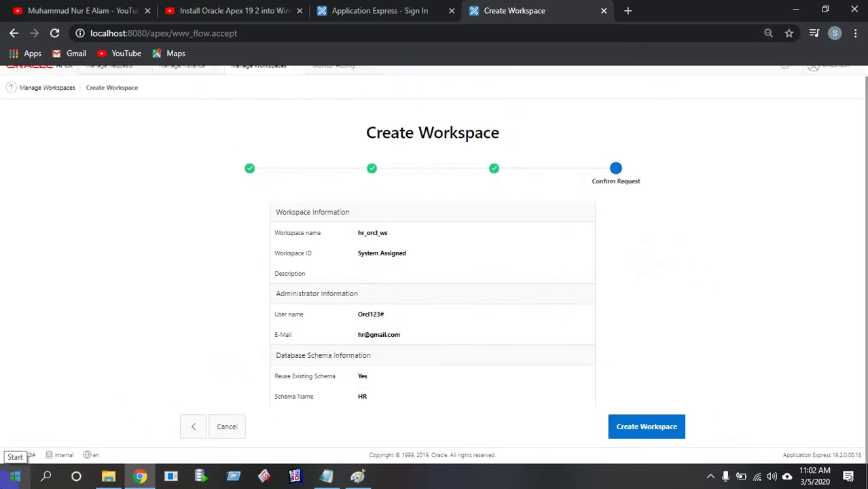
# Launch Snipping Tool and capture the Create Workspace confirmation summary area
pyautogui.click(15, 475)
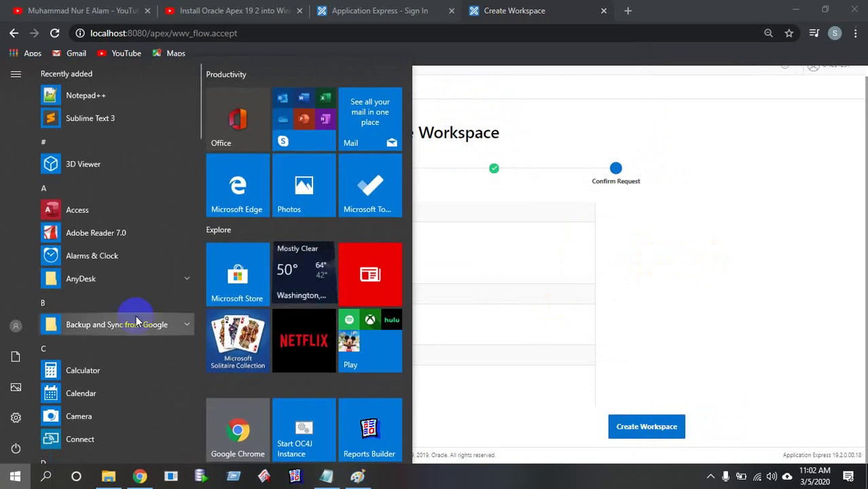
pyautogui.write('snp')
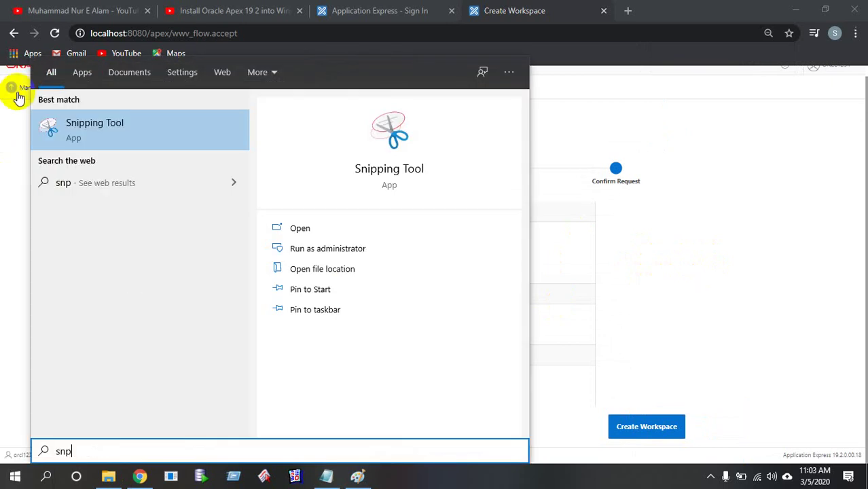
pyautogui.click(78, 117)
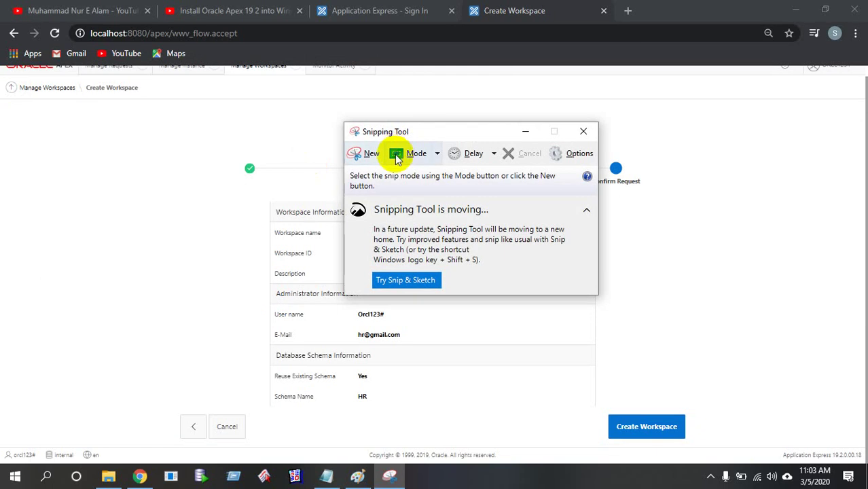
pyautogui.click(583, 131)
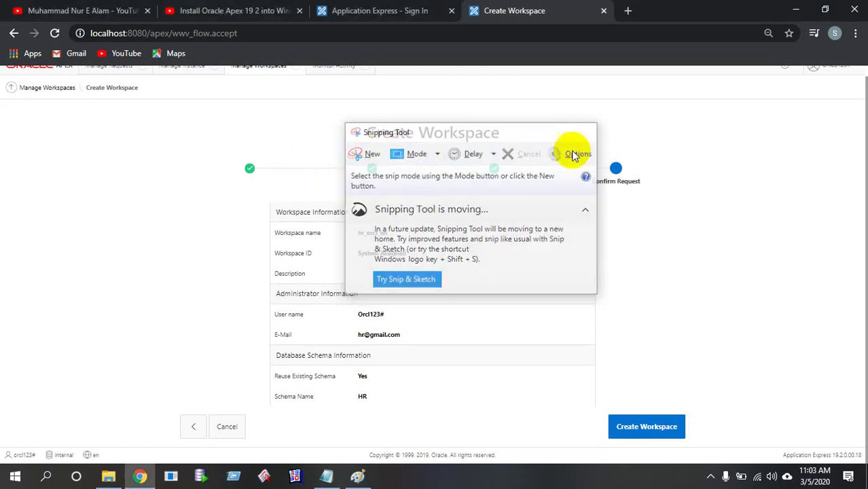
pyautogui.click(3, 482)
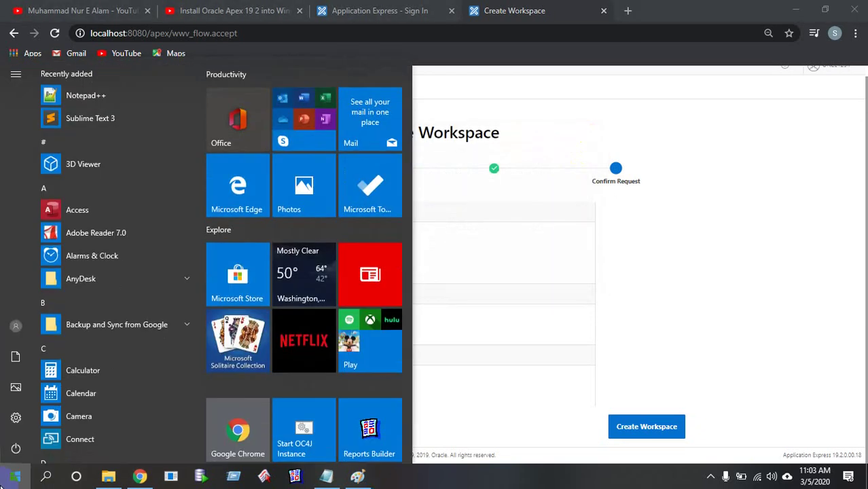
pyautogui.write('snp')
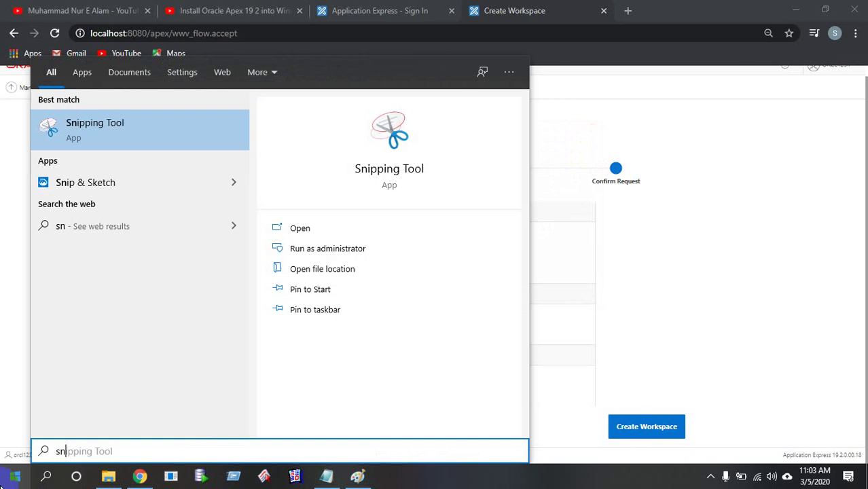
pyautogui.click(124, 120)
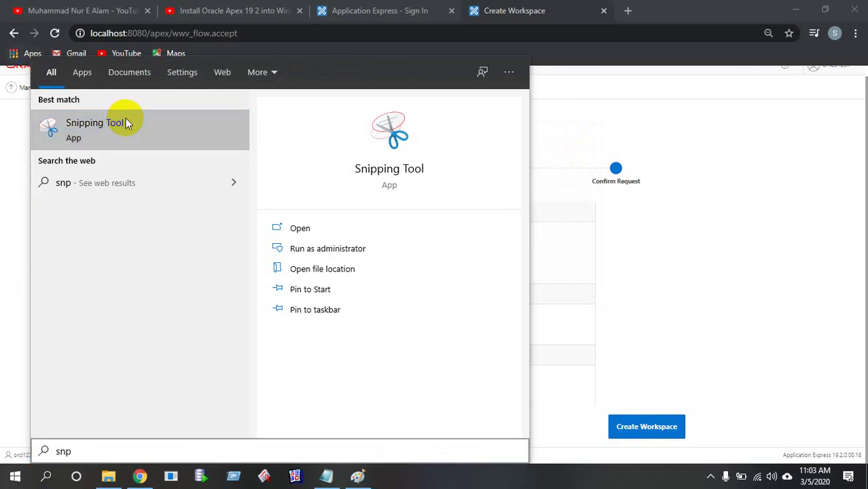
pyautogui.click(374, 153)
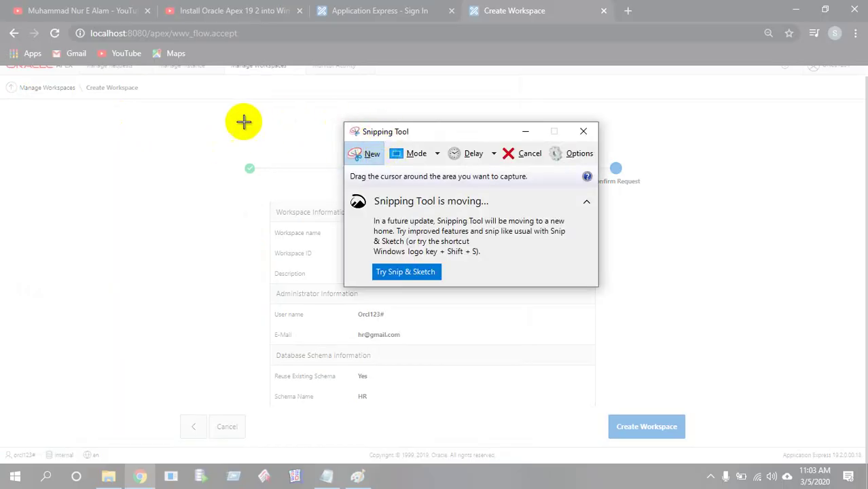
pyautogui.moveTo(200, 110); pyautogui.dragTo(728, 443)
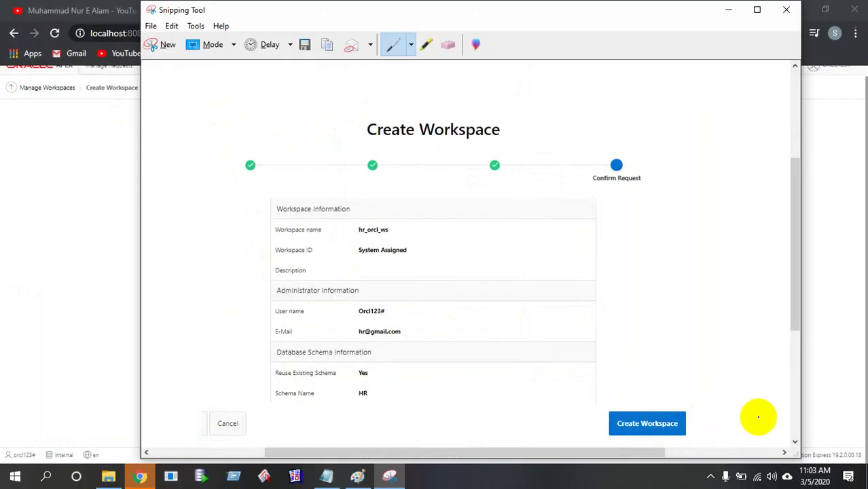
# Save the capture as HR_apex in JPEG format on the DATABASE (D:) drive
pyautogui.click(304, 45)
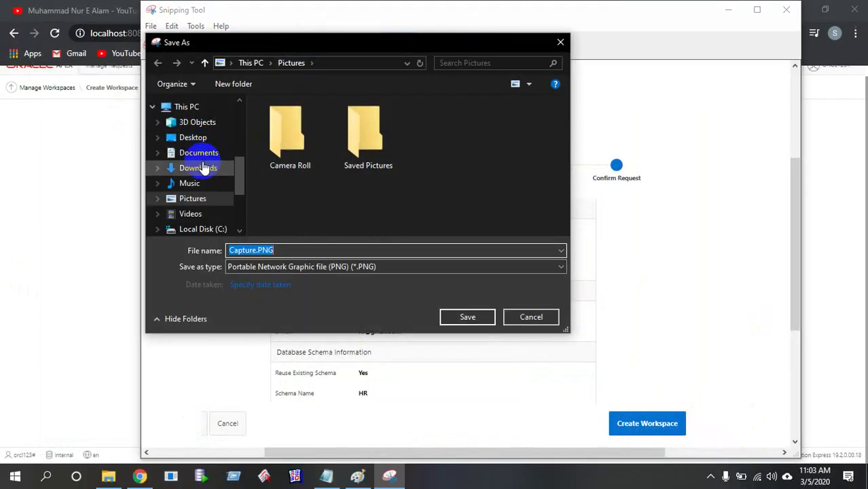
pyautogui.click(193, 107)
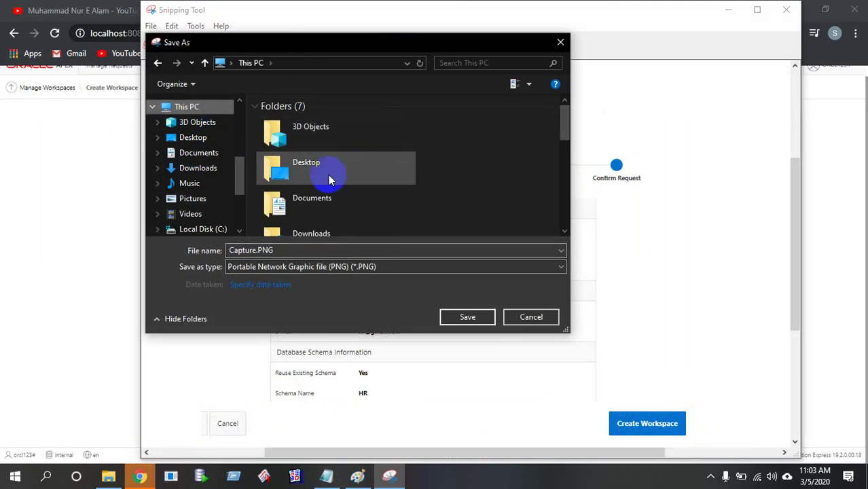
pyautogui.scroll(-3, 413, 174)
pyautogui.scroll(-5, 376, 180)
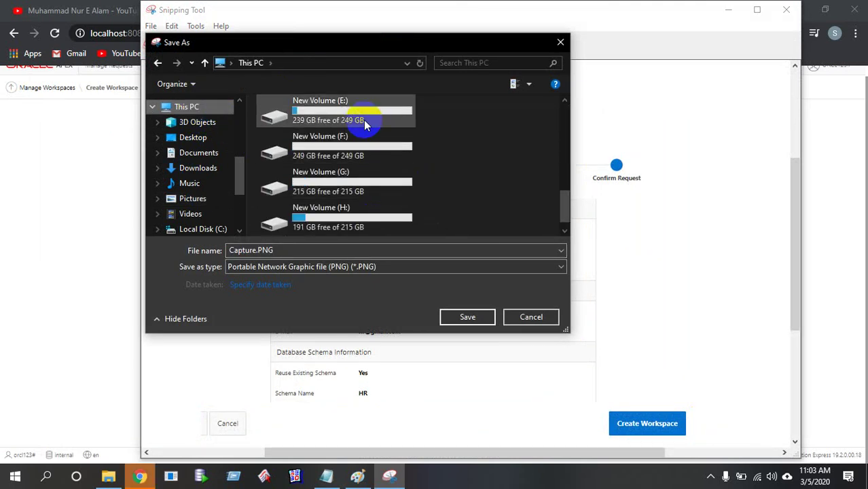
pyautogui.scroll(3, 364, 122)
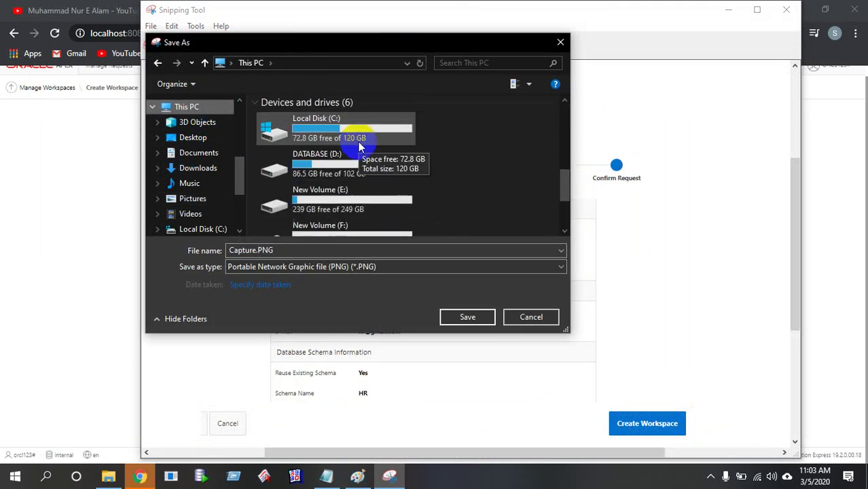
pyautogui.click(362, 249)
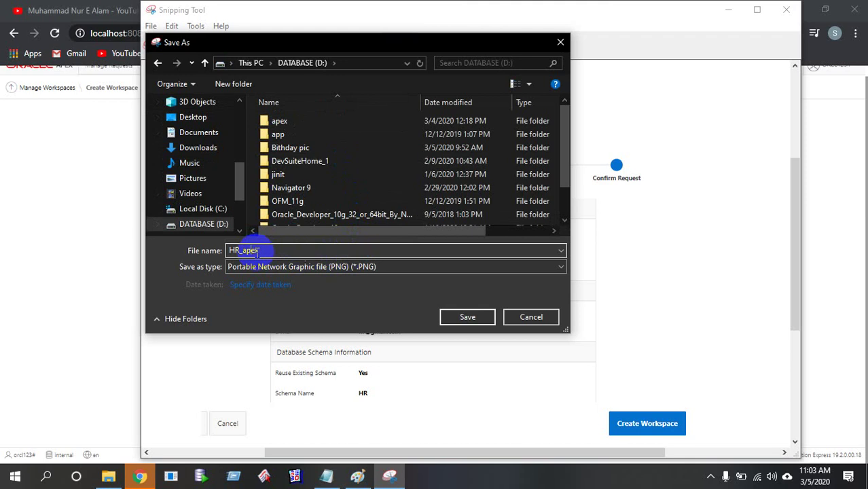
pyautogui.click(375, 266)
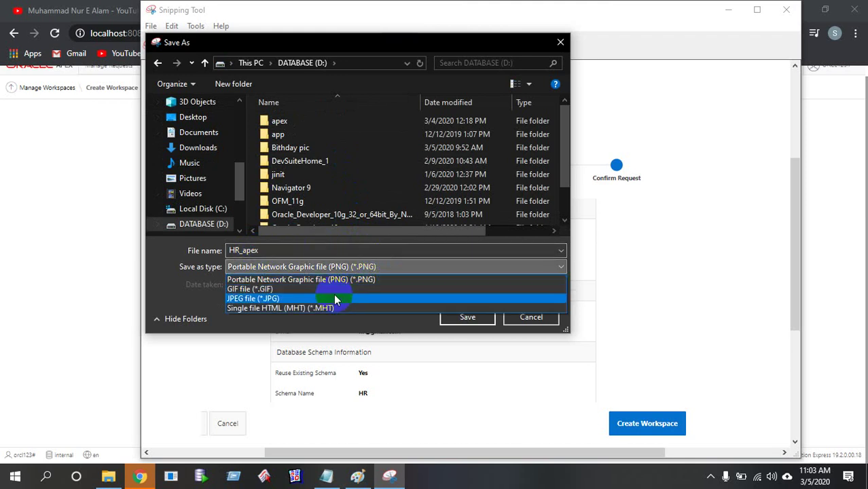
pyautogui.click(335, 299)
pyautogui.click(465, 317)
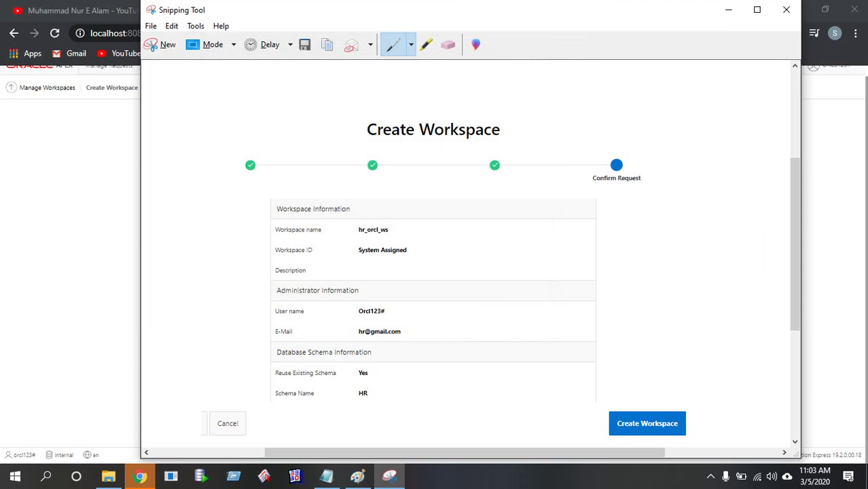
# Restore browser zoom to 100%, create workspace hr_orcl_ws, and return to Manage Workspaces
pyautogui.click(788, 13)
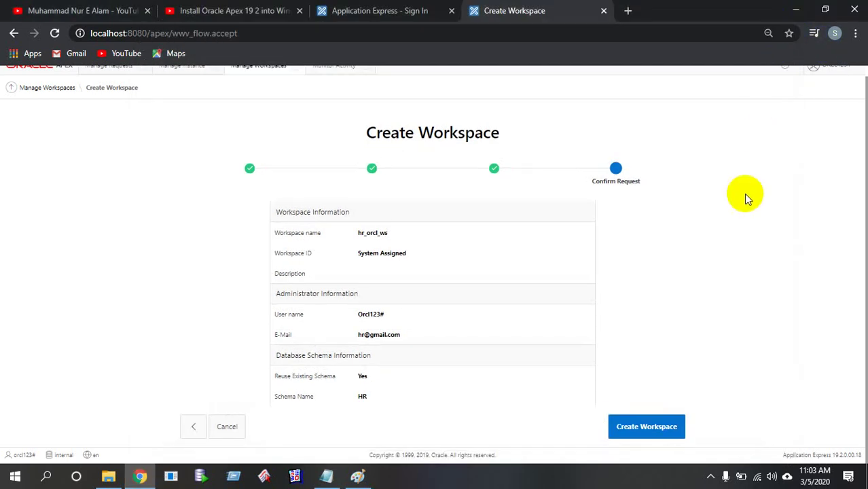
pyautogui.hotkey('ctrl', '+')
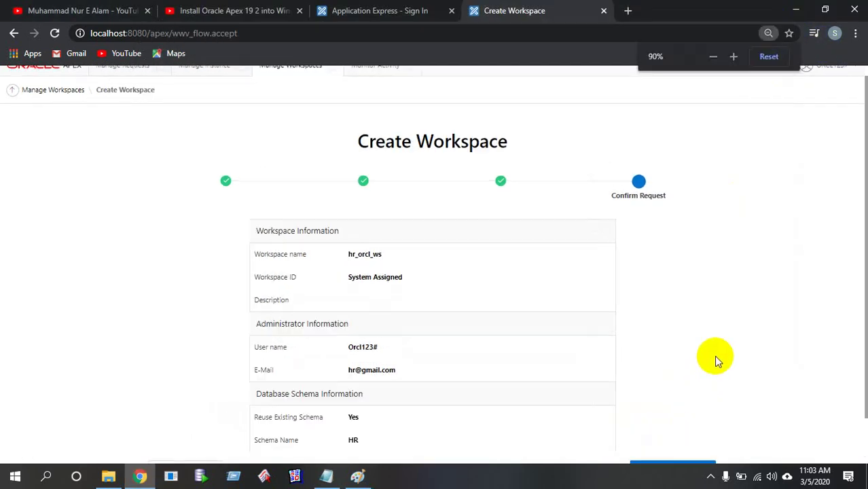
pyautogui.hotkey('ctrl', '+')
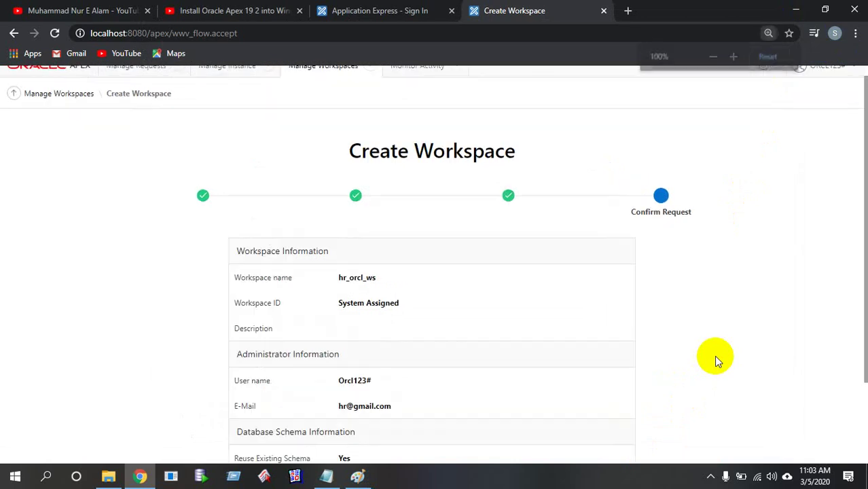
pyautogui.scroll(-2, 714, 355)
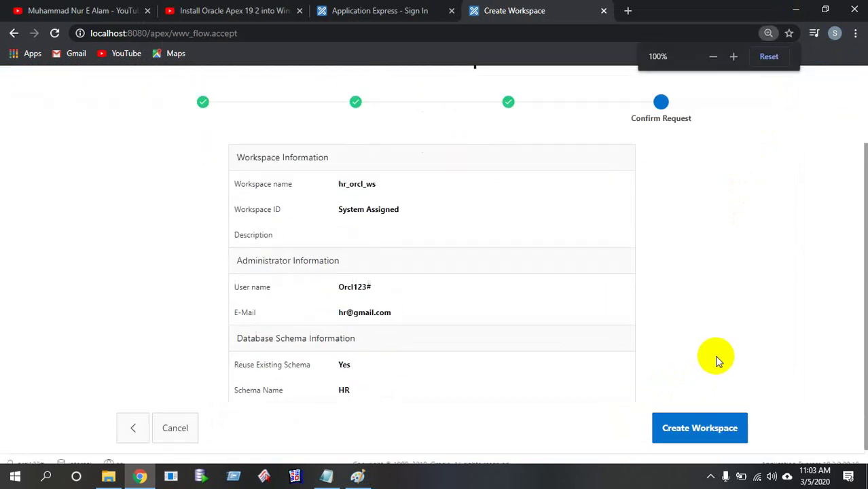
pyautogui.click(710, 419)
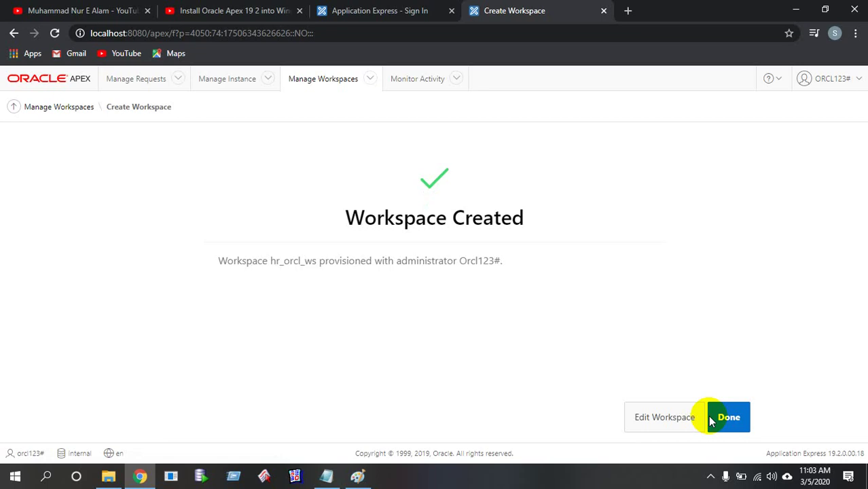
pyautogui.click(731, 418)
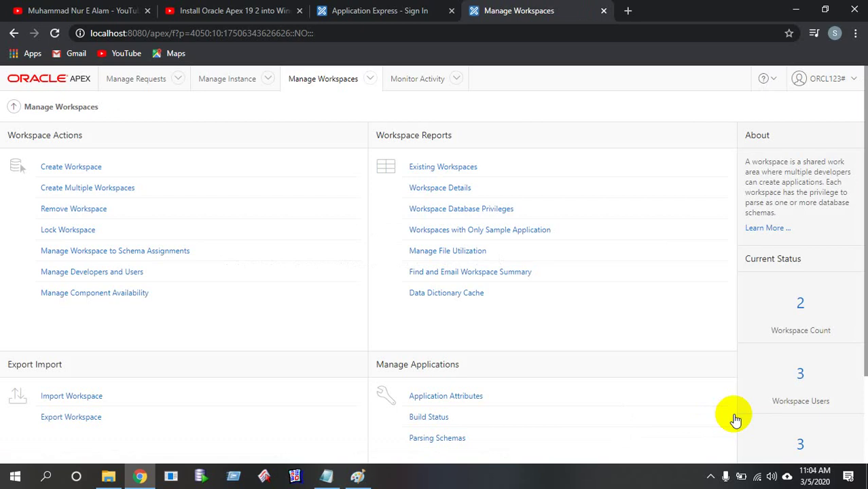
# Draw one more black pencil stroke across the Paint drawing, then minimize Paint
pyautogui.click(357, 478)
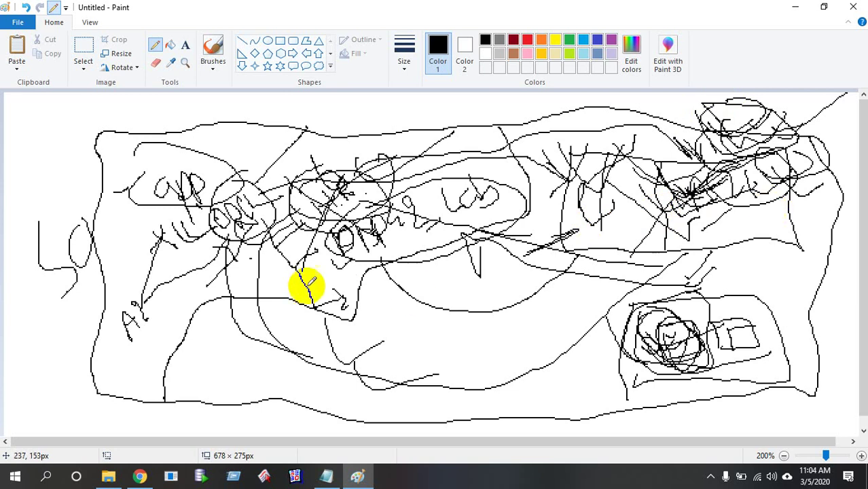
pyautogui.moveTo(319, 189)
pyautogui.mouseDown()
pyautogui.moveTo(325, 195)
pyautogui.moveTo(468, 174)
pyautogui.mouseUp()
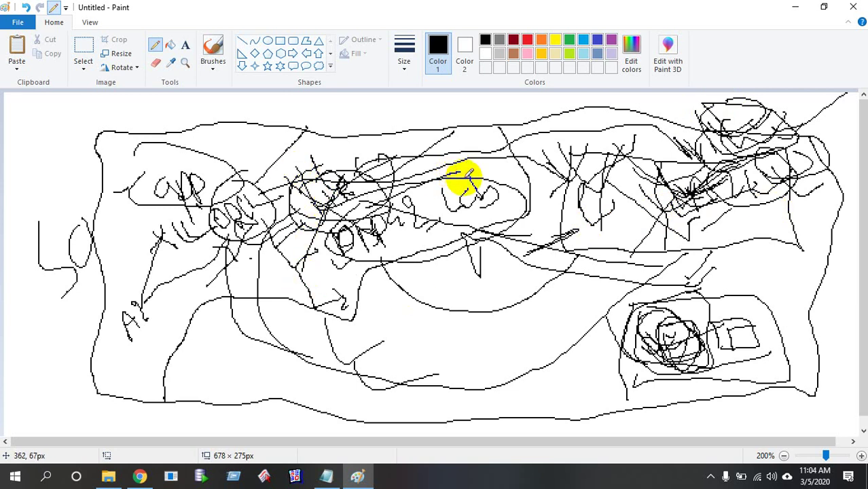
pyautogui.click(798, 6)
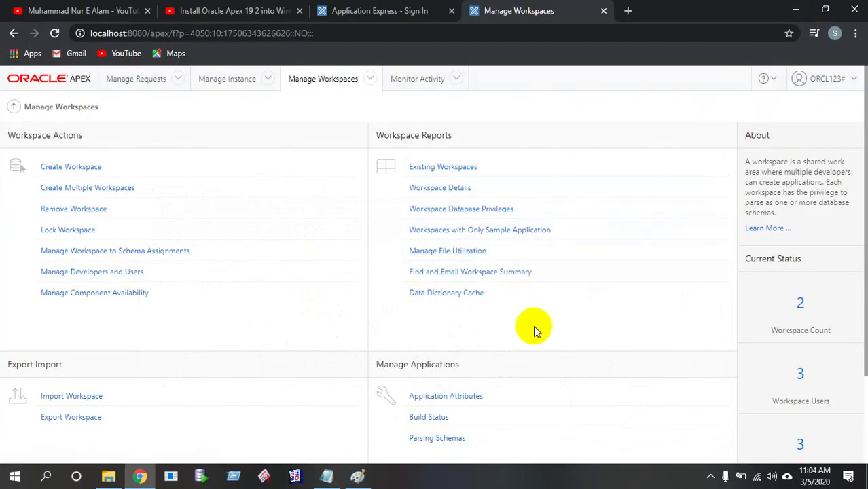
# Look over the Manage Workspaces page and open Workspace Users, listing three users including HR_ORCL_WS's administrator
pyautogui.scroll(-2, 533, 326)
pyautogui.scroll(2, 569, 339)
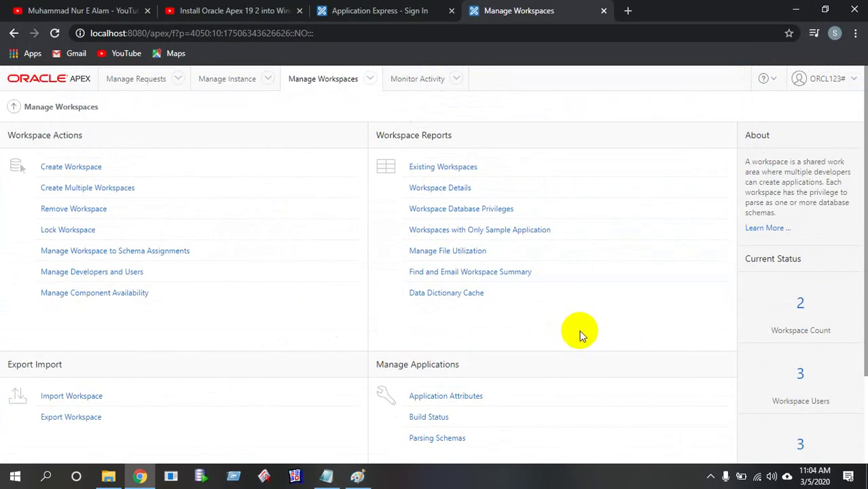
pyautogui.scroll(-2, 652, 312)
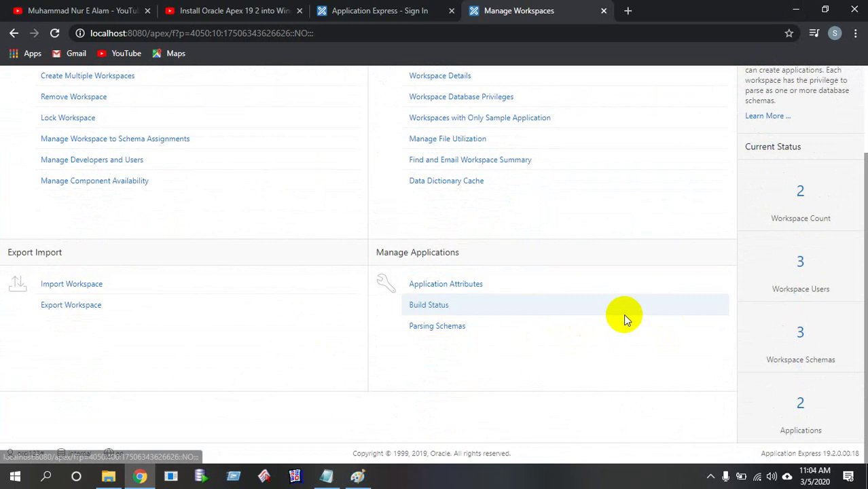
pyautogui.scroll(2, 624, 314)
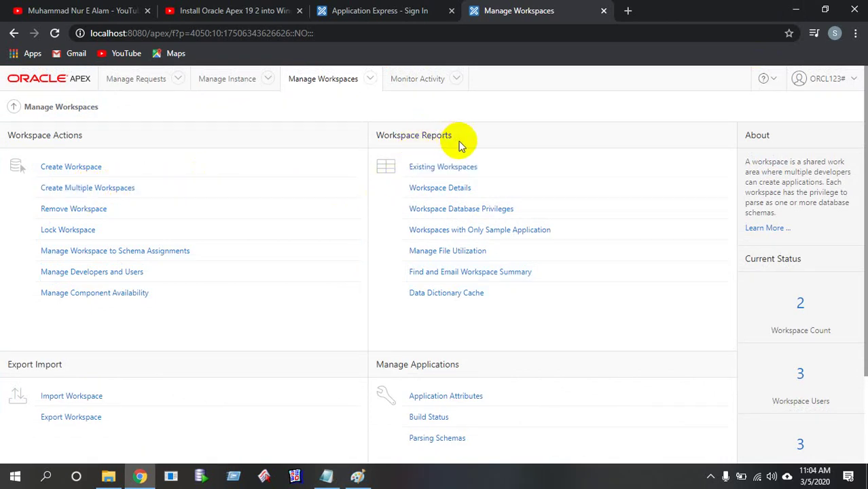
pyautogui.moveTo(458, 139); pyautogui.dragTo(405, 135)
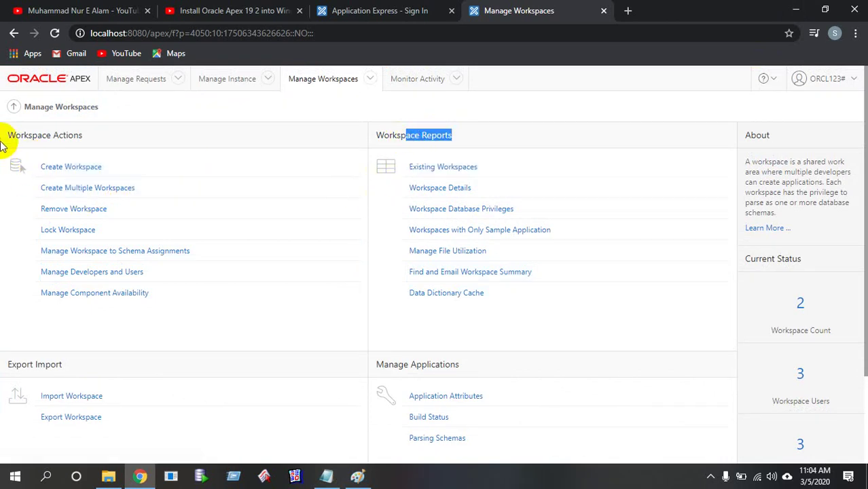
pyautogui.moveTo(10, 140); pyautogui.dragTo(129, 178)
pyautogui.scroll(-2, 277, 291)
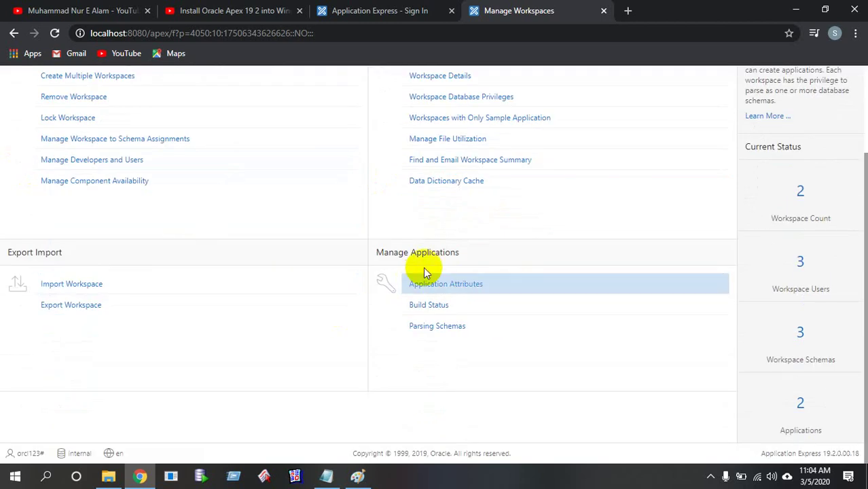
pyautogui.moveTo(431, 269); pyautogui.dragTo(410, 320)
pyautogui.click(393, 293)
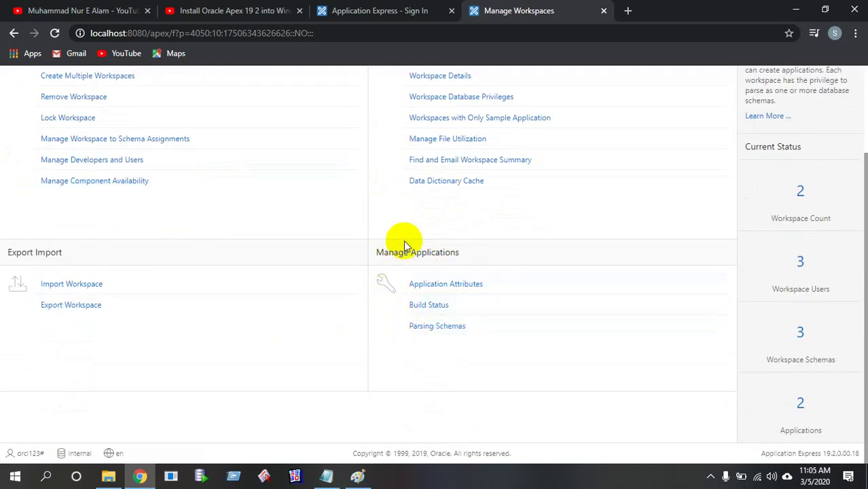
pyautogui.moveTo(404, 240); pyautogui.dragTo(834, 194)
pyautogui.click(825, 218)
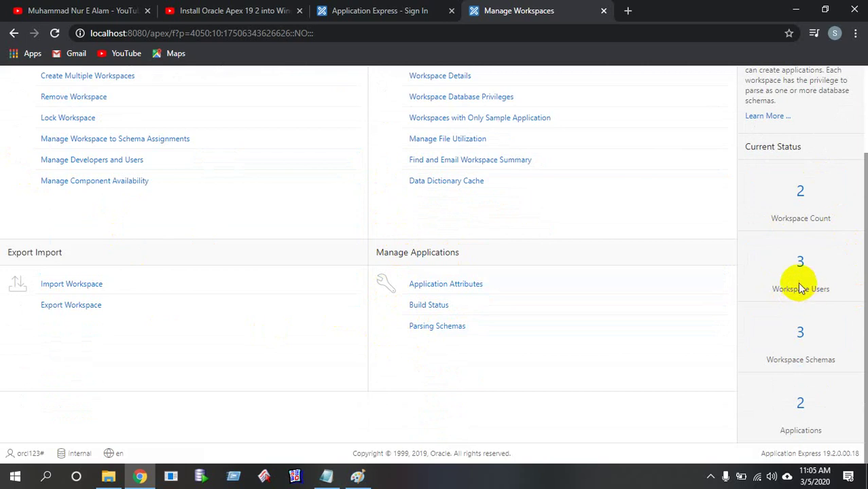
pyautogui.moveTo(827, 288); pyautogui.dragTo(810, 266)
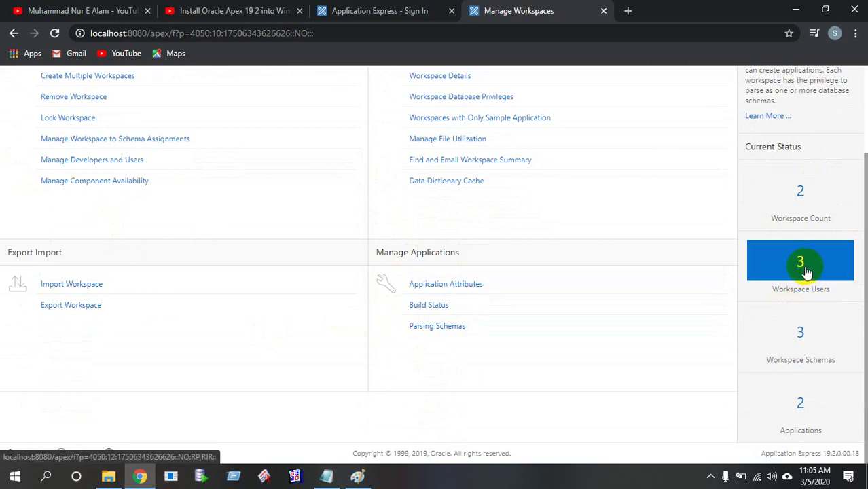
pyautogui.scroll(2, 808, 272)
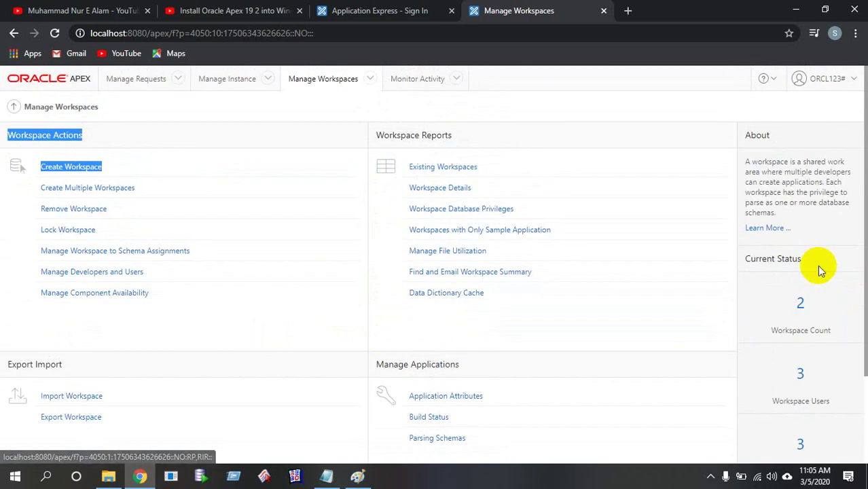
pyautogui.scroll(-2, 812, 272)
pyautogui.click(809, 274)
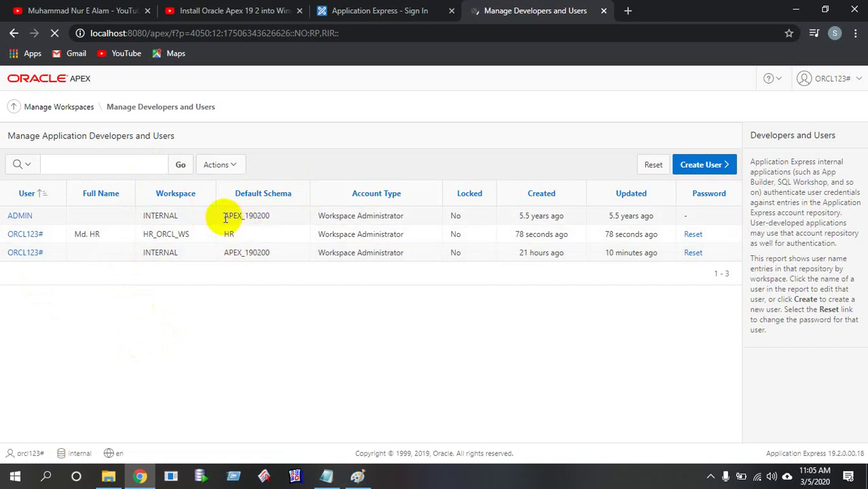
# Go back to Instance Administration via the breadcrumb and reopen Manage Workspaces
pyautogui.moveTo(226, 219); pyautogui.dragTo(255, 216)
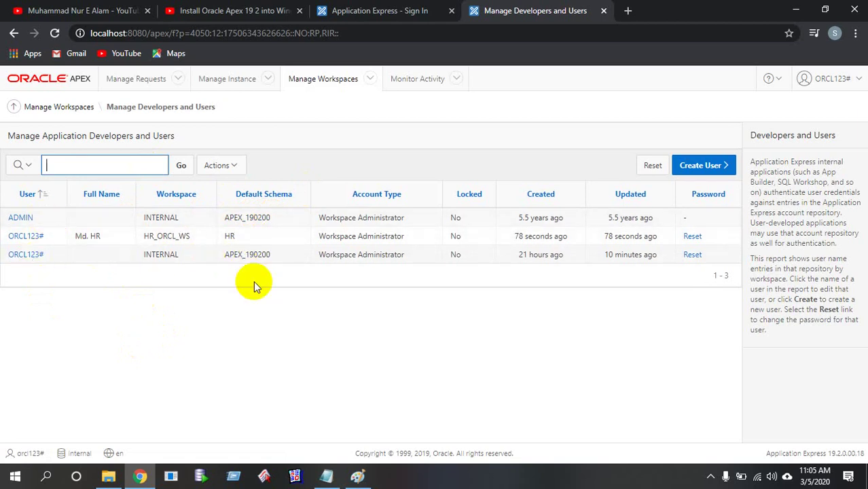
pyautogui.click(516, 341)
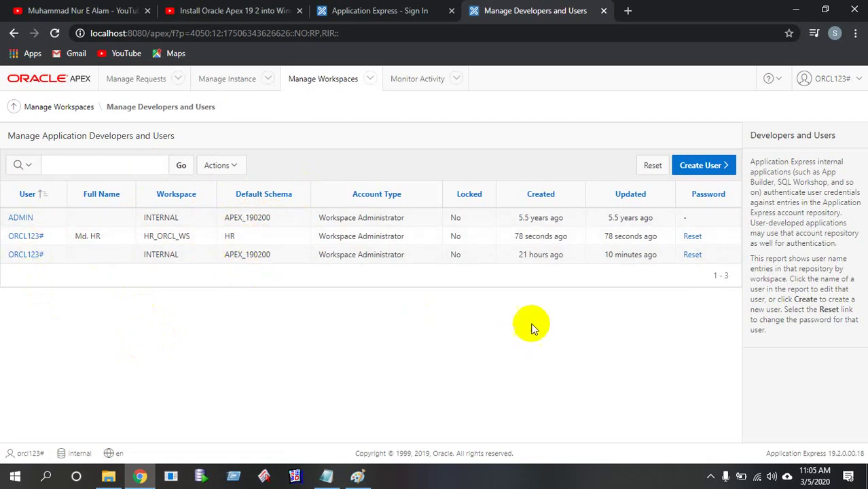
pyautogui.click(14, 109)
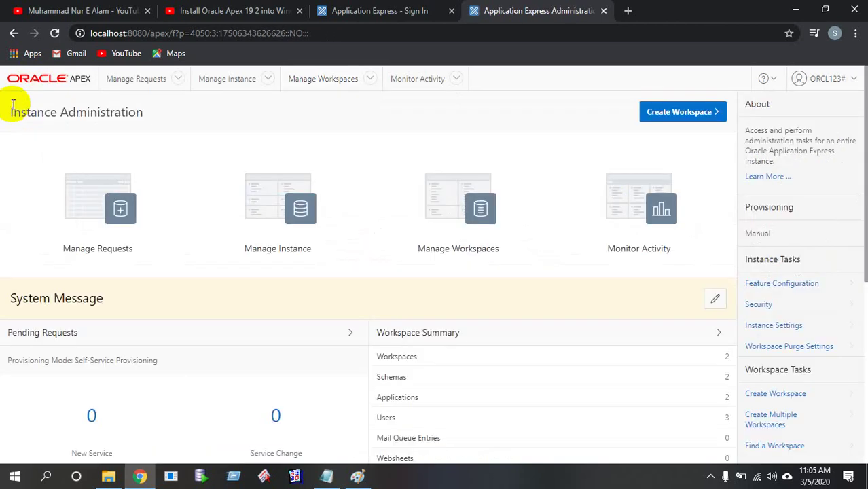
pyautogui.scroll(-1, 565, 307)
pyautogui.scroll(-3, 567, 303)
pyautogui.scroll(3, 575, 320)
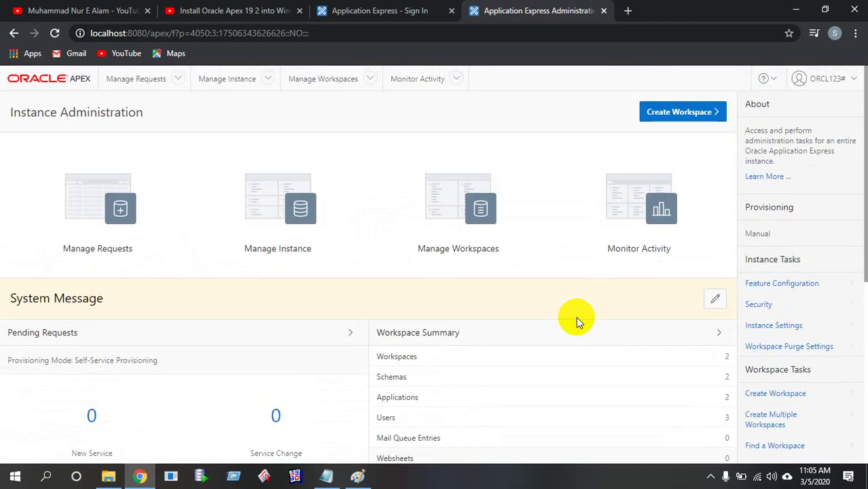
pyautogui.click(345, 80)
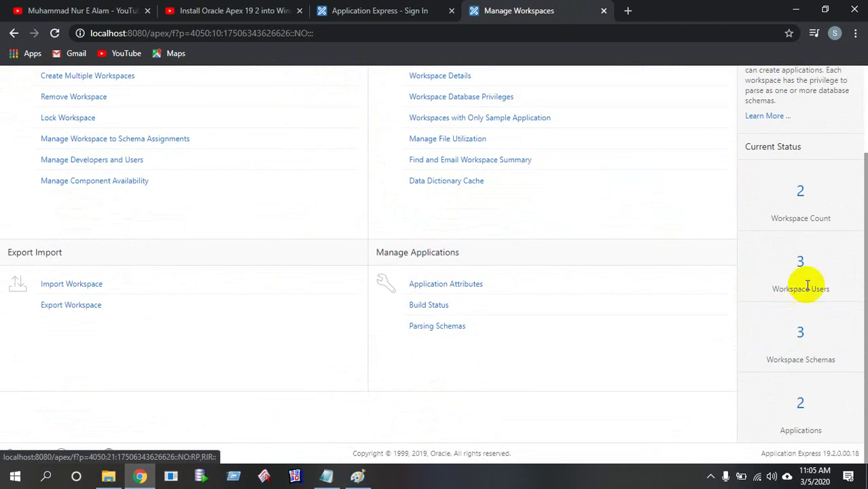
# Reopen the Workspace Users list, then switch to the Manage Instance page
pyautogui.scroll(-1, 807, 288)
pyautogui.scroll(1, 735, 299)
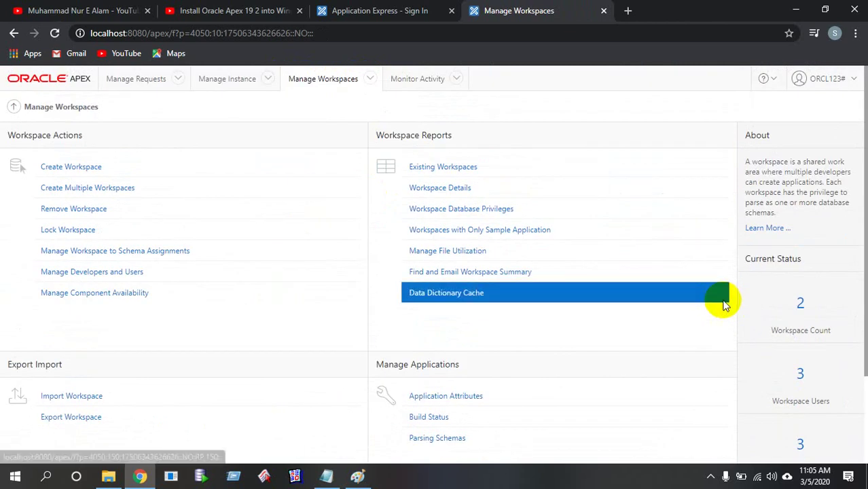
pyautogui.scroll(-2, 730, 309)
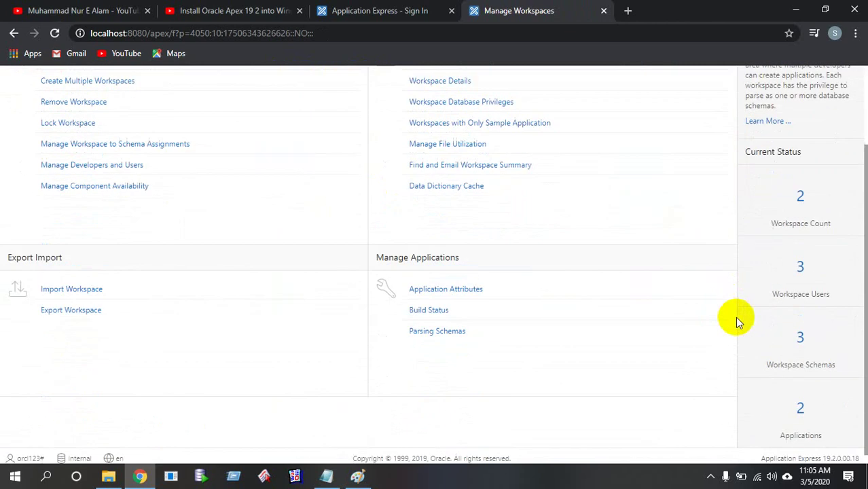
pyautogui.click(802, 272)
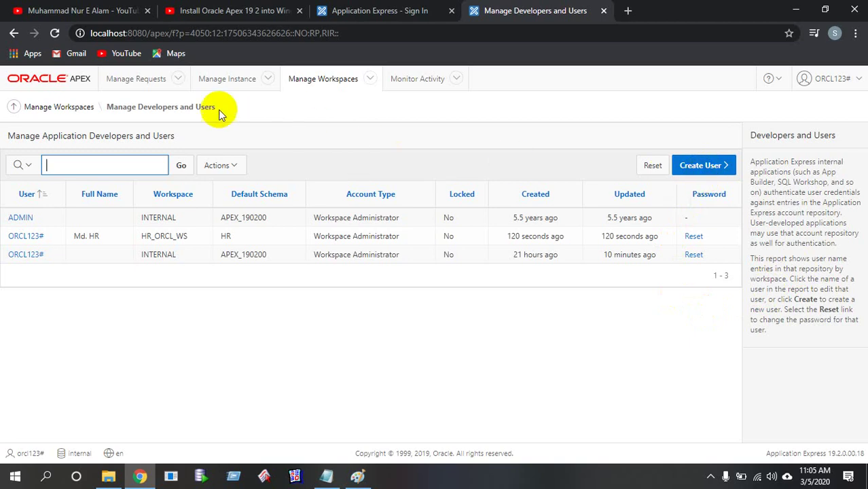
pyautogui.click(235, 83)
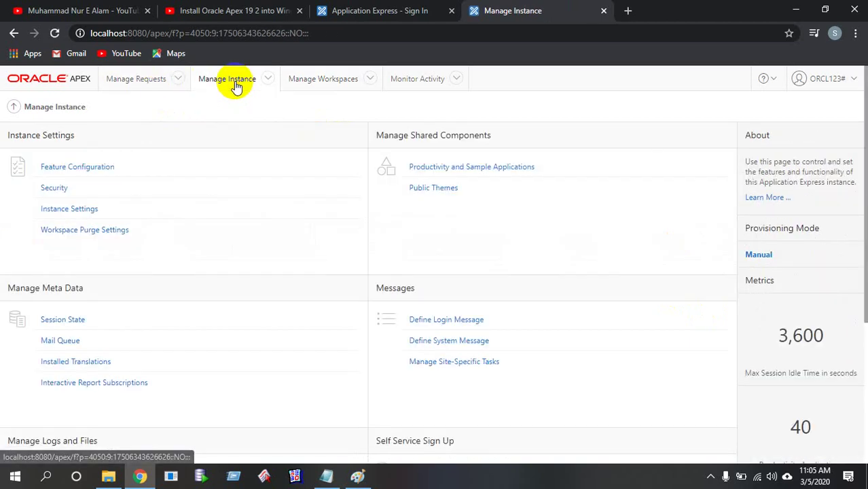
# Navigate back through Manage Workspaces to the Manage Developers and Users list of three users
pyautogui.click(270, 78)
pyautogui.moveTo(320, 91)
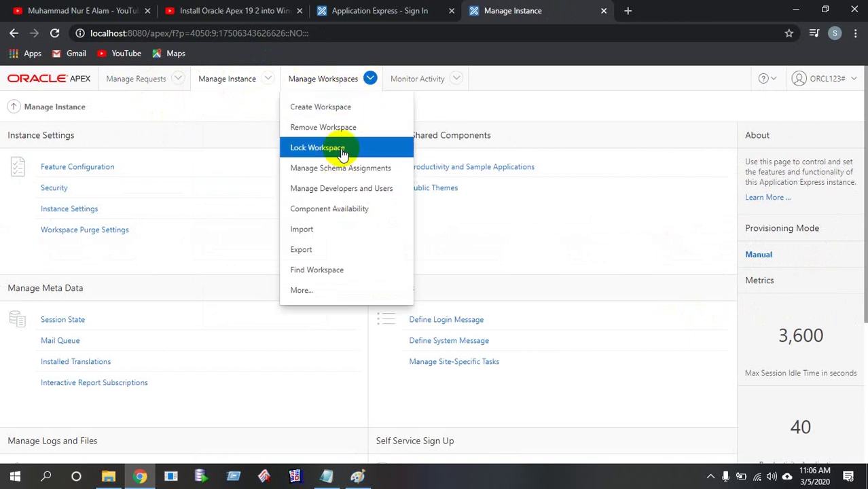
pyautogui.click(336, 109)
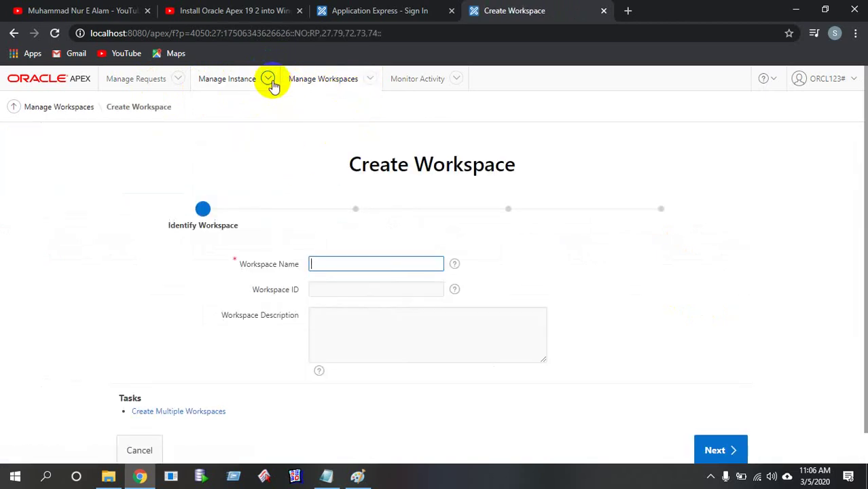
pyautogui.click(248, 81)
pyautogui.click(10, 108)
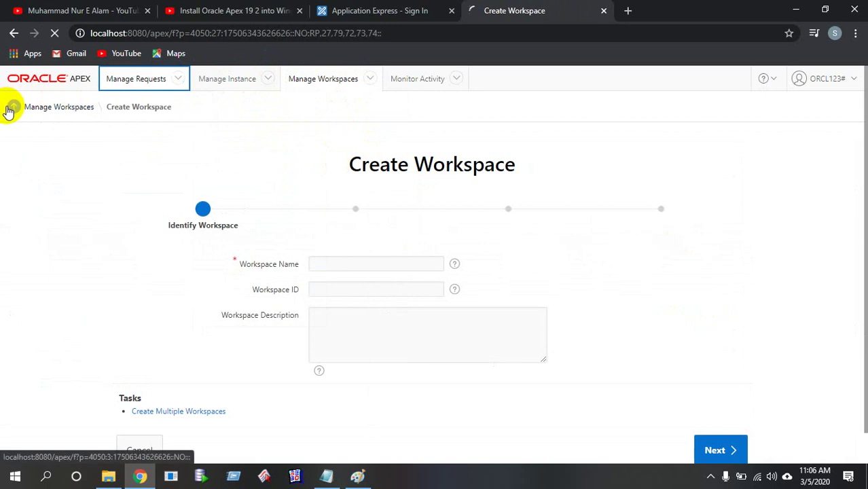
pyautogui.click(227, 80)
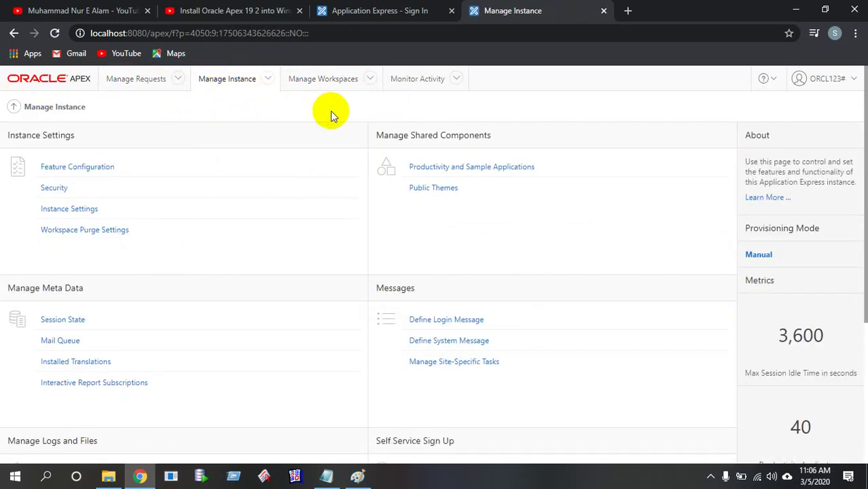
pyautogui.click(321, 83)
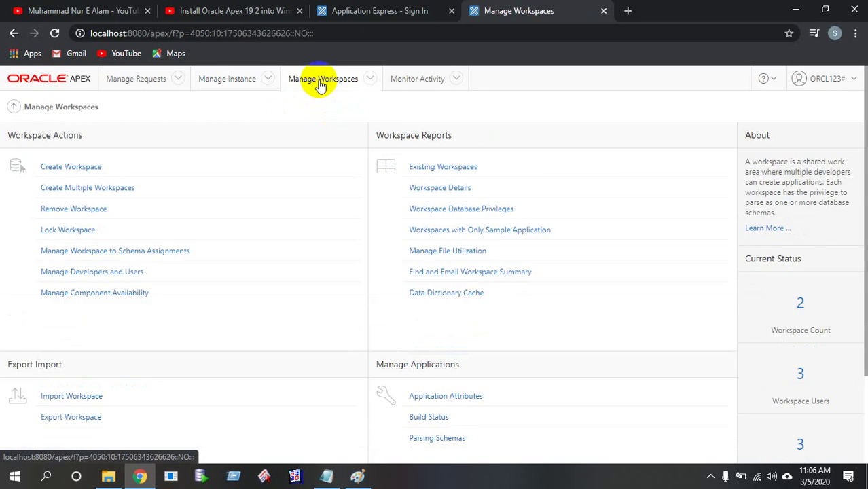
pyautogui.click(799, 372)
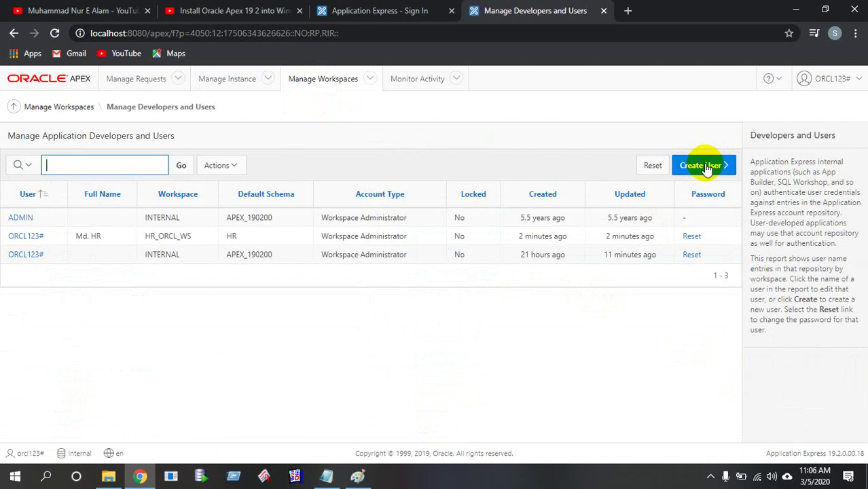
# Start a new user and enter username hr_apex on the Create / Edit User form, selecting it for copying
pyautogui.click(706, 166)
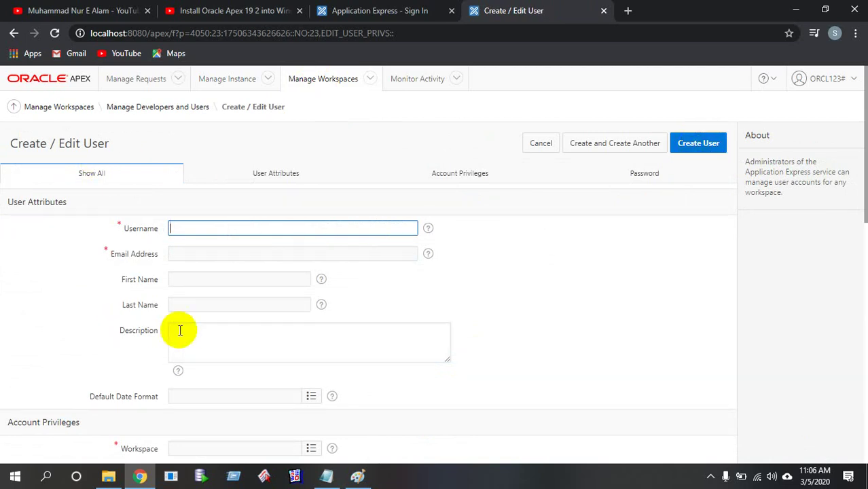
pyautogui.click(195, 256)
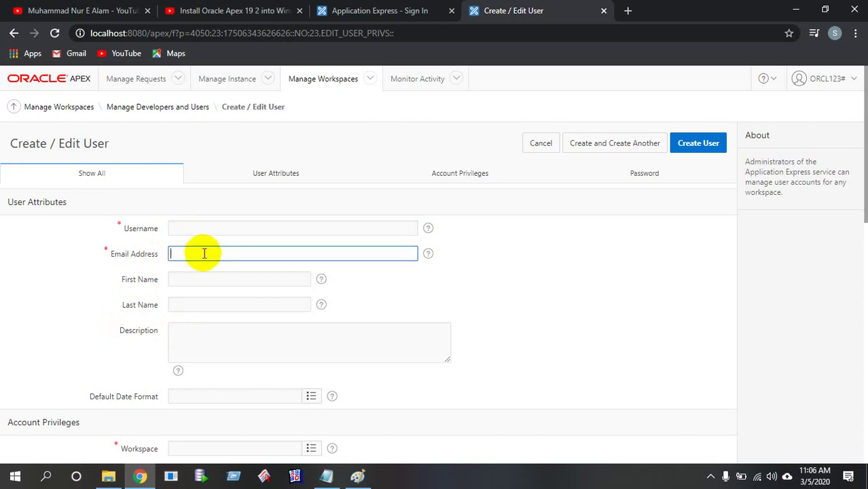
pyautogui.click(222, 223)
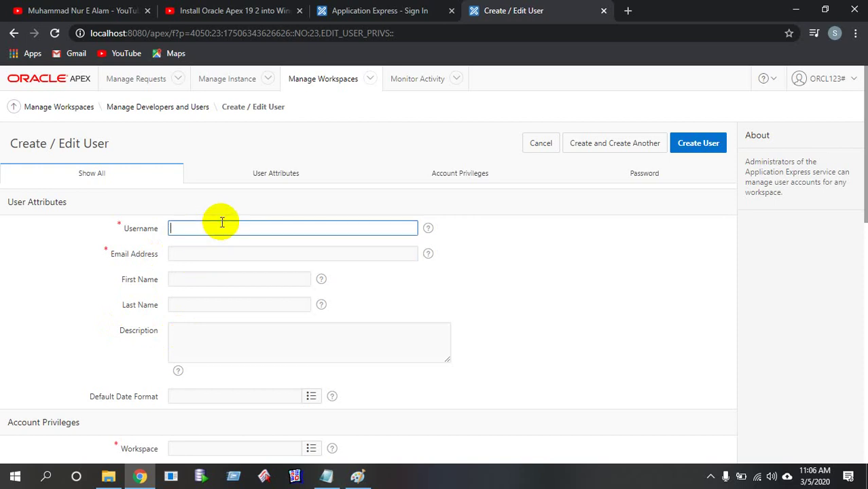
pyautogui.click(357, 476)
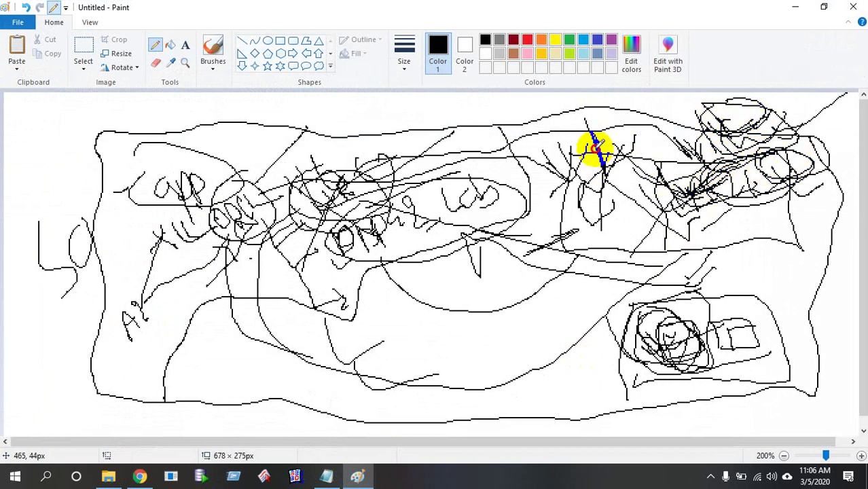
pyautogui.click(796, 7)
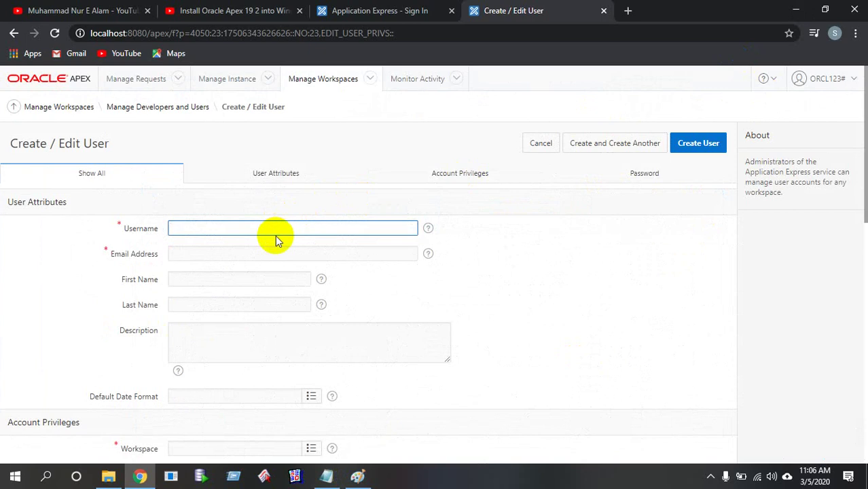
pyautogui.write('hr_apex')
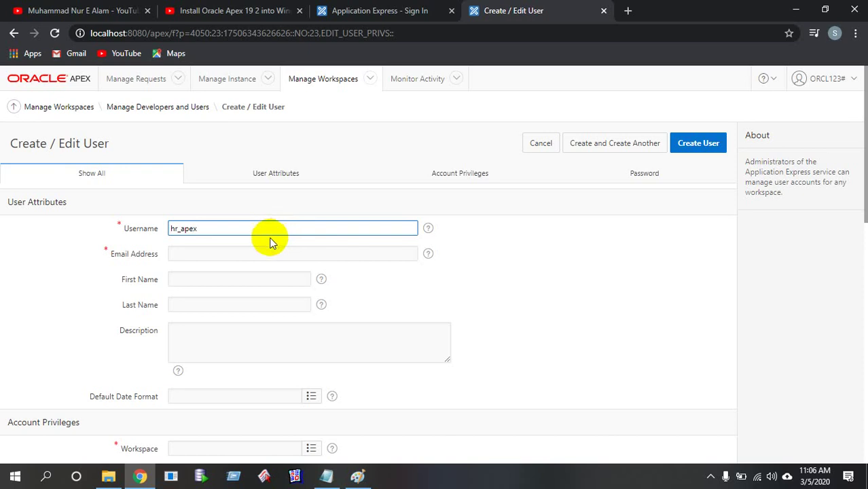
pyautogui.moveTo(257, 229); pyautogui.dragTo(154, 231)
pyautogui.hotkey('ctrl', 'c')
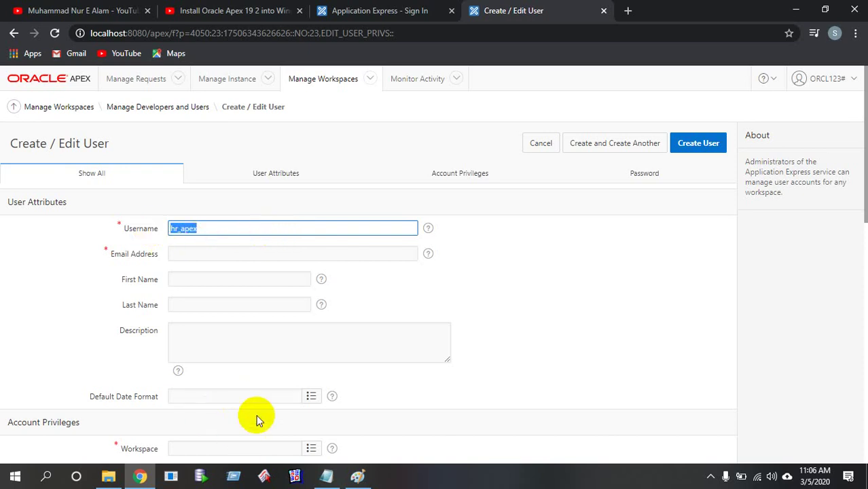
# Add 'Apex User : hr_apex' and an empty 'Apex Password :' line under Workspace, then minimize Notepad
pyautogui.click(326, 475)
pyautogui.scroll(-3, 307, 326)
pyautogui.scroll(-7, 306, 327)
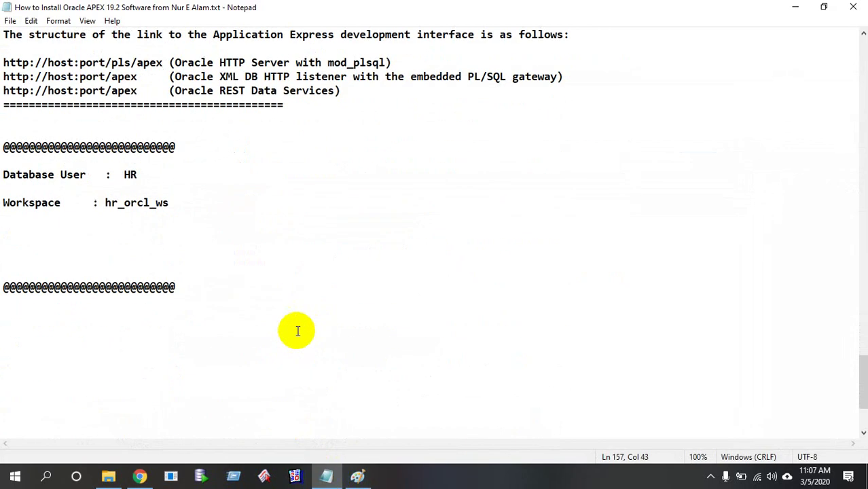
pyautogui.click(4, 217)
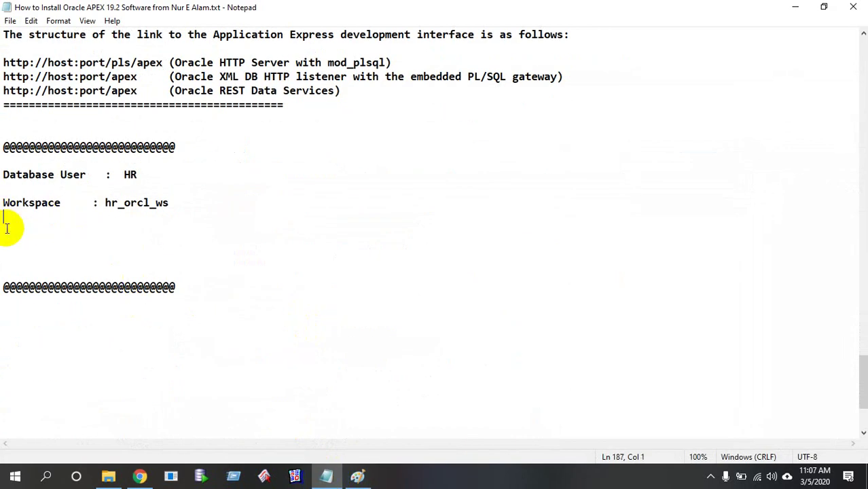
pyautogui.write('Apex User    ')
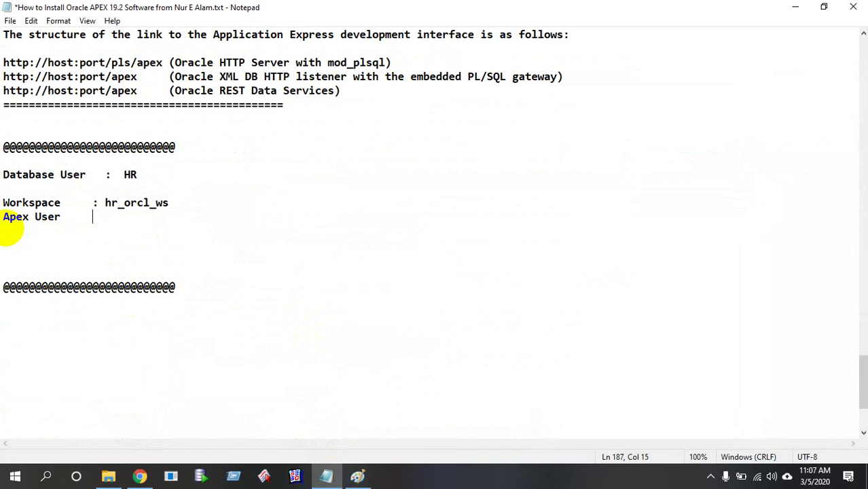
pyautogui.write(' : hr_apex')
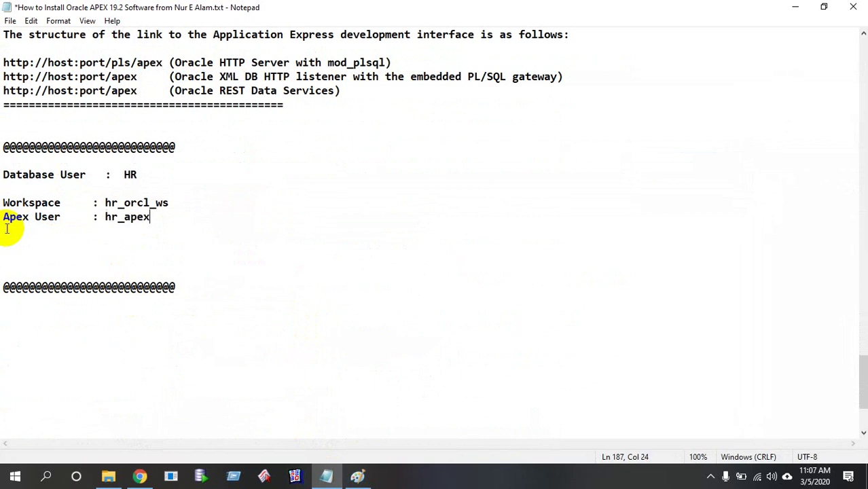
pyautogui.press('Return')
pyautogui.press('Return')
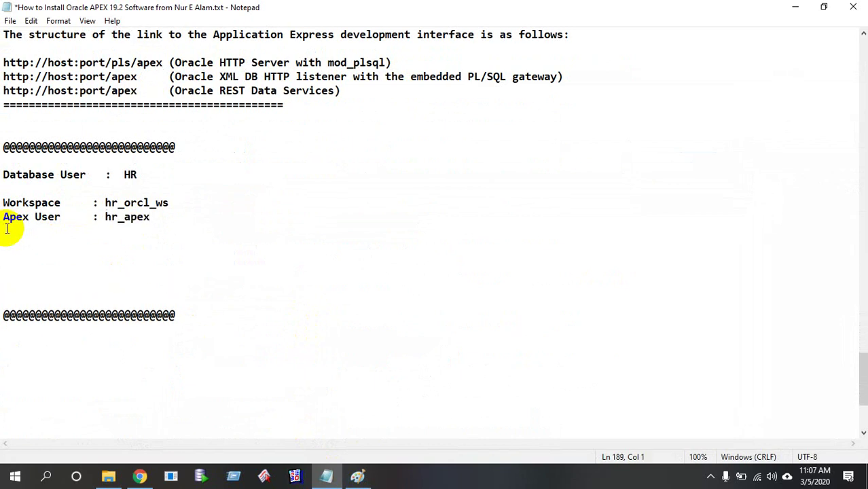
pyautogui.press('BackSpace')
pyautogui.write('Apex')
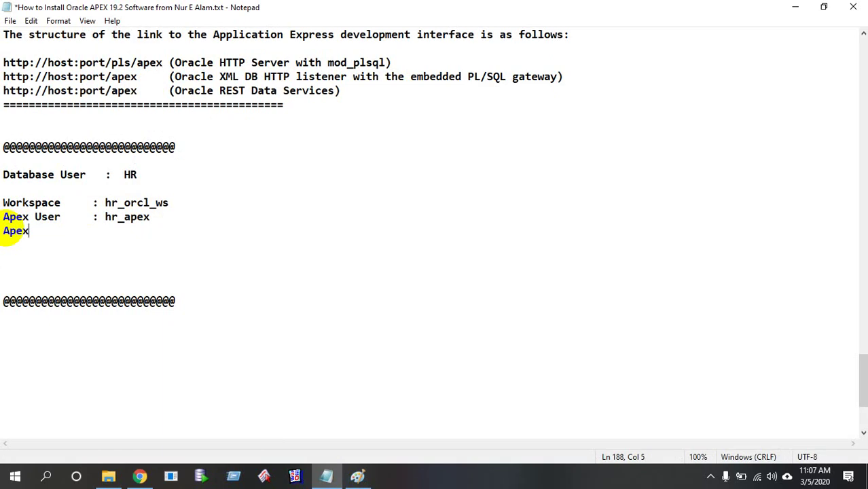
pyautogui.write(' Password :')
pyautogui.click(123, 167)
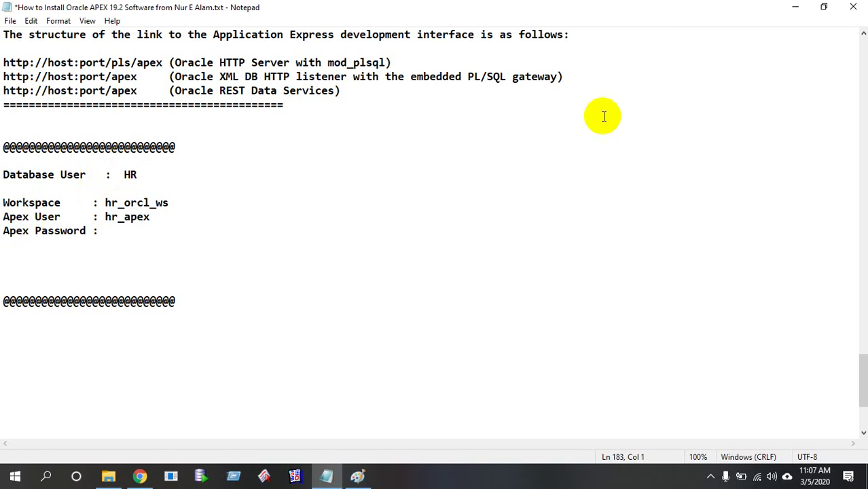
pyautogui.click(794, 7)
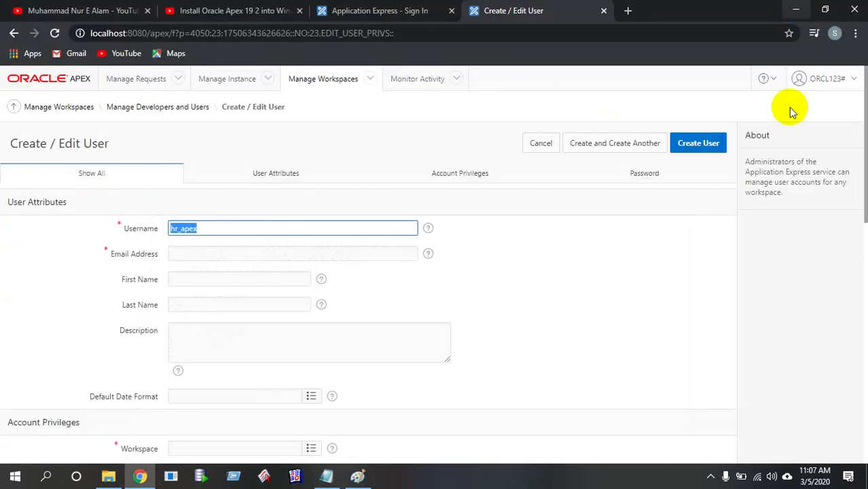
# Paste the username into Email Address and complete the First Name and Last Name fields
pyautogui.click(246, 252)
pyautogui.hotkey('ctrl', 'v')
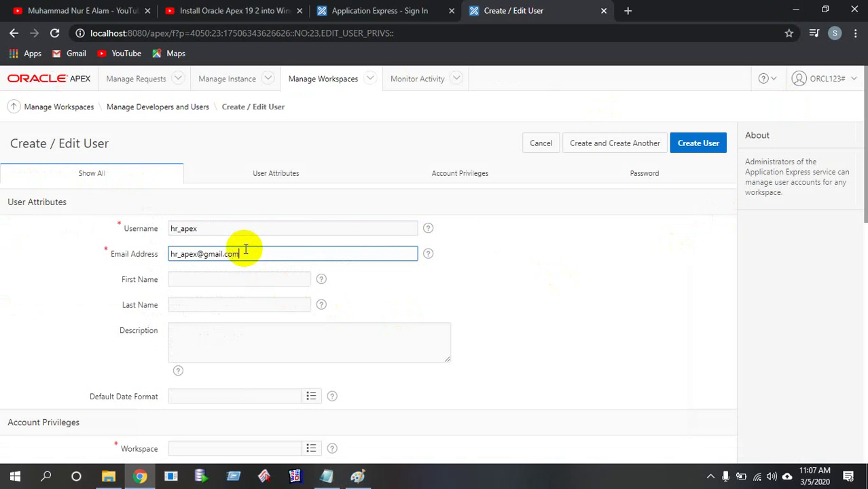
pyautogui.click(236, 278)
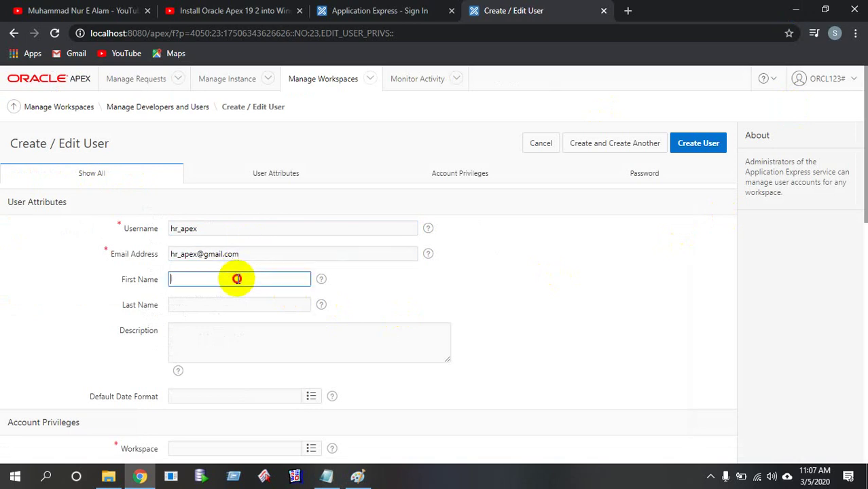
pyautogui.click(234, 305)
pyautogui.click(236, 274)
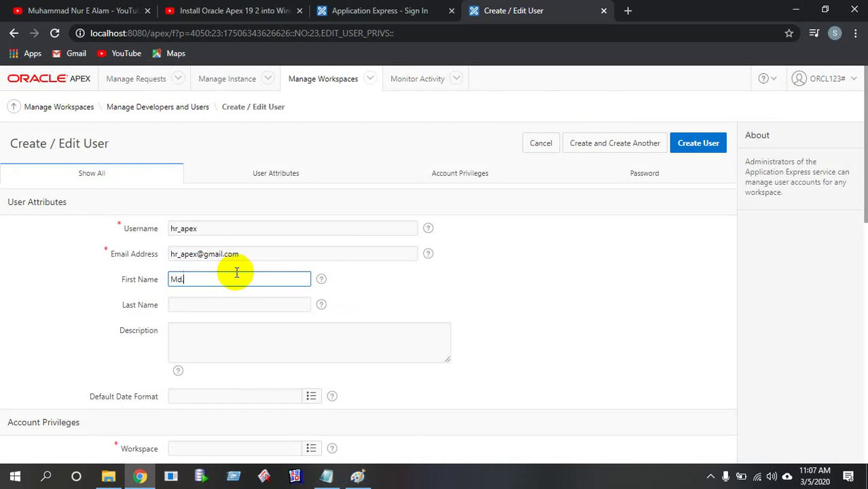
pyautogui.click(210, 303)
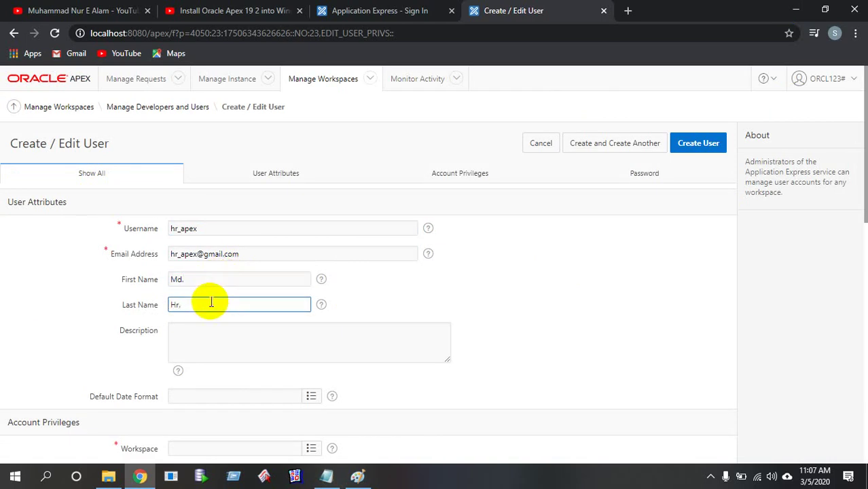
# Open the Workspace picker listing HR_ORCL_WS and INTERNAL
pyautogui.scroll(-2, 211, 302)
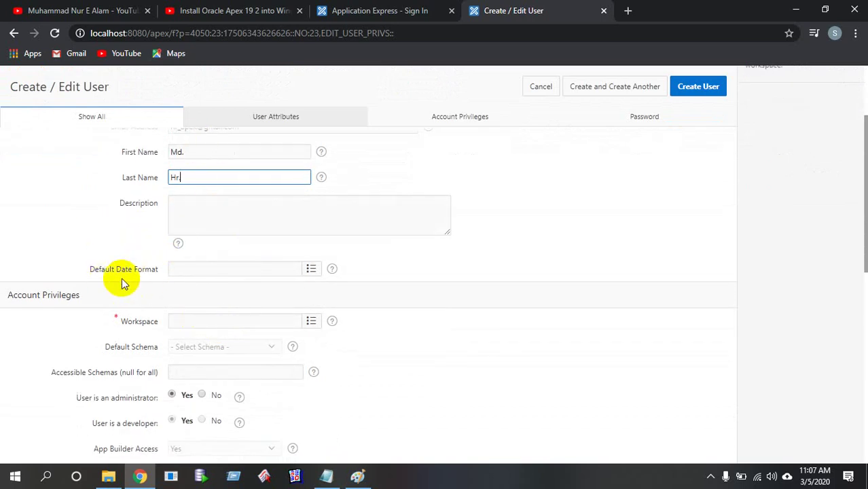
pyautogui.scroll(-1, 305, 272)
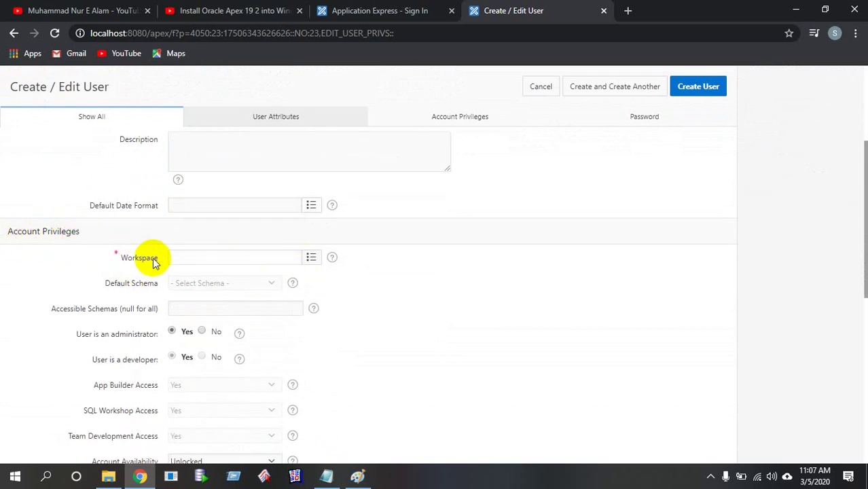
pyautogui.click(310, 260)
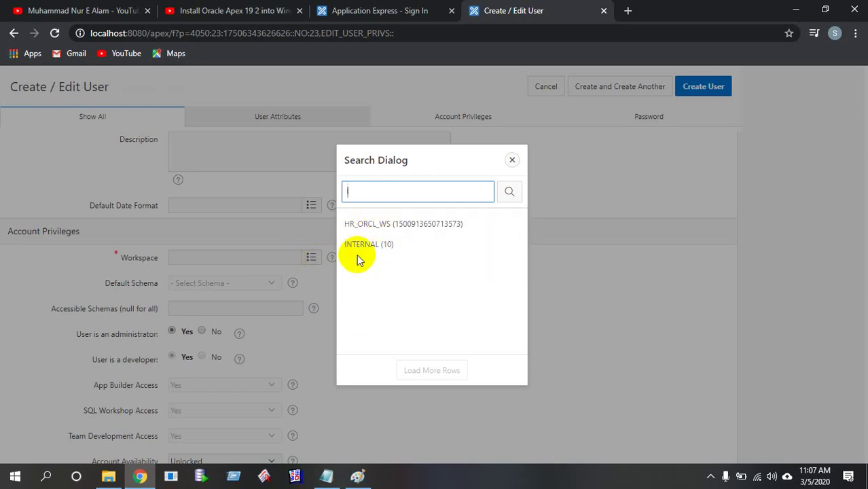
# Assign workspace HR_ORCL_WS and default schema HR, keeping the account Unlocked
pyautogui.click(405, 230)
pyautogui.scroll(-1, 208, 242)
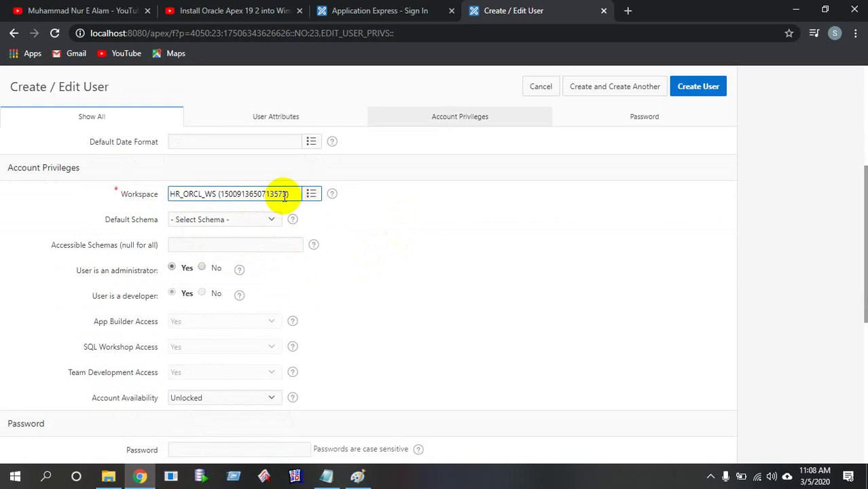
pyautogui.click(271, 220)
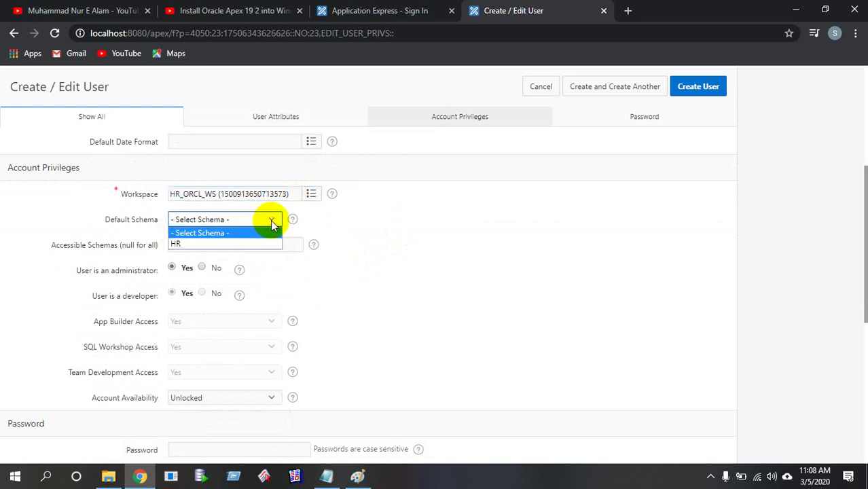
pyautogui.click(223, 244)
pyautogui.click(337, 281)
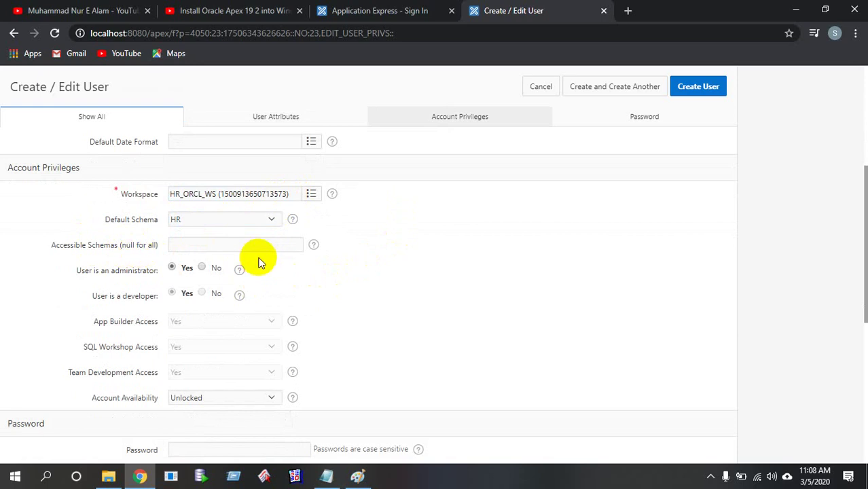
pyautogui.scroll(-2, 257, 260)
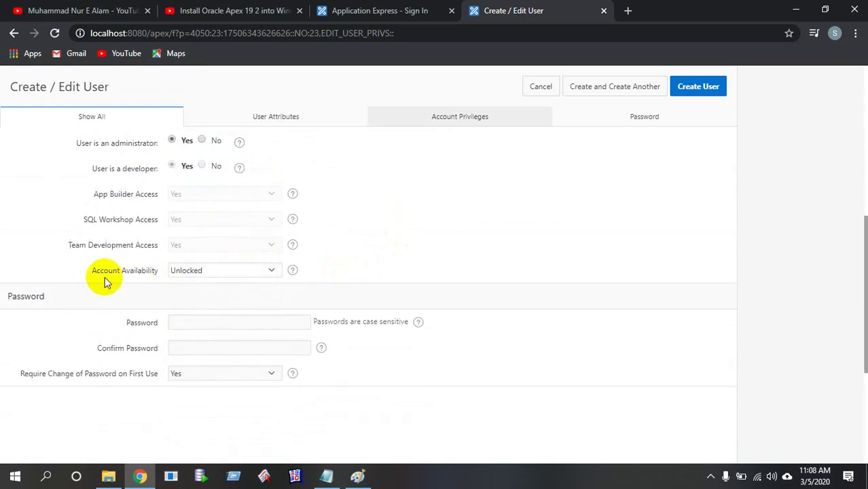
pyautogui.click(272, 273)
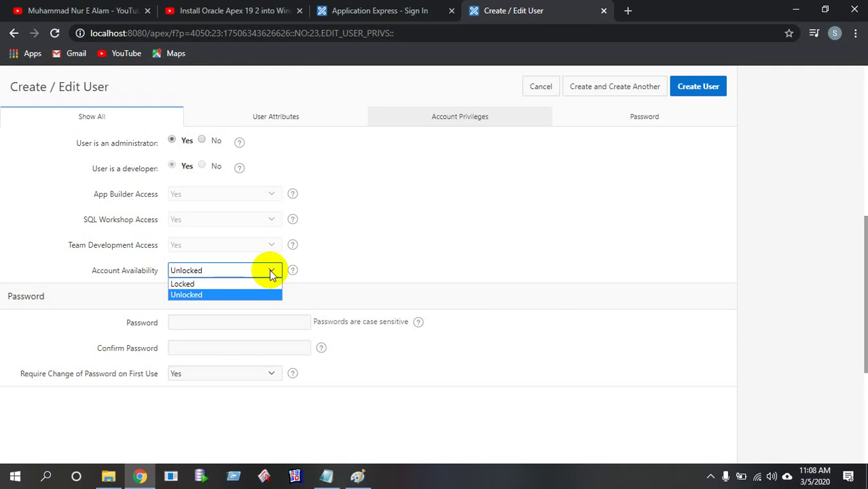
pyautogui.click(472, 271)
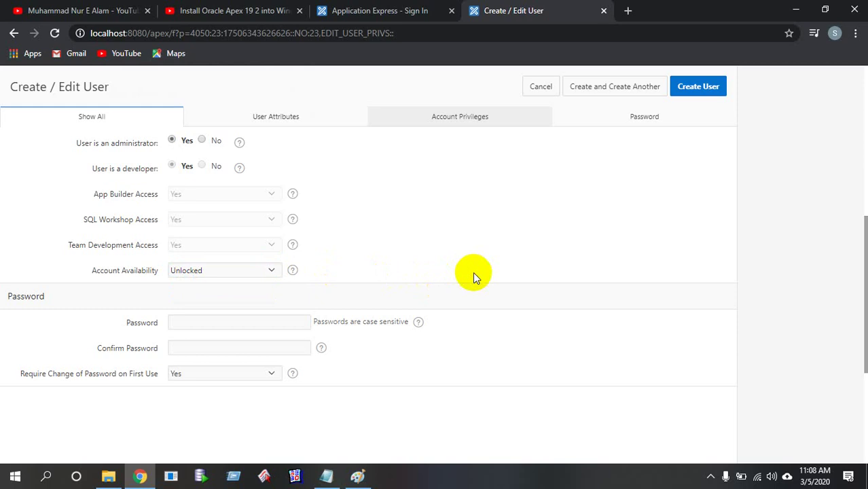
# Check the username field, then scroll down to the Password section
pyautogui.scroll(8, 258, 290)
pyautogui.click(194, 231)
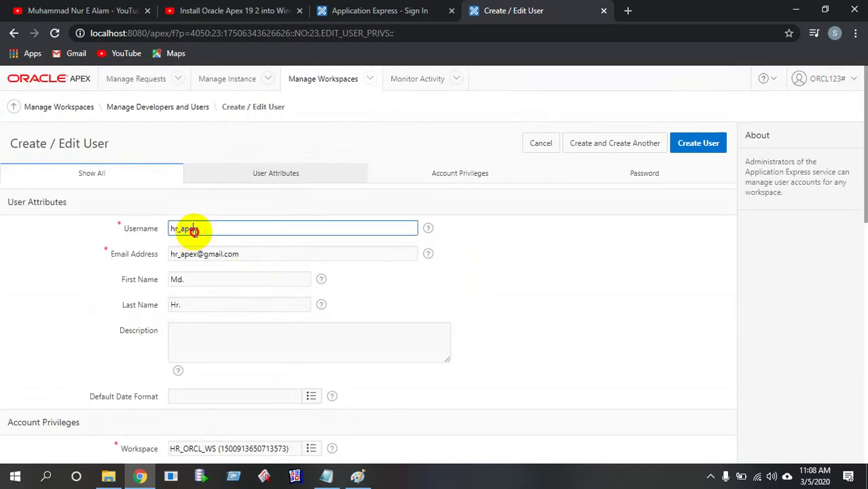
pyautogui.moveTo(192, 229); pyautogui.dragTo(218, 231)
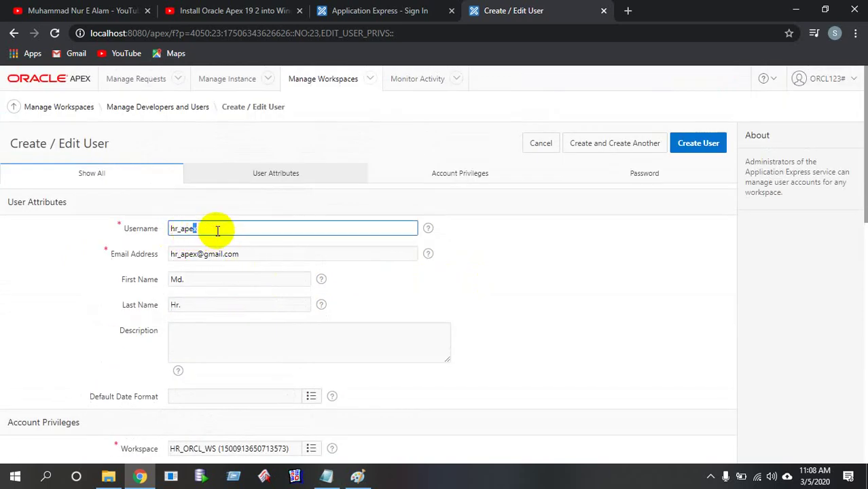
pyautogui.click(564, 324)
pyautogui.scroll(-5, 567, 326)
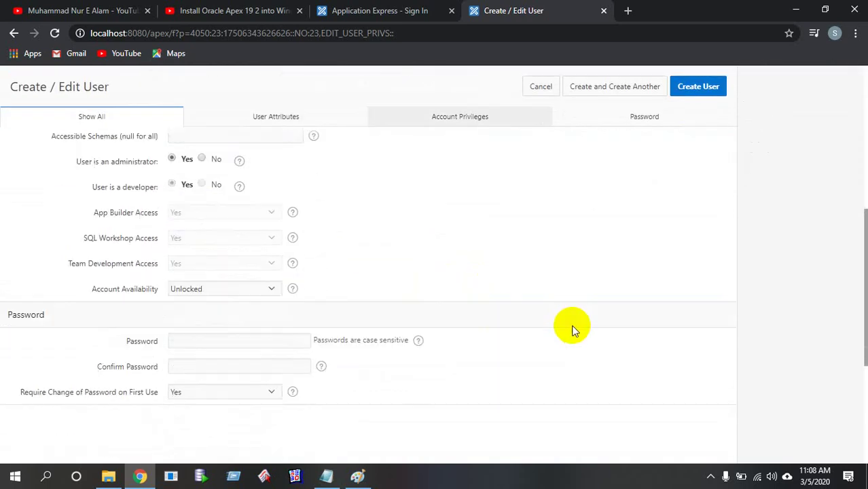
pyautogui.scroll(-2, 572, 329)
pyautogui.scroll(1, 575, 328)
pyautogui.scroll(-1, 569, 328)
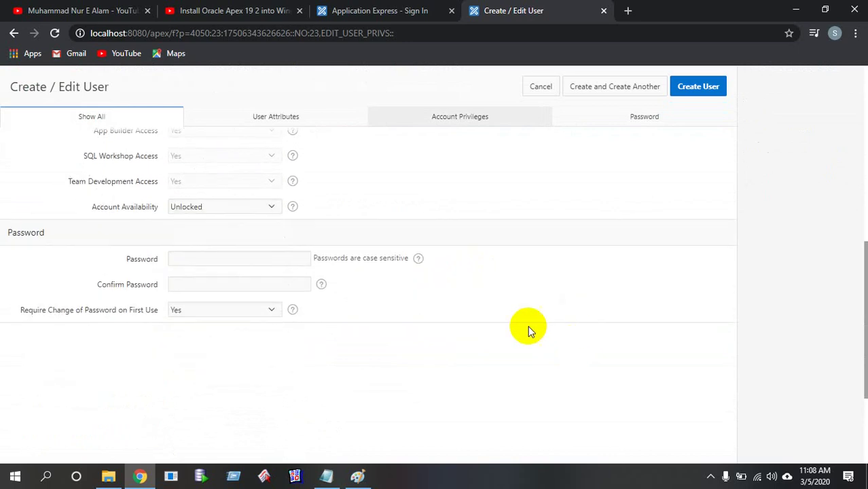
# Enter the password and its confirmation, and set Require Change of Password on First Use to No
pyautogui.click(225, 257)
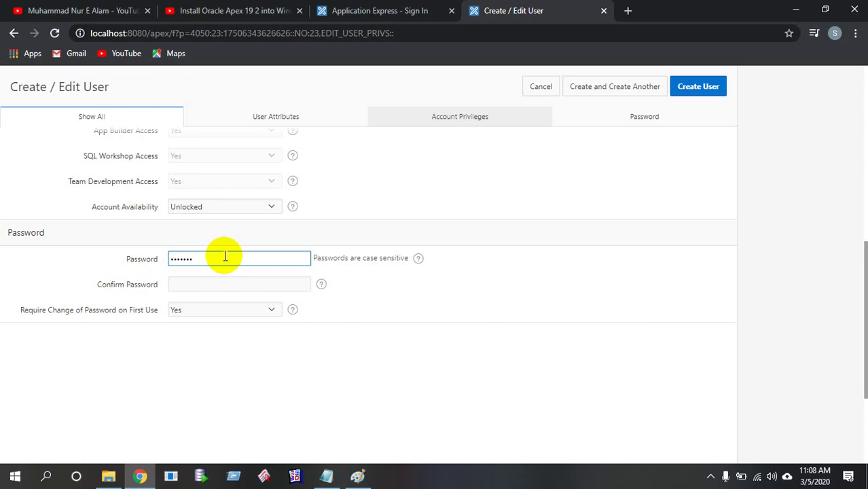
pyautogui.click(253, 279)
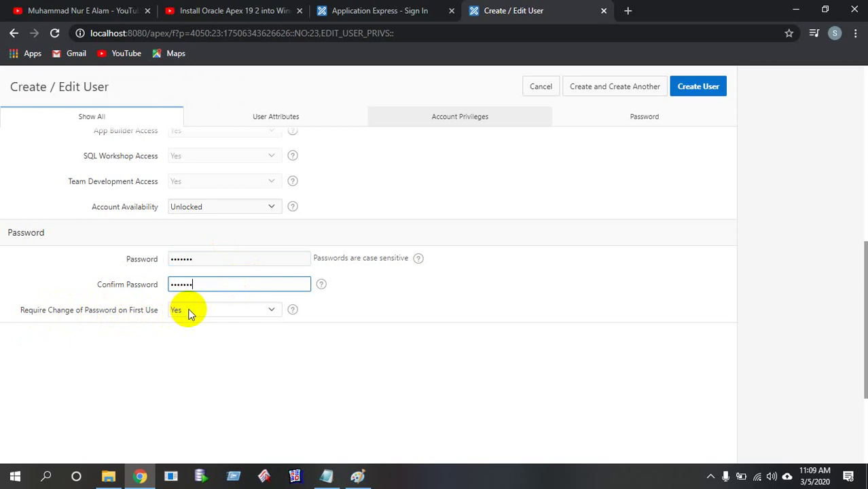
pyautogui.click(272, 311)
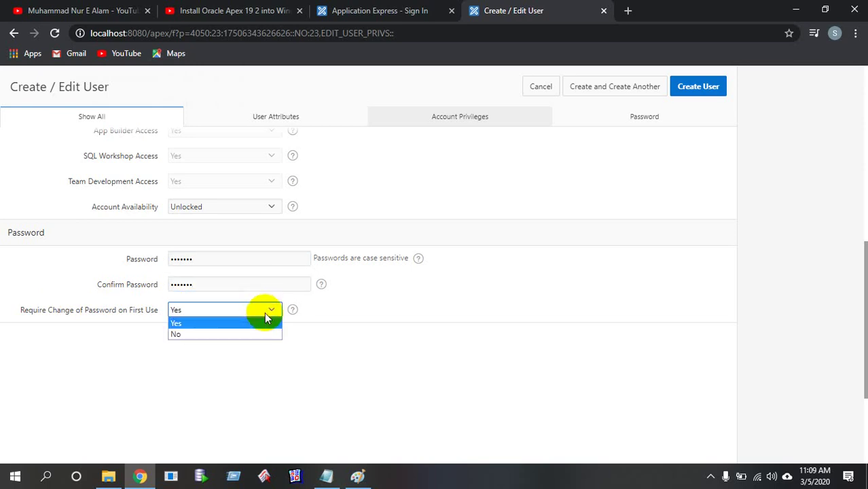
pyautogui.click(243, 334)
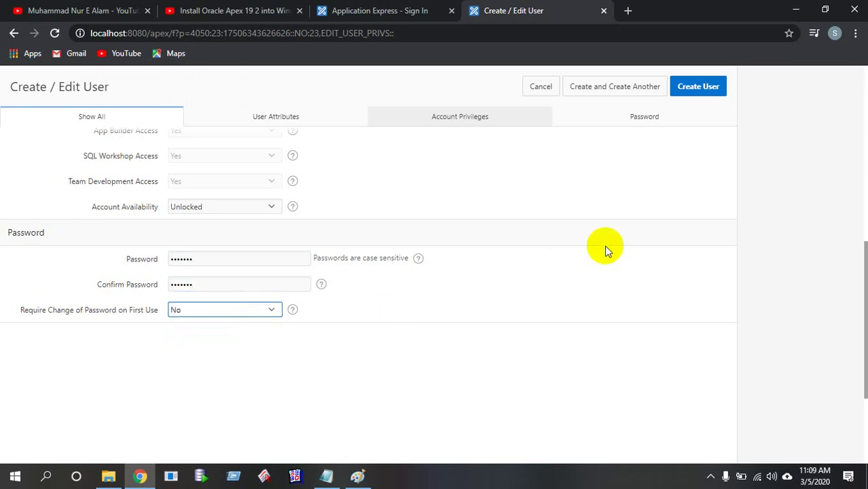
pyautogui.scroll(3, 605, 245)
pyautogui.scroll(5, 603, 242)
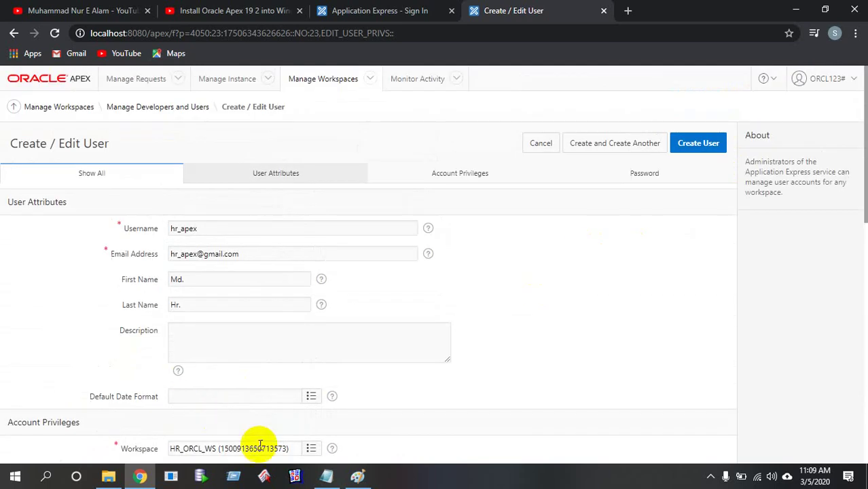
pyautogui.click(326, 476)
# Copy the Apex User value onto the Apex Password line, save the notes and minimize Notepad
pyautogui.moveTo(149, 217)
pyautogui.mouseDown()
pyautogui.moveTo(99, 213)
pyautogui.moveTo(151, 220)
pyautogui.mouseUp()
pyautogui.click(106, 216)
pyautogui.hotkey('ctrl', 'c')
pyautogui.click(121, 229)
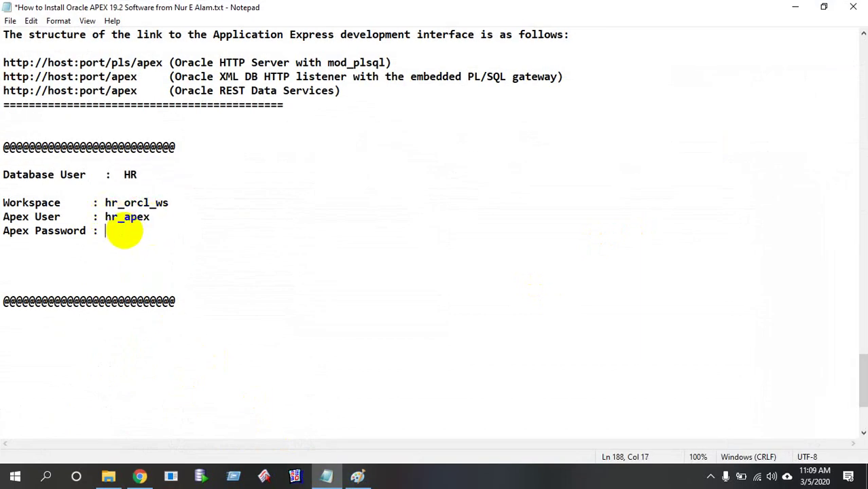
pyautogui.hotkey('ctrl', 'v')
pyautogui.hotkey('ctrl', 's')
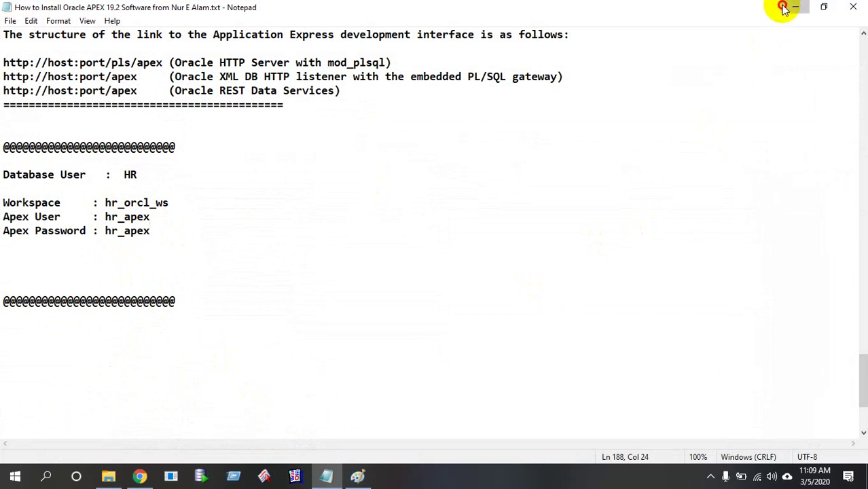
pyautogui.click(792, 7)
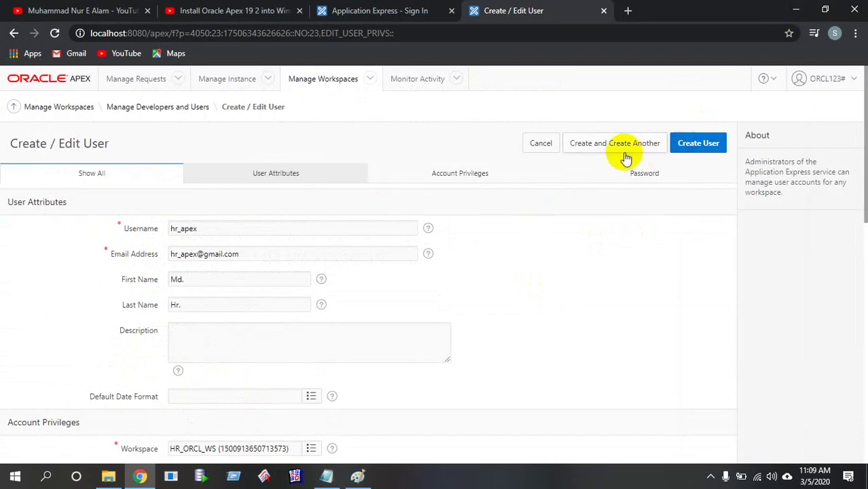
pyautogui.scroll(-10, 620, 155)
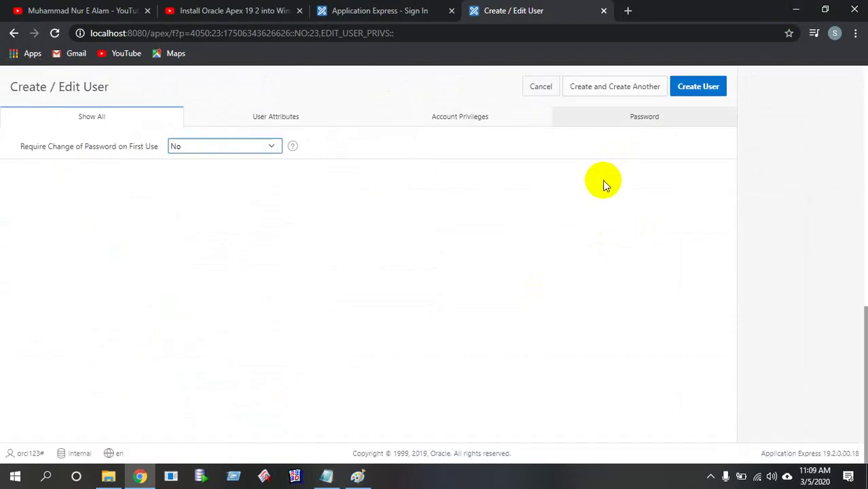
pyautogui.scroll(8, 600, 194)
pyautogui.scroll(3, 595, 201)
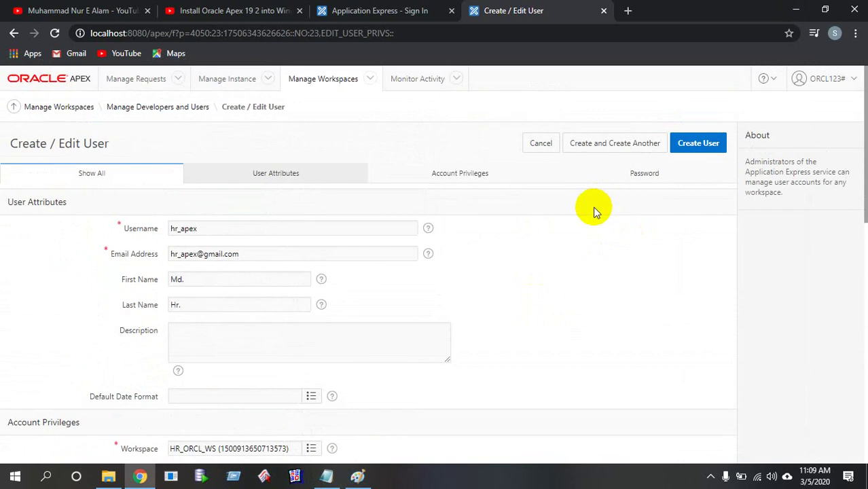
# Create user hr_apex, then toggle Dark Mode on and back off from the account menu
pyautogui.click(696, 143)
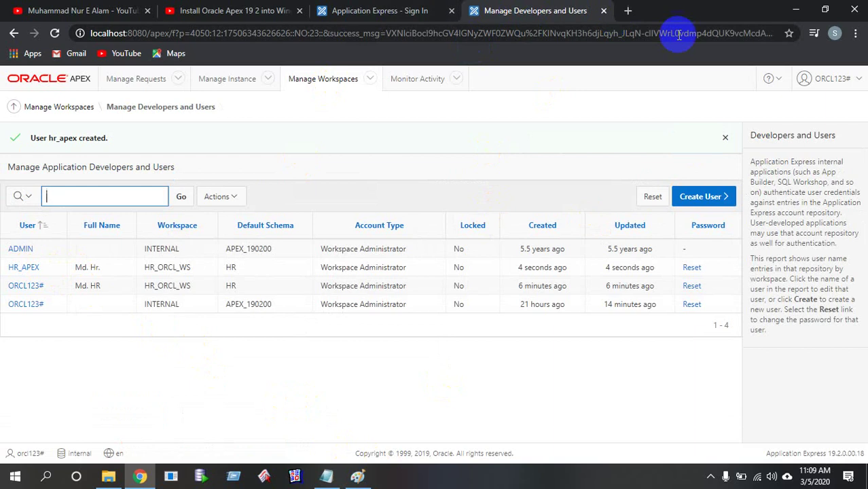
pyautogui.click(835, 80)
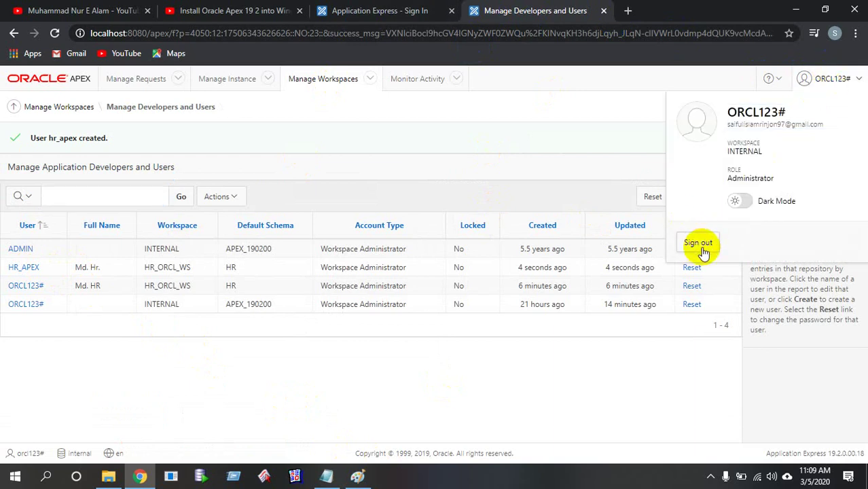
pyautogui.click(740, 201)
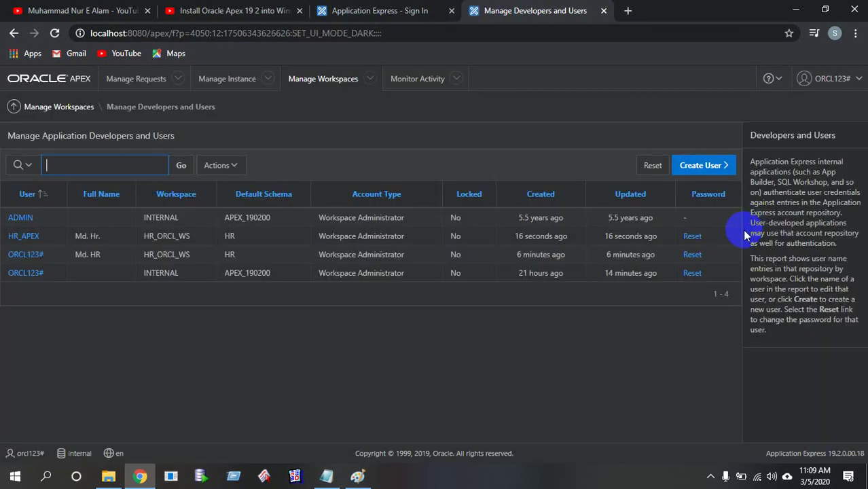
pyautogui.click(834, 79)
pyautogui.click(741, 209)
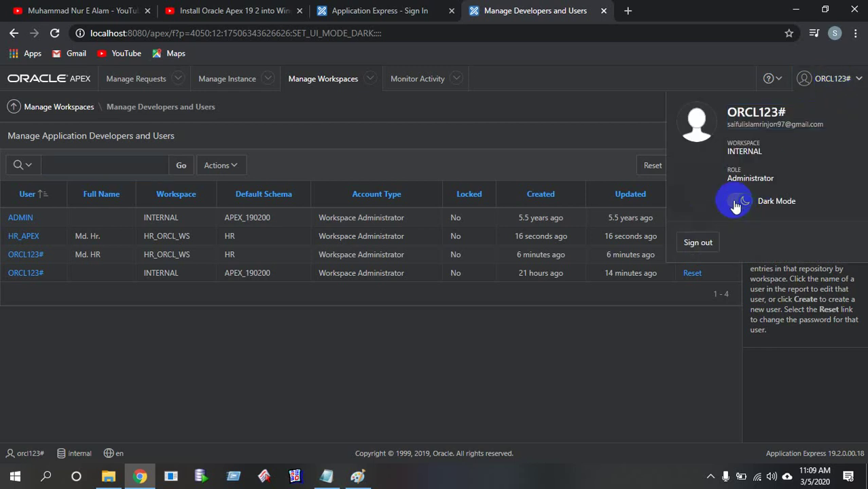
pyautogui.click(825, 83)
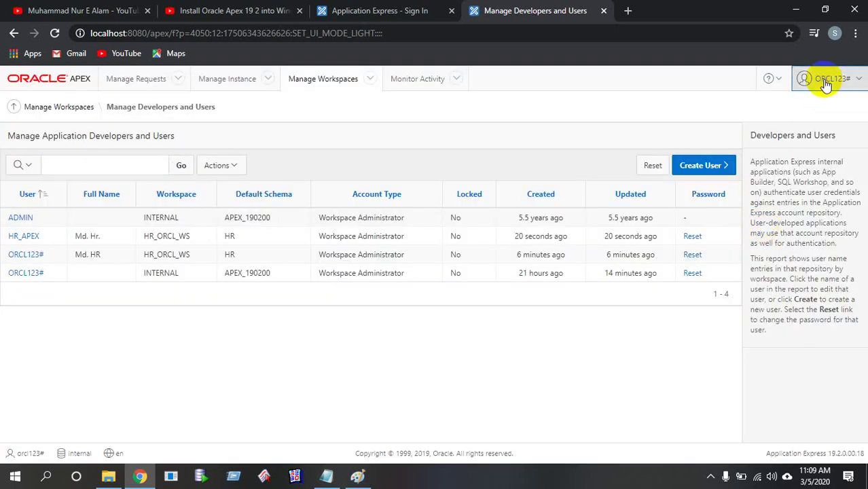
# Sign out, return to and reload the workspace sign-in page, then bring the Notepad notes forward
pyautogui.click(696, 241)
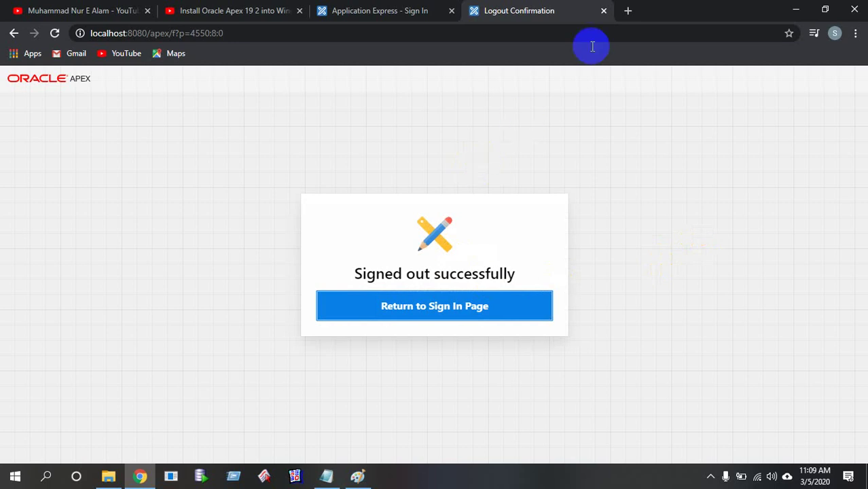
pyautogui.click(603, 11)
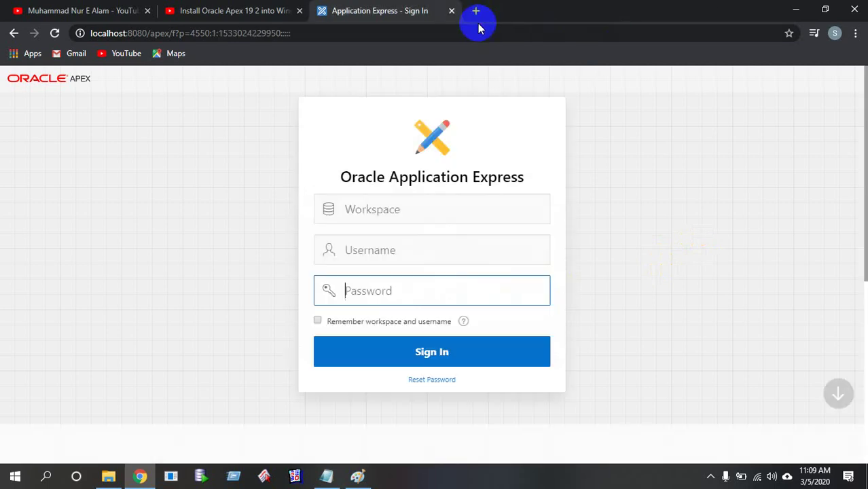
pyautogui.click(346, 27)
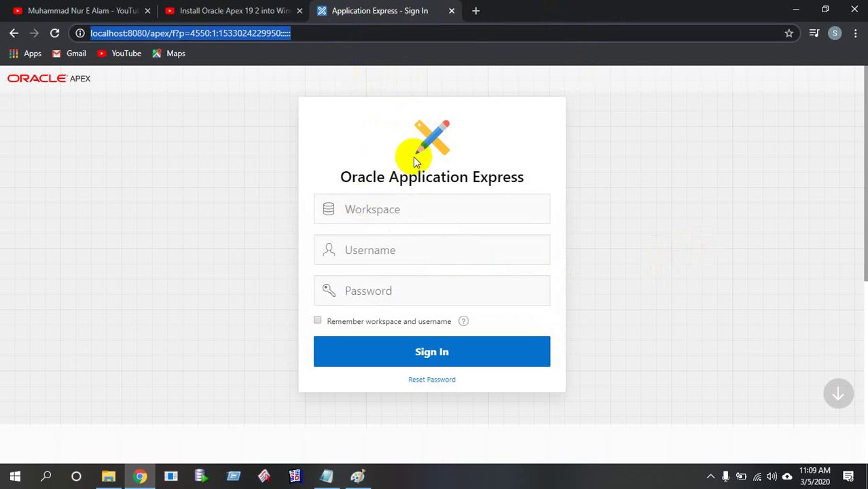
pyautogui.press('Return')
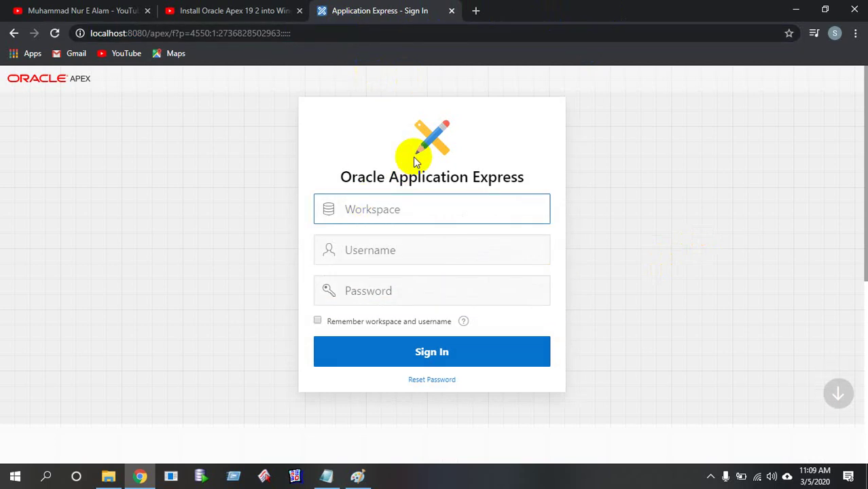
pyautogui.click(324, 476)
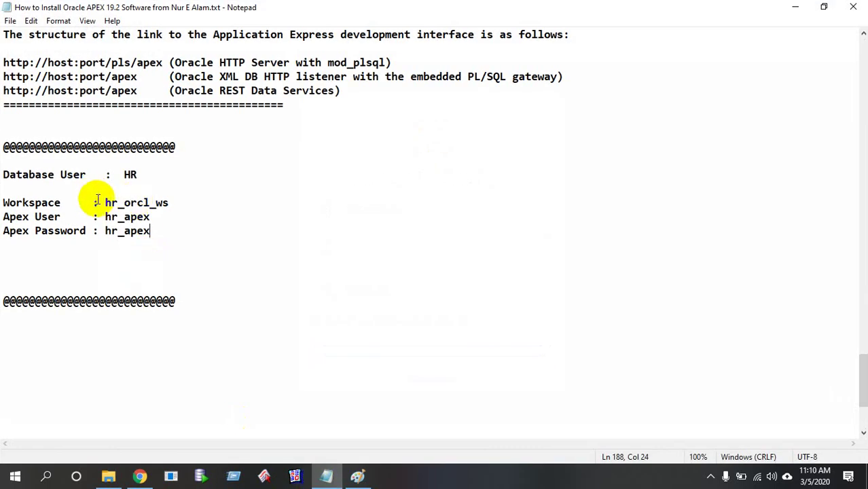
# Copy workspace hr_orcl_ws from the notes into the sign-in form's Workspace field
pyautogui.moveTo(105, 202); pyautogui.dragTo(166, 202)
pyautogui.hotkey('ctrl', 'c')
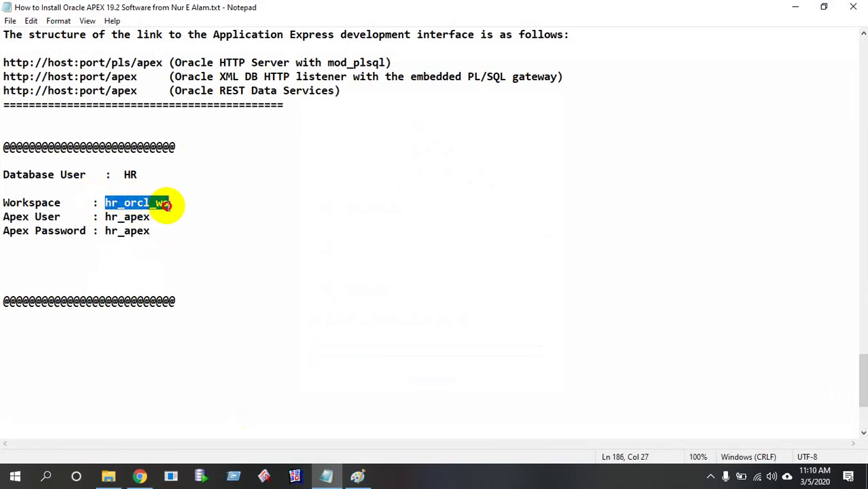
pyautogui.hotkey('alt', 'Tab')
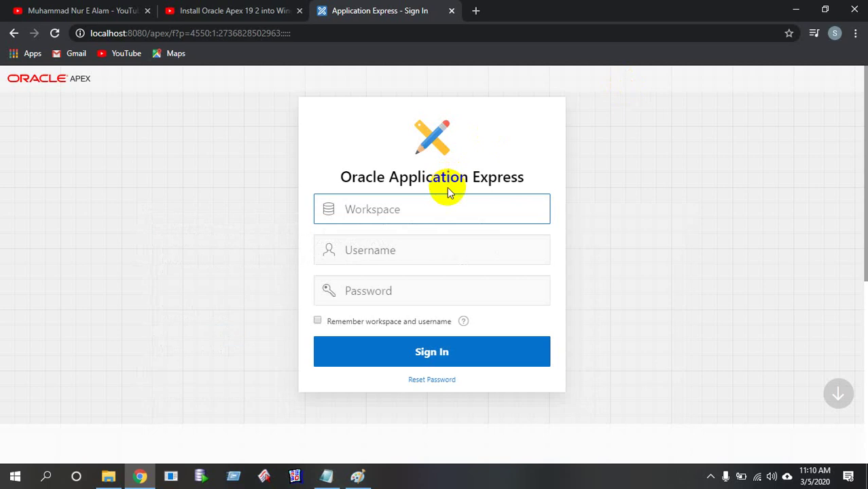
pyautogui.hotkey('ctrl', 'v')
pyautogui.click(327, 478)
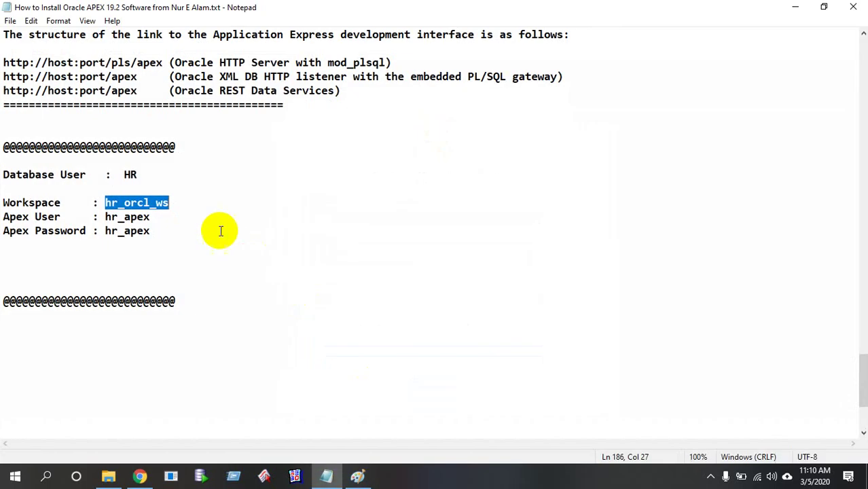
pyautogui.moveTo(104, 216); pyautogui.dragTo(151, 215)
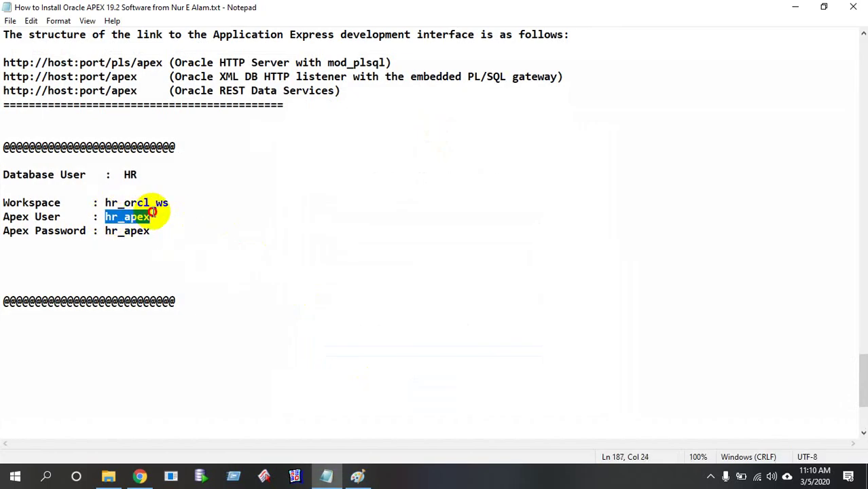
pyautogui.click(796, 8)
# Enter username hr_apex and the password, and tick Remember workspace and username
pyautogui.click(449, 251)
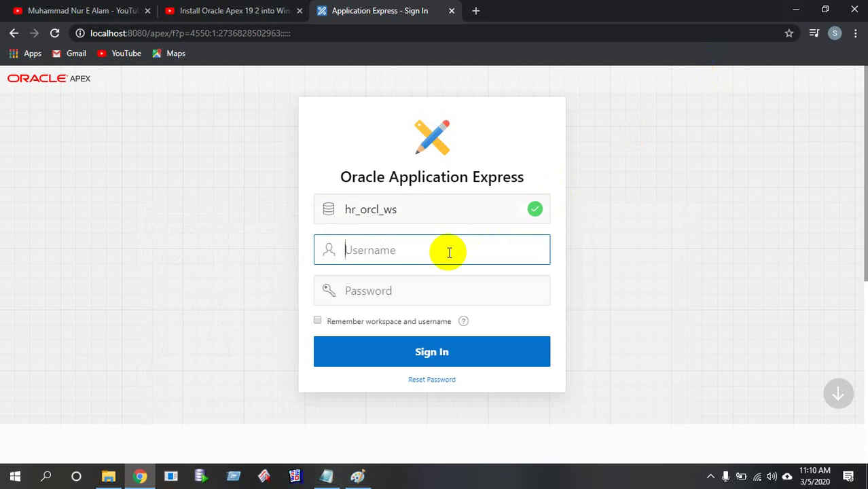
pyautogui.write('hr_apex')
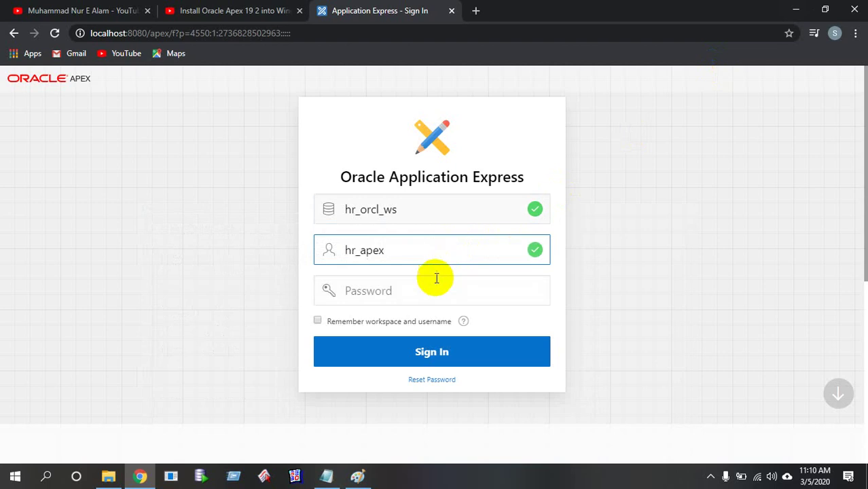
pyautogui.click(438, 284)
pyautogui.write('hr_apex')
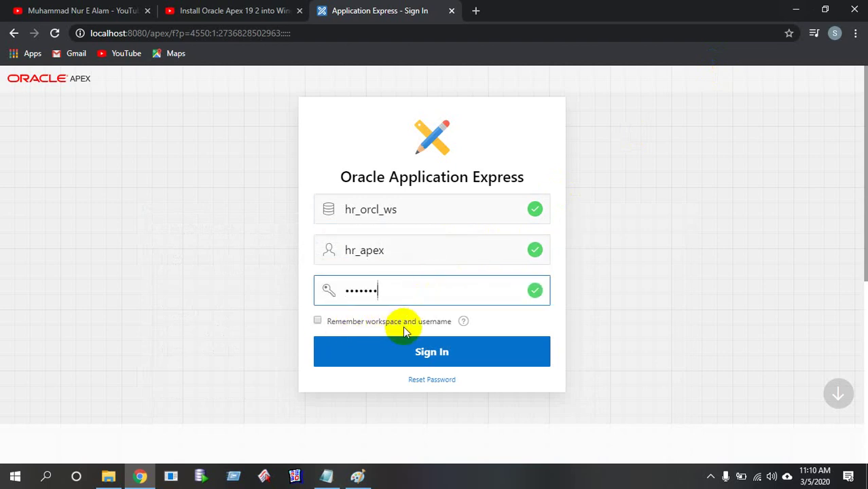
pyautogui.click(333, 320)
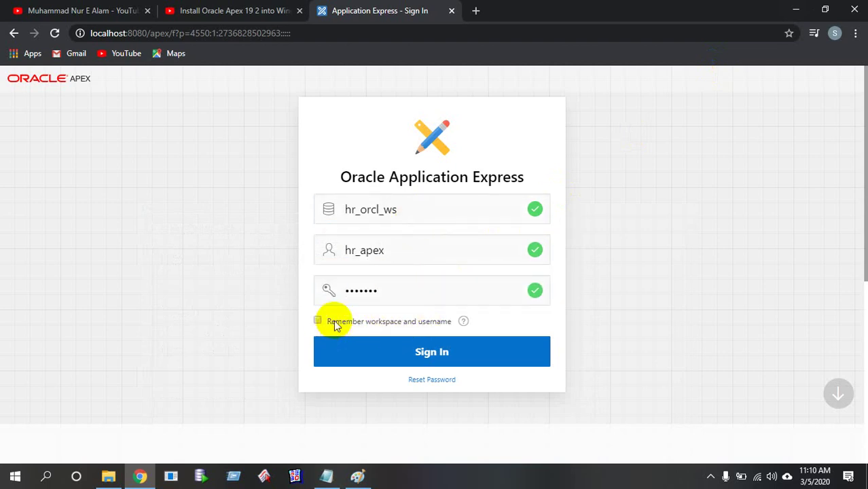
# Sign in and wait for the hr_orcl_ws home page showing 0 applications and 7 tables
pyautogui.click(408, 352)
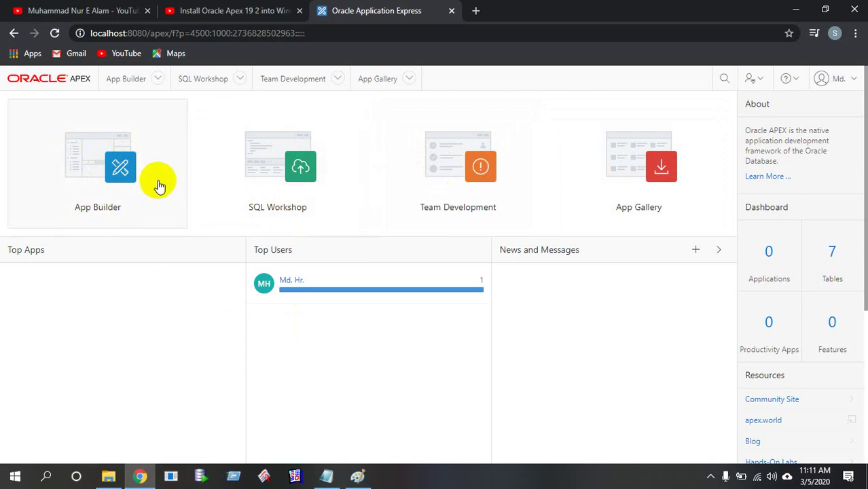
# Go to App Builder and choose Create to reach the Create an Application page
pyautogui.click(123, 174)
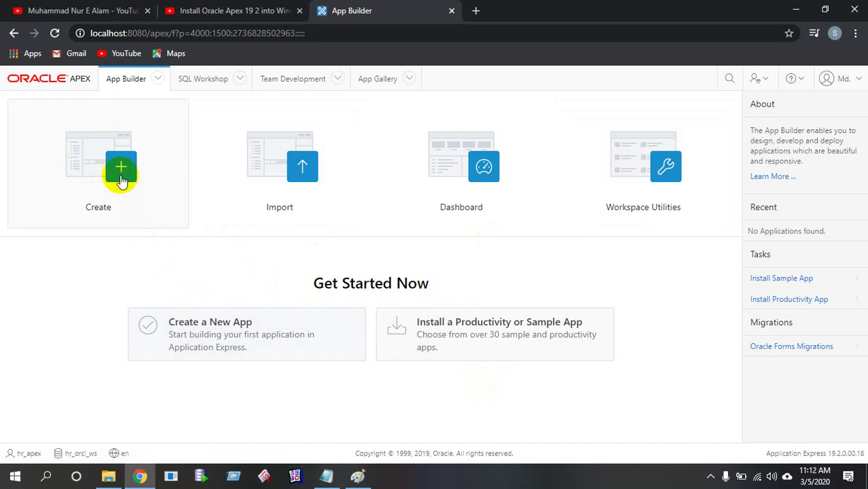
pyautogui.click(121, 180)
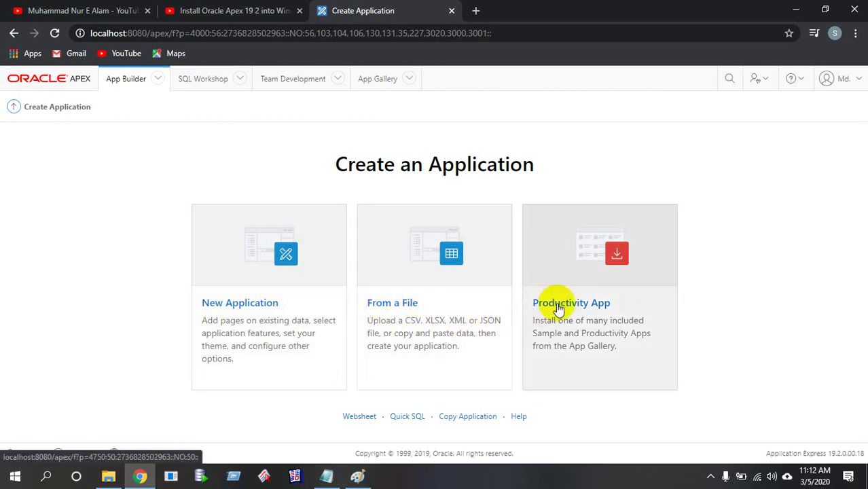
# Start a new application and name it 'HR Management System', replacing the 'HR Apps' text
pyautogui.click(265, 281)
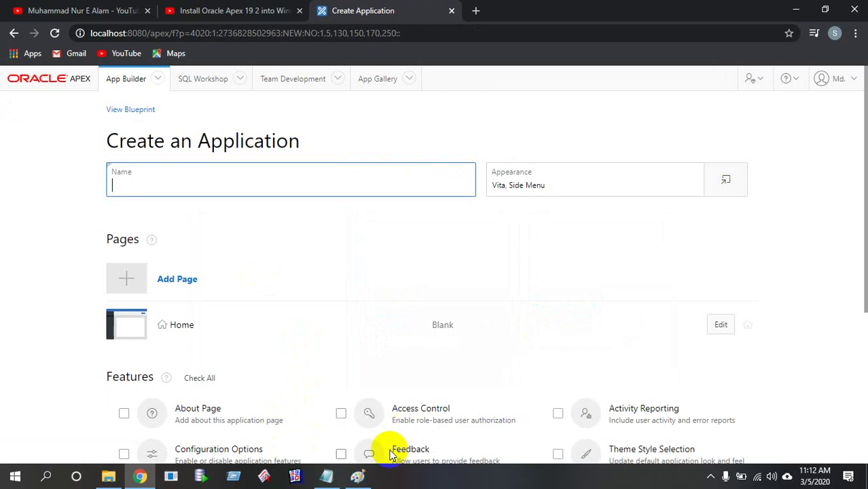
pyautogui.click(357, 476)
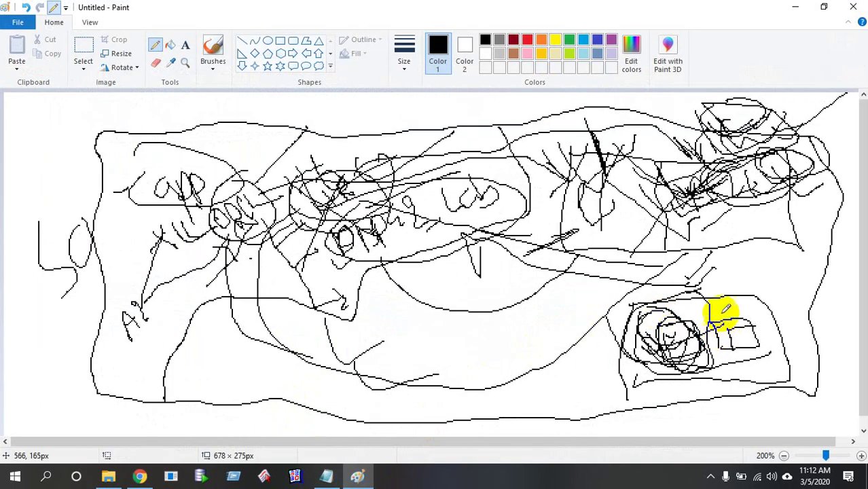
pyautogui.click(795, 7)
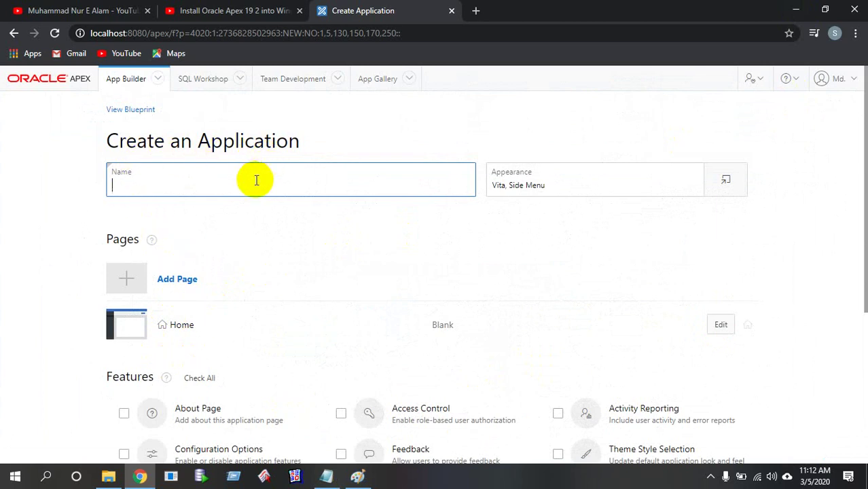
pyautogui.write('HR Managemen')
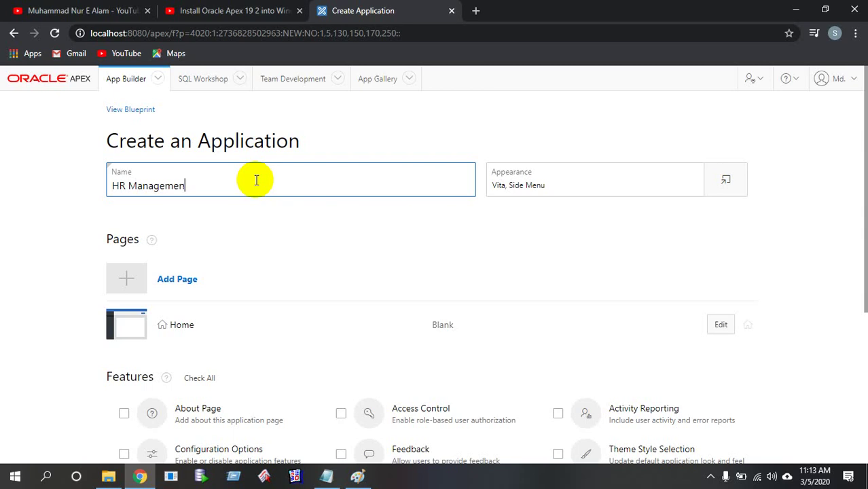
pyautogui.write('t System')
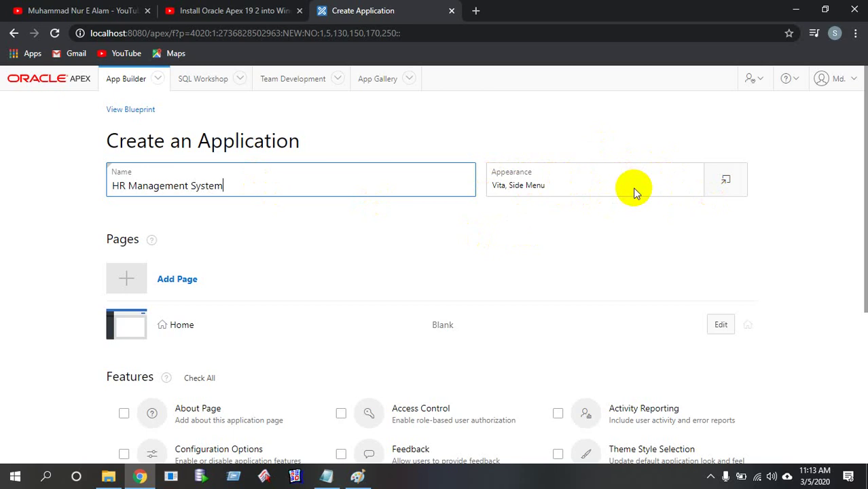
# Create the HR Management System app, producing Application 100 with Global Page, Home and Login Page
pyautogui.scroll(-2, 188, 394)
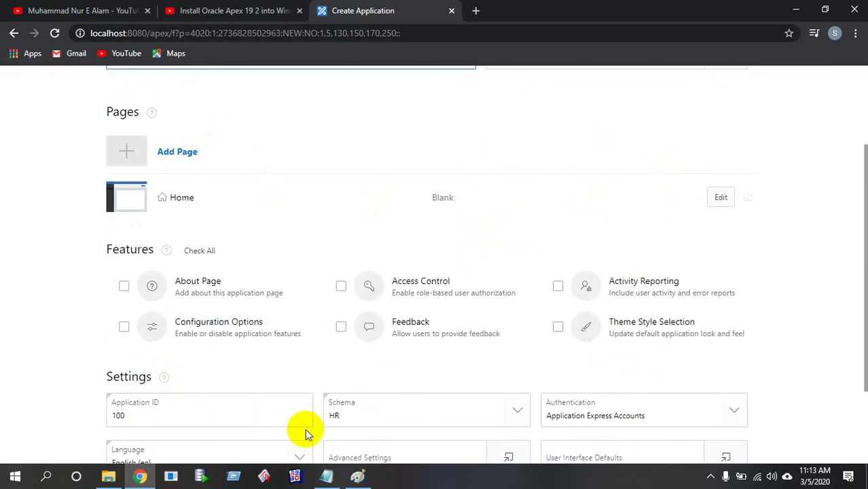
pyautogui.scroll(2, 246, 281)
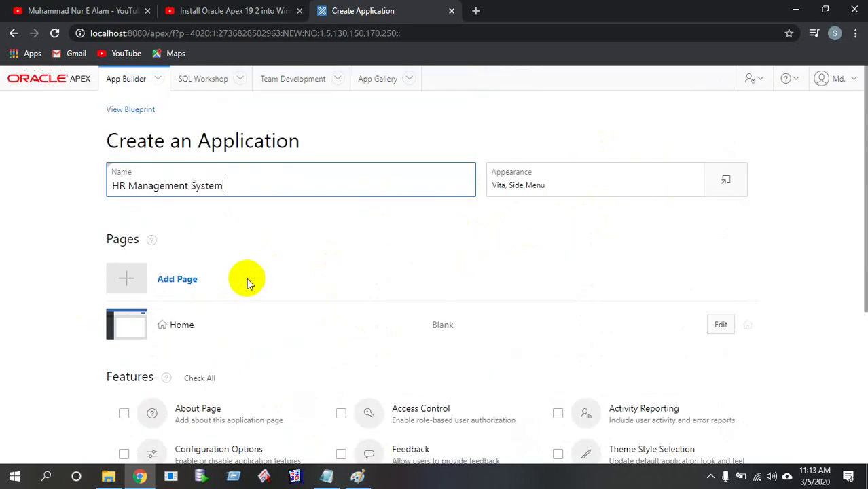
pyautogui.scroll(-4, 368, 336)
pyautogui.click(454, 419)
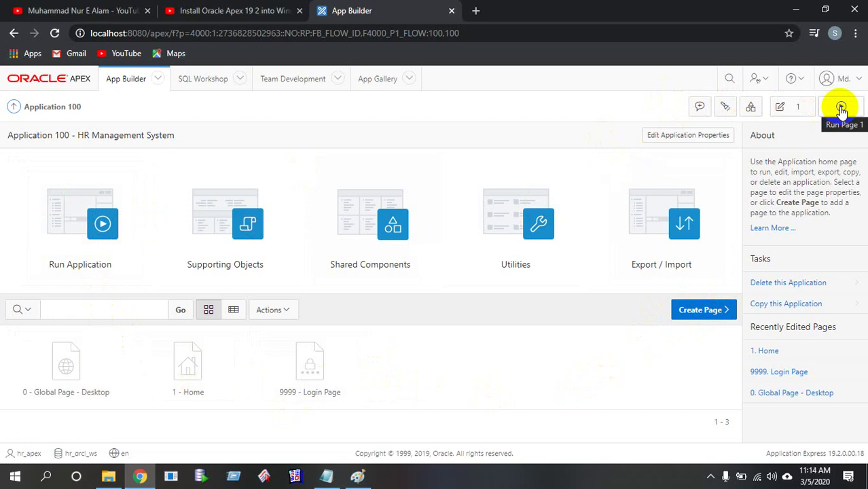
# Run the new application and select its sign-in page URL in the address bar
pyautogui.click(92, 200)
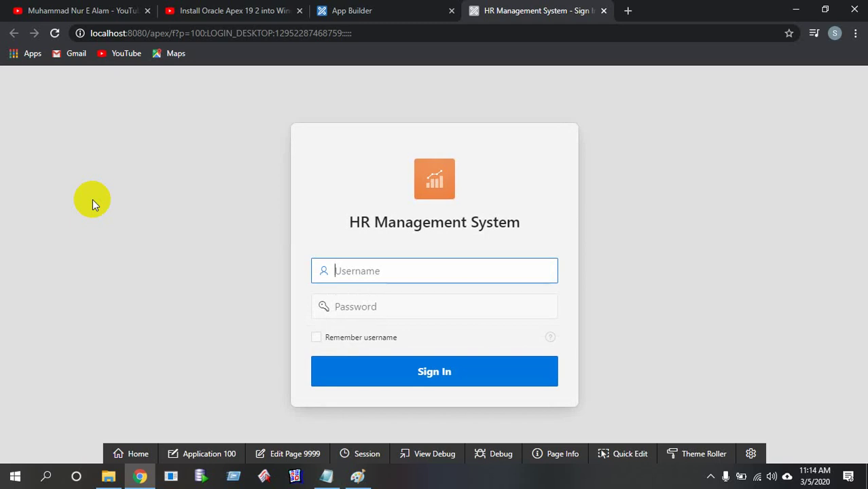
pyautogui.click(431, 35)
pyautogui.hotkey('ctrl', 'c')
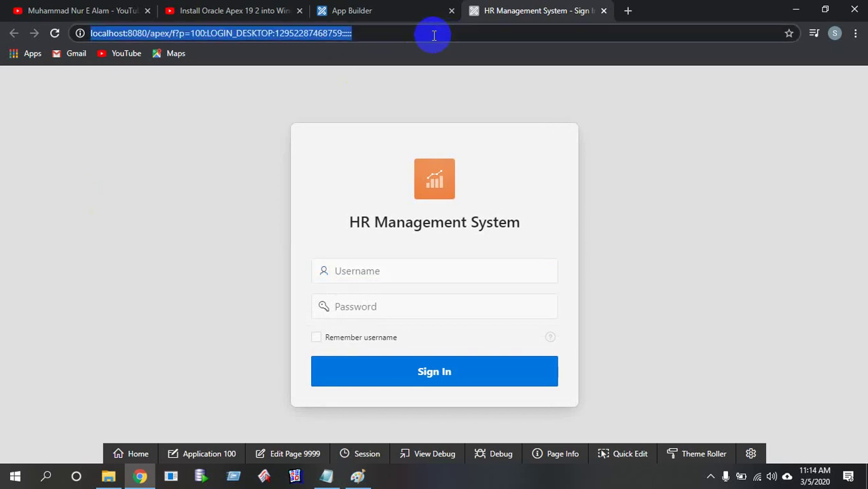
pyautogui.click(326, 476)
# Paste the sign-in address on an empty line below the Notepad notes
pyautogui.click(78, 339)
pyautogui.hotkey('ctrl', 'v')
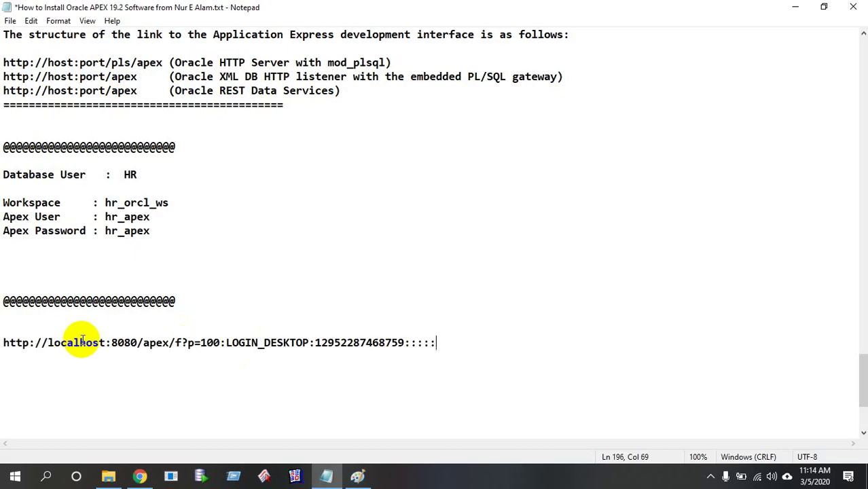
pyautogui.press('Return')
pyautogui.press('Return')
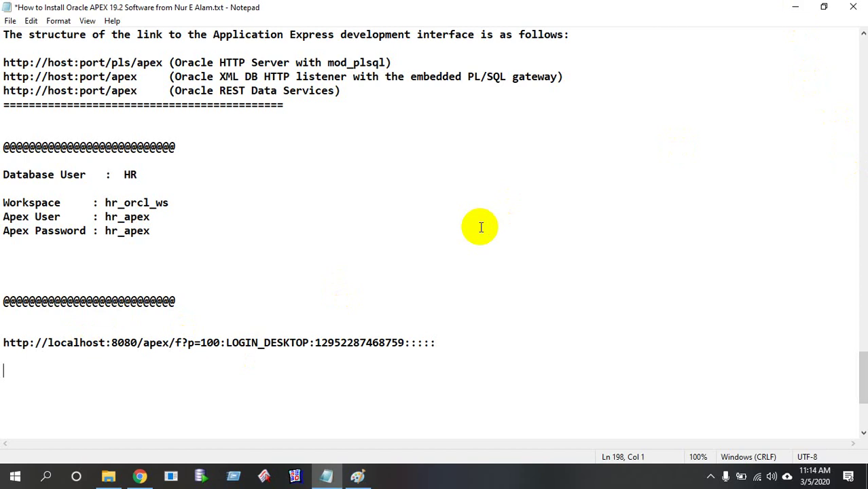
# Go over the address parts (http, port 8080, f?p, application 100, session), then save the notes and minimize Notepad
pyautogui.moveTo(451, 343); pyautogui.dragTo(1, 348)
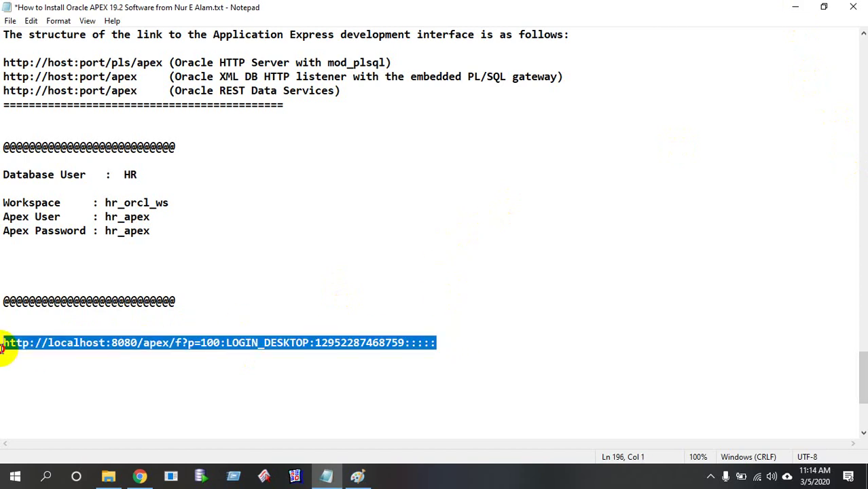
pyautogui.click(34, 343)
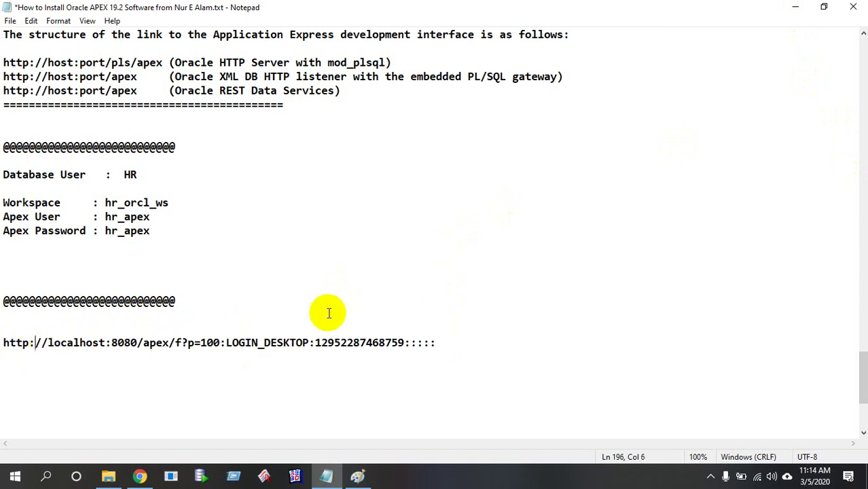
pyautogui.click(109, 343)
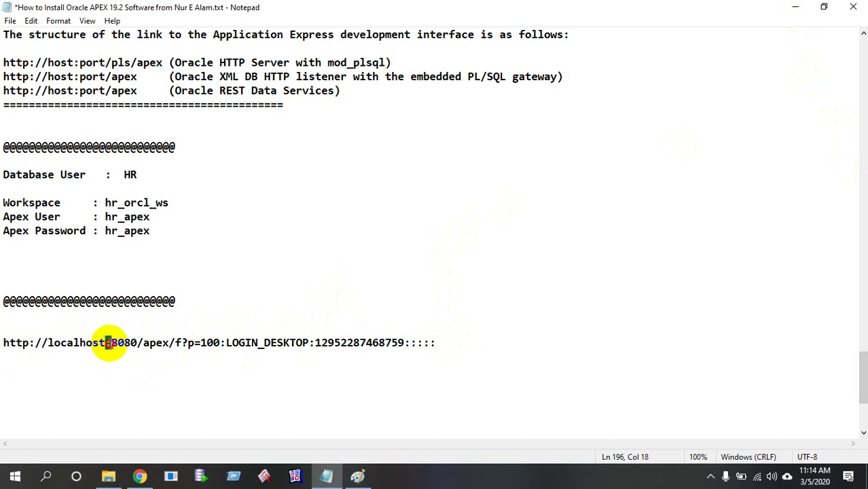
pyautogui.click(224, 343)
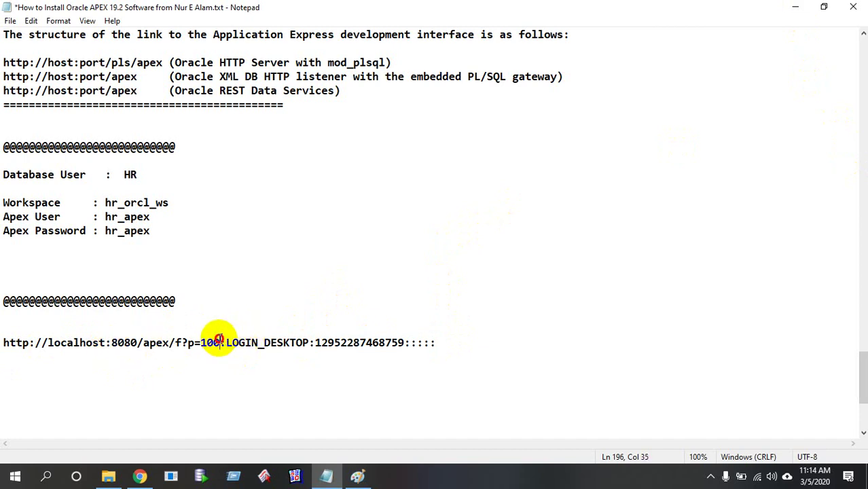
pyautogui.click(184, 344)
pyautogui.doubleClick(207, 343)
pyautogui.moveTo(246, 343); pyautogui.dragTo(385, 355)
pyautogui.click(384, 354)
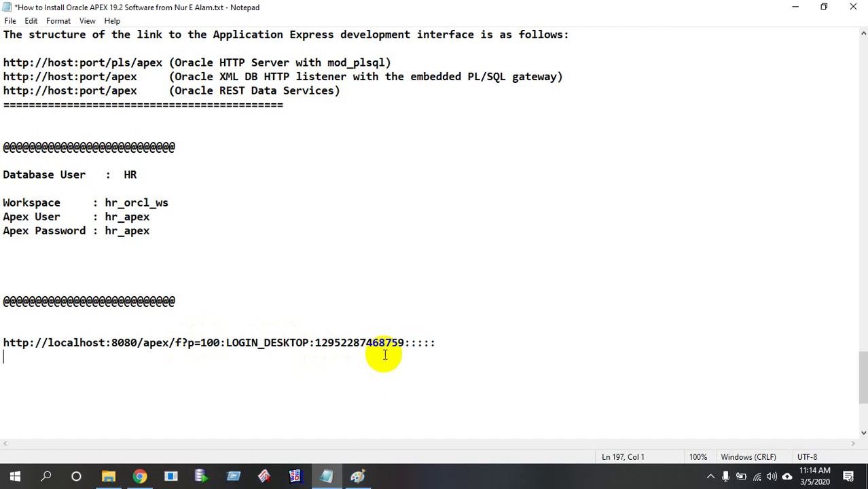
pyautogui.click(316, 344)
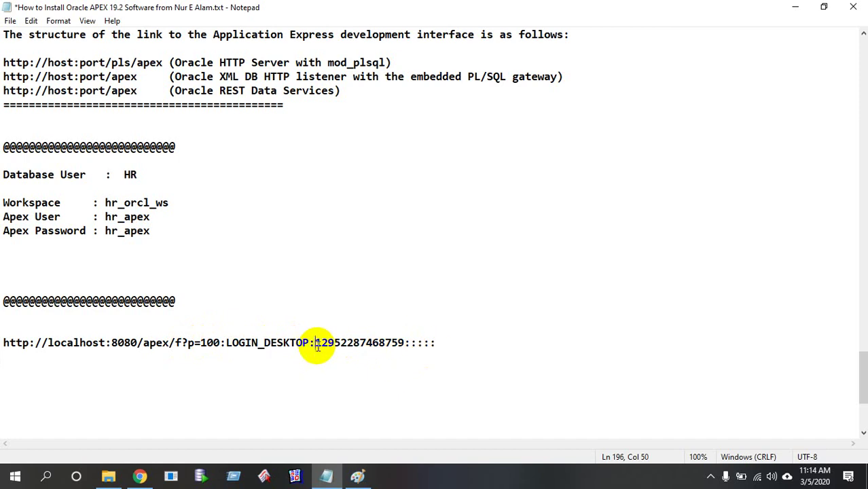
pyautogui.hotkey('ctrl', 's')
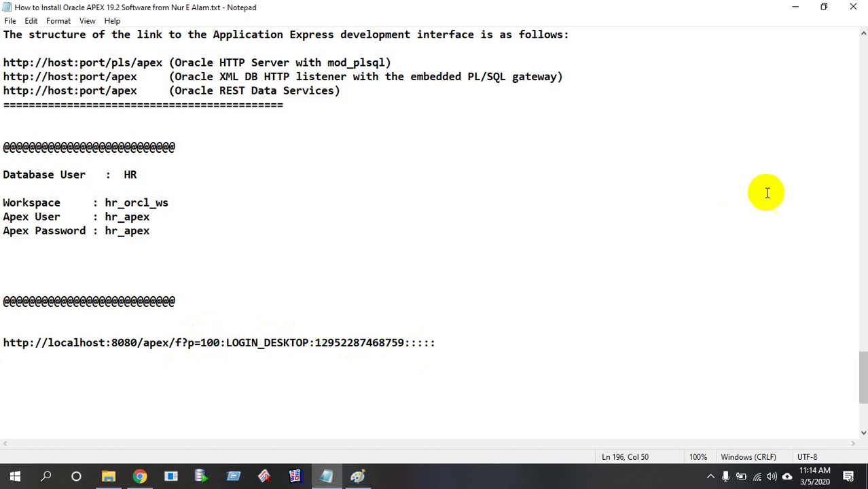
pyautogui.click(794, 8)
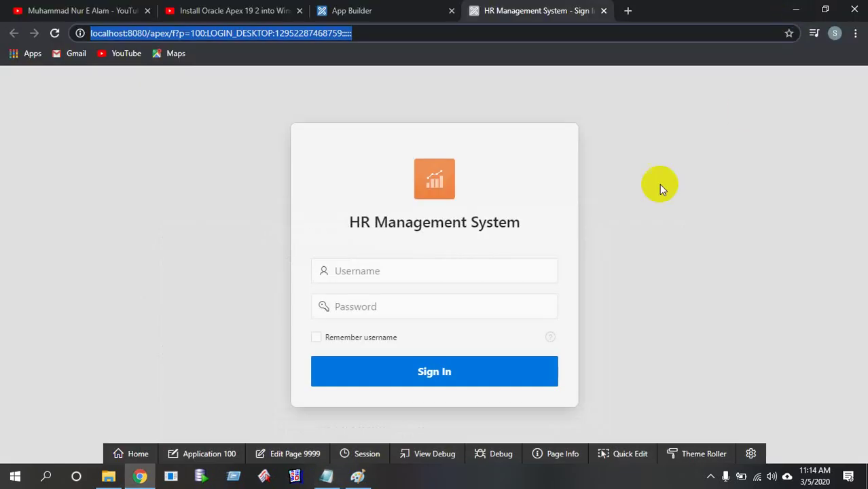
# Enter a username and password, tick Remember username, and submit the sign-in form
pyautogui.click(411, 271)
pyautogui.click(403, 306)
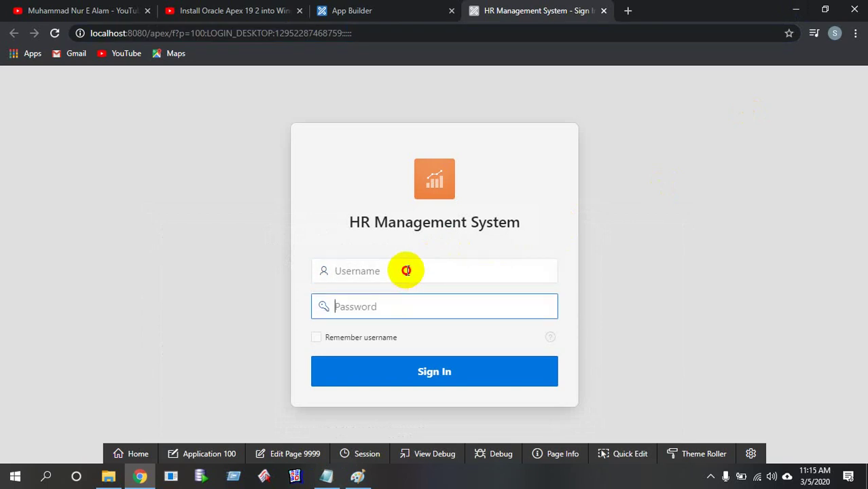
pyautogui.click(406, 270)
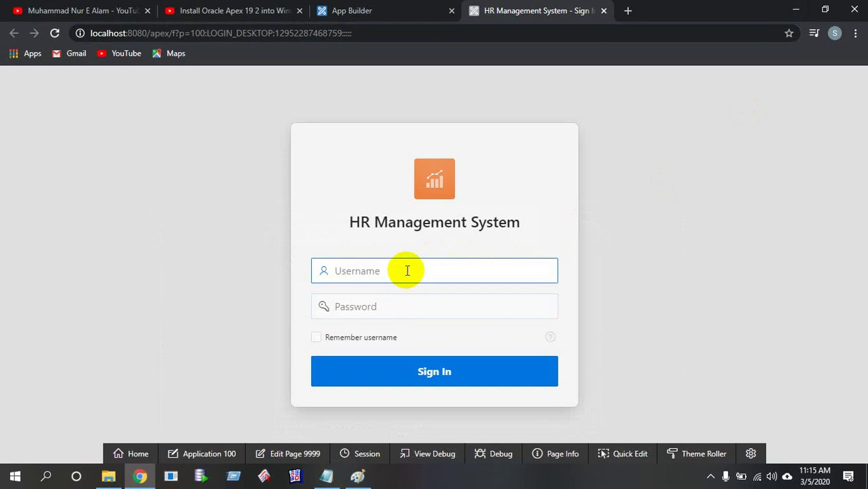
pyautogui.write('hr')
pyautogui.click(396, 307)
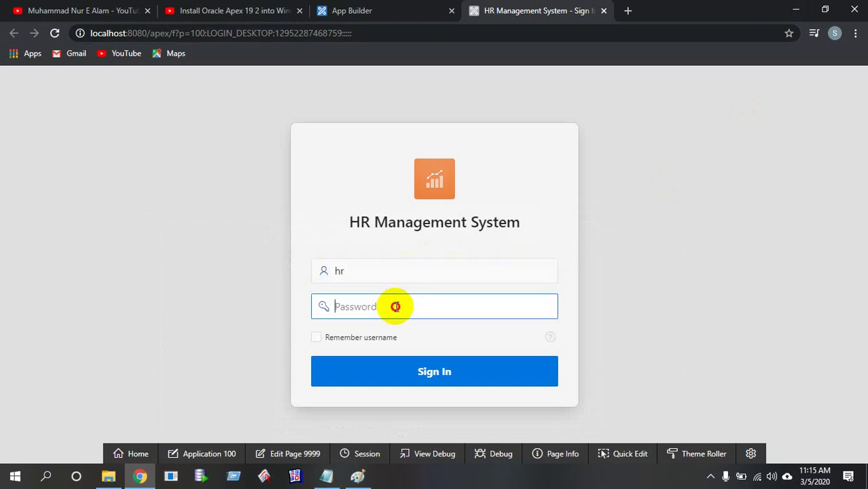
pyautogui.write('hr')
pyautogui.click(371, 338)
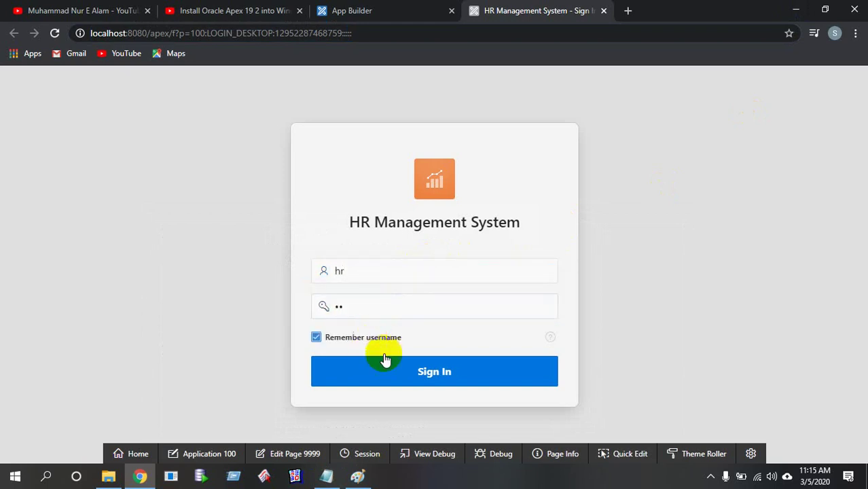
pyautogui.click(385, 360)
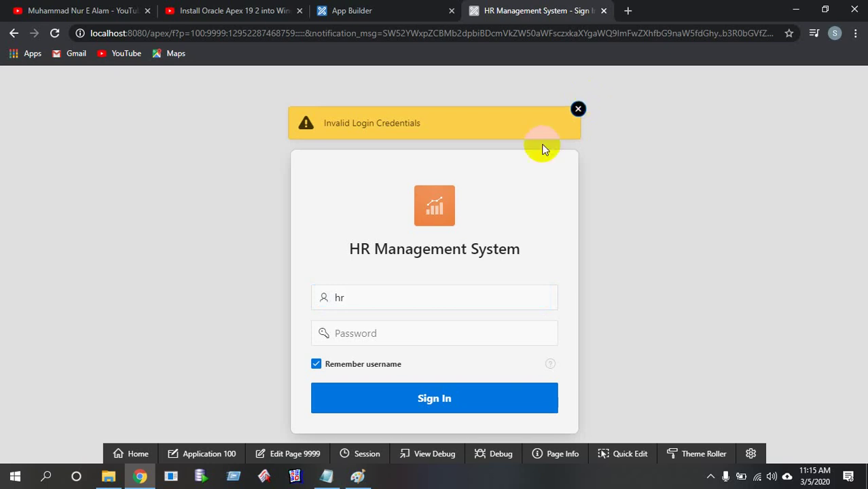
# Correct the username and password, dismiss the invalid-login warning, and sign in to the Home page
pyautogui.click(389, 299)
pyautogui.write('_apex')
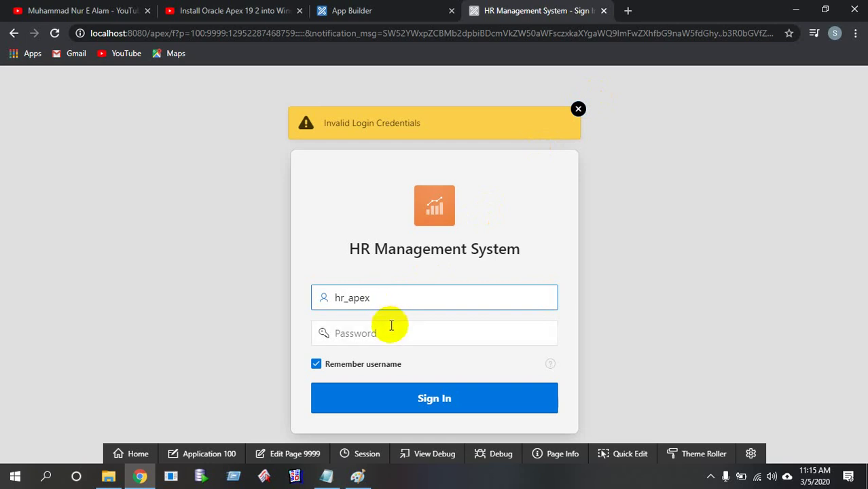
pyautogui.click(390, 328)
pyautogui.write('hr_apex')
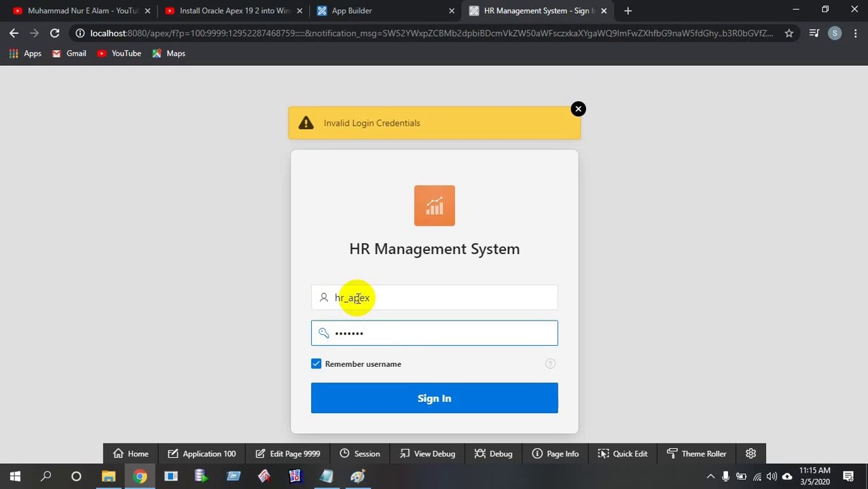
pyautogui.click(578, 109)
pyautogui.click(424, 392)
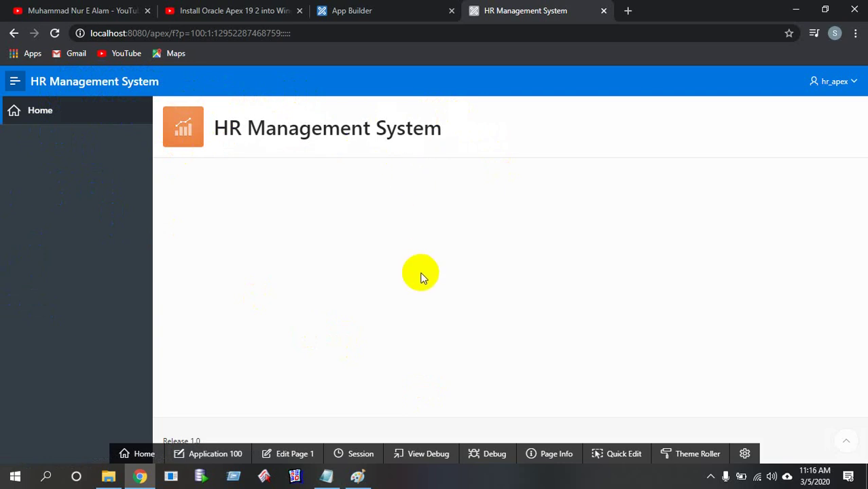
# Collapse and re-expand the navigation sidebar, then open the signed-in user's account menu
pyautogui.click(15, 82)
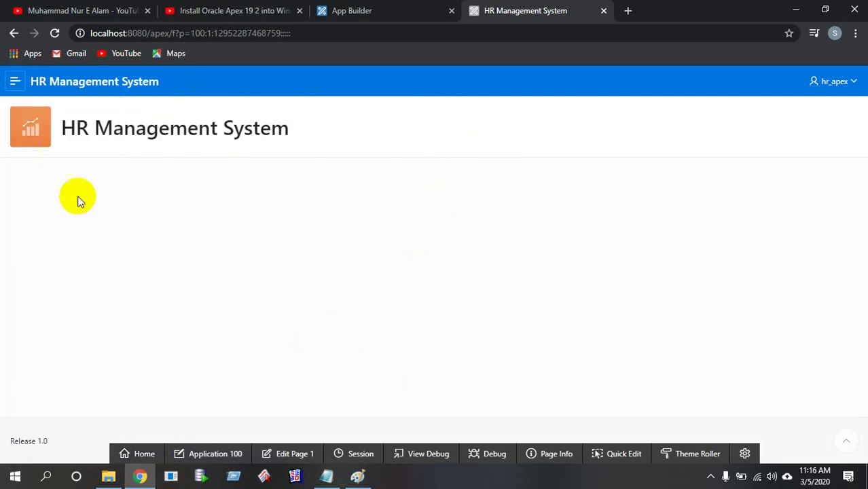
pyautogui.click(16, 82)
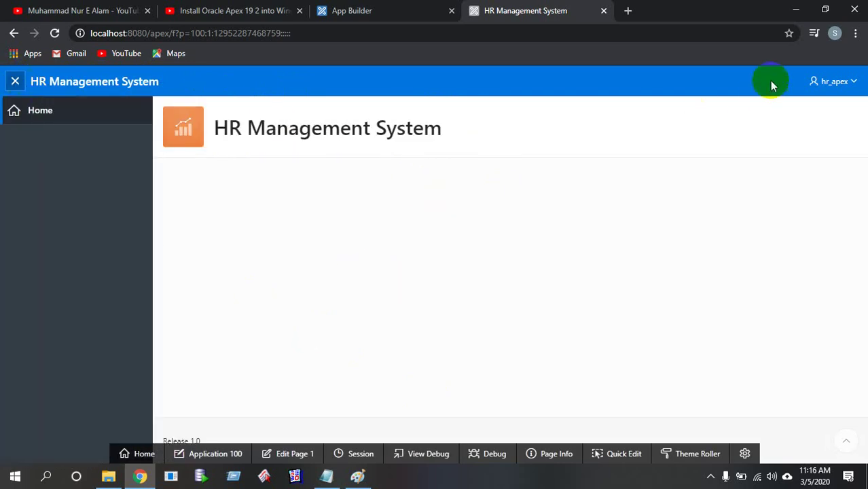
pyautogui.click(849, 81)
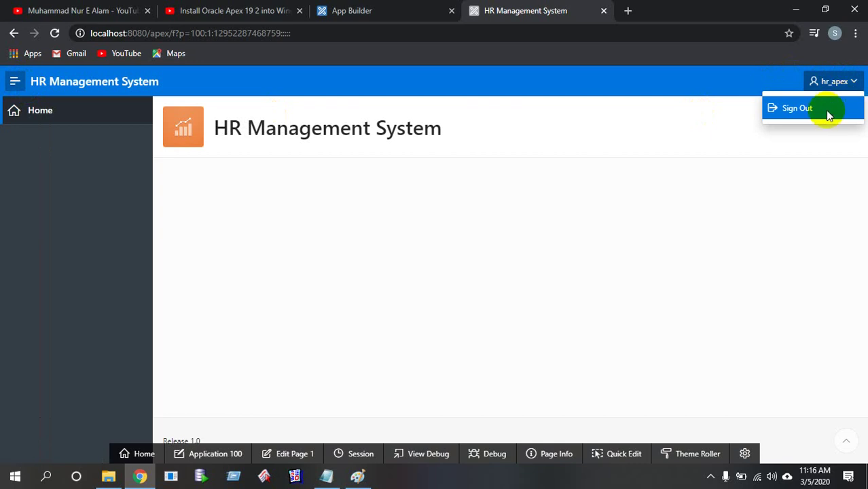
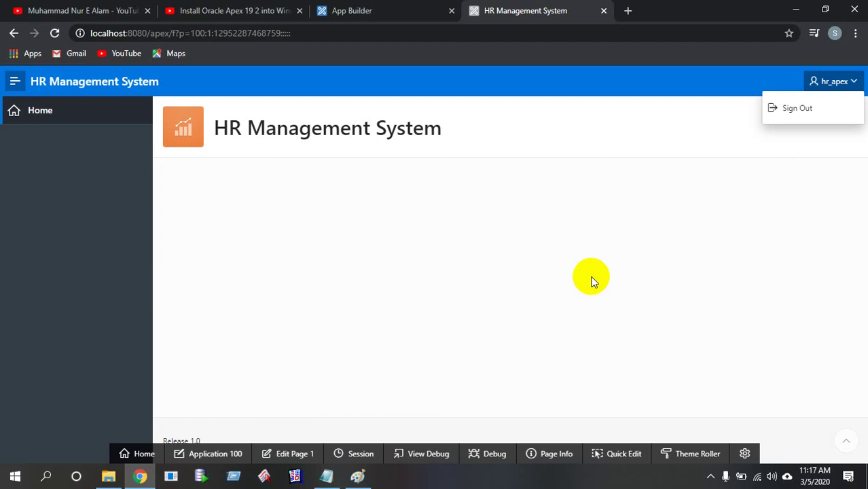
# Sign out of the HR Management System app from its hr_apex user menu
pyautogui.click(591, 281)
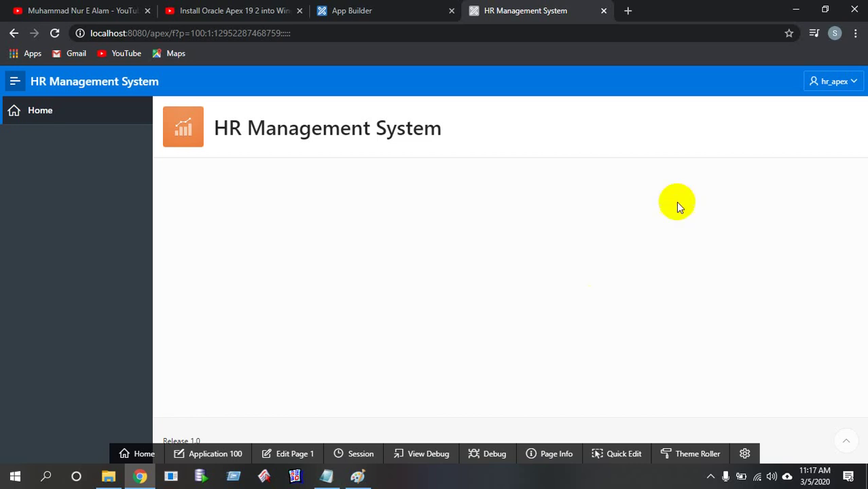
pyautogui.click(834, 83)
pyautogui.click(810, 111)
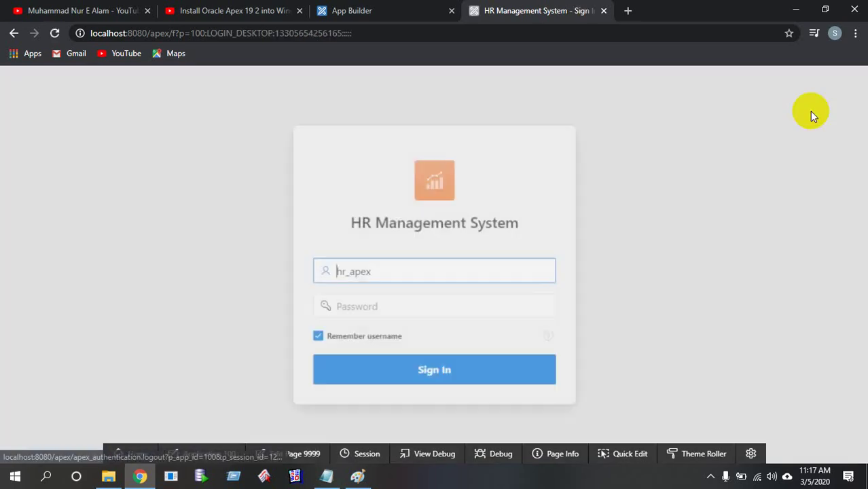
# Sign out of the APEX workspace and close both leftover APEX tabs
pyautogui.click(407, 11)
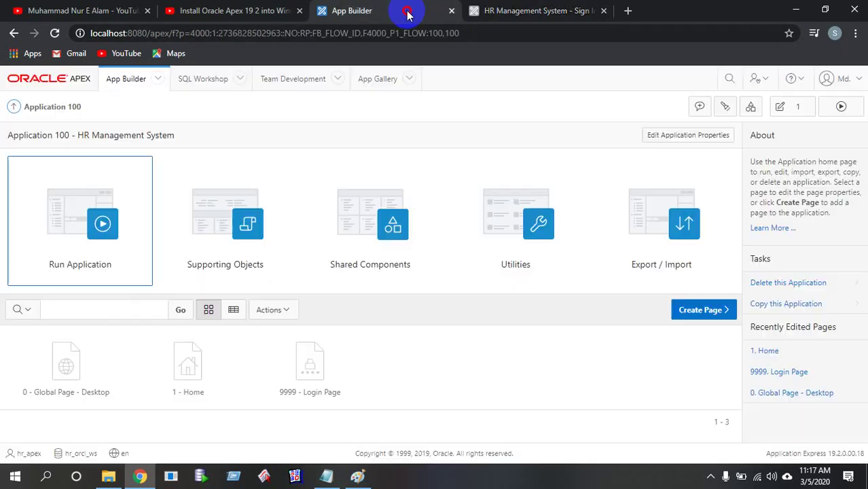
pyautogui.click(839, 81)
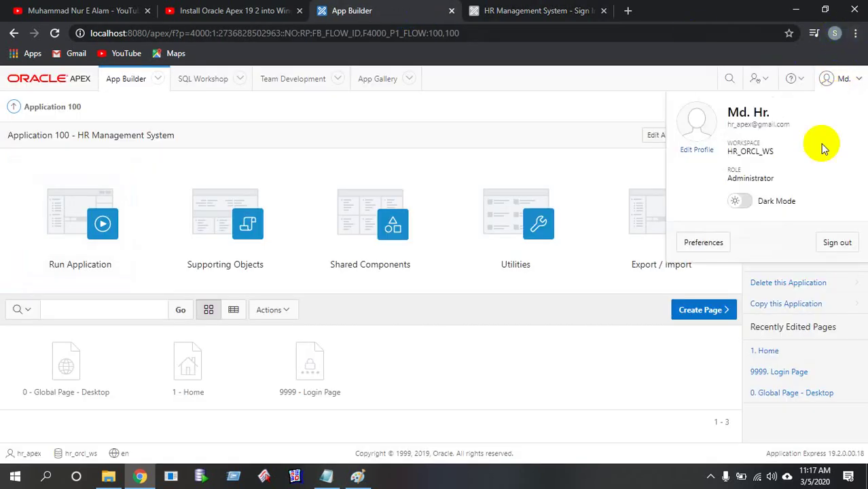
pyautogui.click(834, 244)
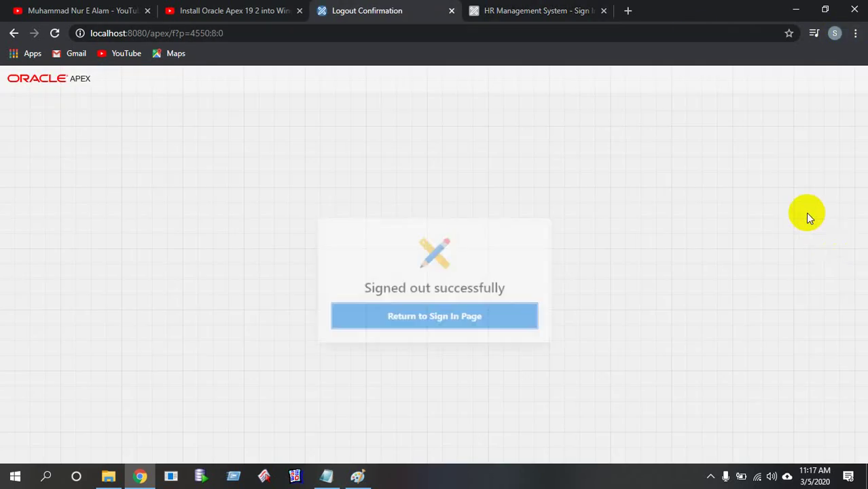
pyautogui.click(452, 10)
pyautogui.click(452, 10)
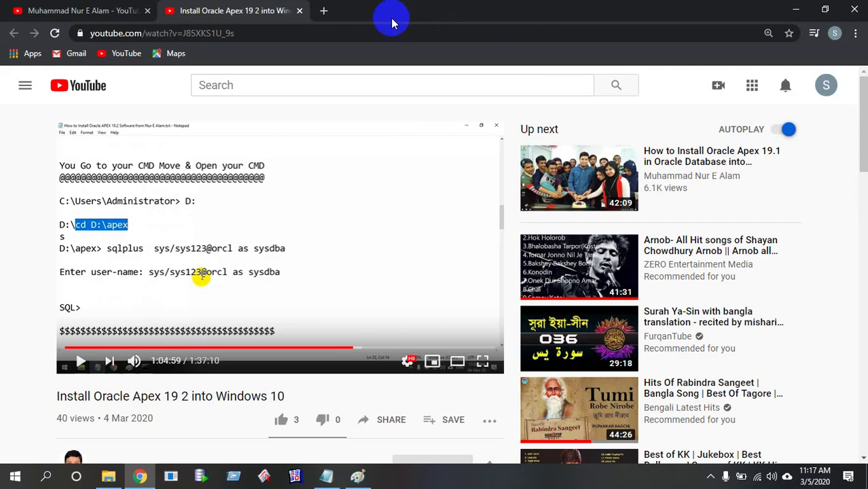
# In a new tab, copy the HR Management System login URL from the Notepad notes
pyautogui.click(325, 11)
pyautogui.click(337, 481)
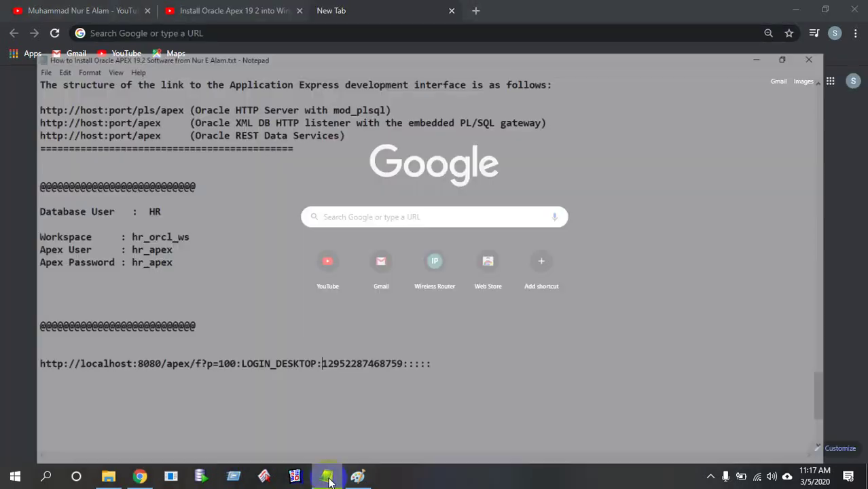
pyautogui.moveTo(454, 345); pyautogui.dragTo(4, 344)
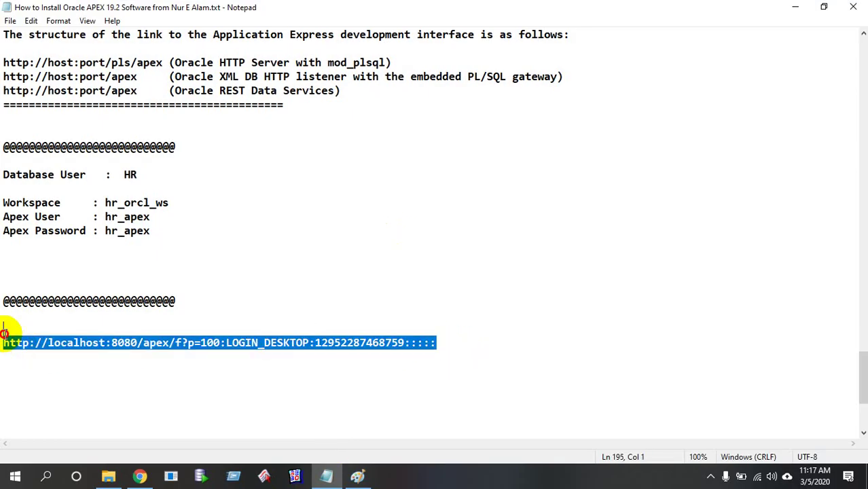
pyautogui.click(796, 6)
# Paste the copied login URL and load the HR Management System sign-in page
pyautogui.hotkey('ctrl', 'v')
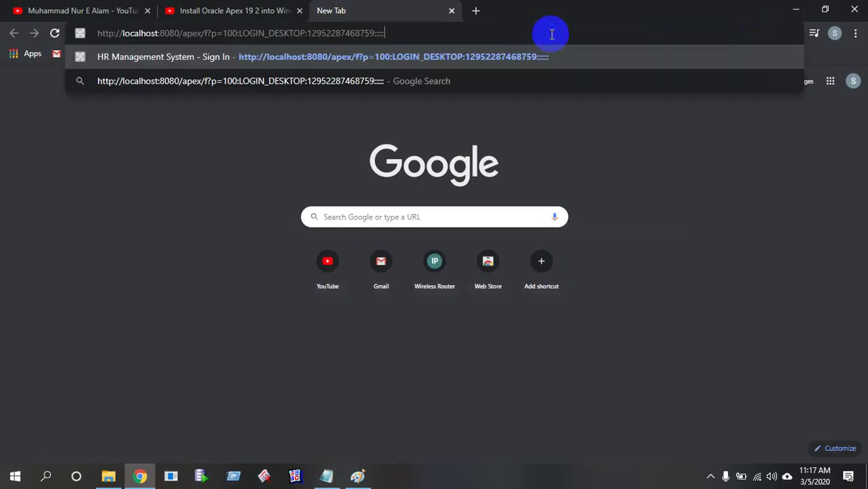
pyautogui.press('Return')
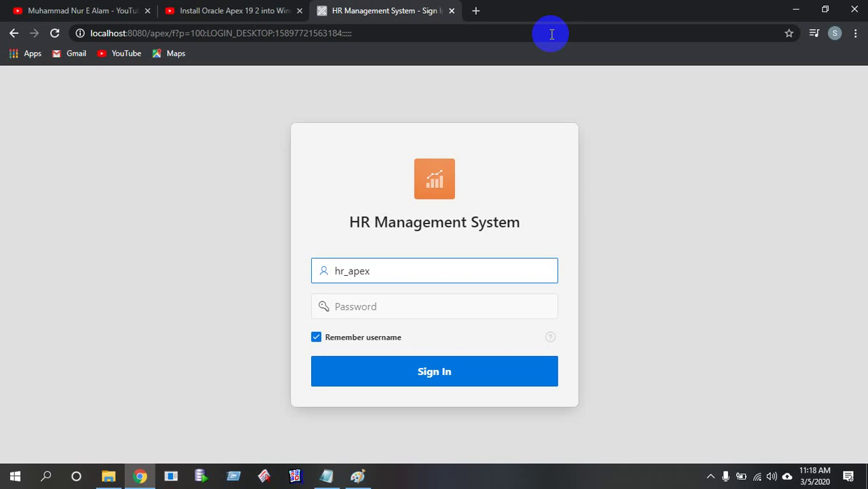
pyautogui.hotkey('alt', 'Tab')
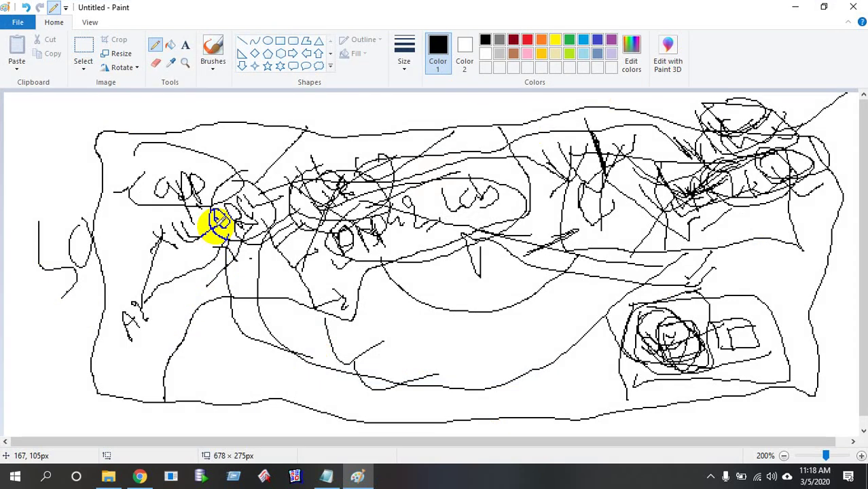
pyautogui.click(796, 7)
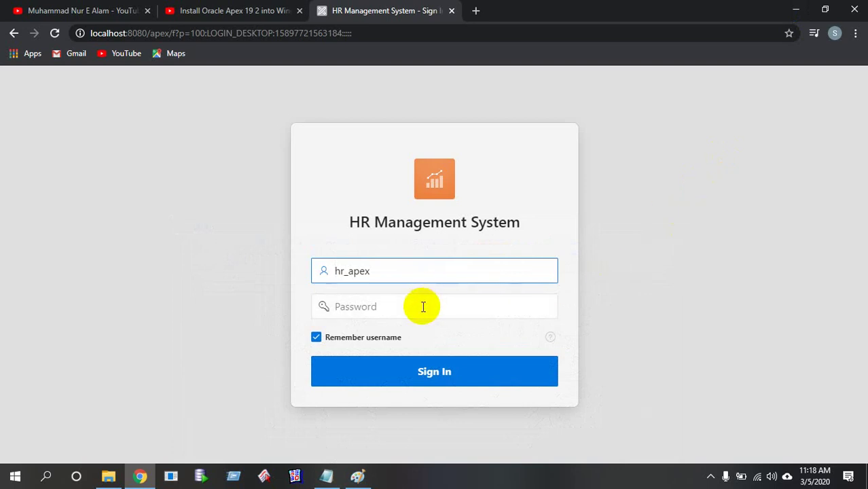
# Open an extra empty tab and place it left of the HR sign-in tab
pyautogui.click(476, 10)
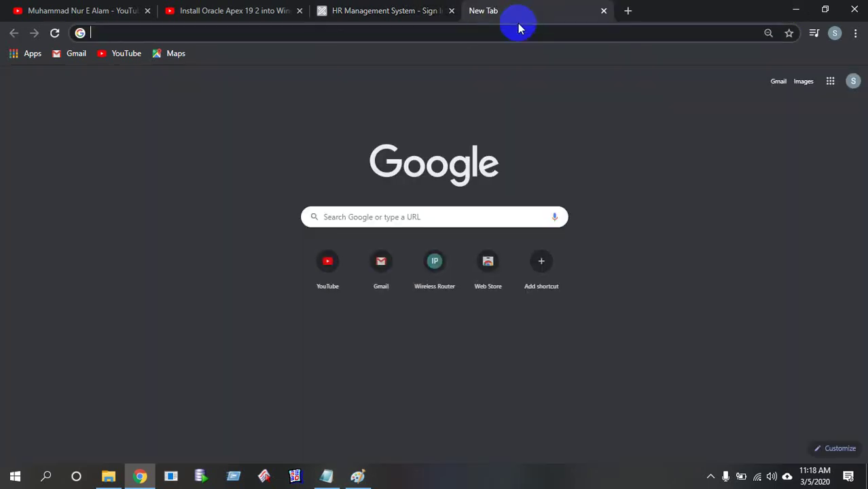
pyautogui.moveTo(531, 18); pyautogui.dragTo(423, 6)
pyautogui.click(510, 9)
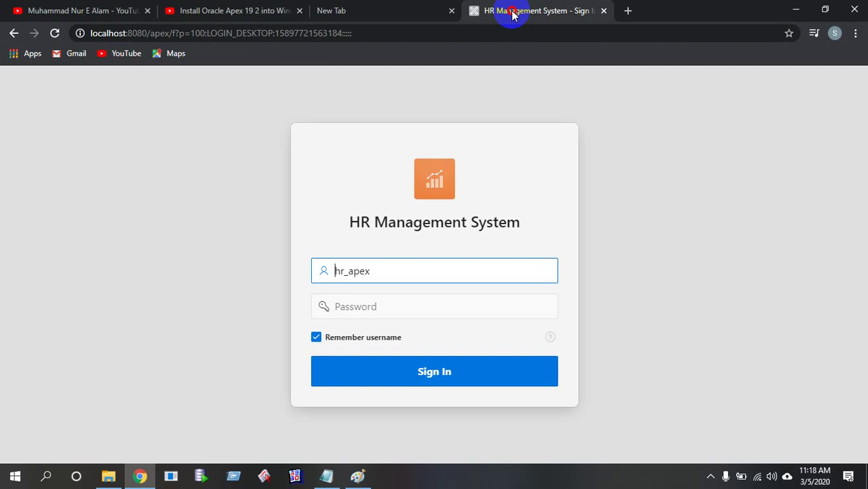
# Sign in to the HR Management System app as hr_apex with the account password
pyautogui.click(430, 296)
pyautogui.click(411, 270)
pyautogui.doubleClick(345, 271)
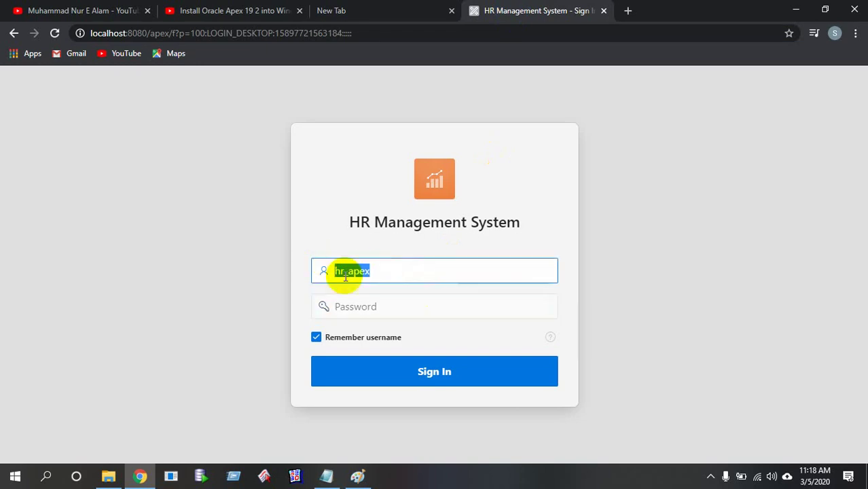
pyautogui.click(402, 301)
pyautogui.write('hr_apex')
pyautogui.click(411, 378)
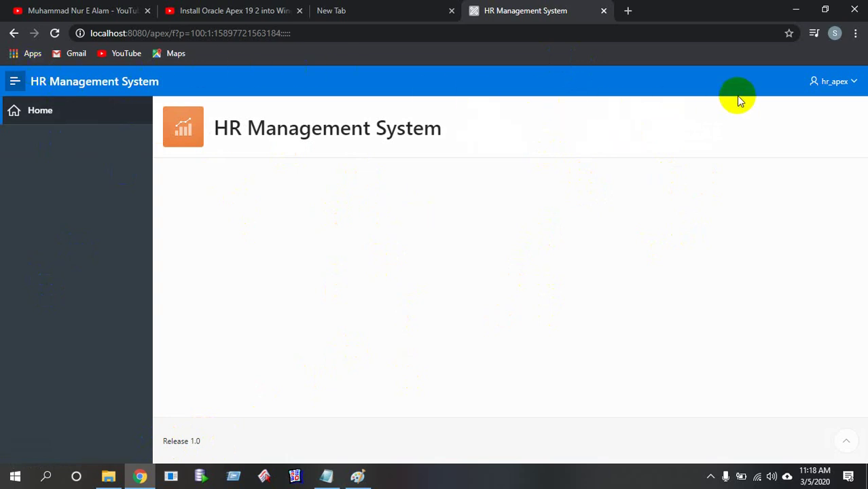
pyautogui.click(839, 81)
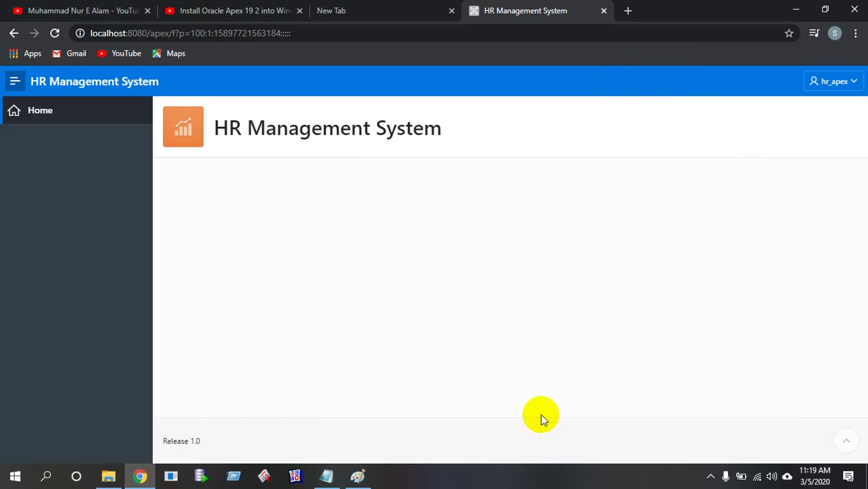
# Sign in to the APEX workspace at localhost:8080/apex and reach App Builder listing application 100
pyautogui.click(604, 11)
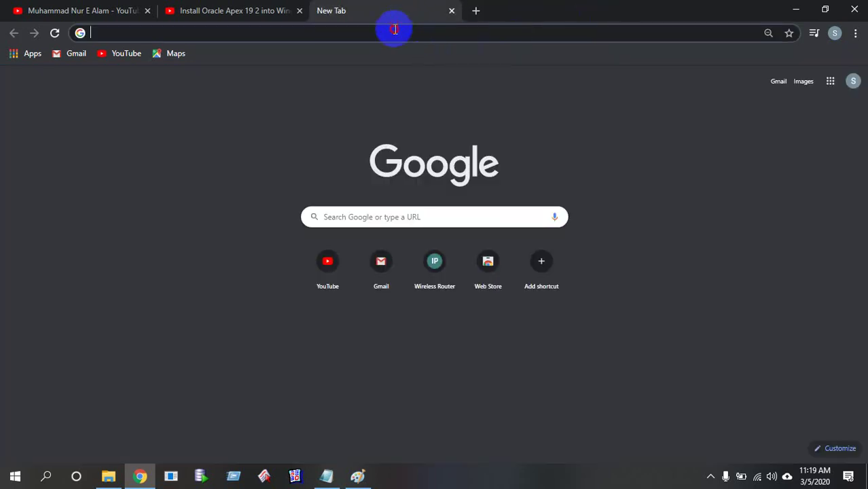
pyautogui.write('localhost:8080/apex')
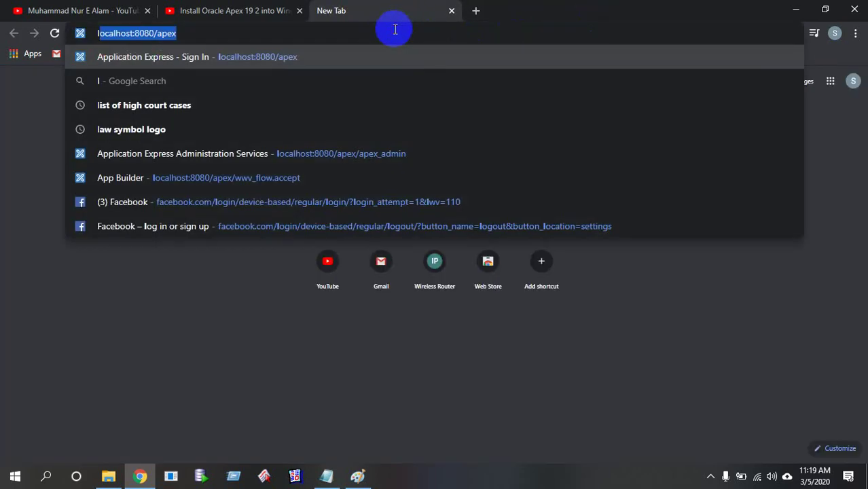
pyautogui.press('Return')
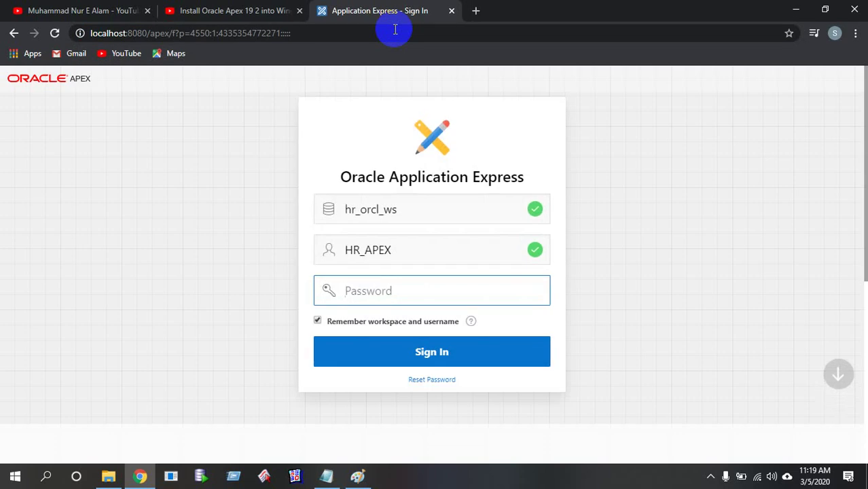
pyautogui.write('•••••••')
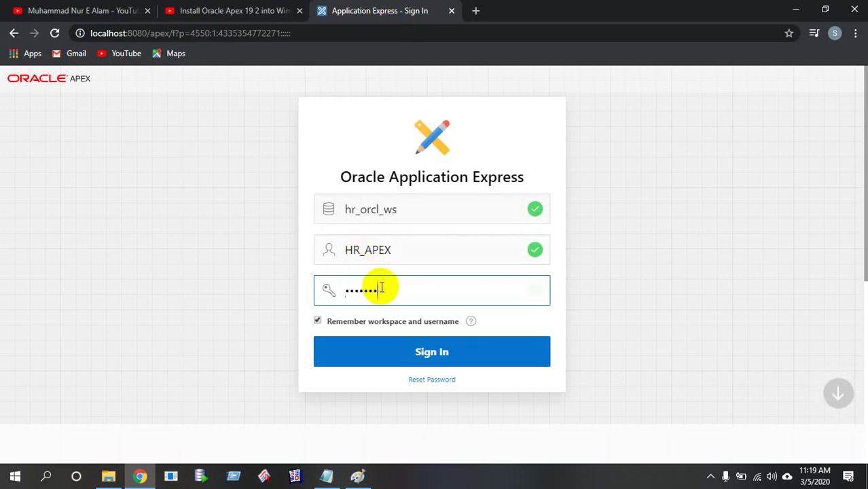
pyautogui.click(426, 356)
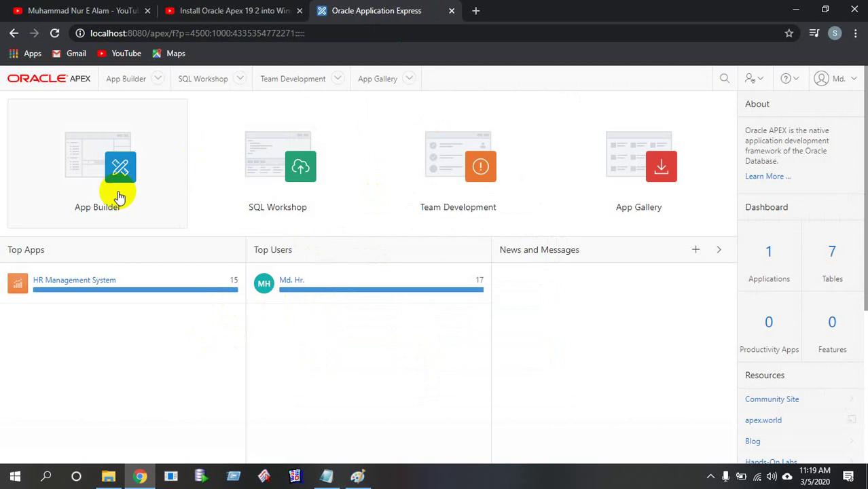
pyautogui.click(71, 284)
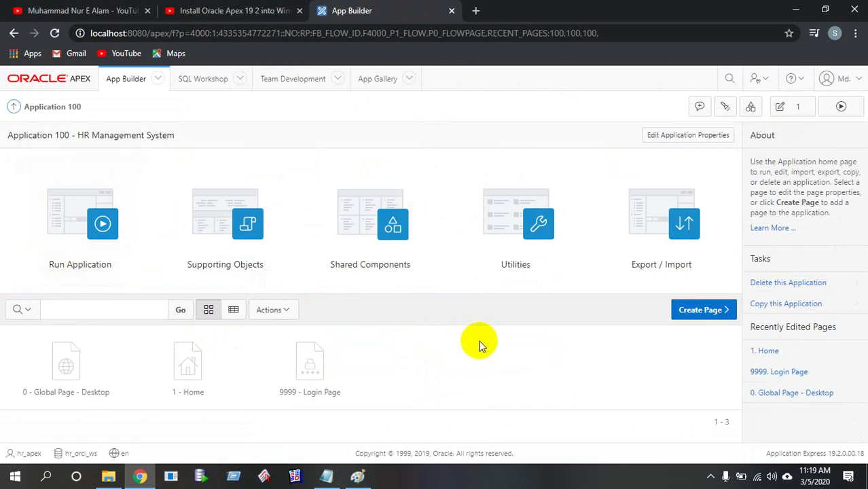
pyautogui.click(15, 106)
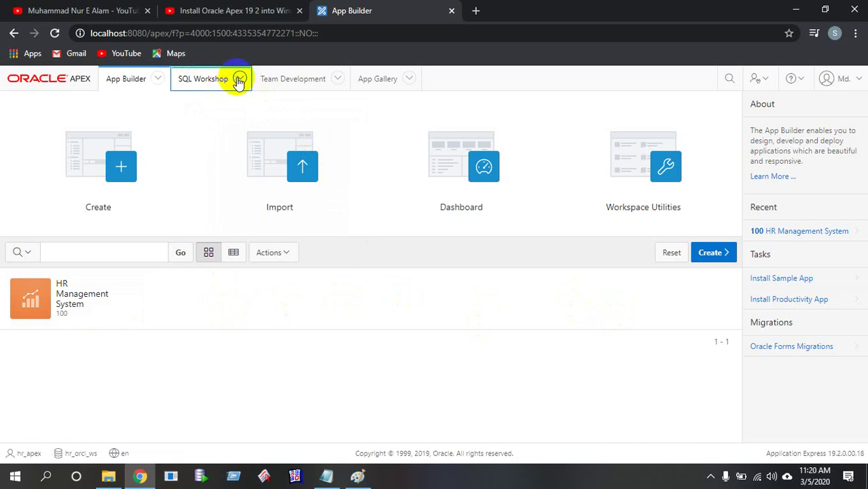
# Open Object Browser and SQL Commands from SQL Workshop in new tabs, viewing Object Browser
pyautogui.click(239, 80)
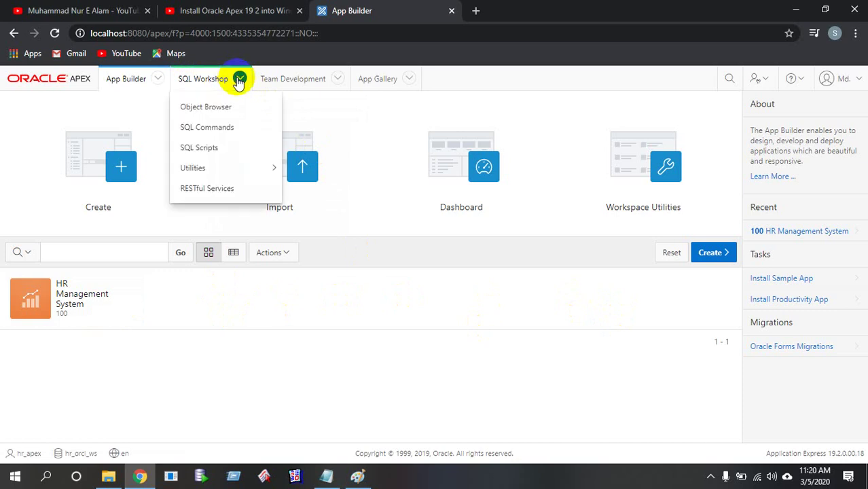
pyautogui.rightClick(221, 111)
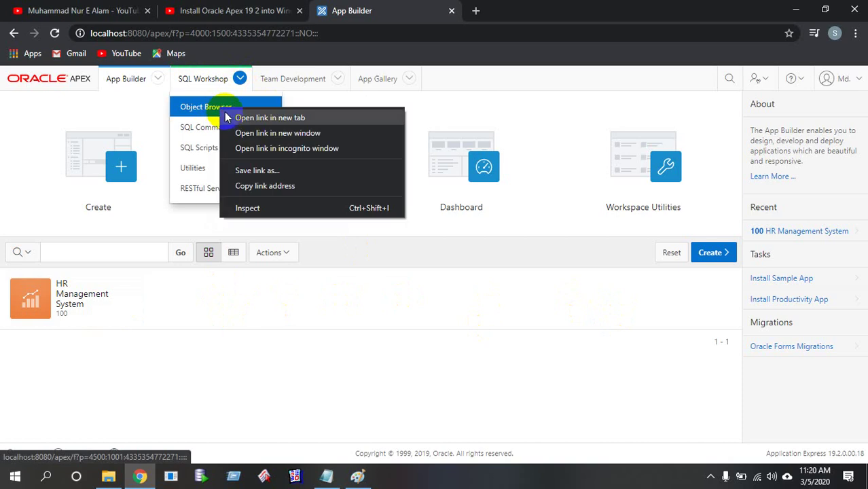
pyautogui.click(244, 116)
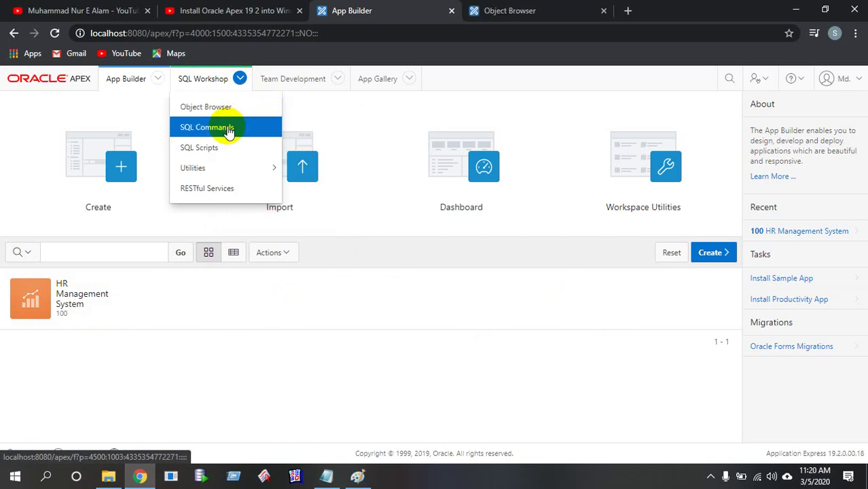
pyautogui.rightClick(230, 133)
pyautogui.click(244, 137)
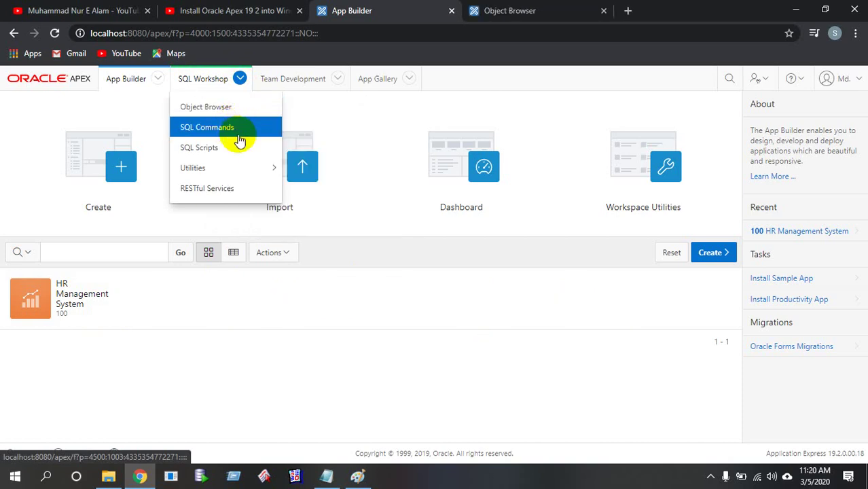
pyautogui.click(501, 8)
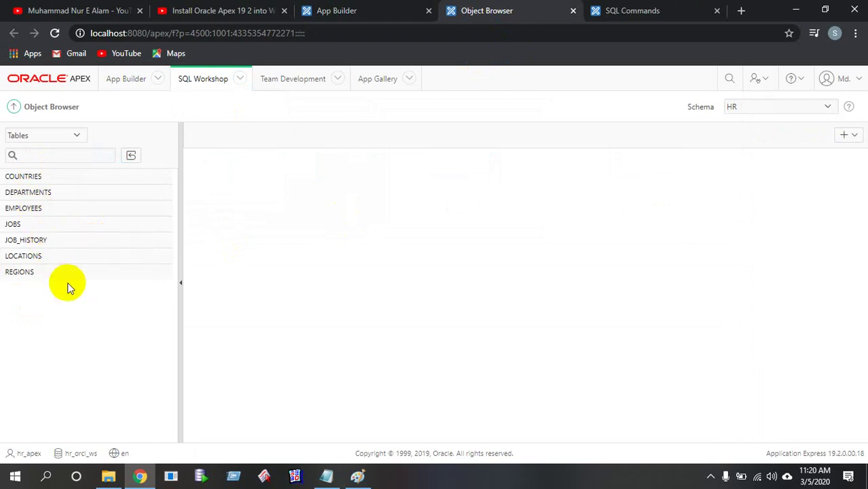
# View the DEPARTMENTS table's data and cancel an edit of department 10's row
pyautogui.click(42, 194)
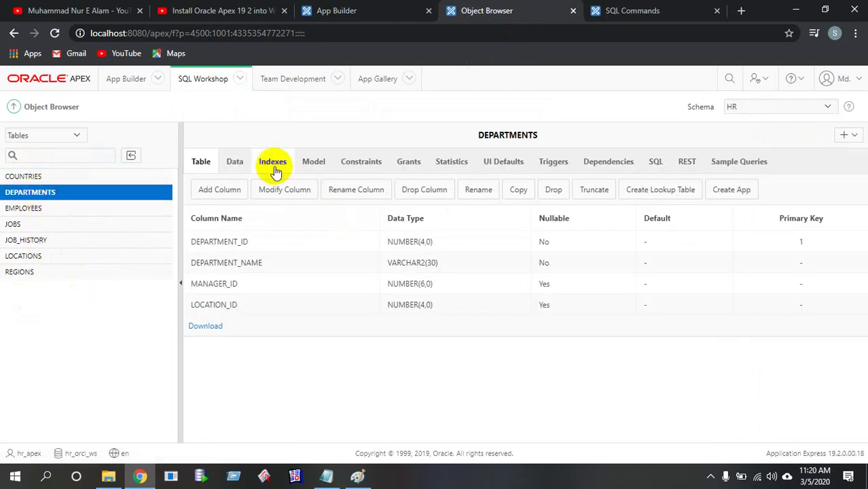
pyautogui.click(228, 161)
pyautogui.scroll(-4, 320, 273)
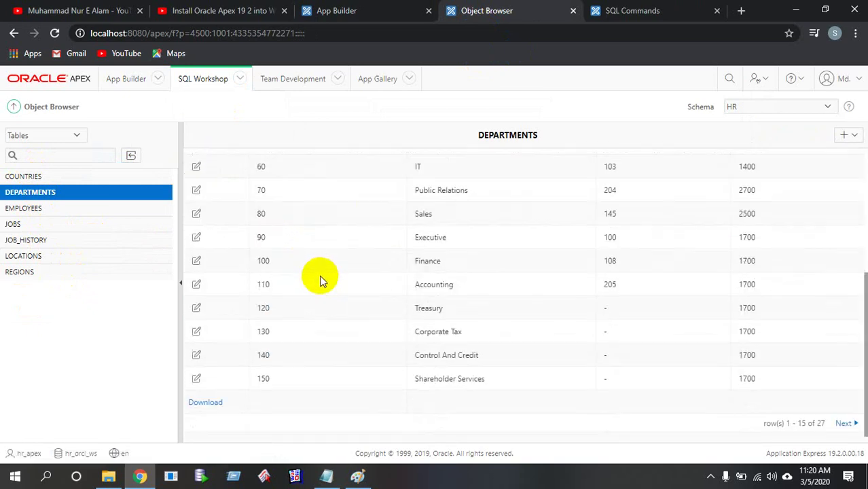
pyautogui.scroll(4, 322, 284)
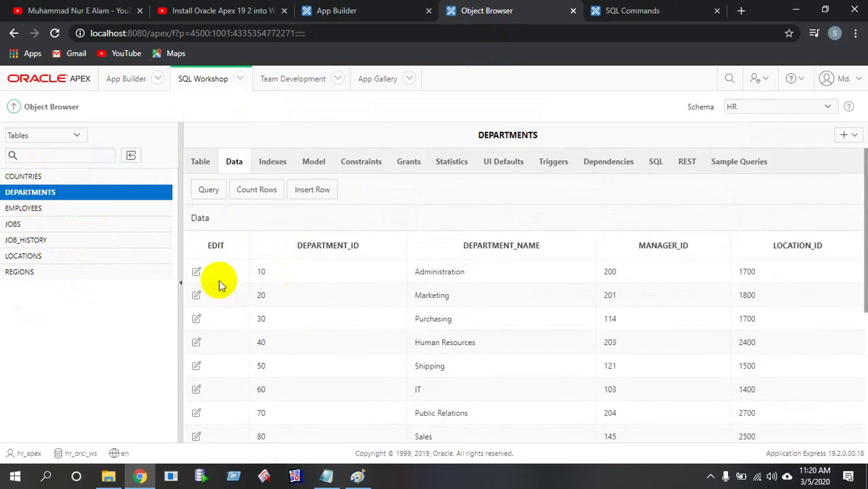
pyautogui.click(195, 270)
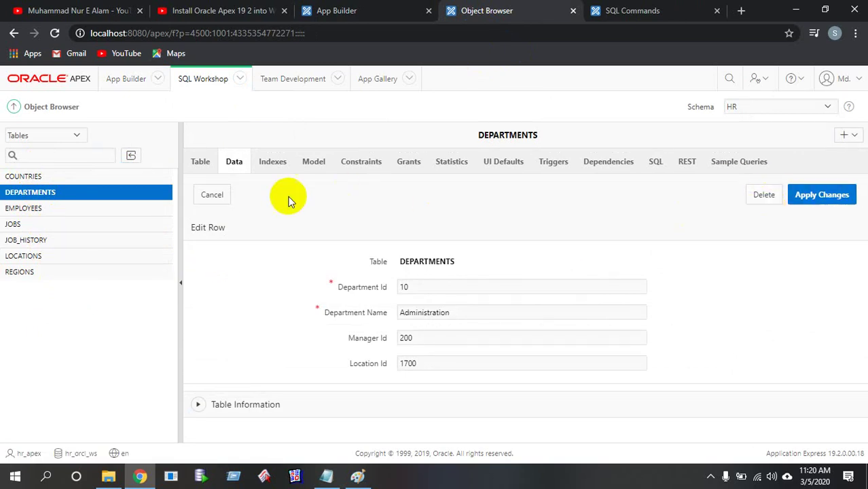
pyautogui.click(207, 195)
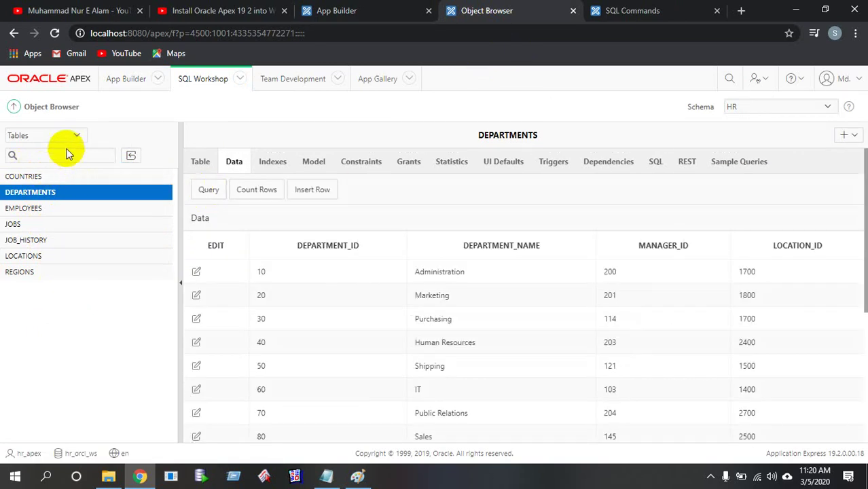
# List the schema's views and inspect EMP_DETAILS_VIEW's columns and data
pyautogui.click(72, 135)
pyautogui.click(17, 160)
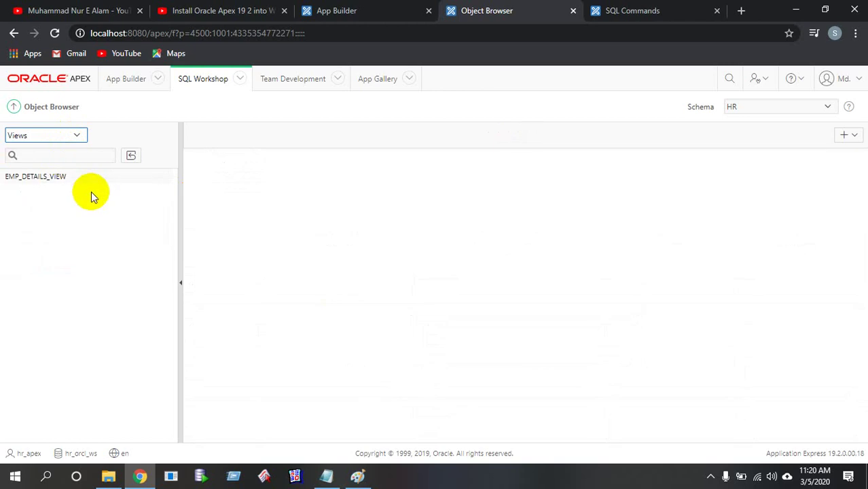
pyautogui.click(42, 178)
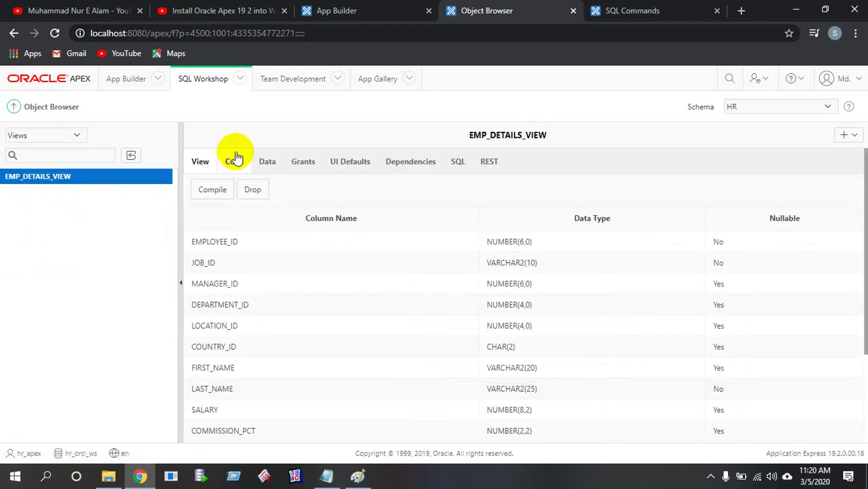
pyautogui.click(262, 160)
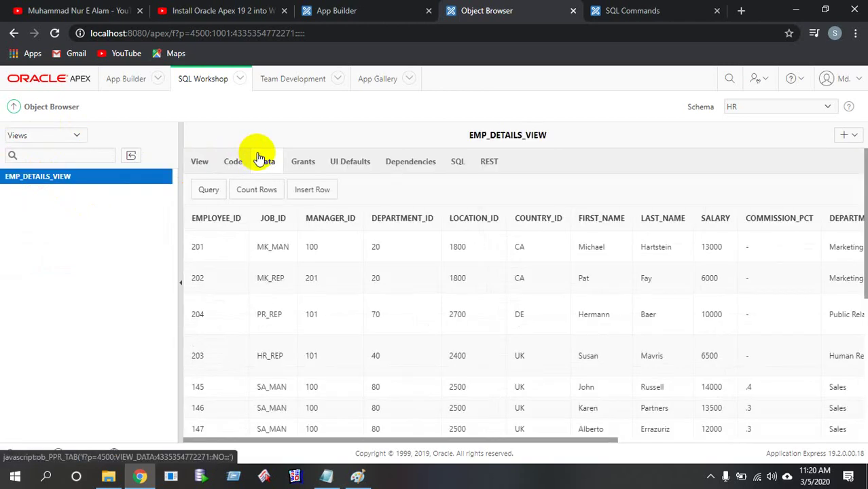
# Inspect the SECURE_EMPLOYEES trigger, then list the schema's tables again
pyautogui.click(69, 134)
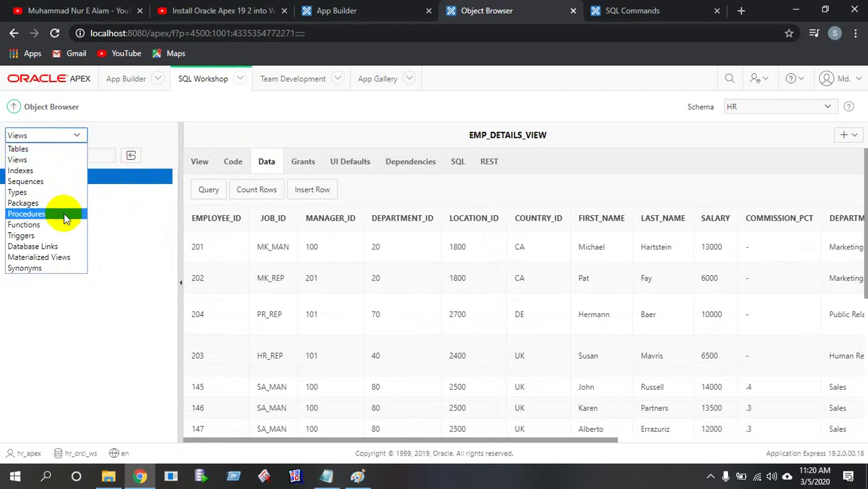
pyautogui.click(64, 237)
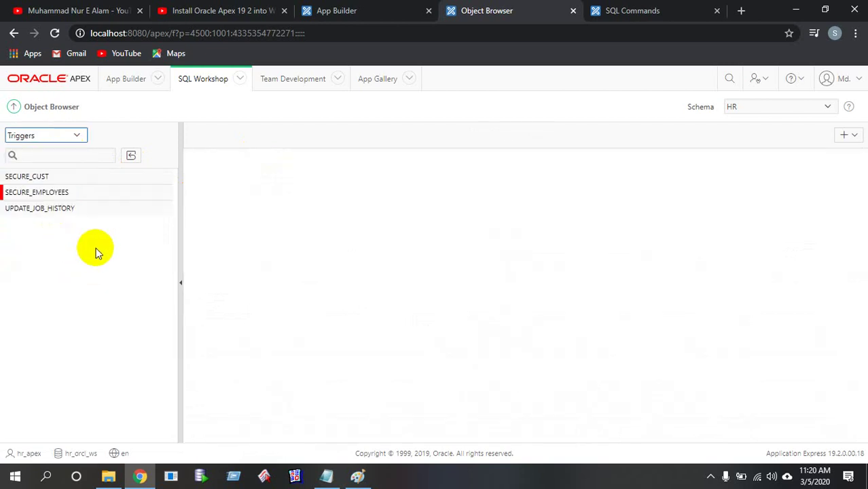
pyautogui.click(50, 197)
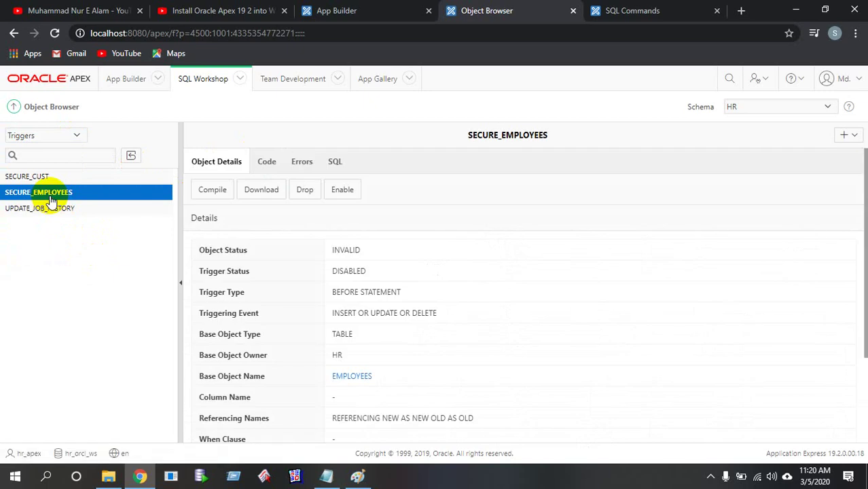
pyautogui.click(79, 135)
pyautogui.click(64, 149)
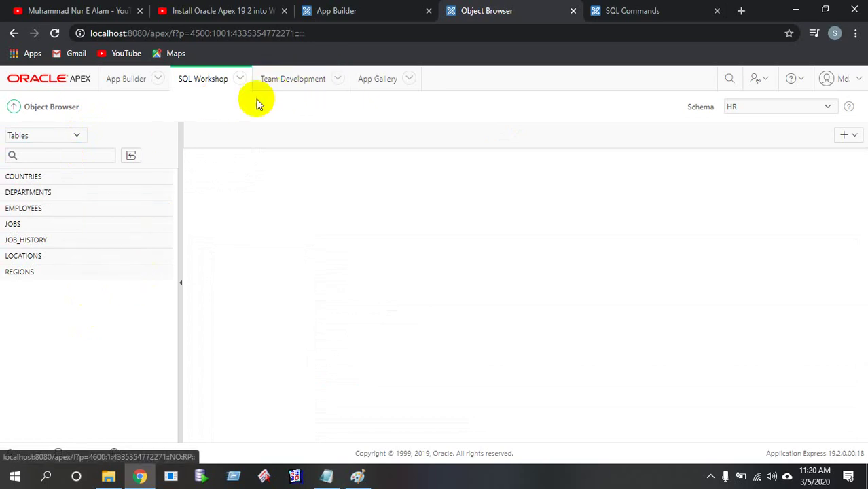
# Run select * from employees in the SQL Commands editor
pyautogui.click(628, 13)
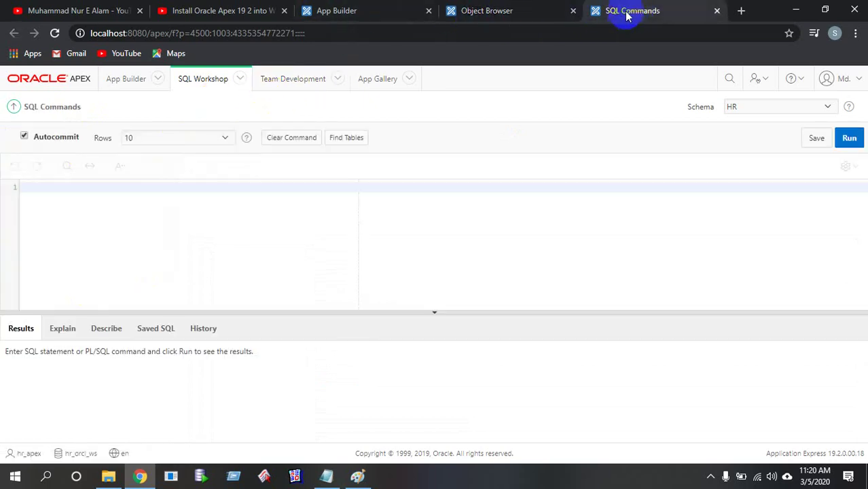
pyautogui.click(129, 185)
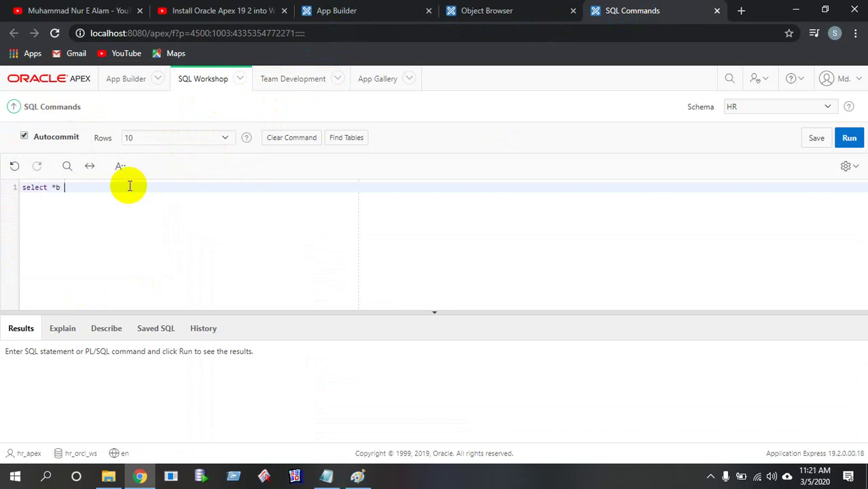
pyautogui.write('select *')
pyautogui.press('Return')
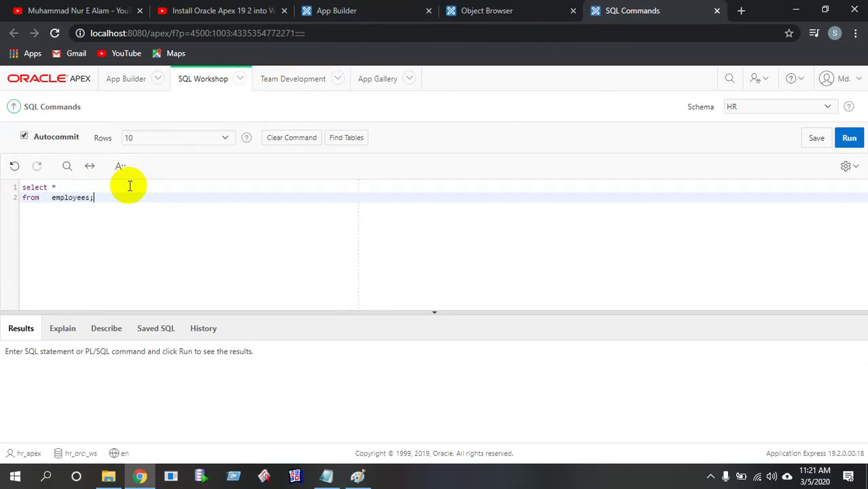
pyautogui.hotkey('ctrl', 'a')
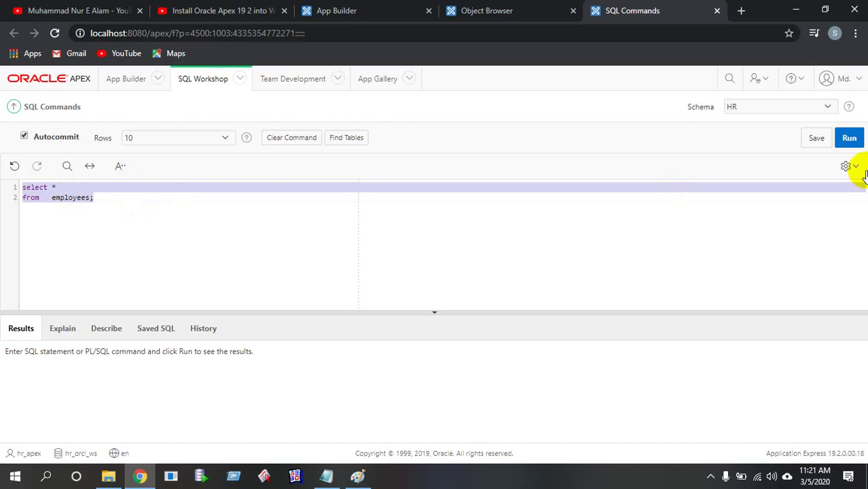
pyautogui.click(850, 138)
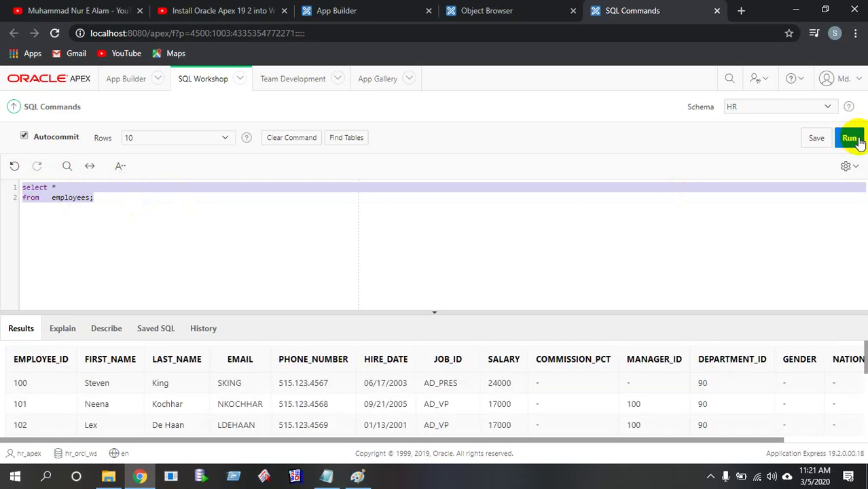
# Enlarge the Results panel and scroll through the returned employee rows
pyautogui.moveTo(401, 311); pyautogui.dragTo(424, 240)
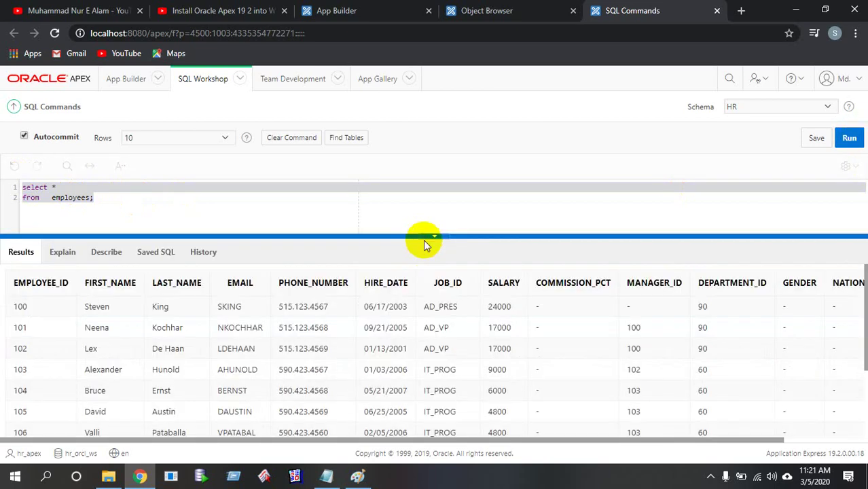
pyautogui.scroll(-3, 449, 374)
pyautogui.scroll(3, 449, 377)
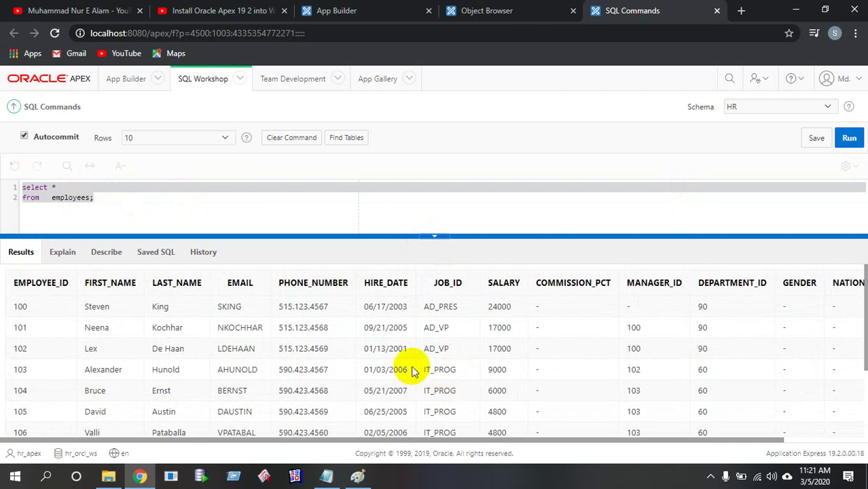
pyautogui.scroll(-3, 413, 368)
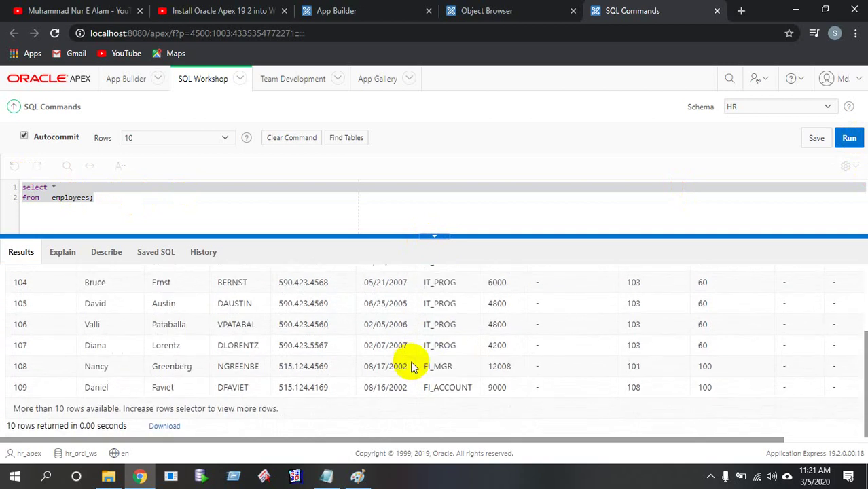
# Download the results as report.csv and open it maximized in Excel
pyautogui.click(161, 428)
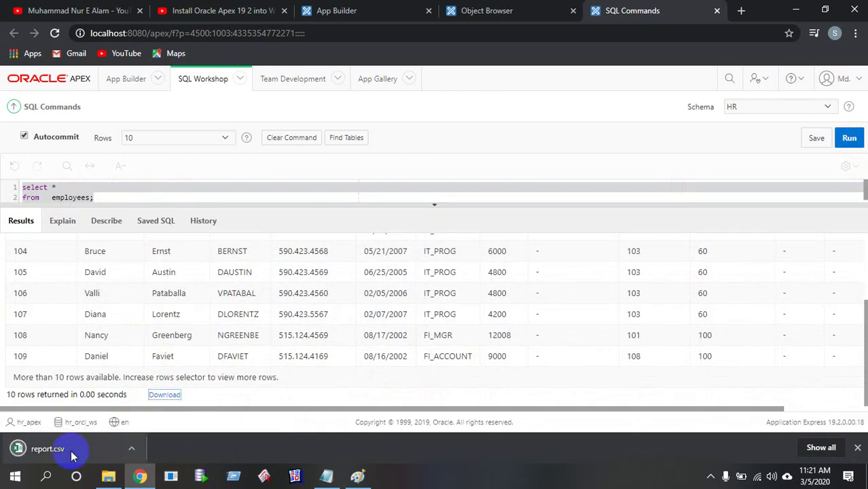
pyautogui.click(64, 453)
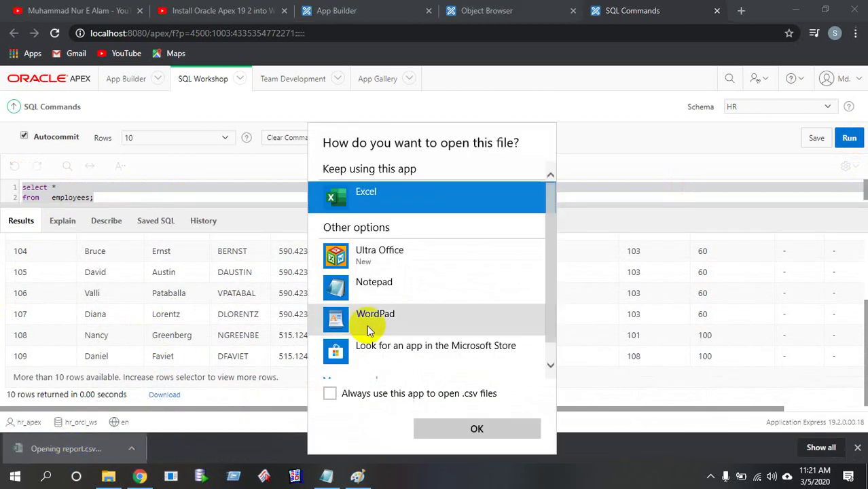
pyautogui.click(398, 400)
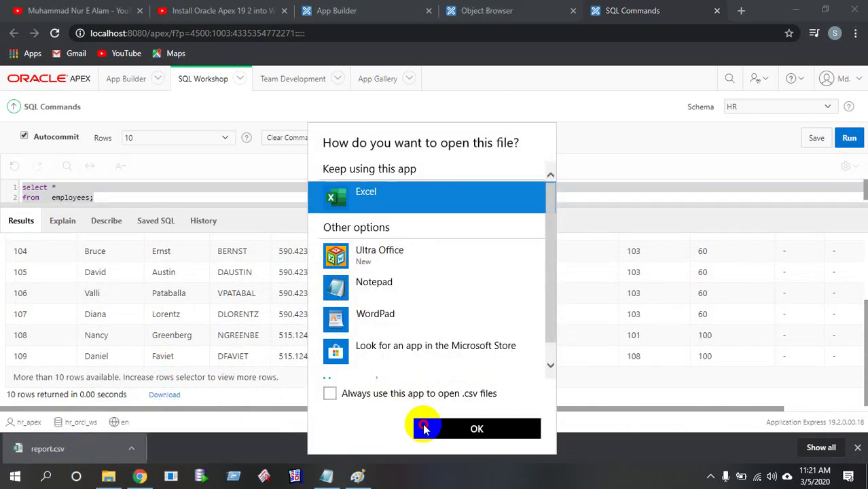
pyautogui.click(423, 425)
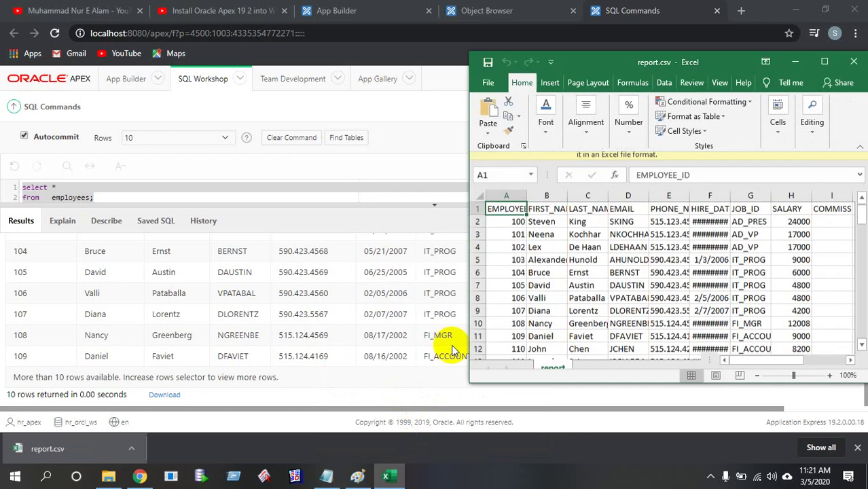
pyautogui.click(825, 62)
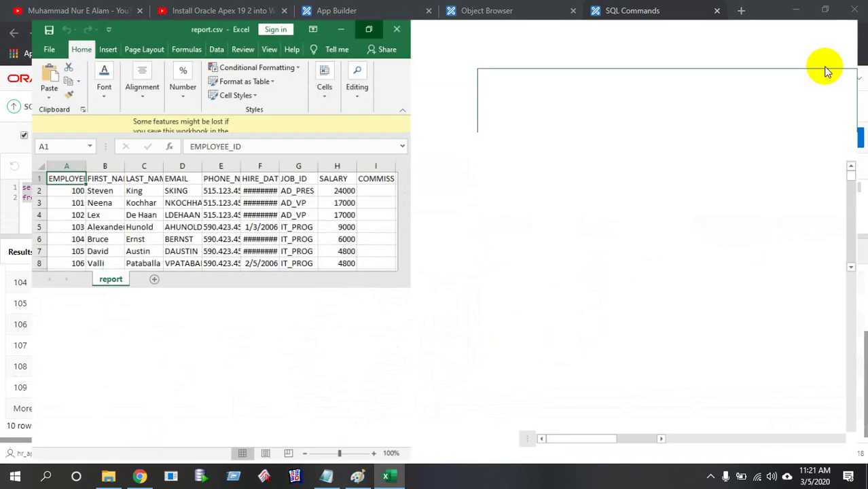
# Review report.csv, permanently dismiss the data loss warning, and minimize Excel
pyautogui.scroll(-20, 319, 320)
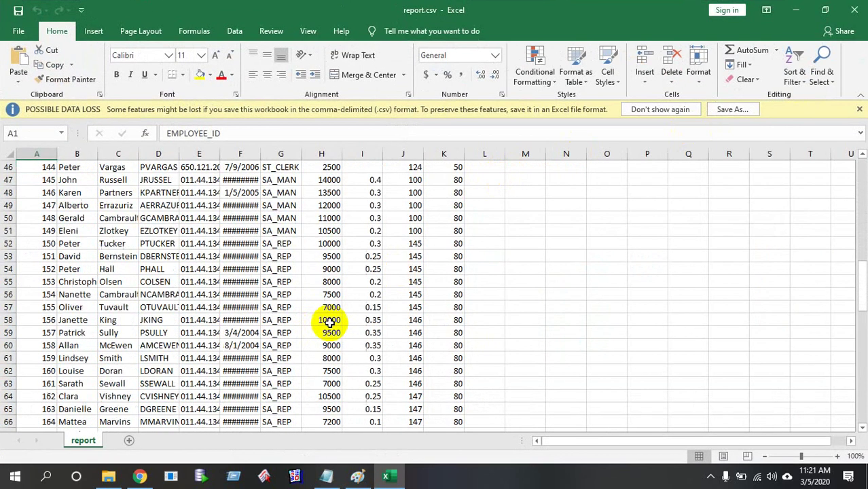
pyautogui.scroll(-4, 330, 323)
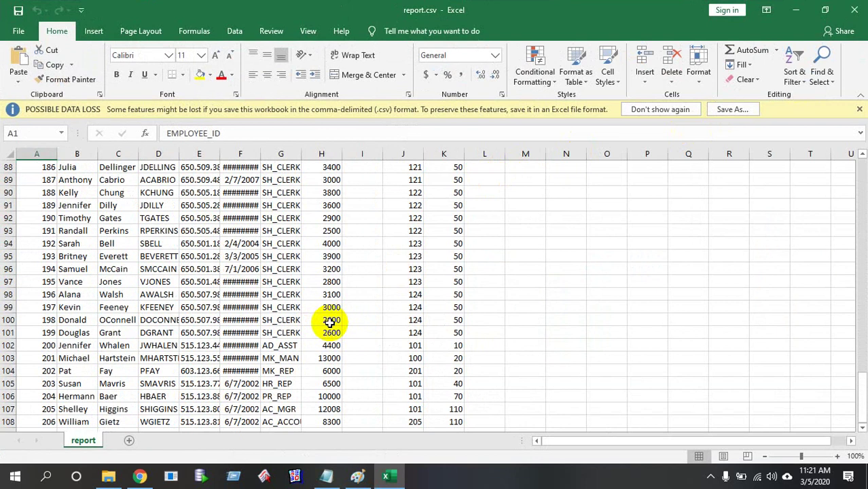
pyautogui.scroll(-4, 330, 323)
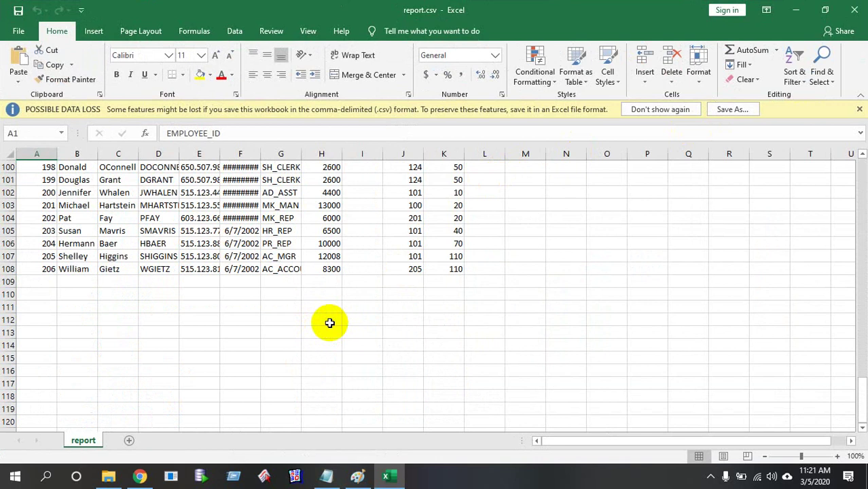
pyautogui.scroll(2, 329, 322)
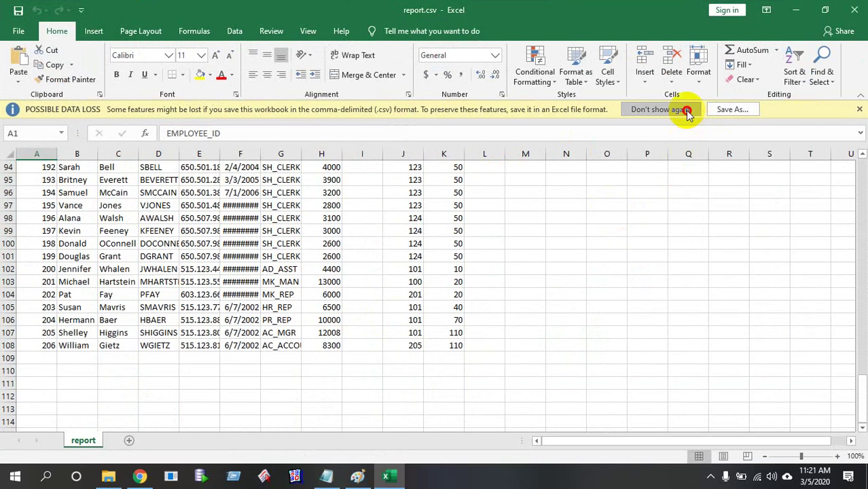
pyautogui.click(682, 108)
pyautogui.scroll(18, 444, 244)
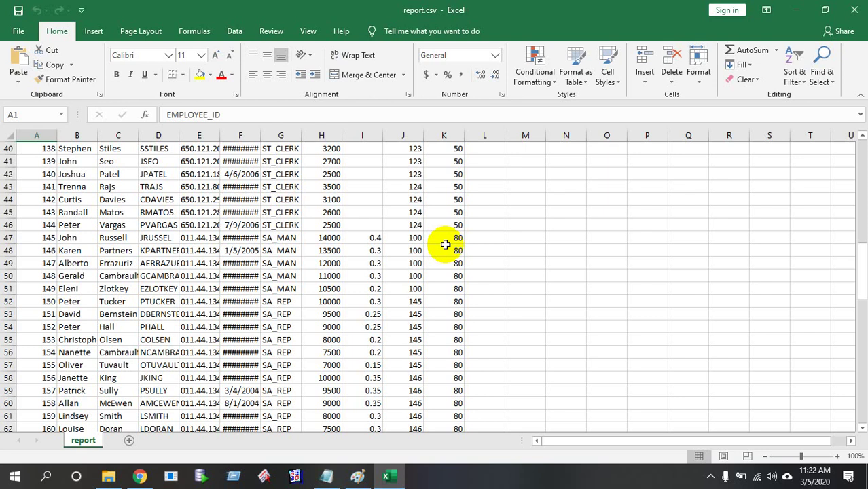
pyautogui.click(795, 9)
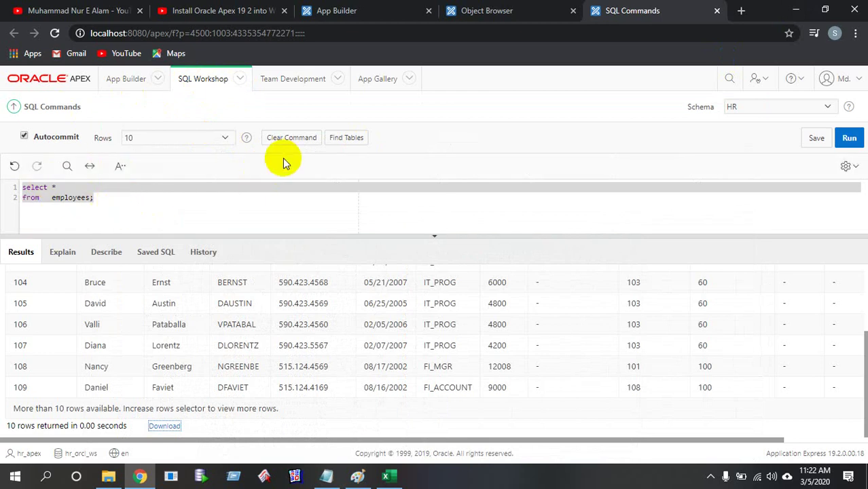
# Close the Object Browser and SQL Commands tabs, returning to App Builder
pyautogui.click(411, 11)
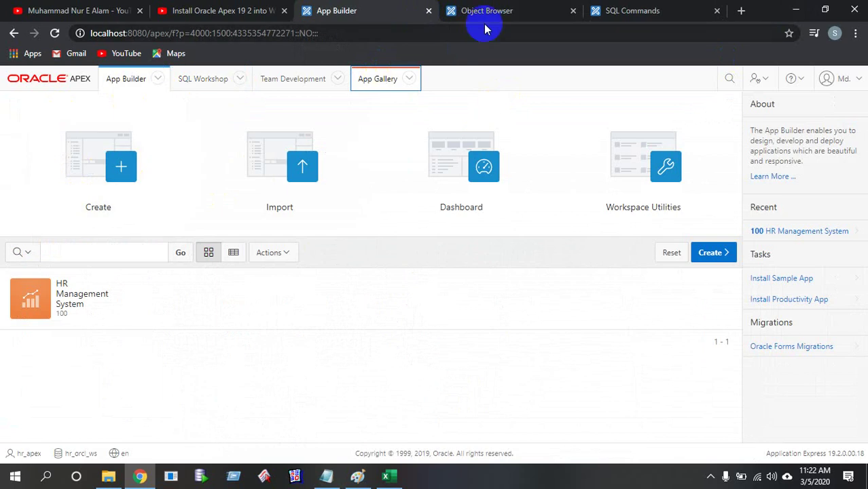
pyautogui.click(573, 11)
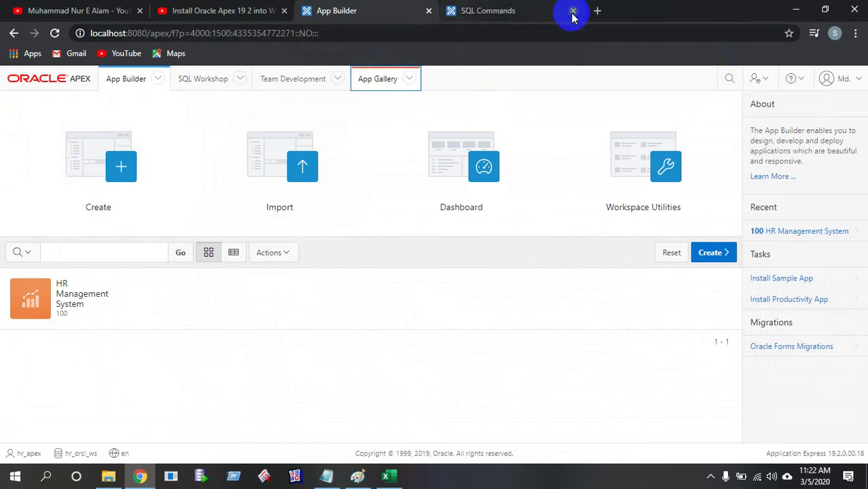
pyautogui.click(573, 11)
# Sign out of the APEX workspace from the account menu
pyautogui.click(842, 79)
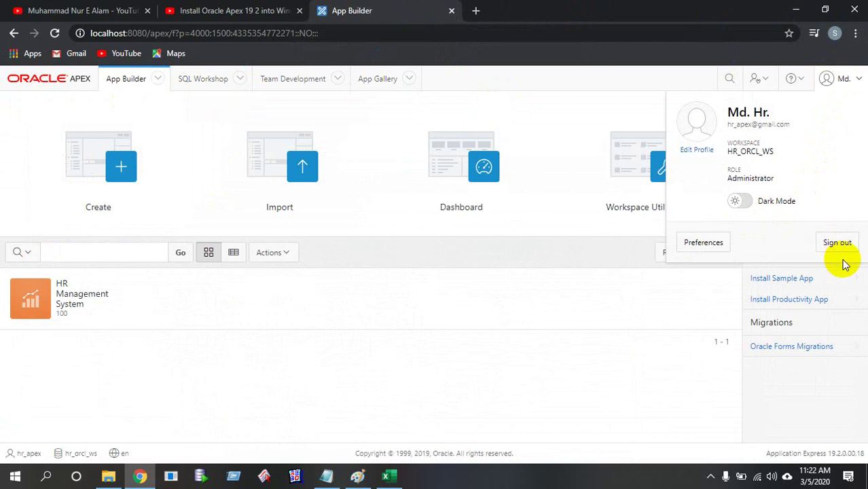
pyautogui.click(836, 243)
pyautogui.click(710, 476)
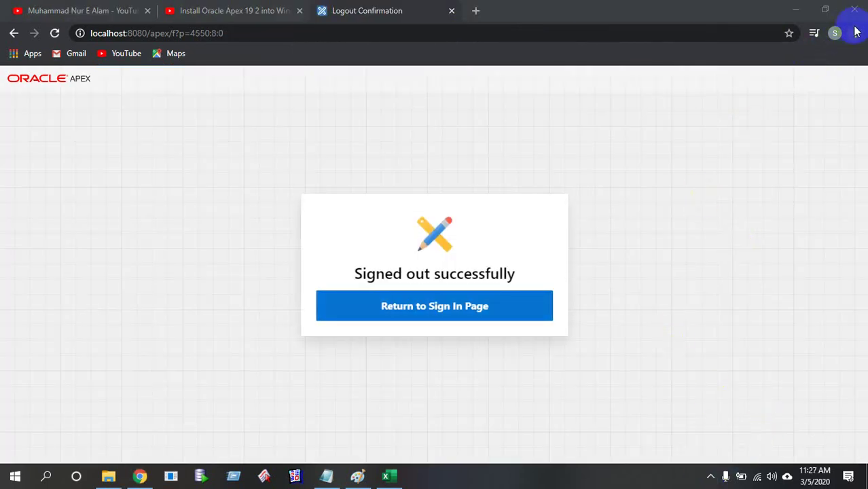
pyautogui.click(410, 16)
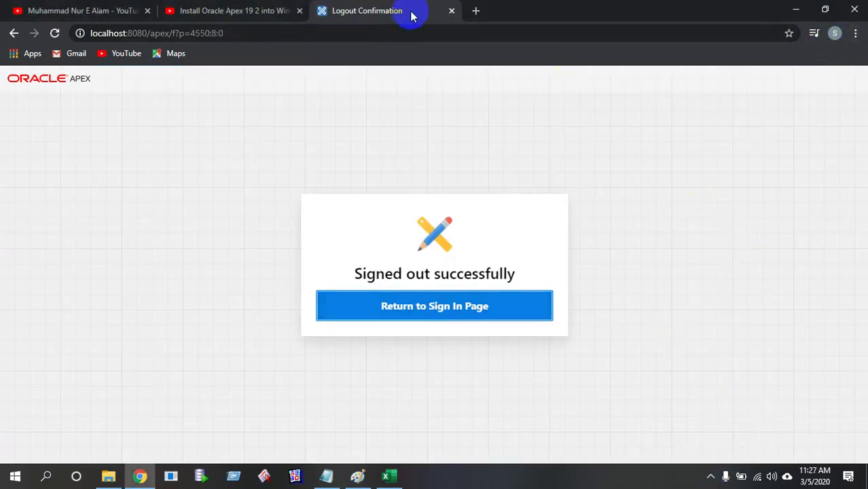
# Close the Logout Confirmation tab, minimize Chrome, and check the Paint and report.csv windows
pyautogui.click(454, 13)
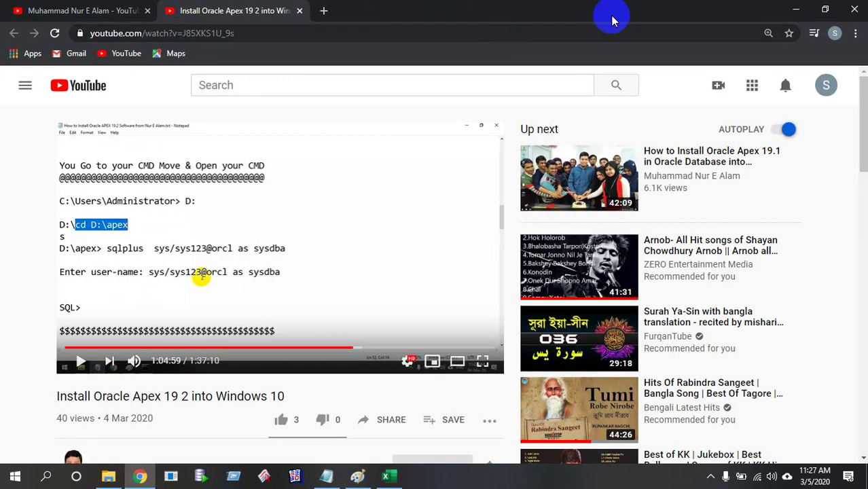
pyautogui.click(795, 11)
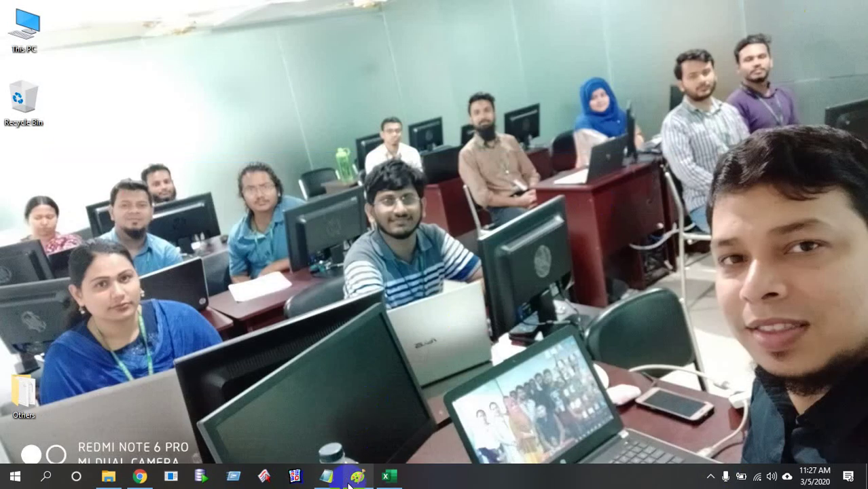
pyautogui.click(356, 477)
pyautogui.click(397, 481)
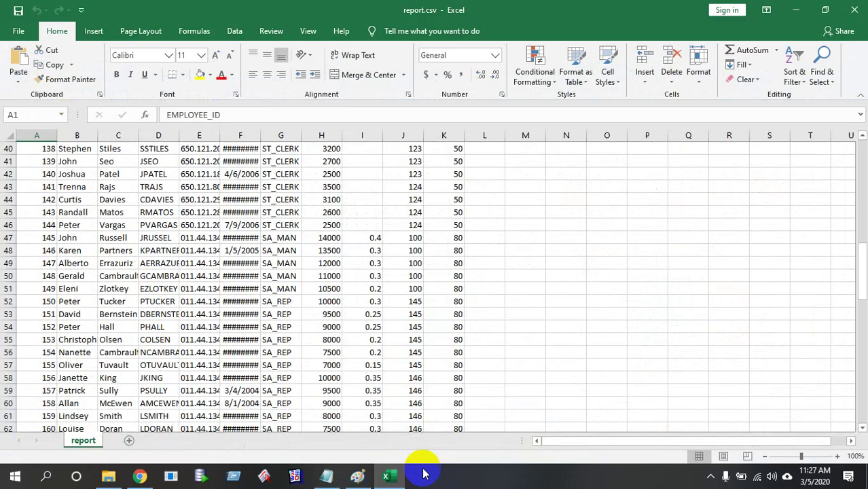
pyautogui.click(796, 7)
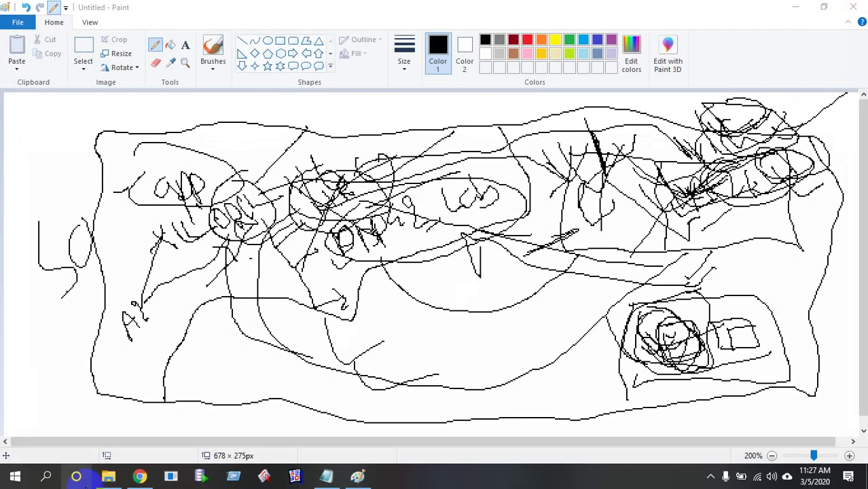
# Start a new Paint window by searching 'pain' in the Start menu
pyautogui.click(13, 477)
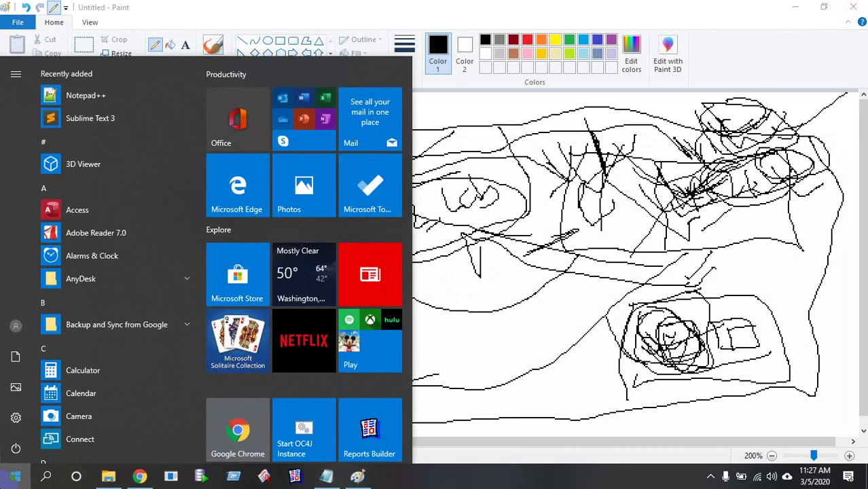
pyautogui.write('pain')
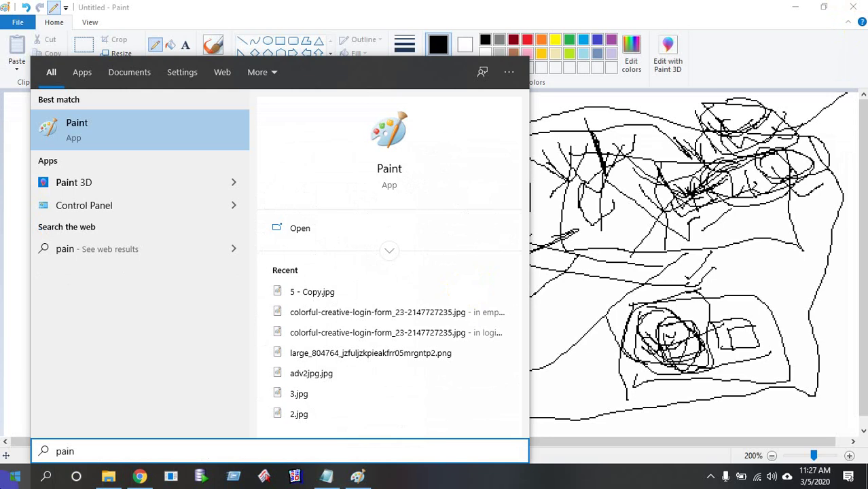
pyautogui.press('Return')
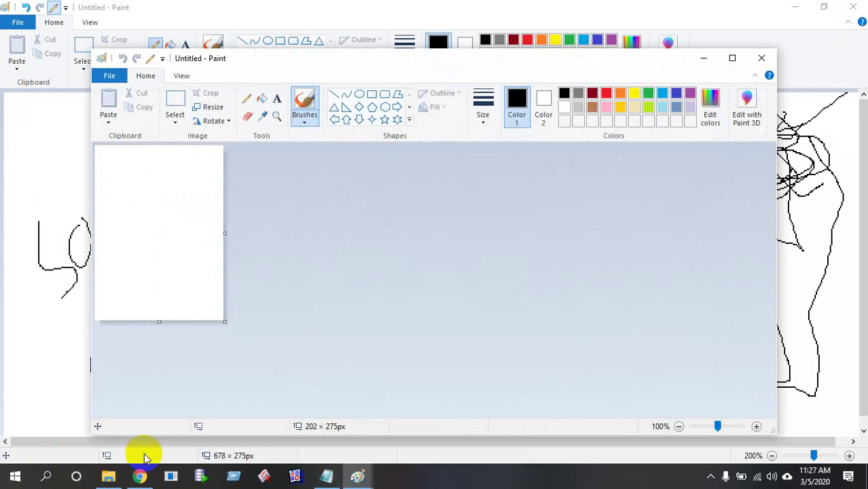
# Maximize the new Paint window, enlarge its canvas to 1354 × 552px, and choose the Pencil
pyautogui.click(732, 59)
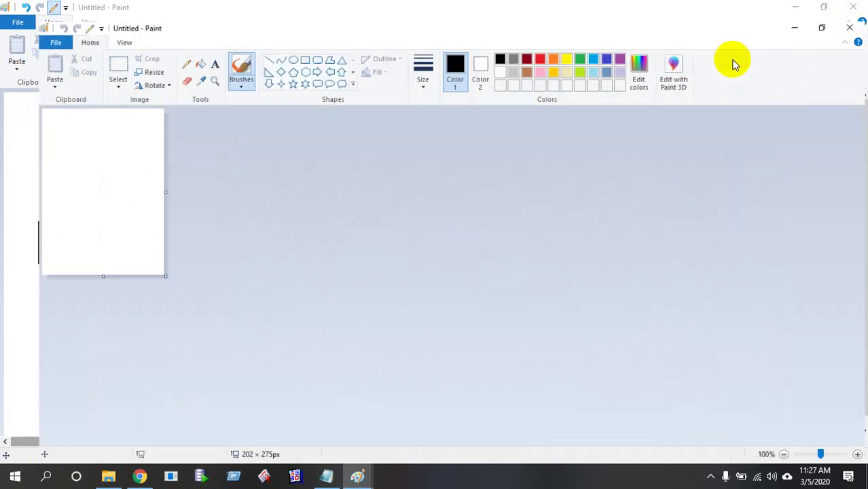
pyautogui.moveTo(131, 271); pyautogui.dragTo(860, 442)
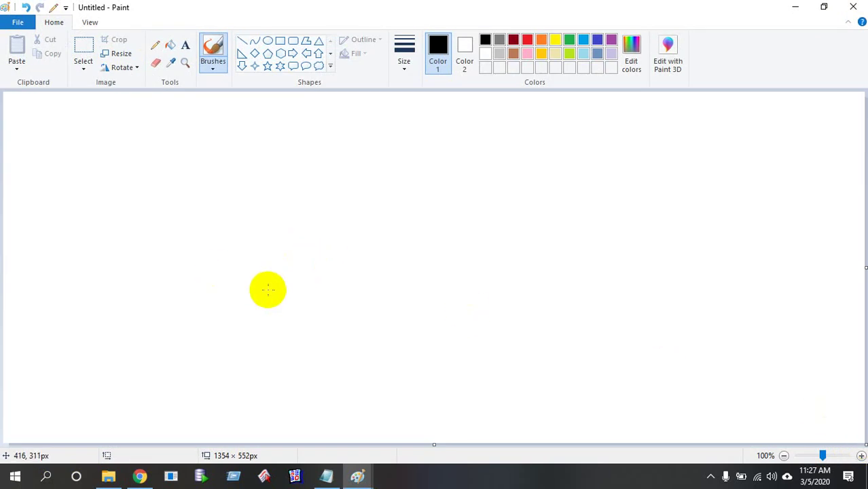
pyautogui.click(156, 45)
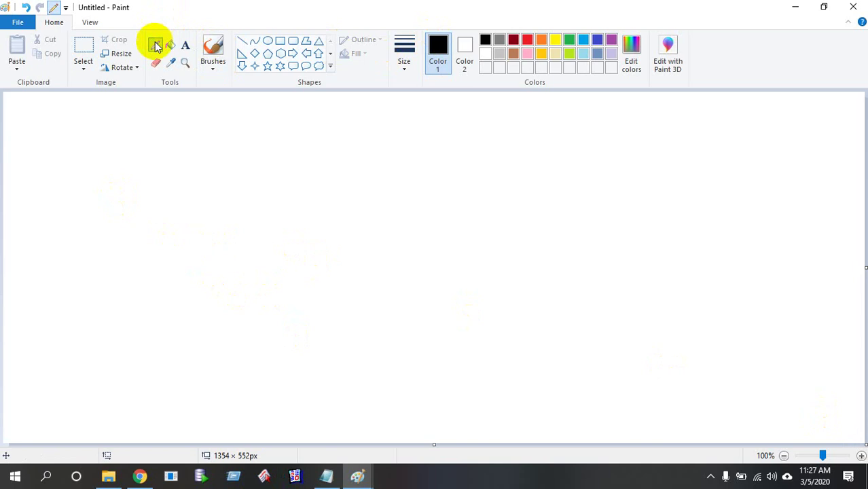
# Pencil-sketch a circle divided into sections with scribbled labels, then minimize the window
pyautogui.moveTo(133, 164)
pyautogui.mouseDown()
pyautogui.moveTo(141, 287)
pyautogui.moveTo(264, 186)
pyautogui.moveTo(144, 147)
pyautogui.moveTo(127, 168)
pyautogui.mouseUp()
pyautogui.moveTo(113, 132)
pyautogui.mouseDown()
pyautogui.moveTo(100, 151)
pyautogui.moveTo(97, 137)
pyautogui.moveTo(112, 135)
pyautogui.moveTo(122, 110)
pyautogui.moveTo(126, 129)
pyautogui.mouseUp()
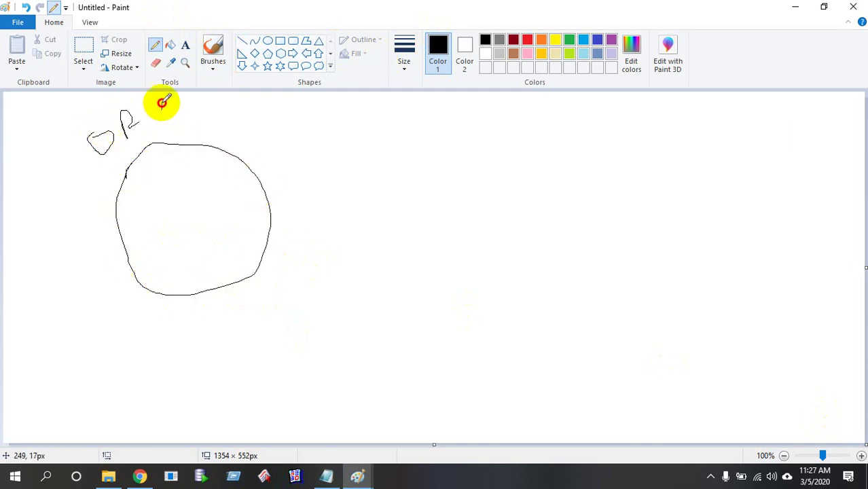
pyautogui.moveTo(161, 102); pyautogui.dragTo(177, 125)
pyautogui.moveTo(185, 117); pyautogui.dragTo(199, 117)
pyautogui.moveTo(126, 170); pyautogui.dragTo(148, 276)
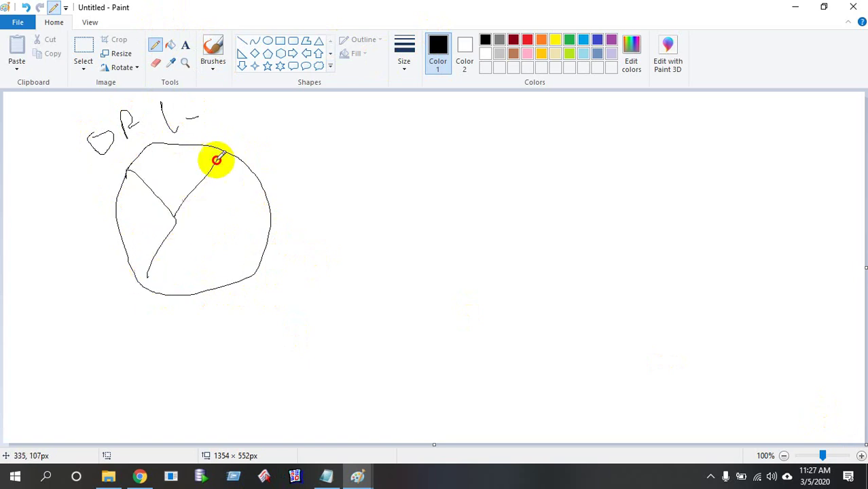
pyautogui.moveTo(216, 160)
pyautogui.mouseDown()
pyautogui.moveTo(186, 199)
pyautogui.moveTo(246, 272)
pyautogui.mouseUp()
pyautogui.moveTo(126, 205)
pyautogui.mouseDown()
pyautogui.moveTo(149, 223)
pyautogui.moveTo(126, 217)
pyautogui.moveTo(167, 231)
pyautogui.moveTo(174, 219)
pyautogui.mouseUp()
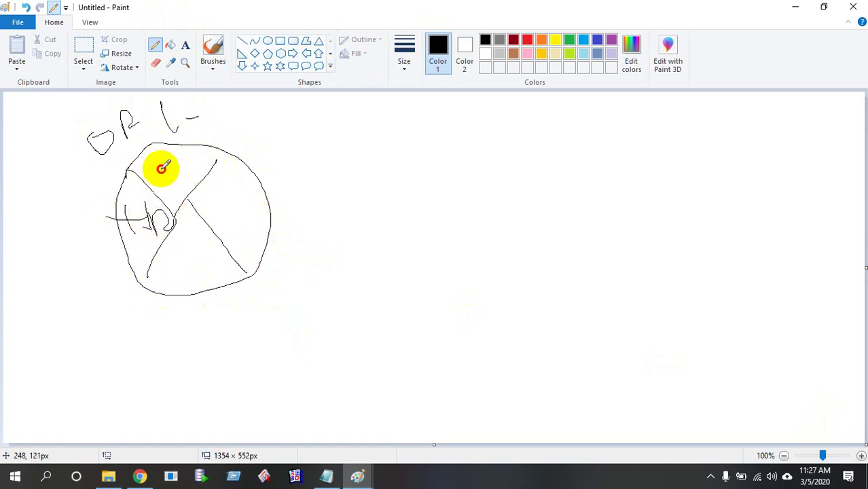
pyautogui.moveTo(161, 167)
pyautogui.mouseDown()
pyautogui.moveTo(175, 175)
pyautogui.moveTo(196, 159)
pyautogui.moveTo(188, 189)
pyautogui.moveTo(205, 151)
pyautogui.moveTo(215, 162)
pyautogui.moveTo(219, 154)
pyautogui.mouseUp()
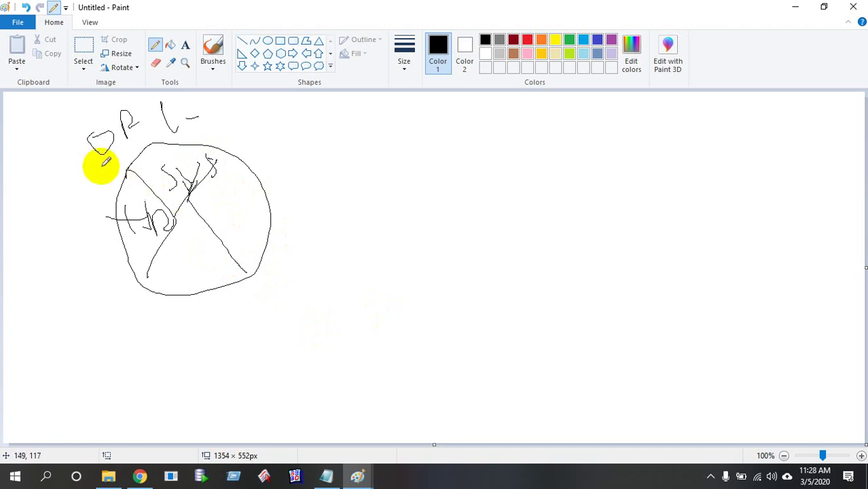
pyautogui.moveTo(53, 207); pyautogui.dragTo(151, 162)
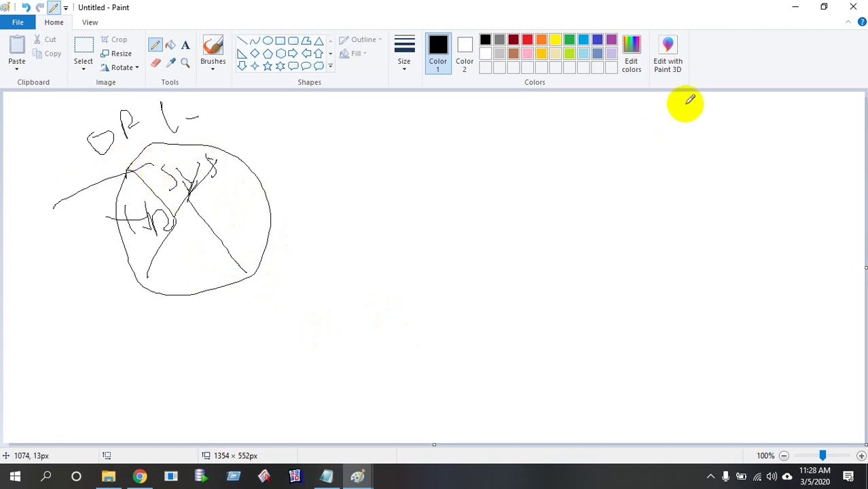
pyautogui.click(794, 8)
# Minimize the older Paint window and open a maximized SQL*Plus console alongside SQL Developer
pyautogui.click(795, 9)
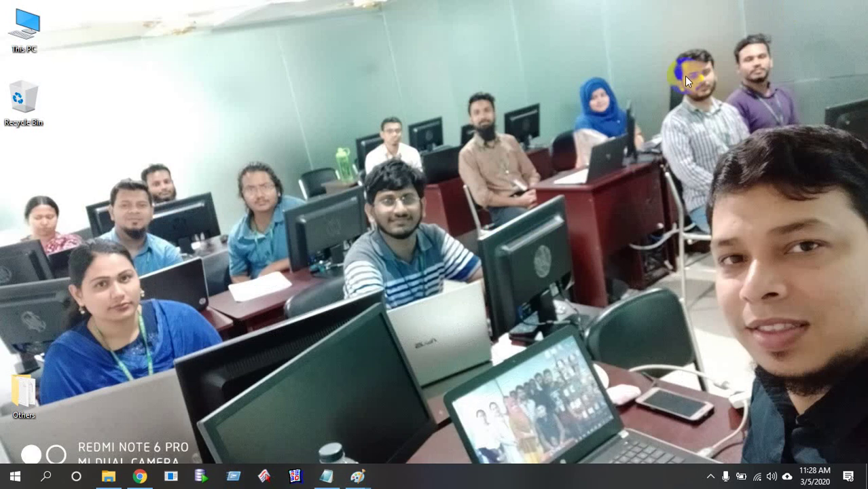
pyautogui.click(197, 478)
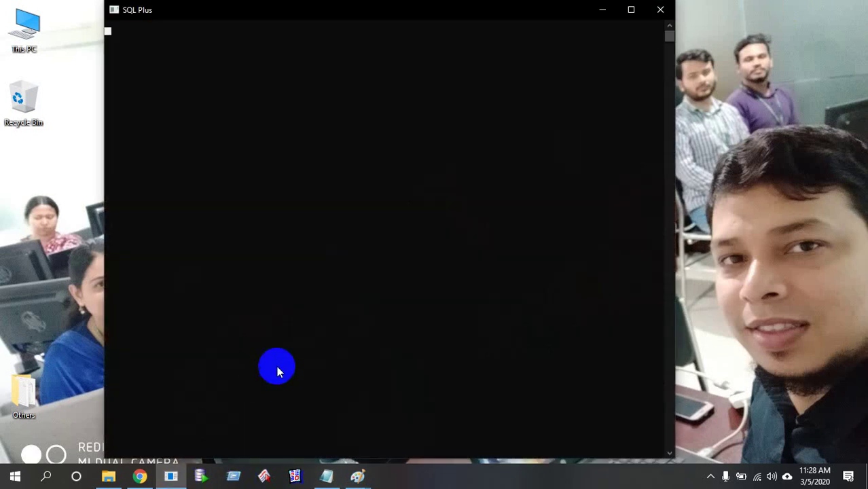
pyautogui.click(630, 14)
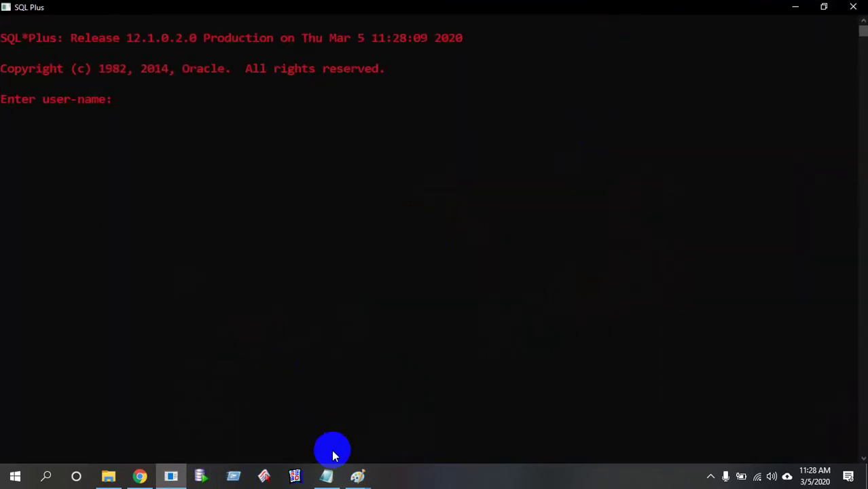
pyautogui.click(203, 477)
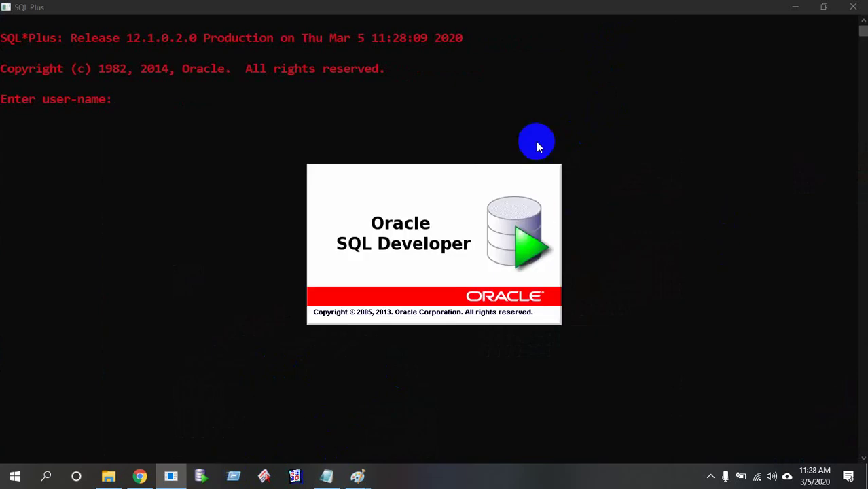
pyautogui.click(534, 129)
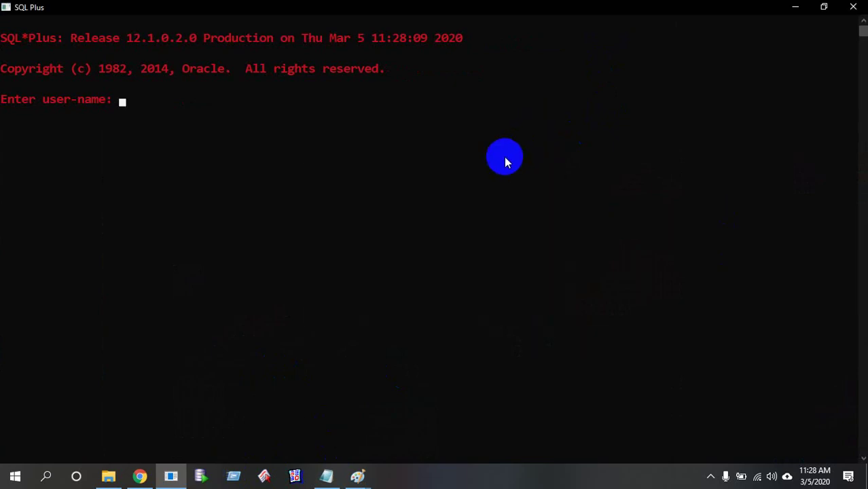
# Log in to SQL*Plus as sys@orcl with SYSDBA rights
pyautogui.write('sys/sys123')
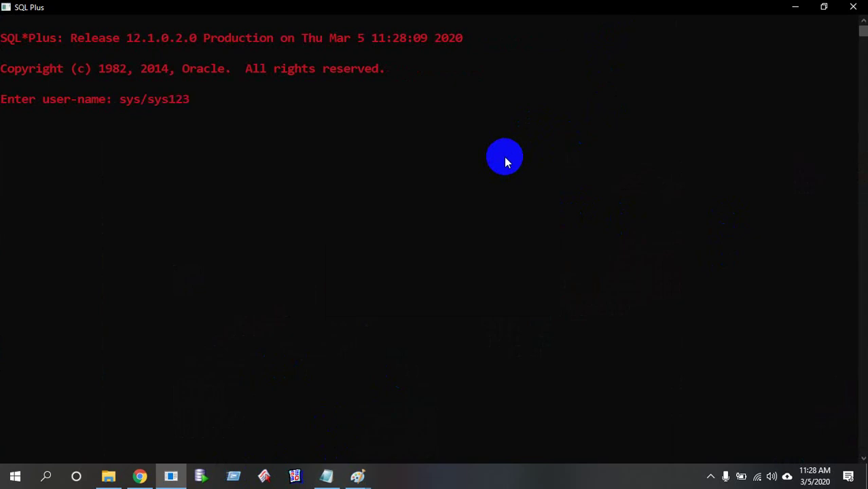
pyautogui.write('@orcl')
pyautogui.press('Return')
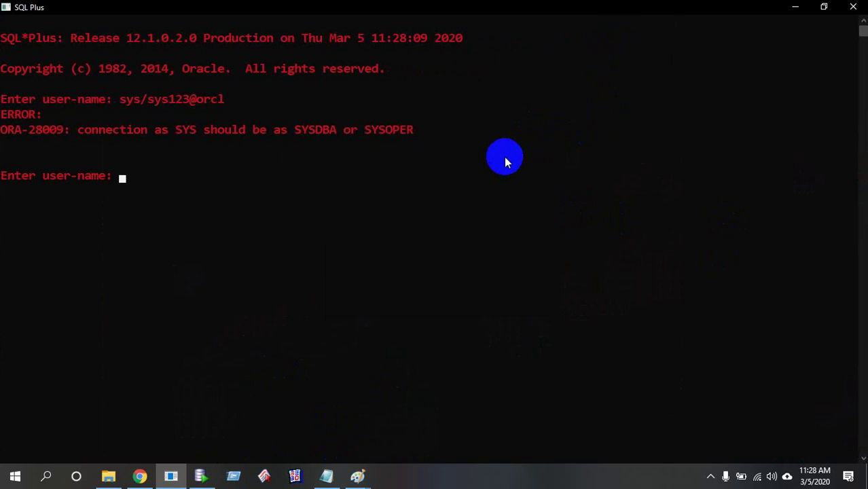
pyautogui.press('Up')
pyautogui.write('as ')
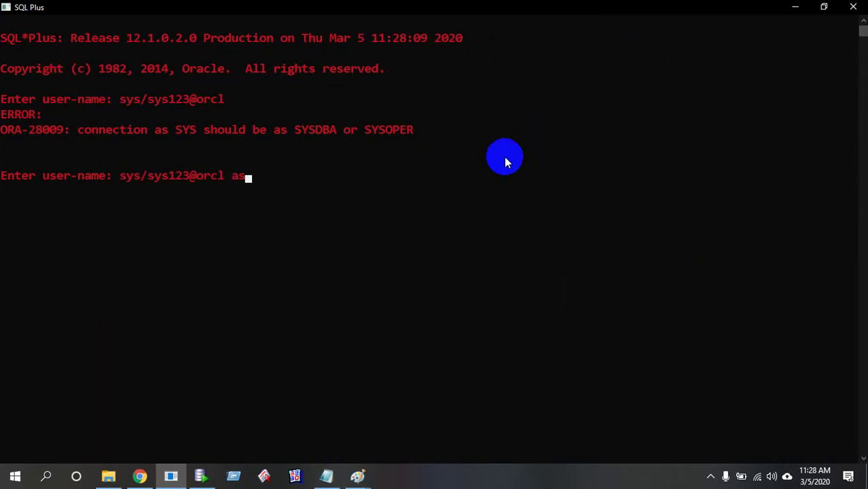
pyautogui.write('sysdba')
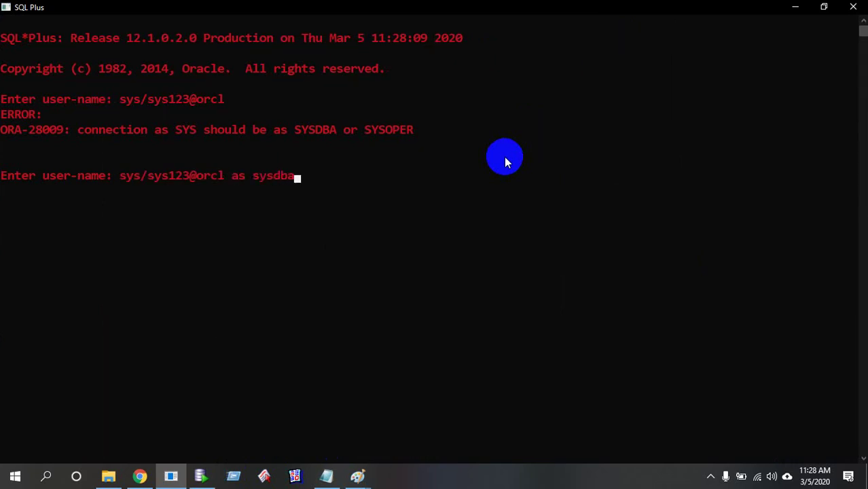
pyautogui.press('Return')
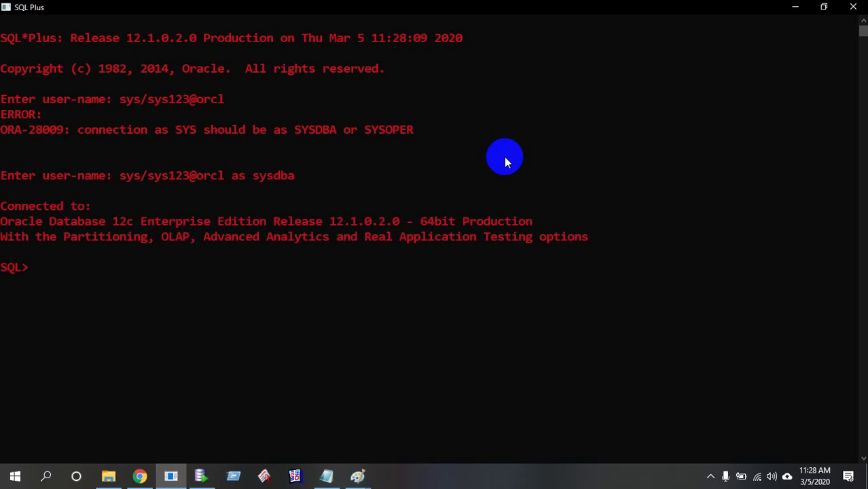
# Clear the screen with cl scr and confirm with show user that the user is SYS
pyautogui.write('cl scr')
pyautogui.press('Return')
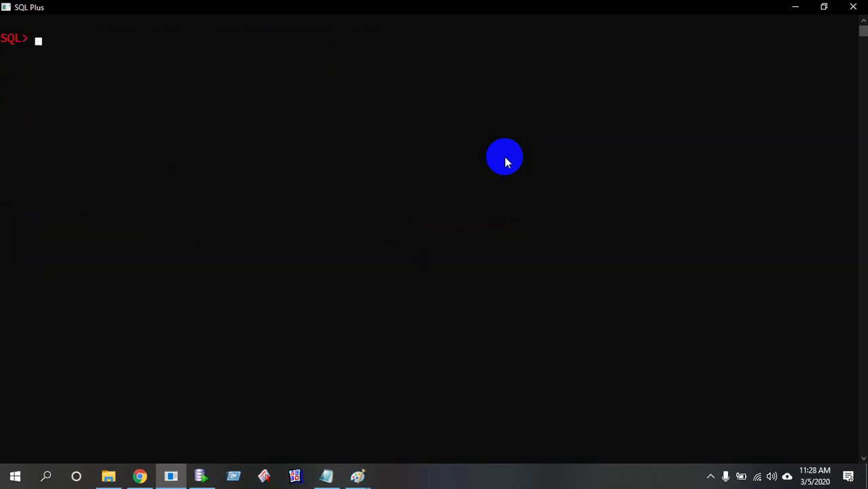
pyautogui.write('show user')
pyautogui.press('Return')
pyautogui.press('Return')
pyautogui.press('Return')
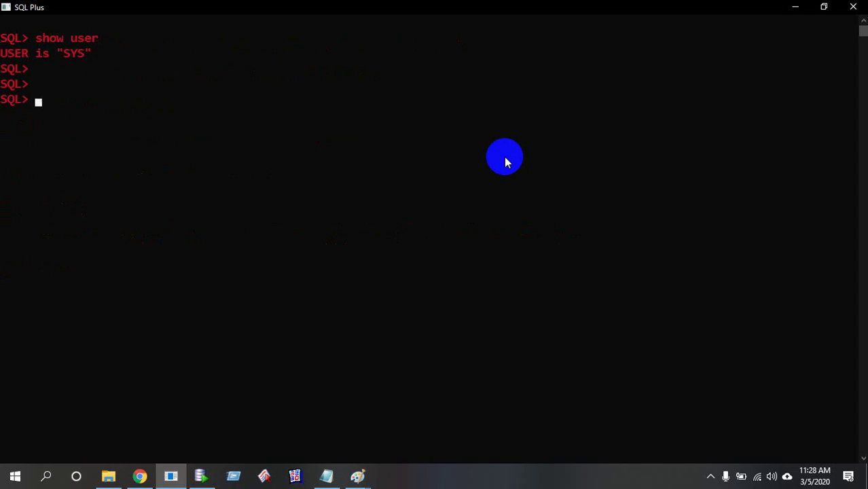
# Add two rows of @ separators below the login URL in the Notepad notes
pyautogui.click(800, 6)
pyautogui.click(800, 7)
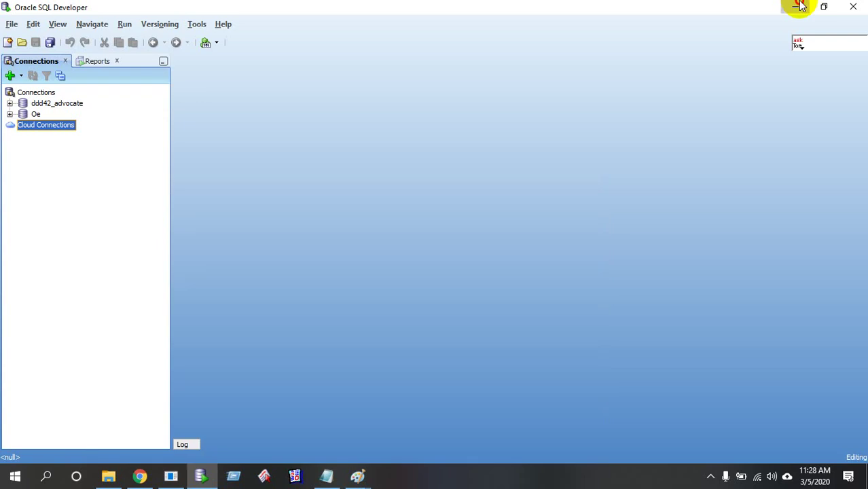
pyautogui.rightClick(126, 115)
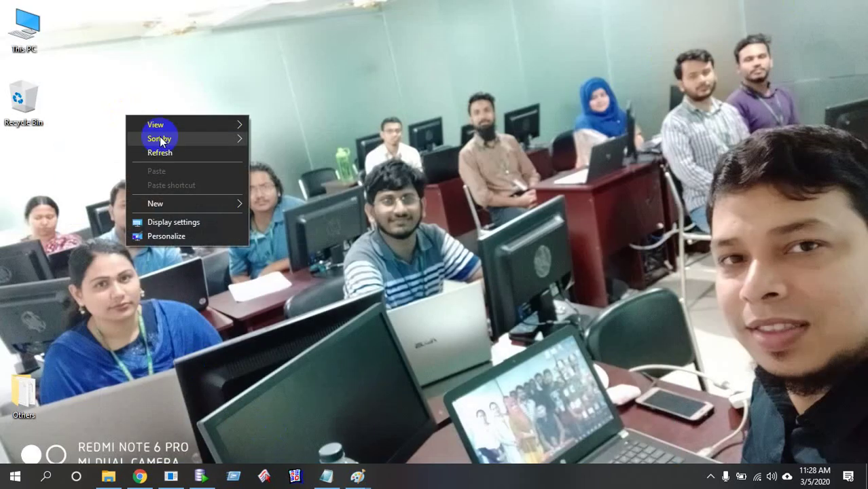
pyautogui.click(327, 477)
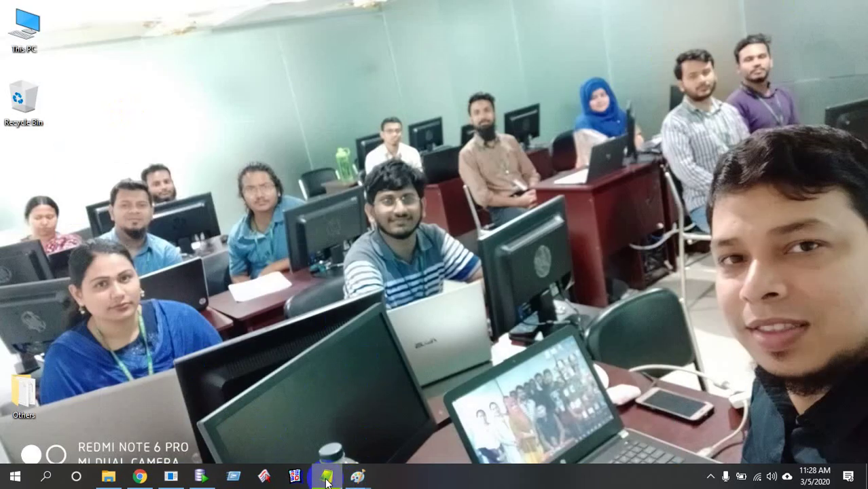
pyautogui.scroll(-2, 6, 325)
pyautogui.click(44, 297)
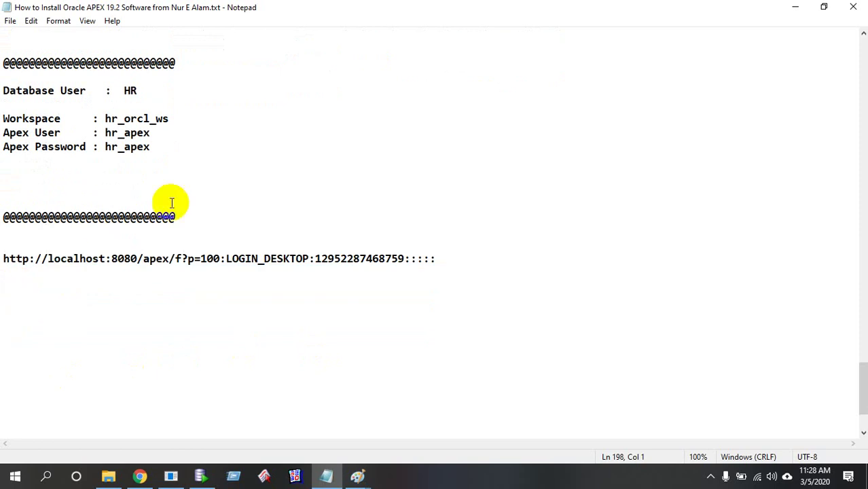
pyautogui.press('Return')
pyautogui.write('@@@@@@@@@@@@@@@@@@@@@@@@@@@@')
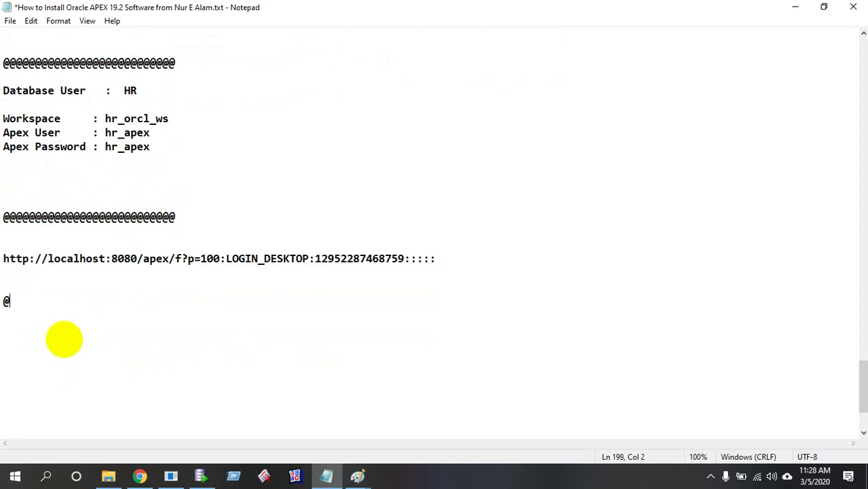
pyautogui.press('Return')
pyautogui.press('Return')
pyautogui.press('Return')
pyautogui.press('Return')
pyautogui.press('Return')
pyautogui.press('Return')
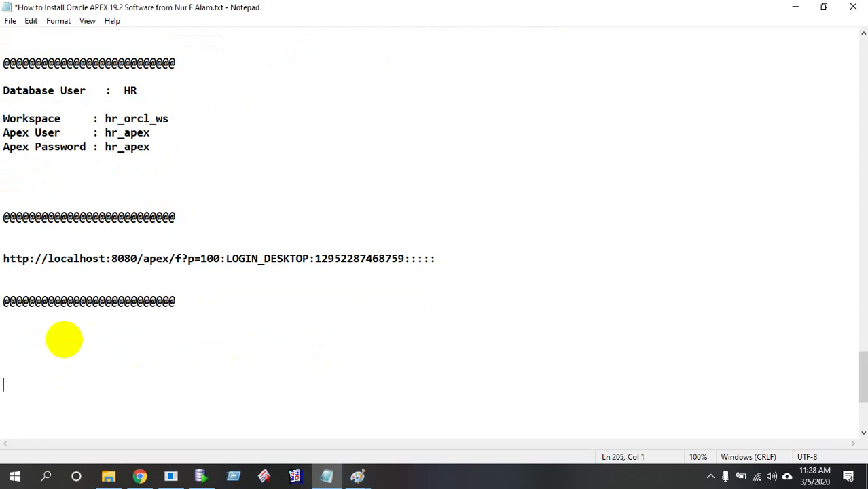
pyautogui.write('@@@@@@@@@@@@@@@@@@@@@@@@@@@')
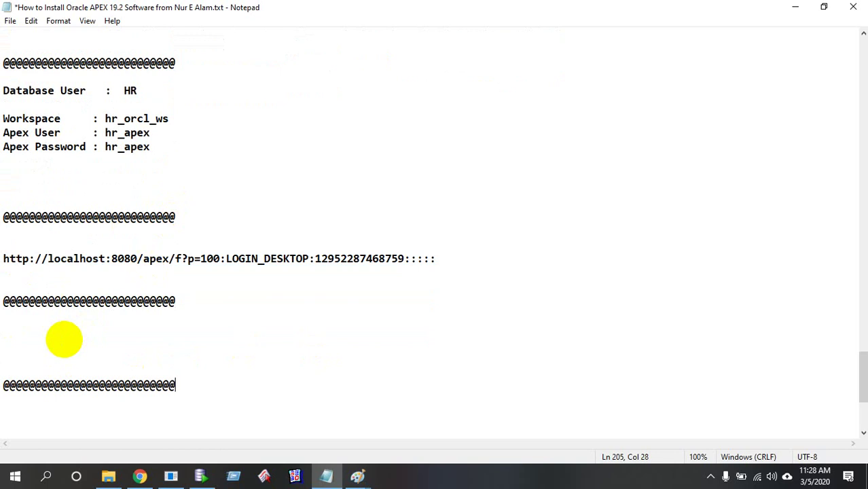
# Write the heading 'As sys user:' and a 'create user abc identified by' password statement, then select it
pyautogui.click(13, 325)
pyautogui.write('As ')
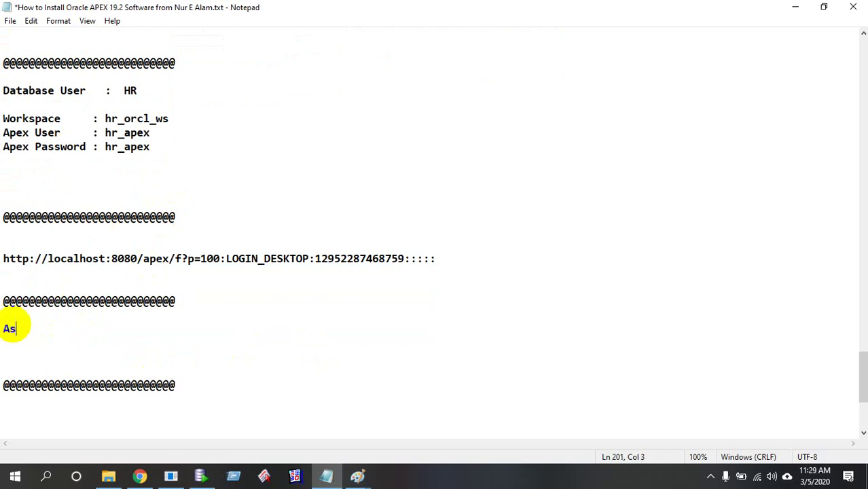
pyautogui.write('sys user:')
pyautogui.press('Return')
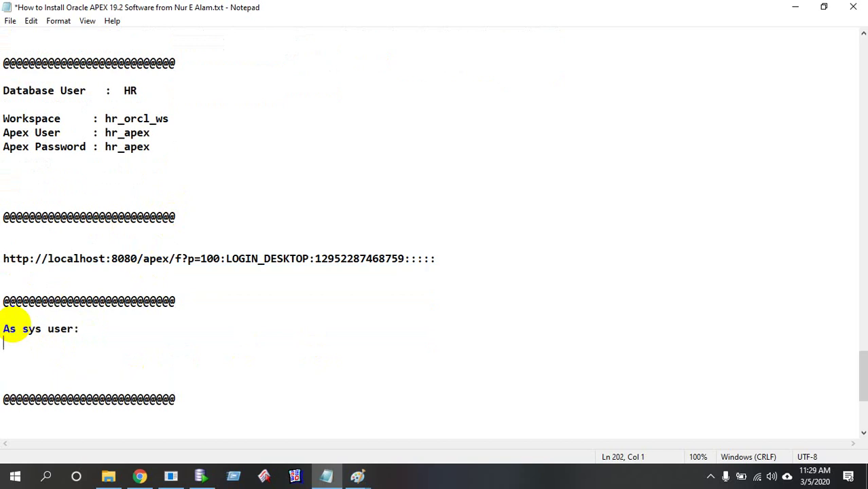
pyautogui.press('Return')
pyautogui.write('create')
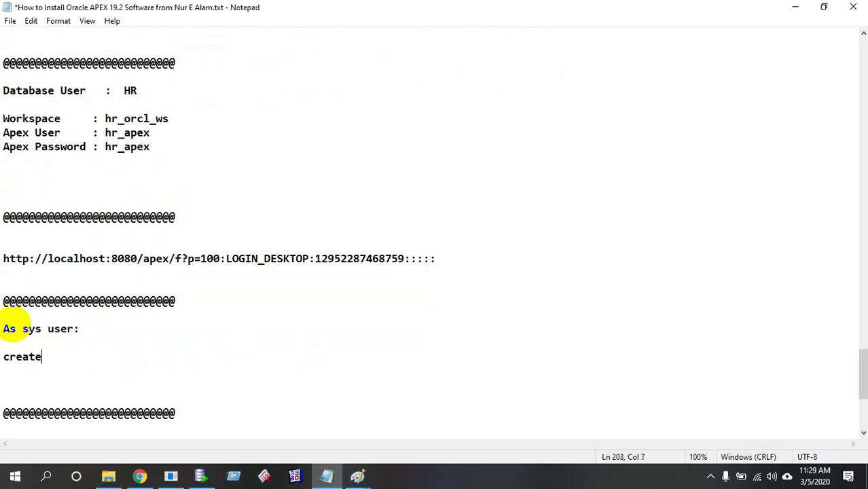
pyautogui.write(' user abc')
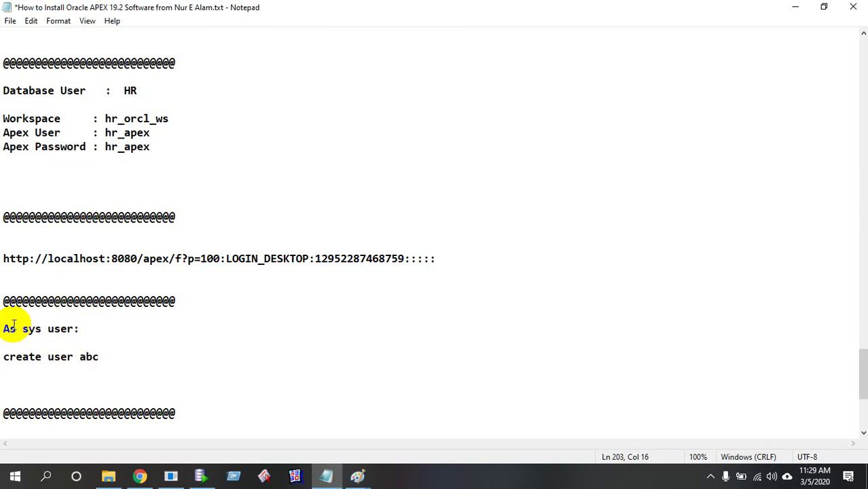
pyautogui.press('Return')
pyautogui.write('p')
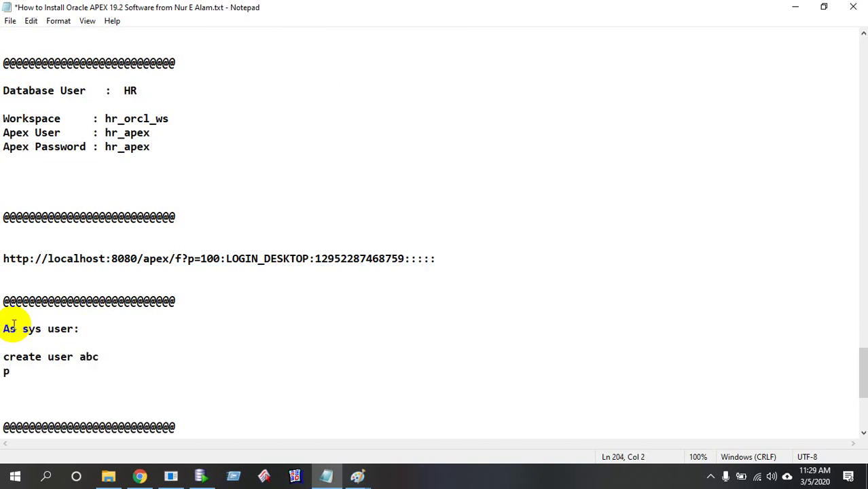
pyautogui.press('BackSpace')
pyautogui.write('identified by')
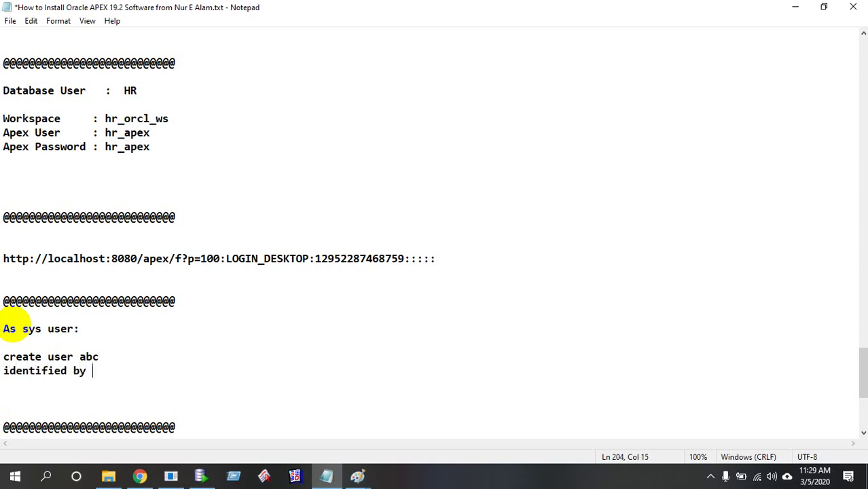
pyautogui.write(' 123;')
pyautogui.click(79, 356)
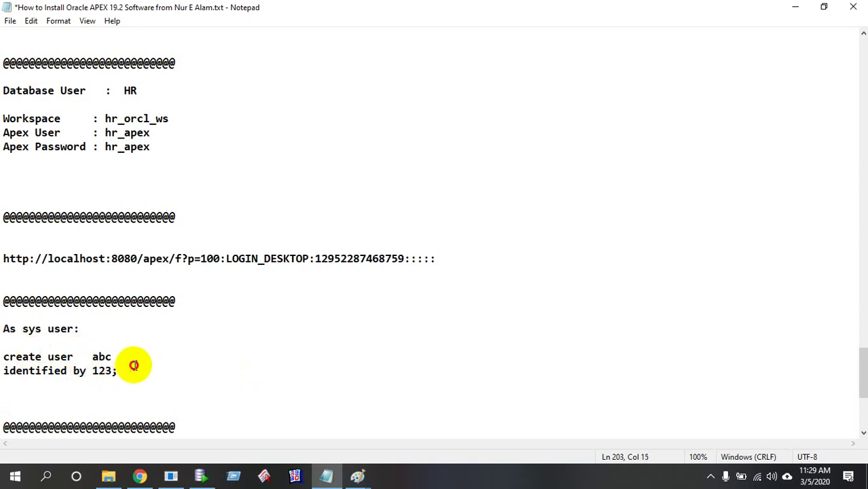
pyautogui.moveTo(121, 372); pyautogui.dragTo(7, 351)
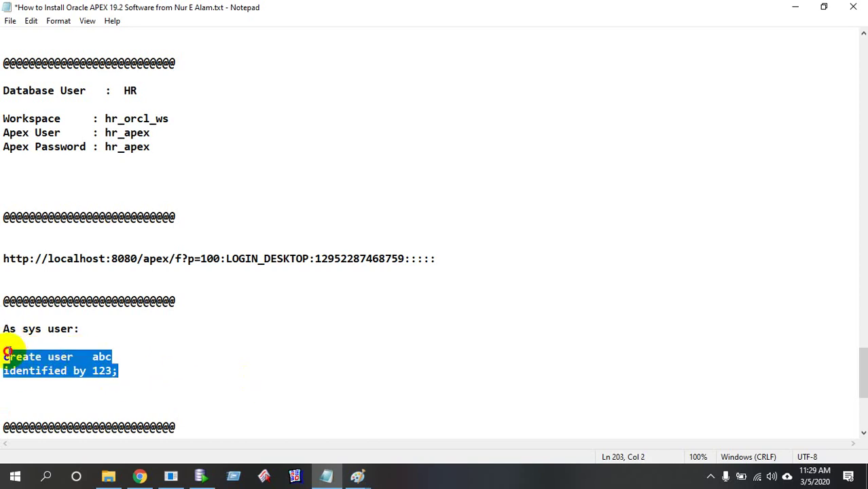
# Paste and run the create user abc statement in SQL*Plus, getting 'User created.', then return to Notepad
pyautogui.click(189, 469)
pyautogui.rightClick(251, 284)
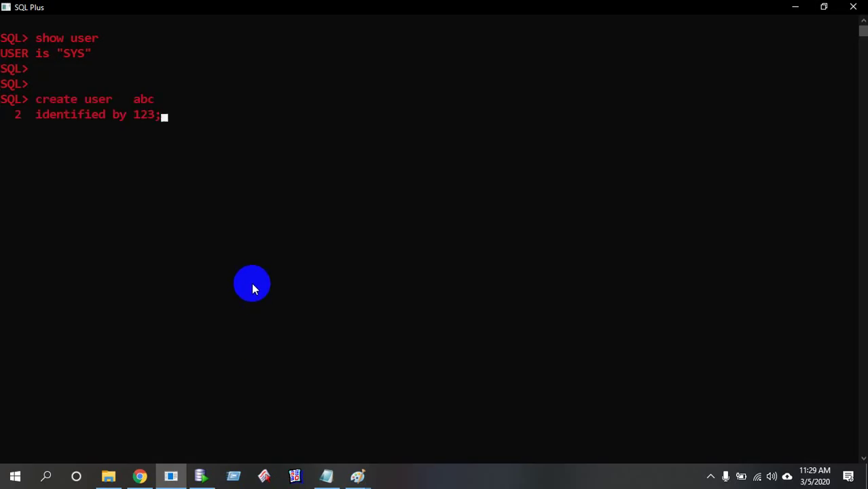
pyautogui.press('Return')
pyautogui.click(207, 477)
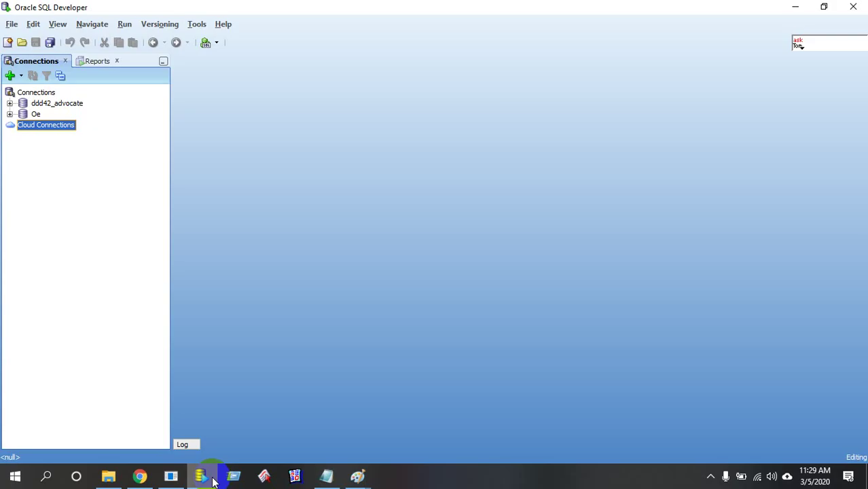
pyautogui.click(171, 476)
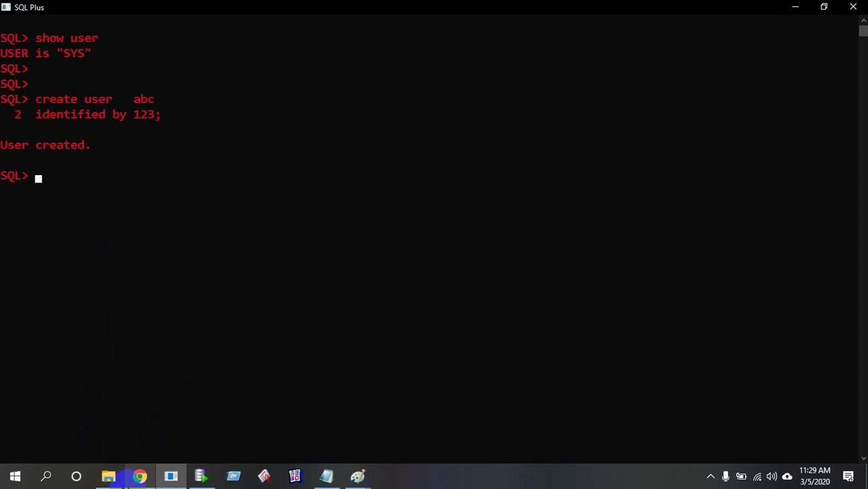
pyautogui.click(326, 475)
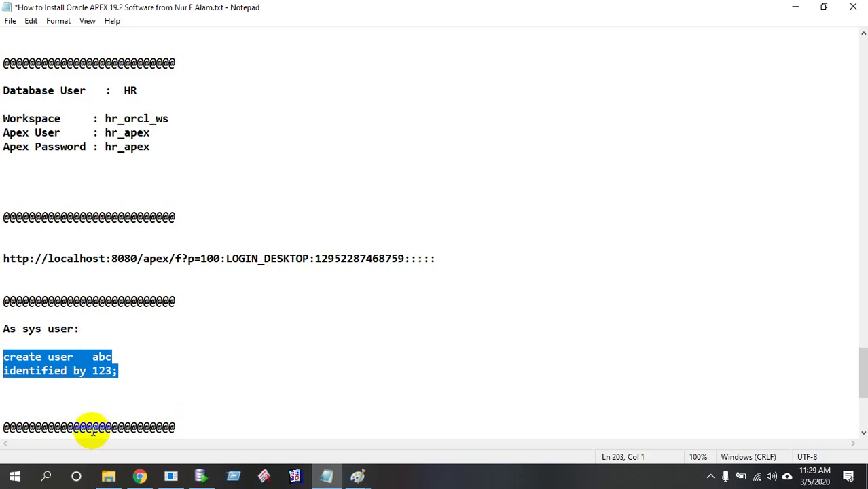
# Type 'grant dba to abc;' below the create-user statement and select the line
pyautogui.scroll(-1, 19, 362)
pyautogui.click(13, 356)
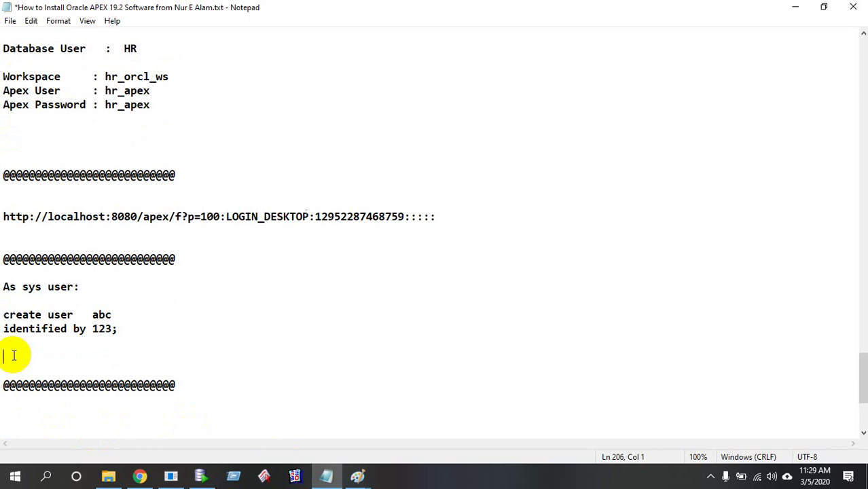
pyautogui.write('create ta')
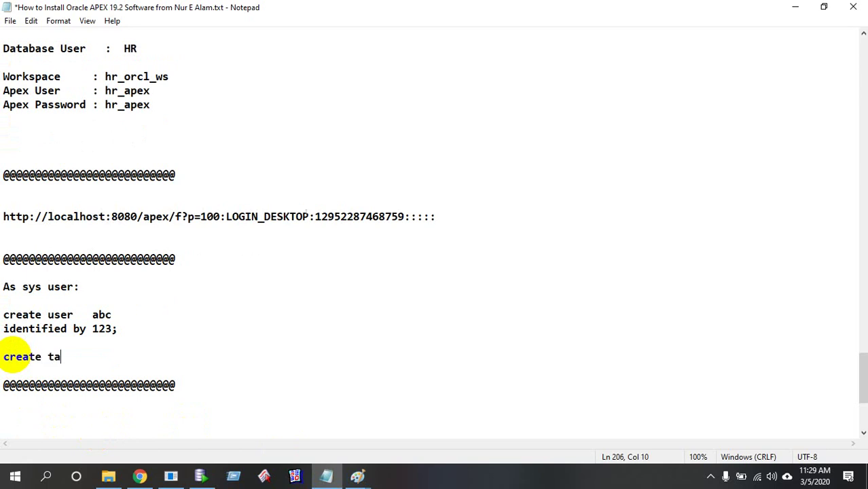
pyautogui.write('ble')
pyautogui.press('BackSpace')
pyautogui.press('BackSpace')
pyautogui.press('BackSpace')
pyautogui.press('BackSpace')
pyautogui.press('BackSpace')
pyautogui.press('BackSpace')
pyautogui.press('BackSpace')
pyautogui.press('BackSpace')
pyautogui.press('BackSpace')
pyautogui.press('BackSpace')
pyautogui.press('BackSpace')
pyautogui.press('BackSpace')
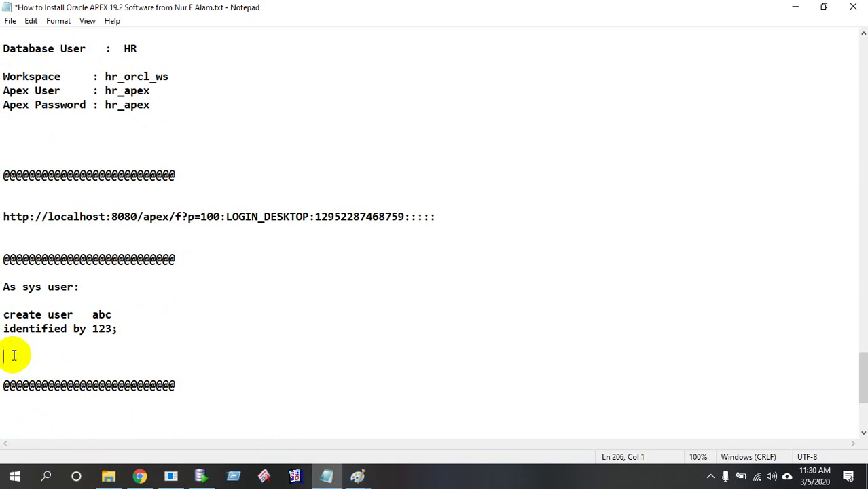
pyautogui.write('grant dba ')
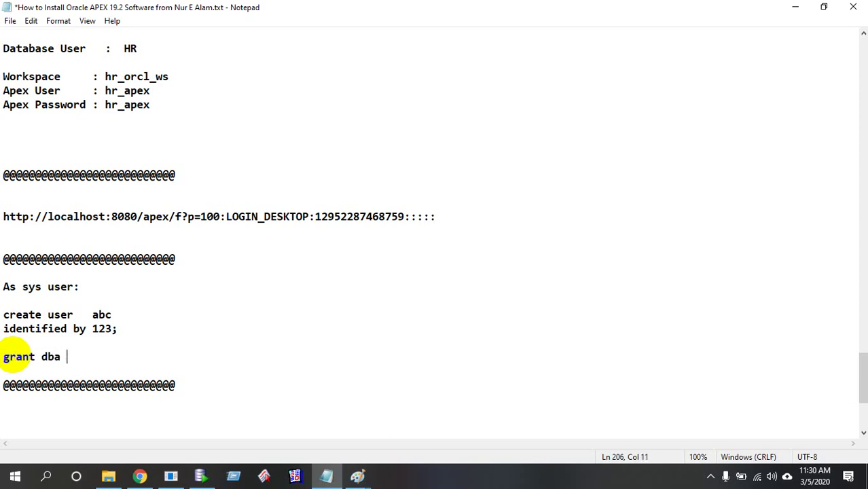
pyautogui.write('to abc;')
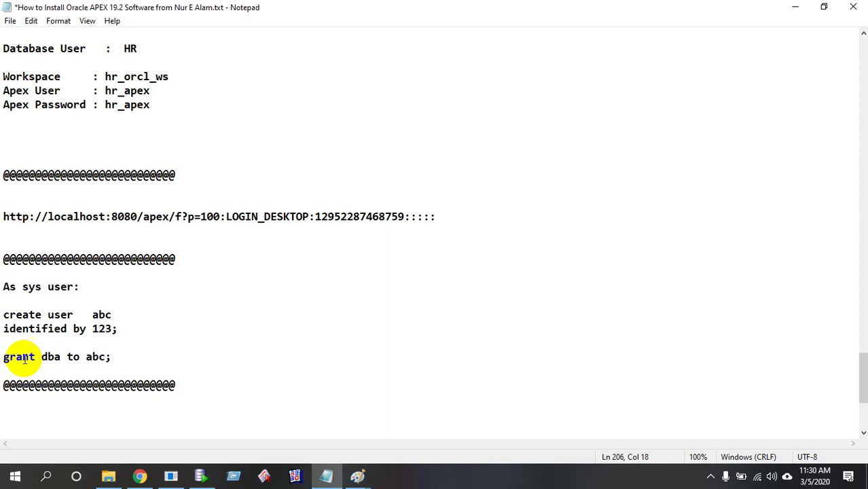
pyautogui.moveTo(42, 356); pyautogui.dragTo(62, 354)
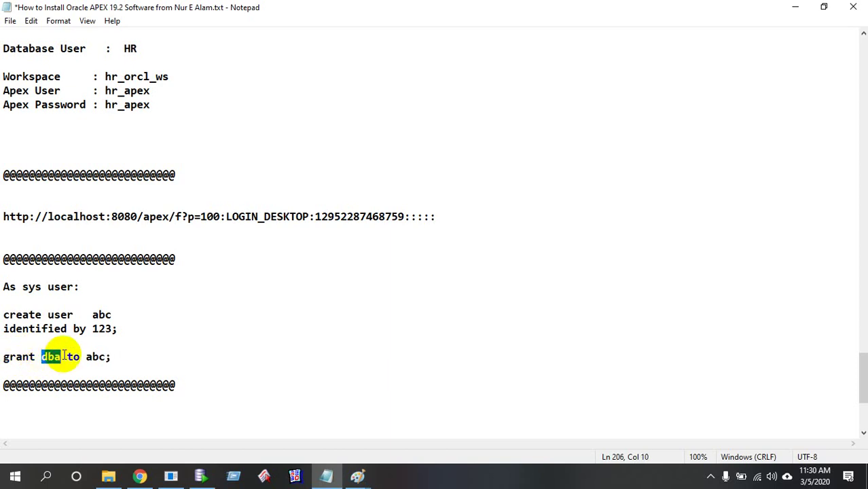
pyautogui.moveTo(112, 356); pyautogui.dragTo(4, 357)
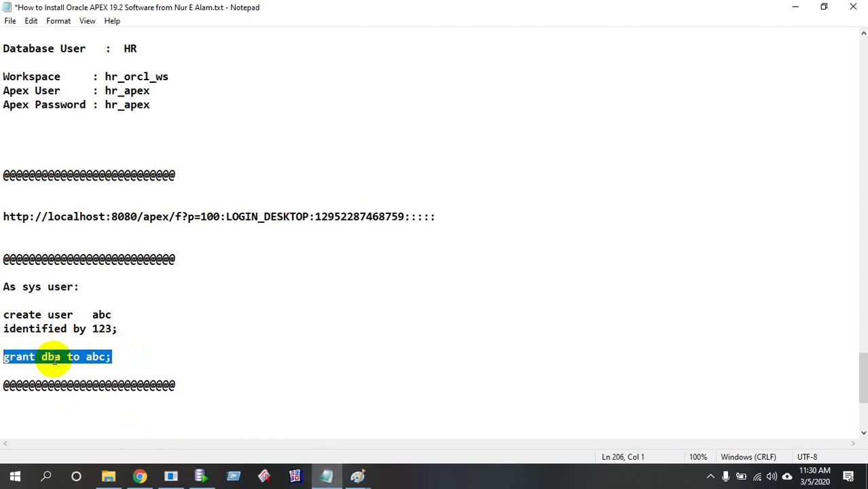
# Paste and run the grant dba to abc statement in SQL*Plus
pyautogui.click(171, 475)
pyautogui.rightClick(207, 344)
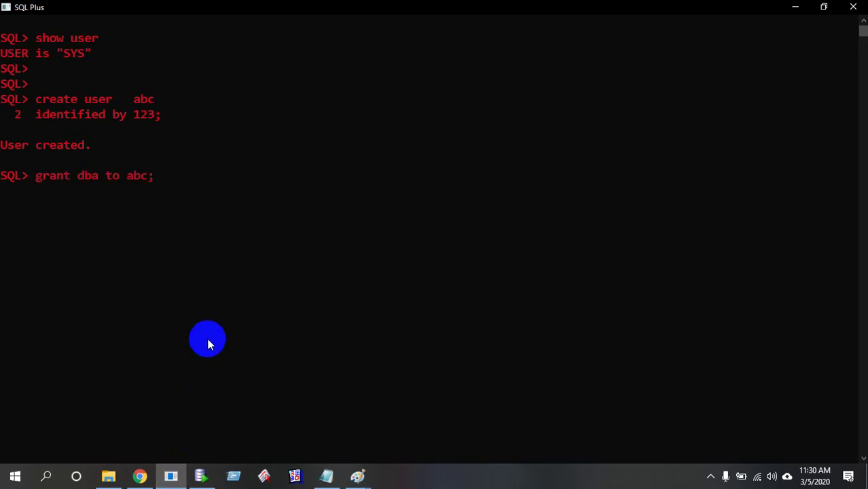
pyautogui.press('Return')
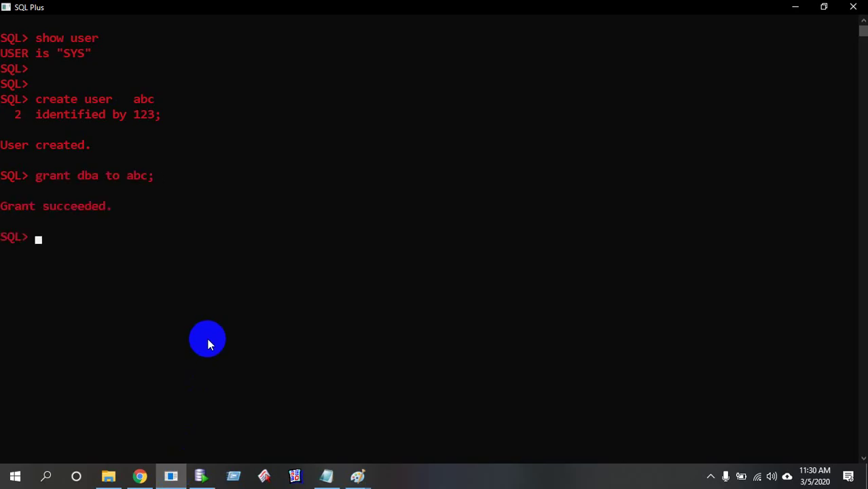
# Reconnect the SQL*Plus session as user abc on orcl
pyautogui.write('conn abc/123')
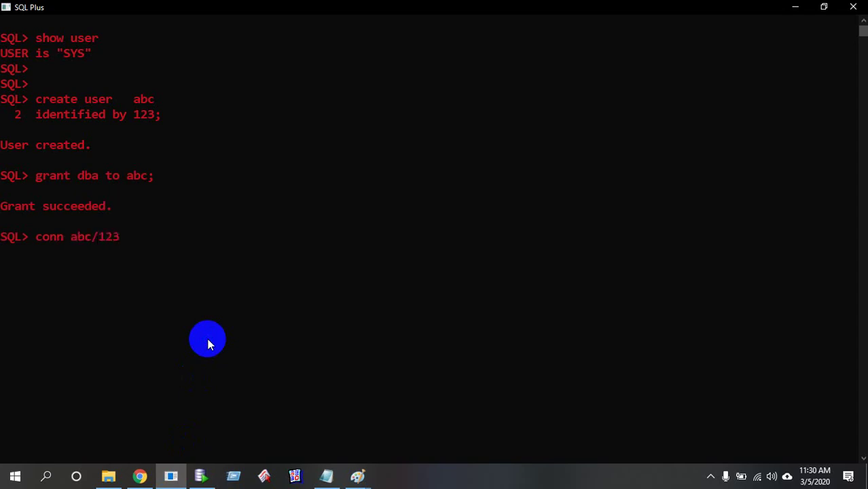
pyautogui.press('Return')
pyautogui.press('Up')
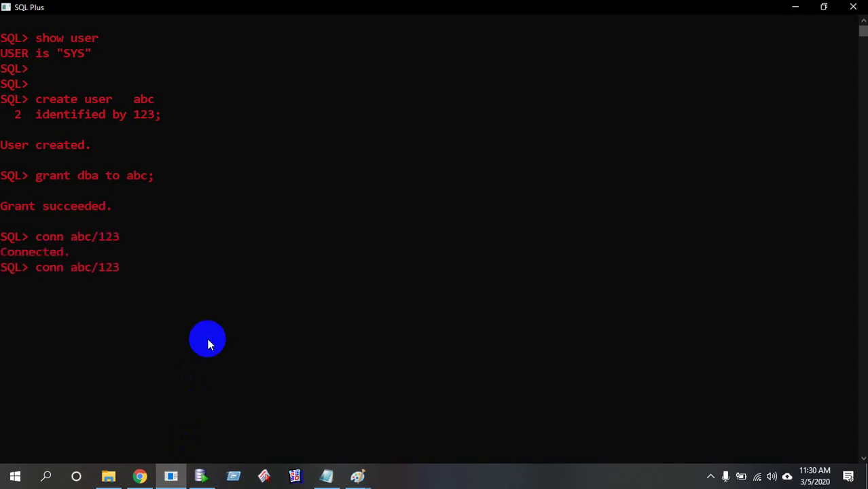
pyautogui.write('@orcl;')
pyautogui.press('Return')
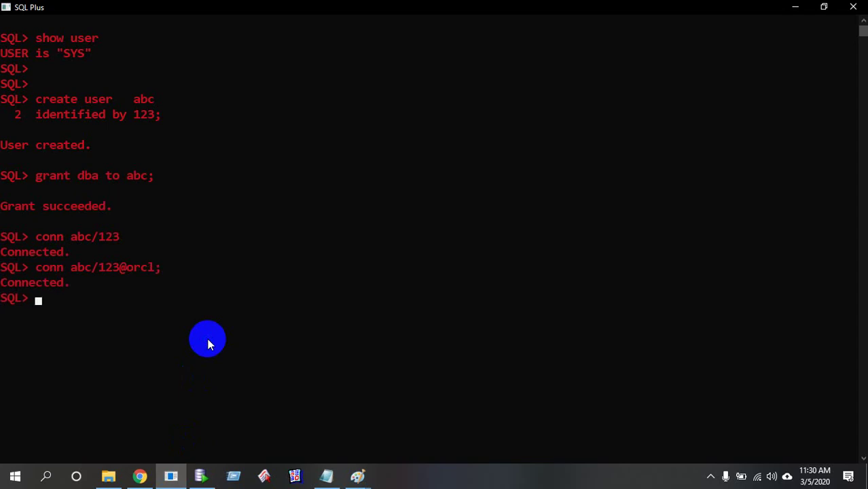
# Query user_tables (no rows), confirm the user is ABC with show user, then hide the console
pyautogui.write('select table_')
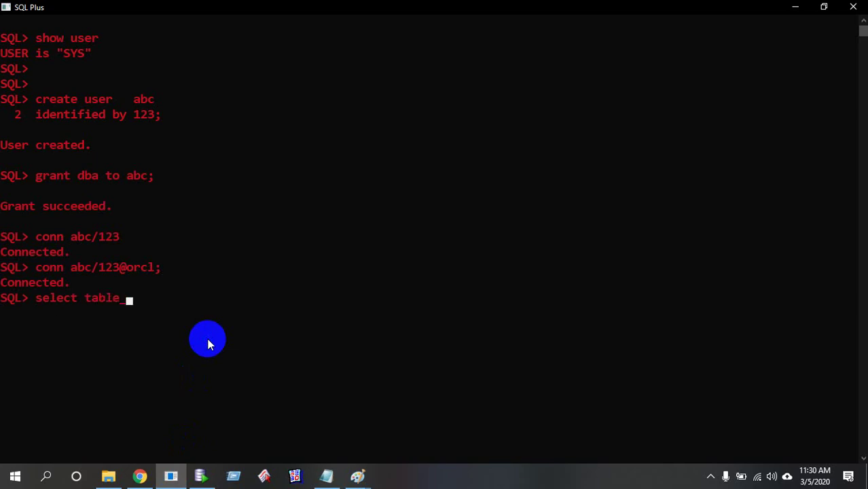
pyautogui.write('name from user_tables;')
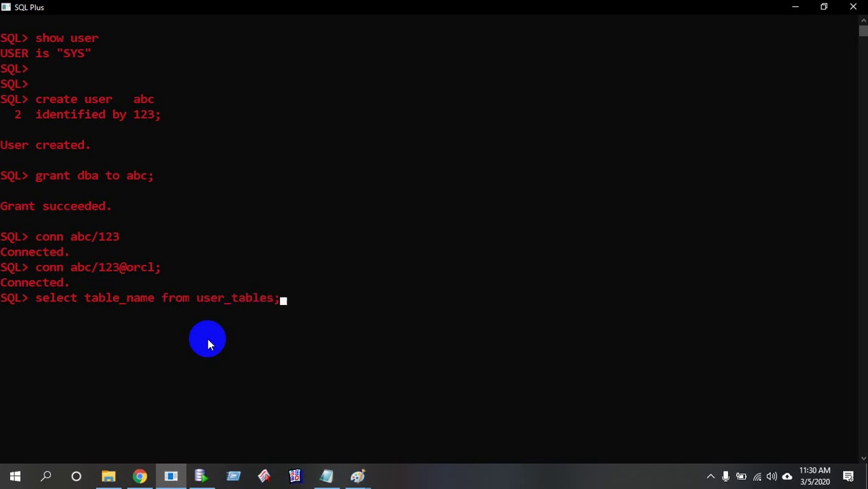
pyautogui.press('Return')
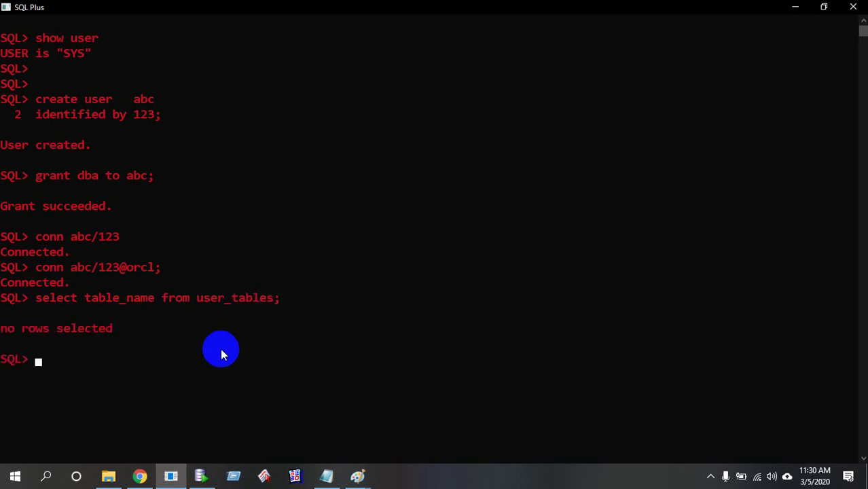
pyautogui.write('show user')
pyautogui.press('Return')
pyautogui.press('Return')
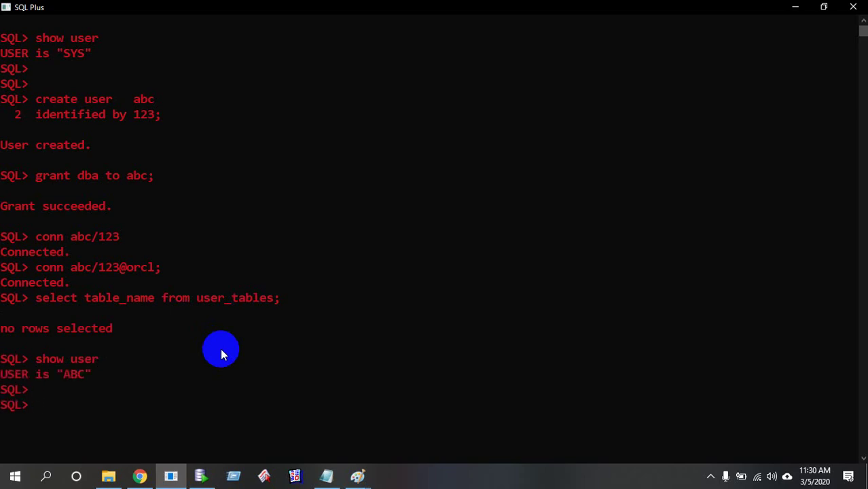
pyautogui.press('Up')
pyautogui.press('Up')
pyautogui.press('Return')
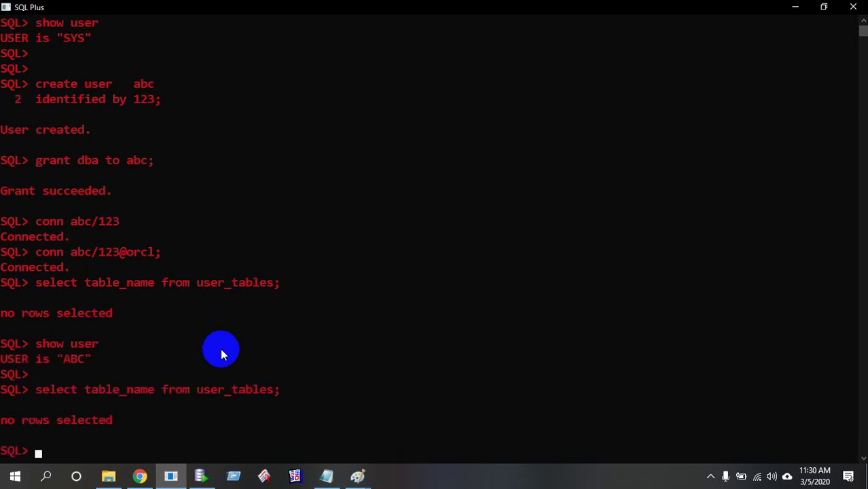
pyautogui.scroll(-2, 220, 349)
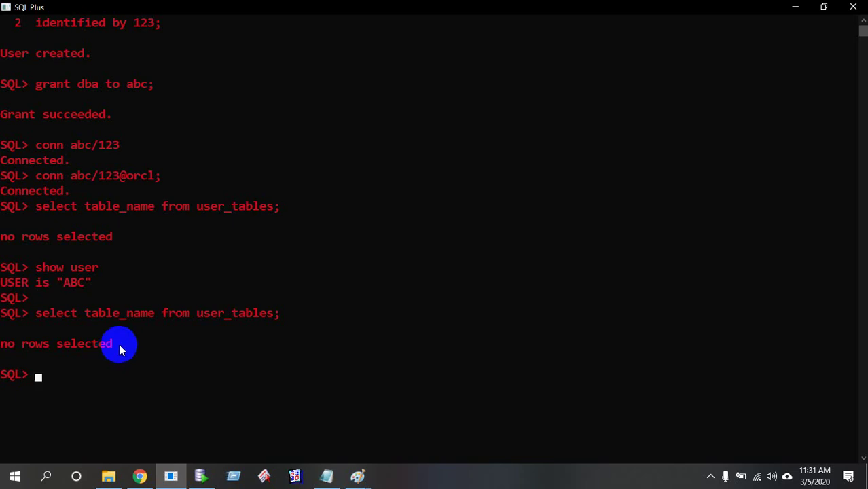
pyautogui.press('super+d')
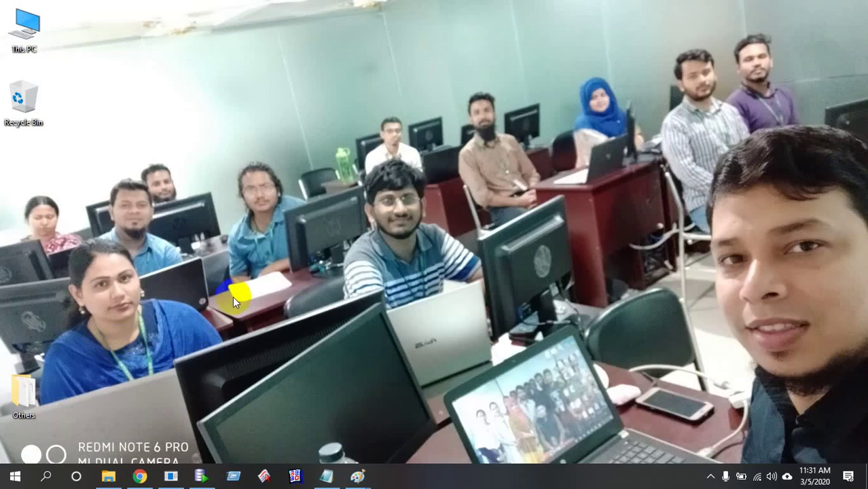
# Bring the second Untitled Paint sketch of the sectioned circle back to the front
pyautogui.moveTo(357, 476)
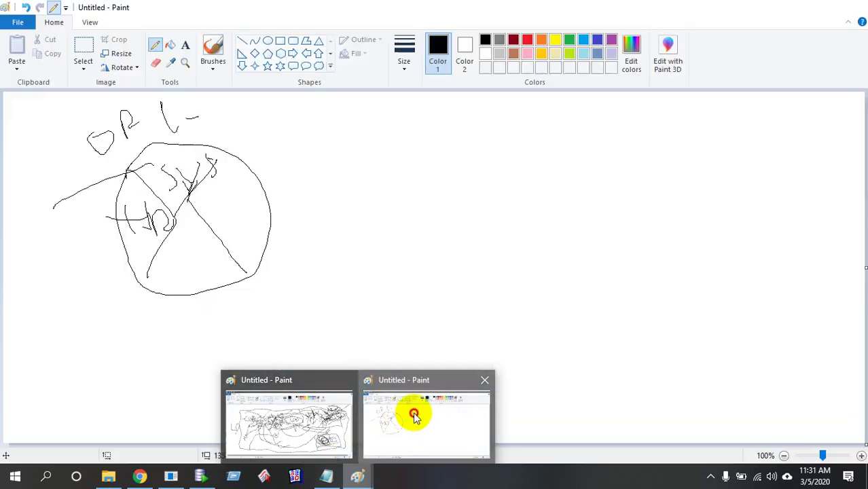
pyautogui.click(415, 416)
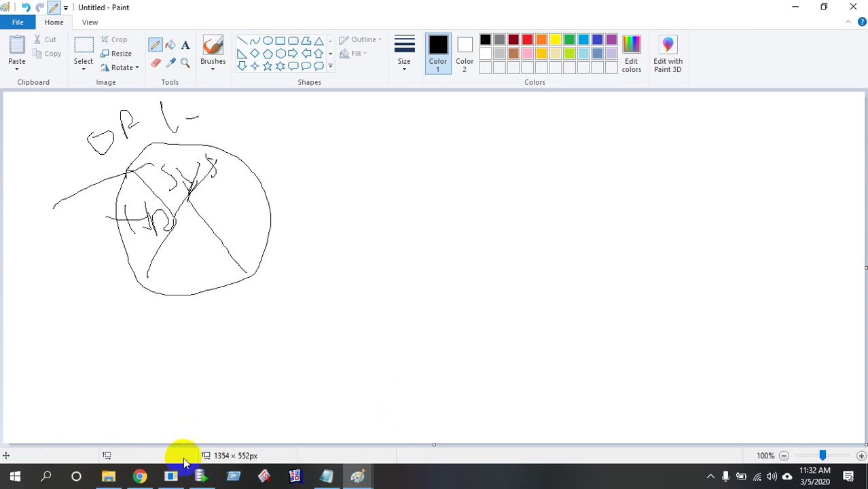
# Load localhost:8080/apex/apex_admin in a new Chrome tab to reach the admin sign-in page
pyautogui.click(140, 476)
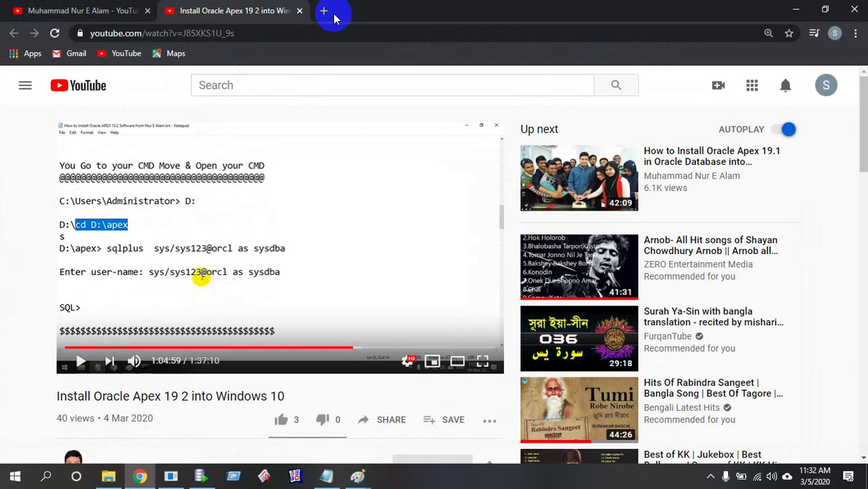
pyautogui.click(329, 11)
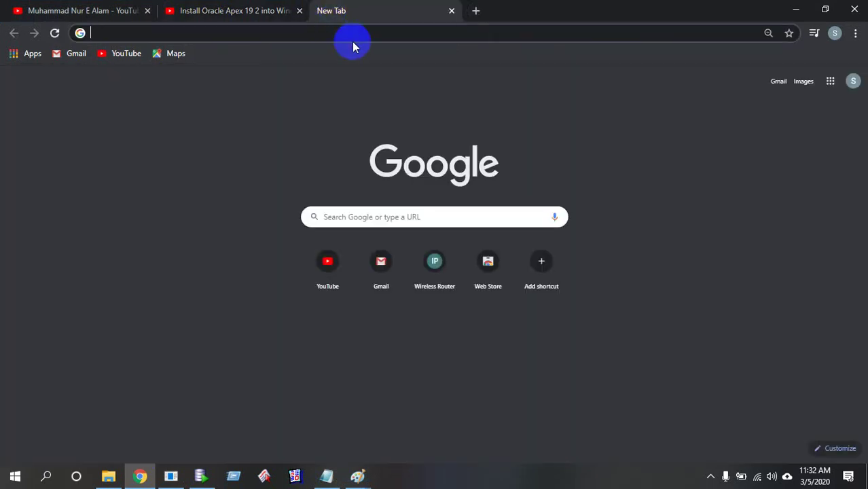
pyautogui.write('localhost:8080/apex')
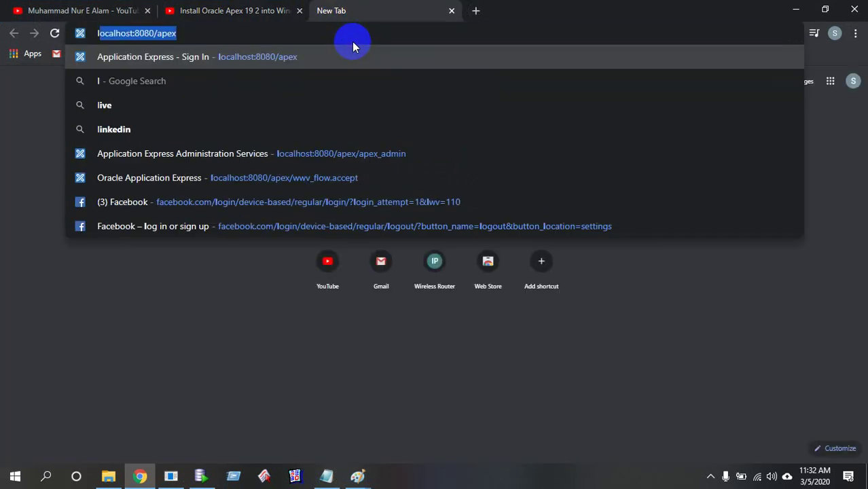
pyautogui.press('Right')
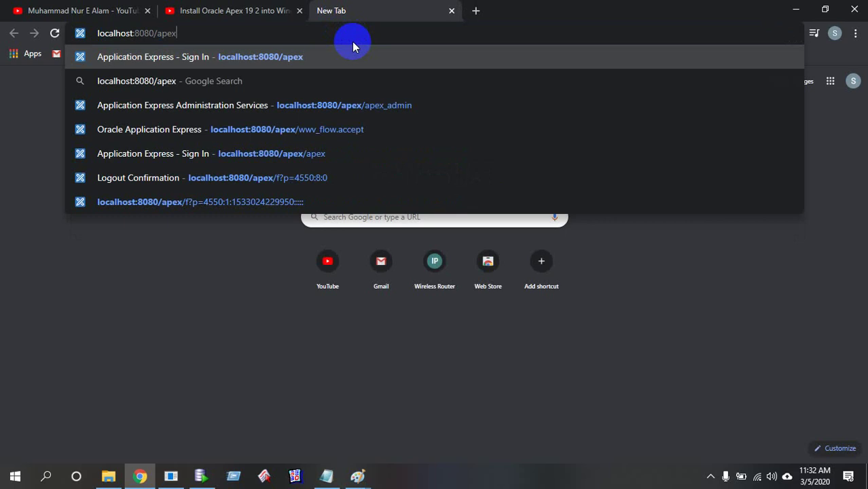
pyautogui.write('/apex_admin')
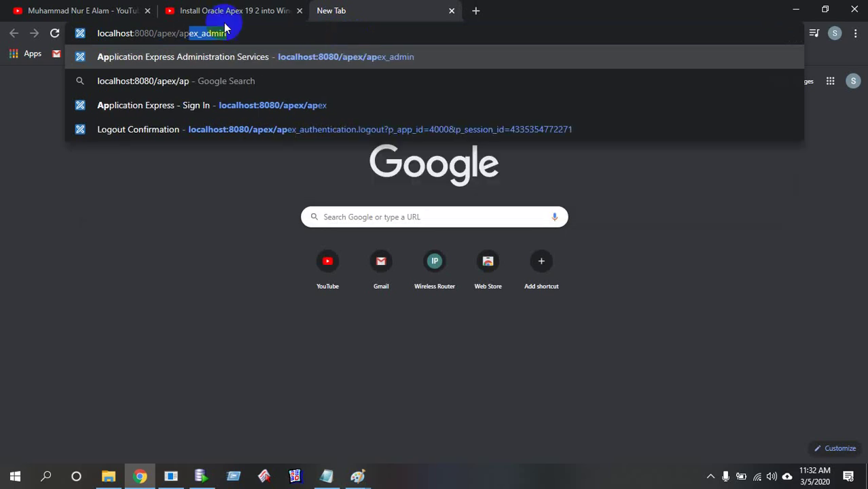
pyautogui.press('Right')
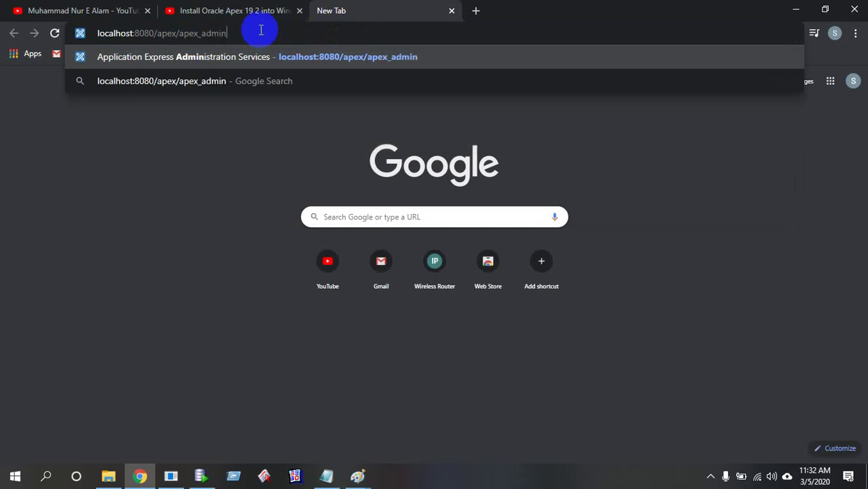
pyautogui.press('Return')
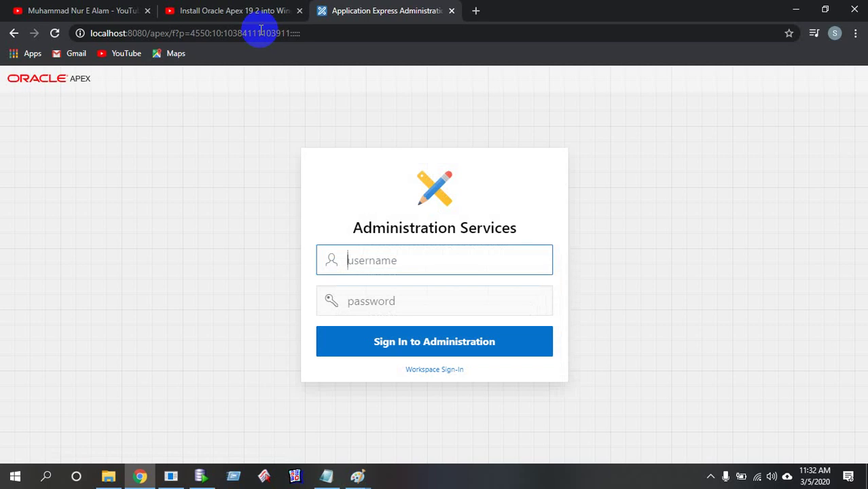
# Copy the administrator username from the notes into the APEX sign-in username field
pyautogui.click(326, 475)
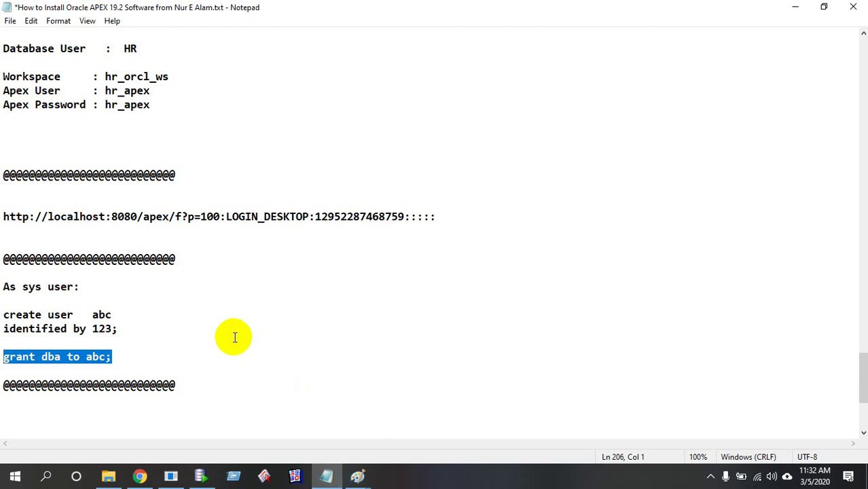
pyautogui.scroll(7, 234, 336)
pyautogui.scroll(5, 234, 334)
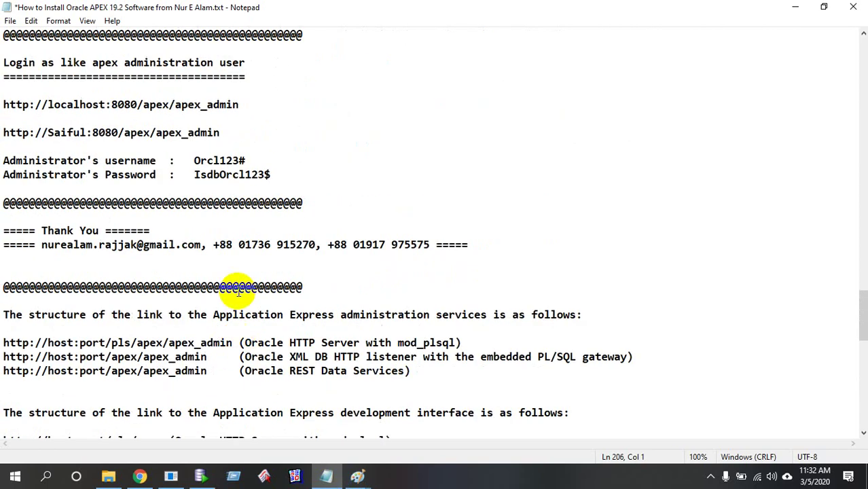
pyautogui.click(193, 161)
pyautogui.moveTo(194, 161); pyautogui.dragTo(248, 161)
pyautogui.hotkey('ctrl', 'c')
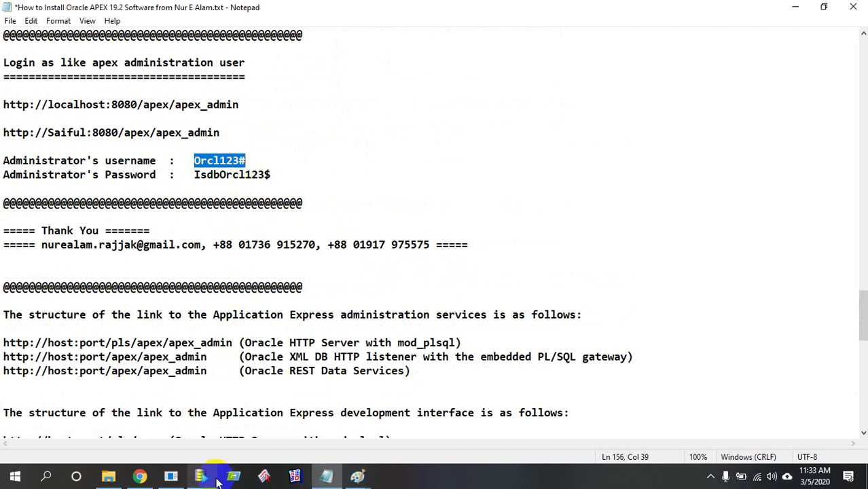
pyautogui.click(140, 476)
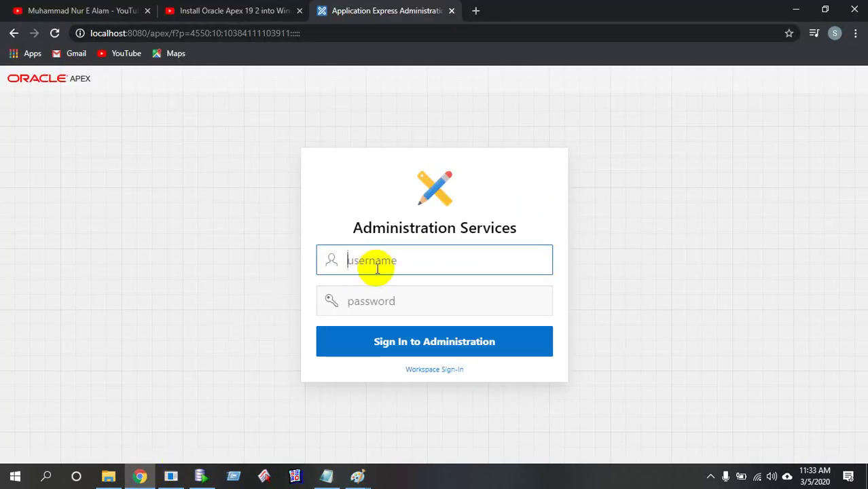
pyautogui.hotkey('ctrl', 'v')
# Copy the administrator password into the password field and sign in to APEX Administration
pyautogui.click(326, 476)
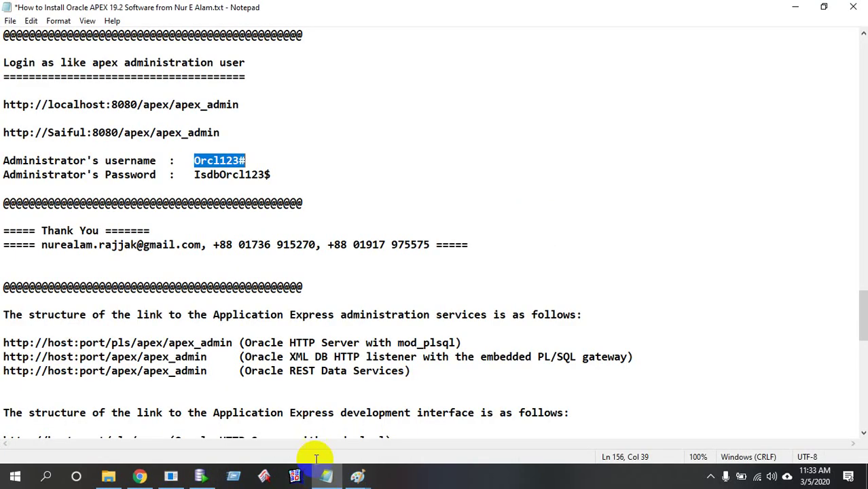
pyautogui.moveTo(194, 174); pyautogui.dragTo(277, 178)
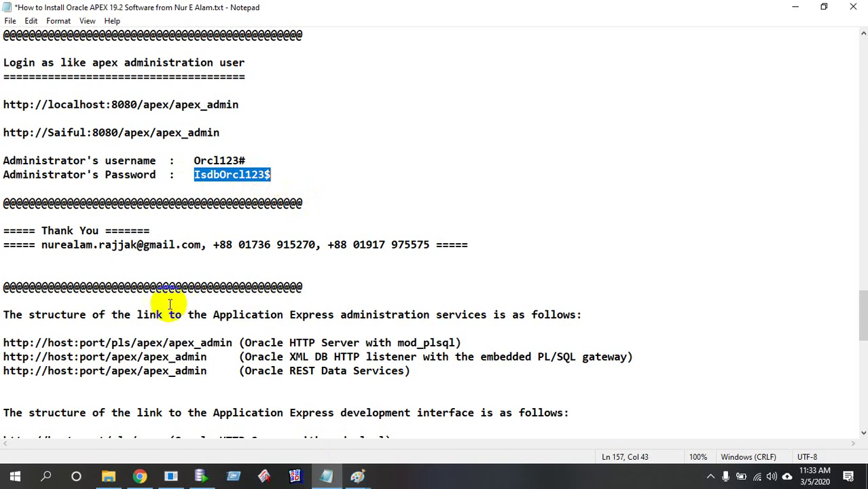
pyautogui.click(142, 475)
pyautogui.click(368, 301)
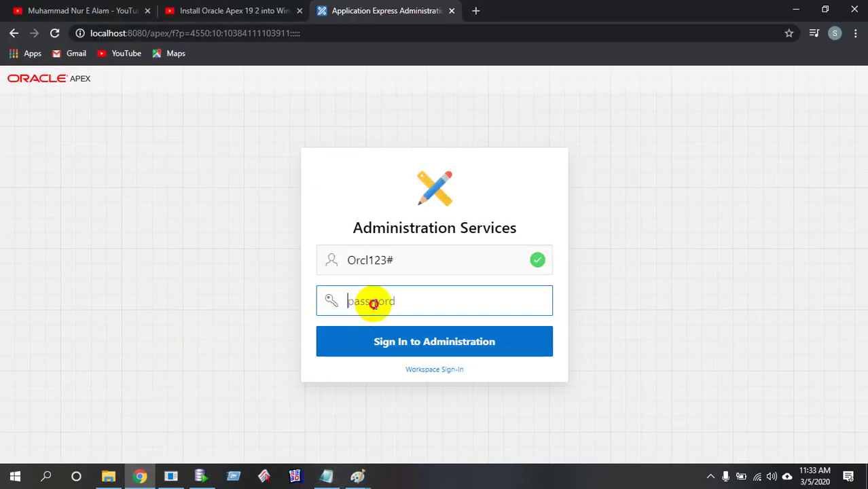
pyautogui.hotkey('ctrl', 'v')
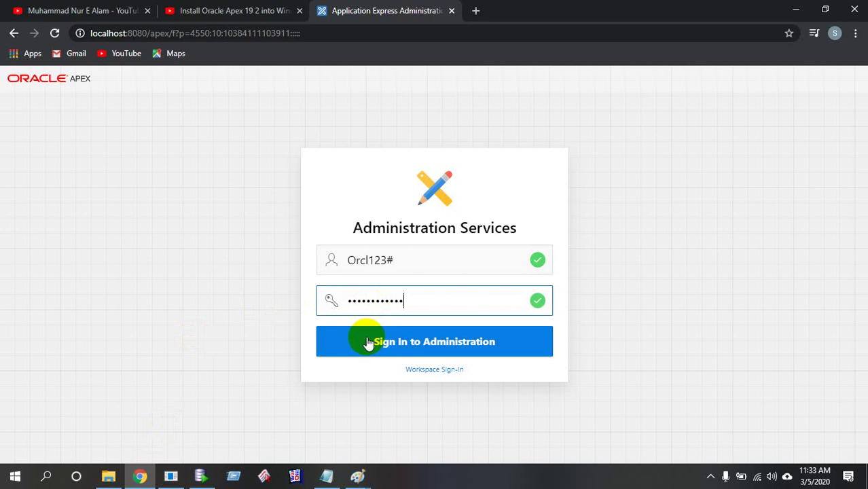
pyautogui.click(367, 341)
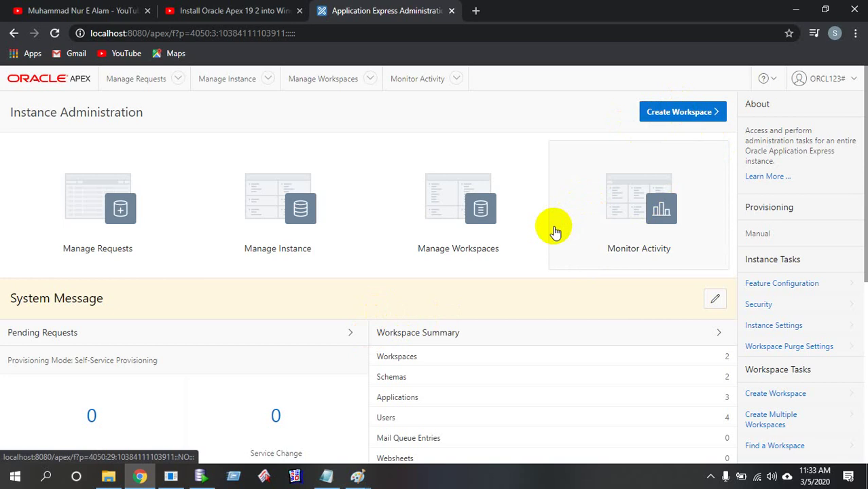
# Launch the Create Workspace wizard from Instance Administration
pyautogui.click(688, 118)
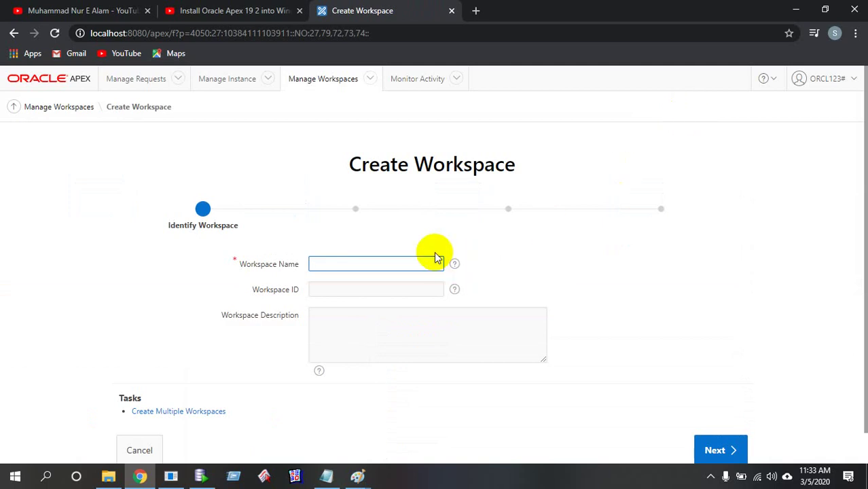
# Paste the copied Database User and Workspace block below the grant dba line in the notes
pyautogui.click(326, 476)
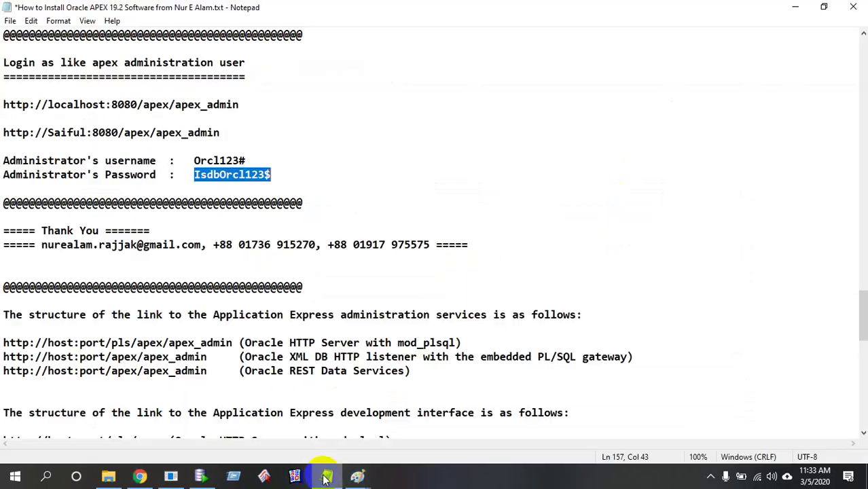
pyautogui.scroll(-8, 320, 411)
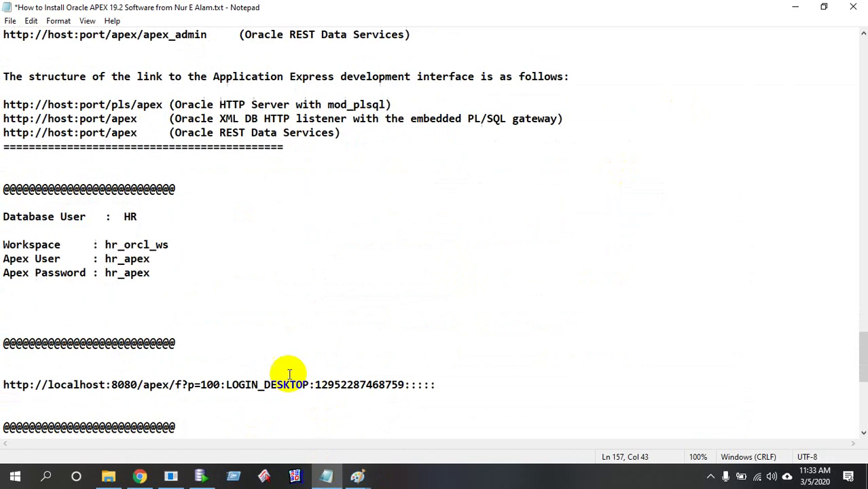
pyautogui.moveTo(183, 281); pyautogui.dragTo(4, 216)
pyautogui.hotkey('ctrl', 'c')
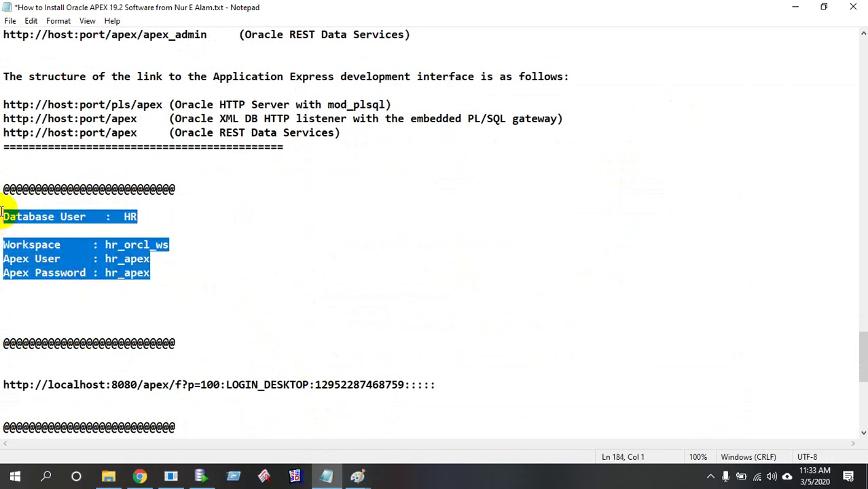
pyautogui.scroll(-2, 73, 326)
pyautogui.scroll(-2, 73, 325)
pyautogui.click(24, 365)
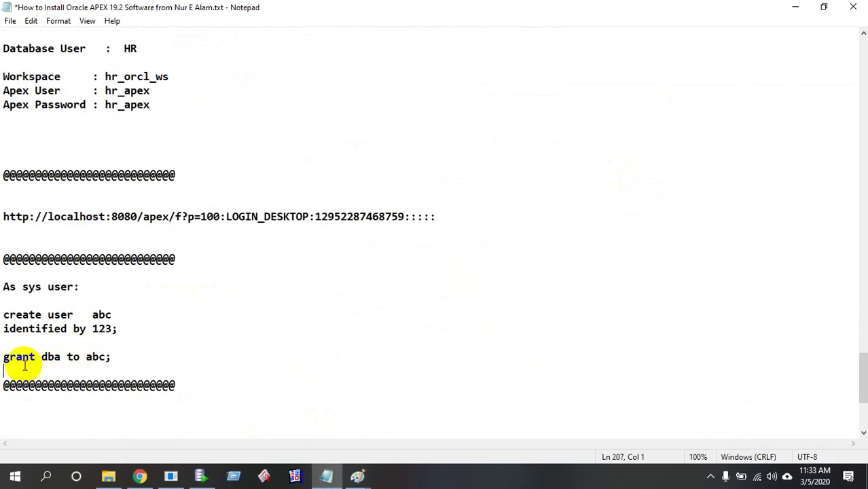
pyautogui.press('Return')
pyautogui.press('Return')
pyautogui.press('Return')
pyautogui.hotkey('ctrl', 'v')
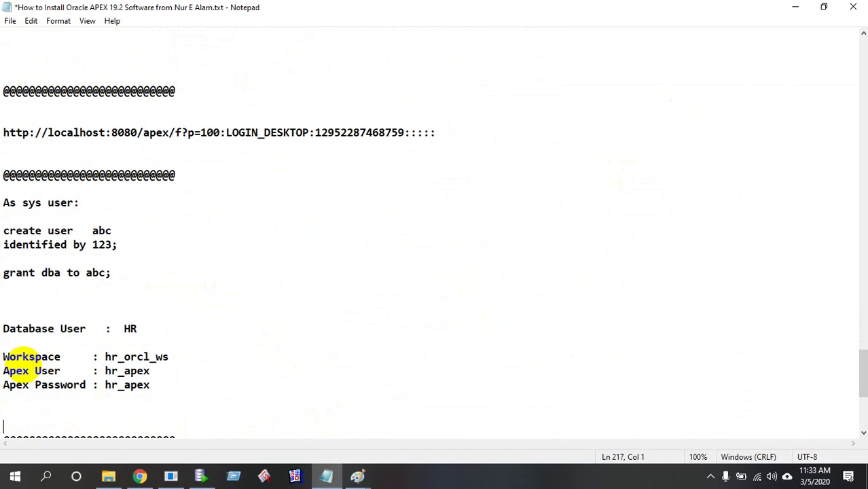
# Change the hr prefix to abc on the Database User, workspace, Apex User and password lines
pyautogui.moveTo(123, 329); pyautogui.dragTo(138, 331)
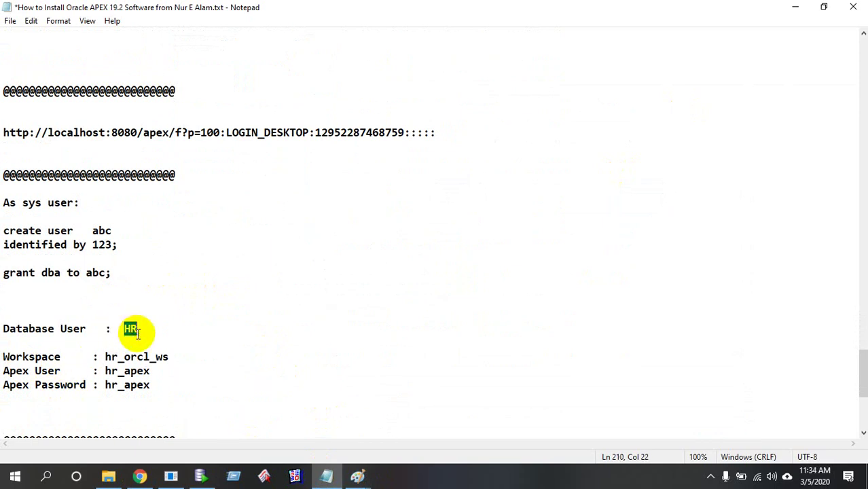
pyautogui.write('abc')
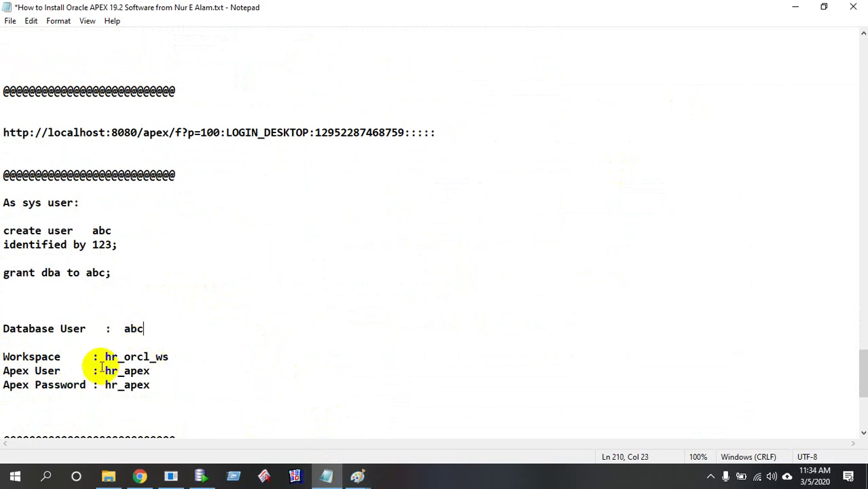
pyautogui.moveTo(106, 356); pyautogui.dragTo(115, 356)
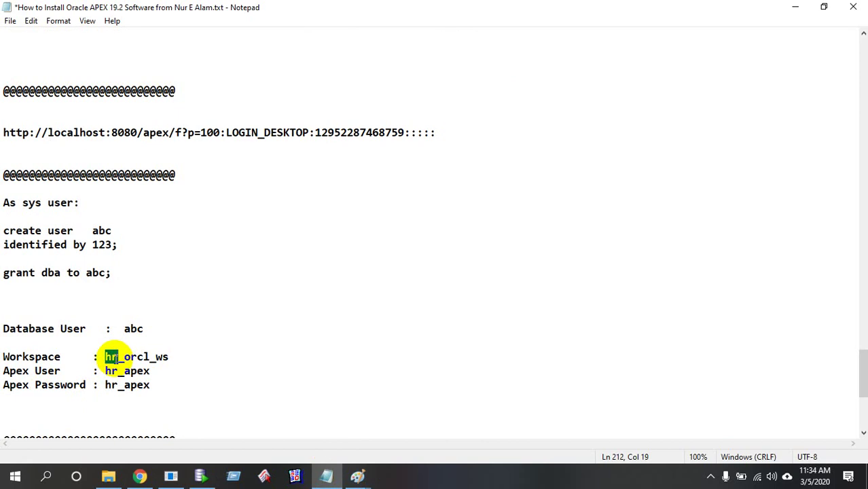
pyautogui.write('abc')
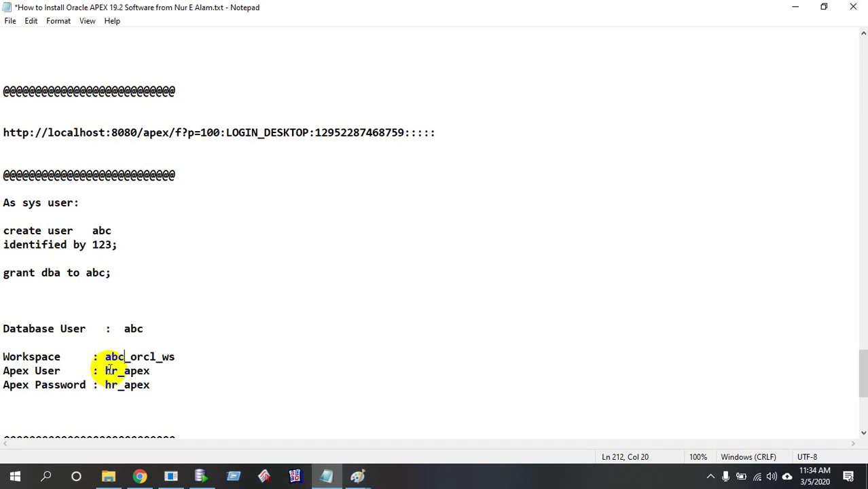
pyautogui.moveTo(106, 371); pyautogui.dragTo(115, 371)
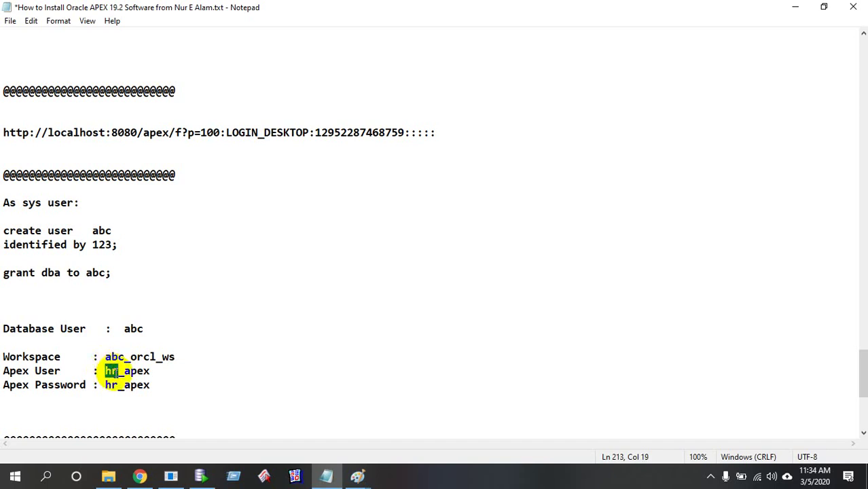
pyautogui.write('abc')
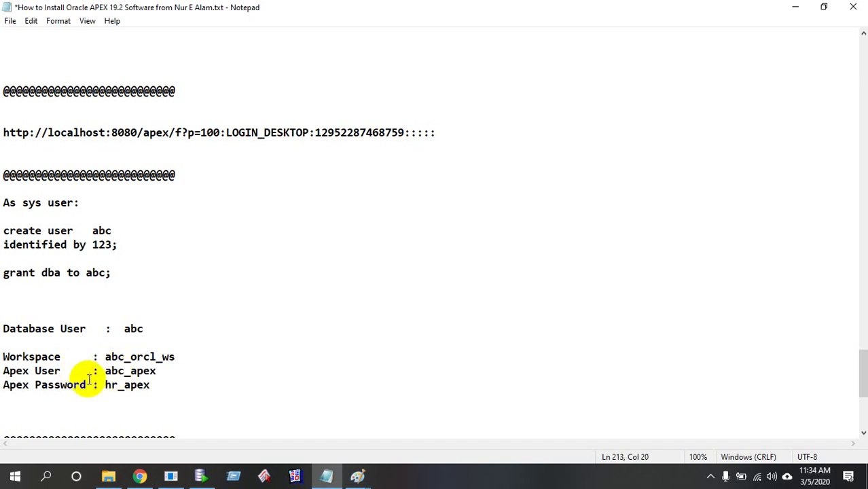
pyautogui.moveTo(106, 385); pyautogui.dragTo(117, 384)
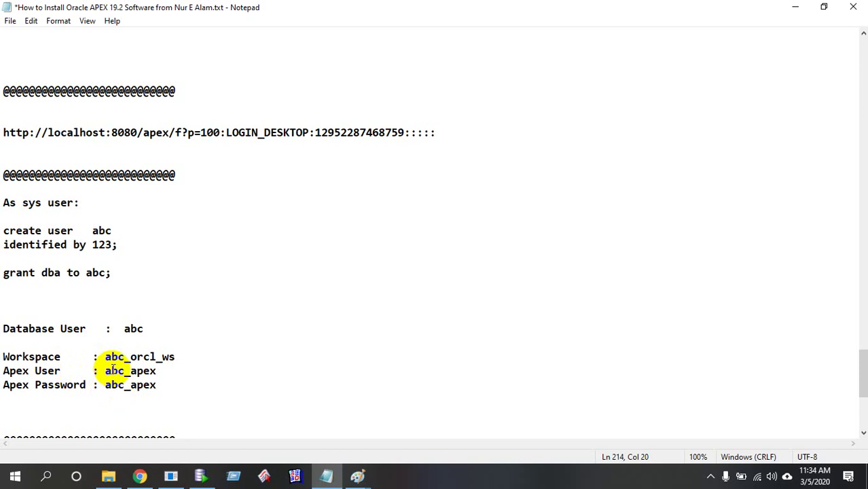
pyautogui.moveTo(106, 356); pyautogui.dragTo(168, 356)
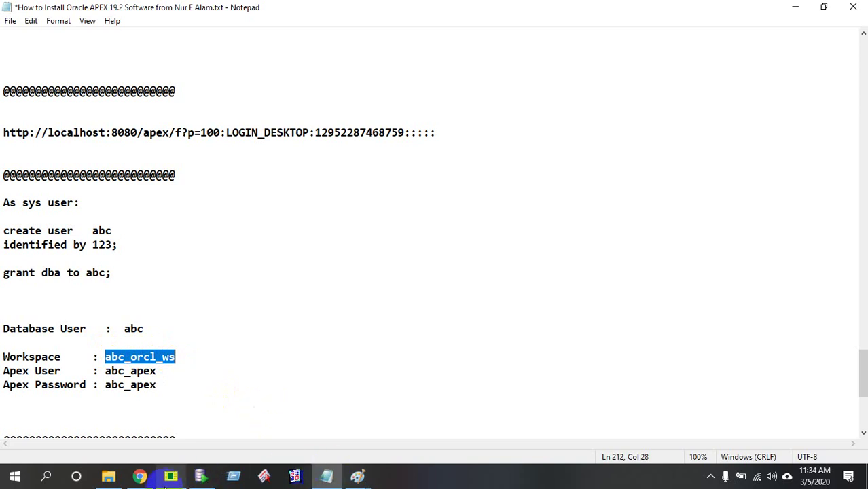
# Advance to Identify Schema and choose to re-use the existing schema ABC
pyautogui.click(139, 477)
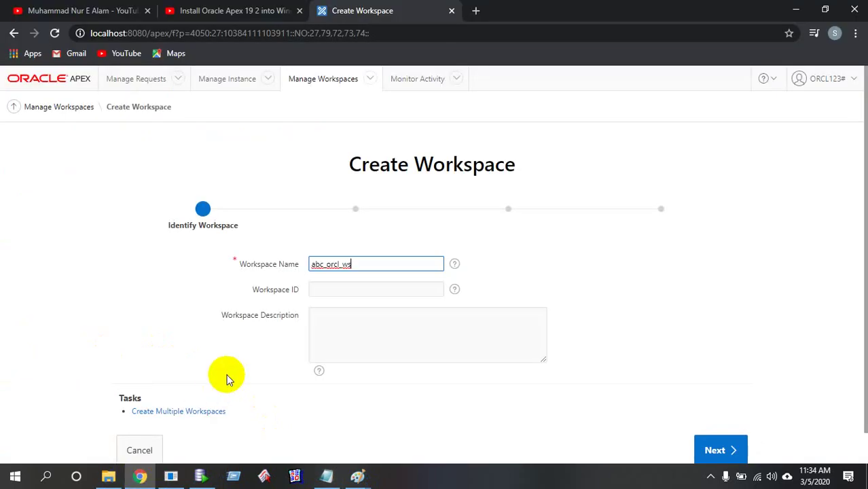
pyautogui.scroll(-1, 420, 390)
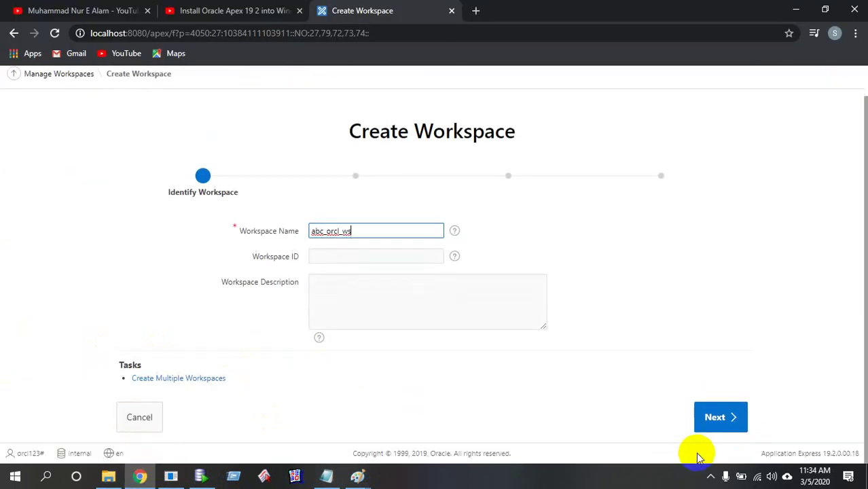
pyautogui.click(717, 425)
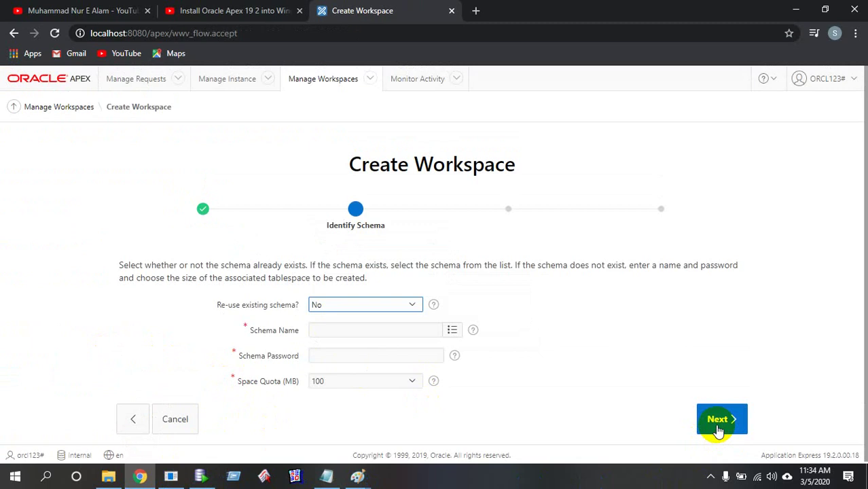
pyautogui.click(411, 306)
pyautogui.click(374, 328)
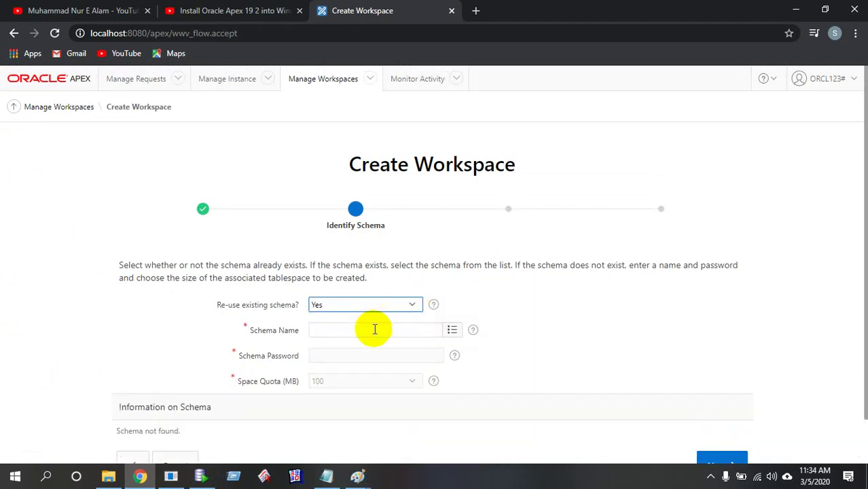
pyautogui.click(451, 331)
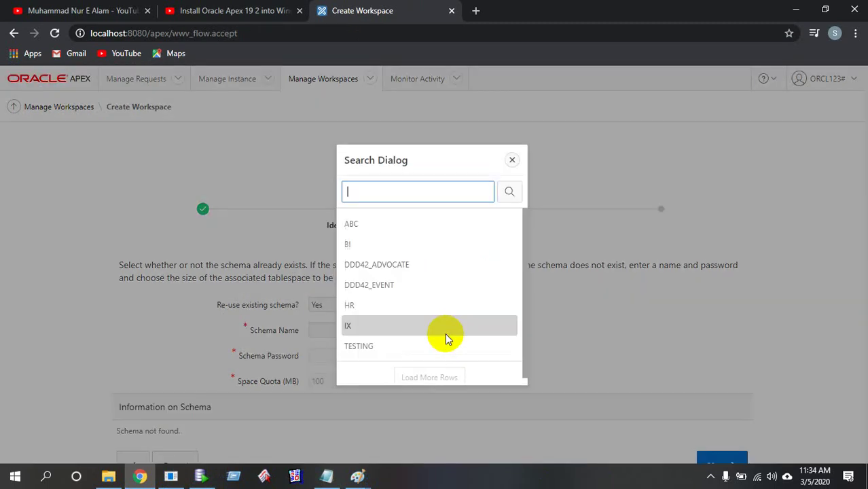
pyautogui.click(382, 231)
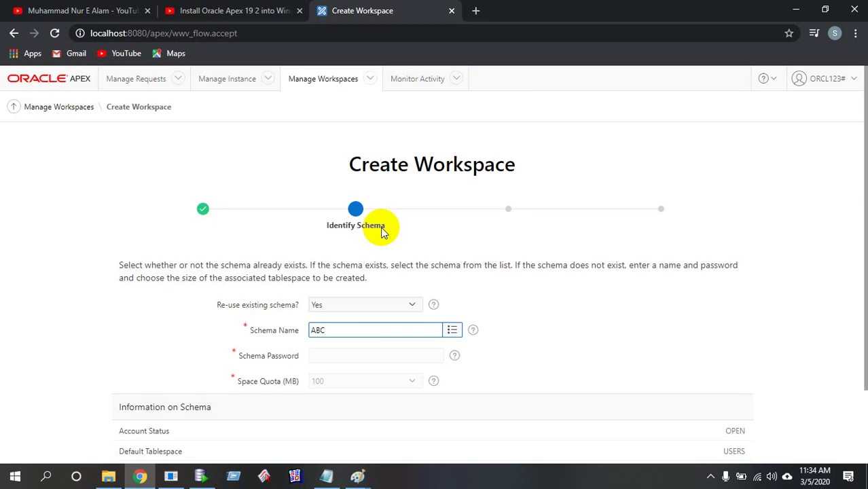
pyautogui.click(173, 476)
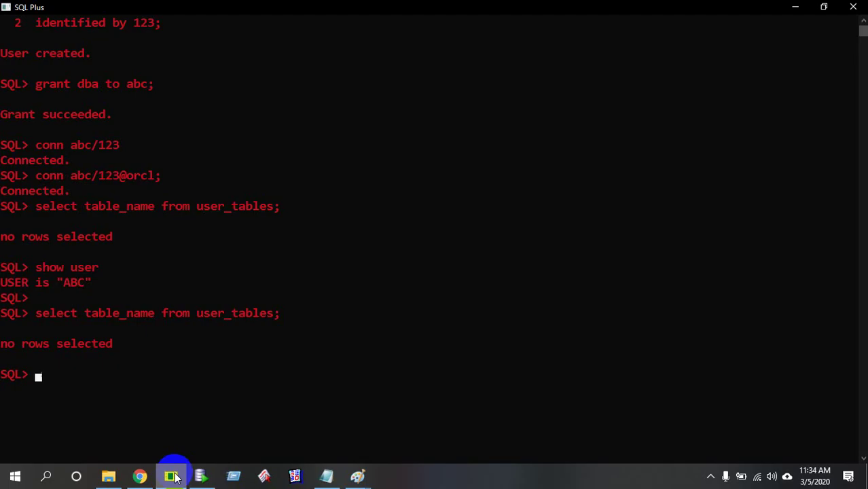
pyautogui.click(175, 477)
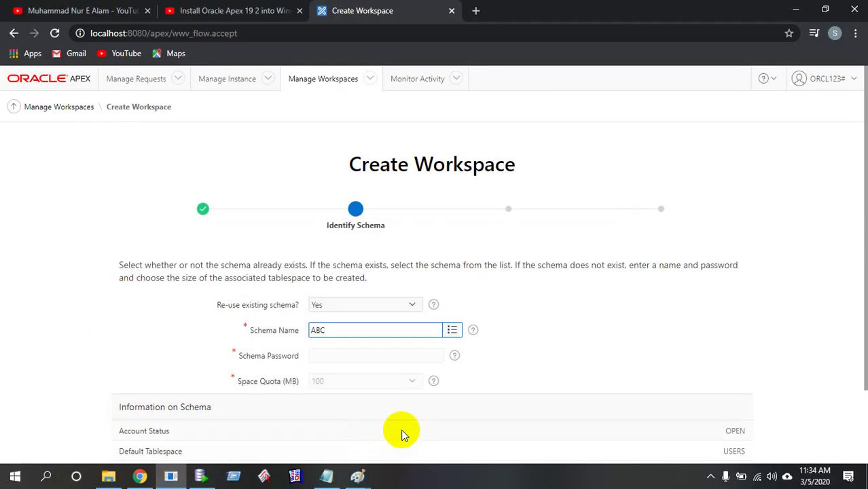
pyautogui.scroll(-2, 435, 442)
# On Identify Administrator, paste the administrator username copied from the notes
pyautogui.click(714, 416)
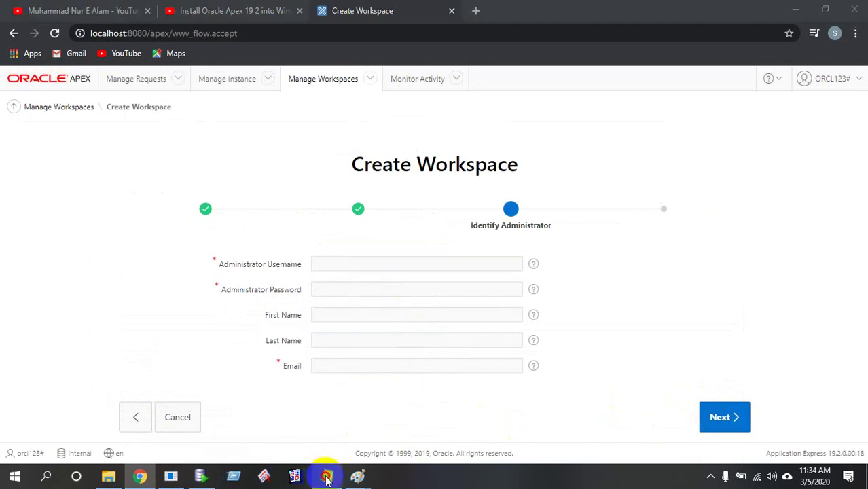
pyautogui.click(326, 476)
pyautogui.scroll(13, 179, 358)
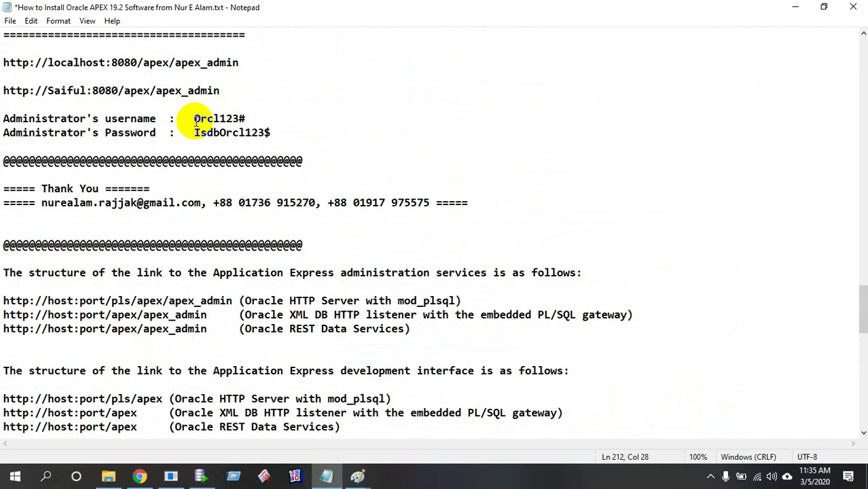
pyautogui.moveTo(195, 119); pyautogui.dragTo(242, 119)
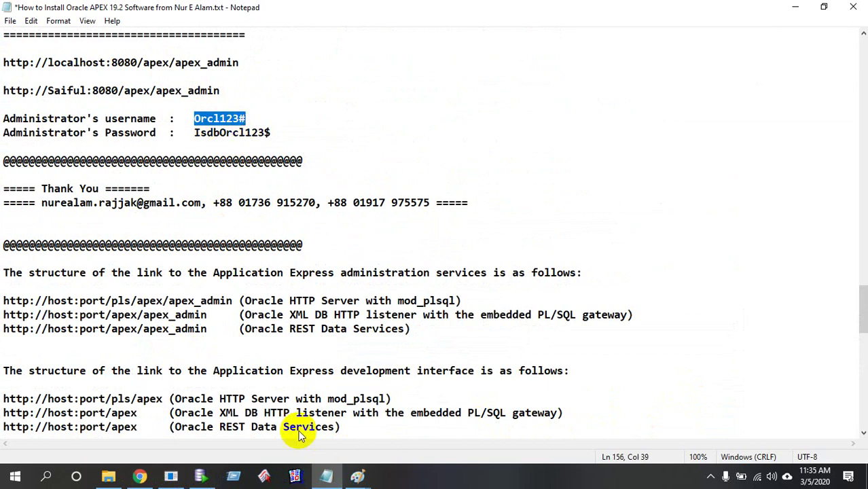
pyautogui.click(139, 476)
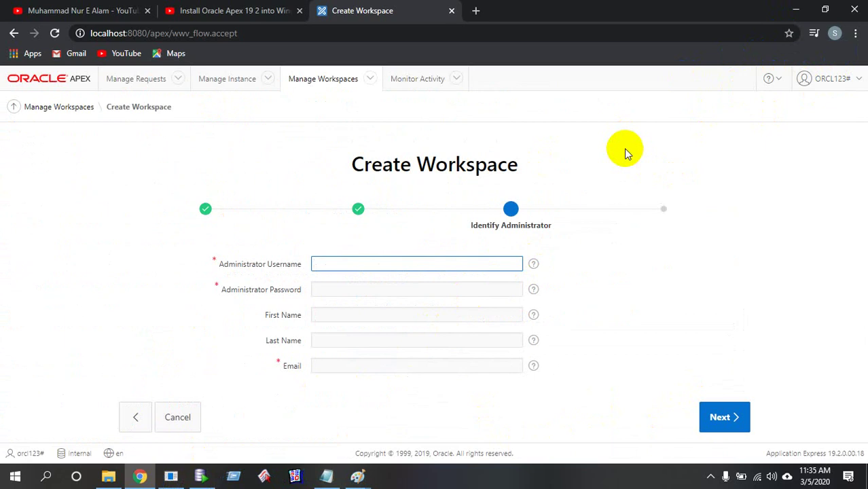
pyautogui.hotkey('ctrl', 'v')
# Paste the administrator password from the notes, fill in the e-mail, and continue
pyautogui.click(372, 282)
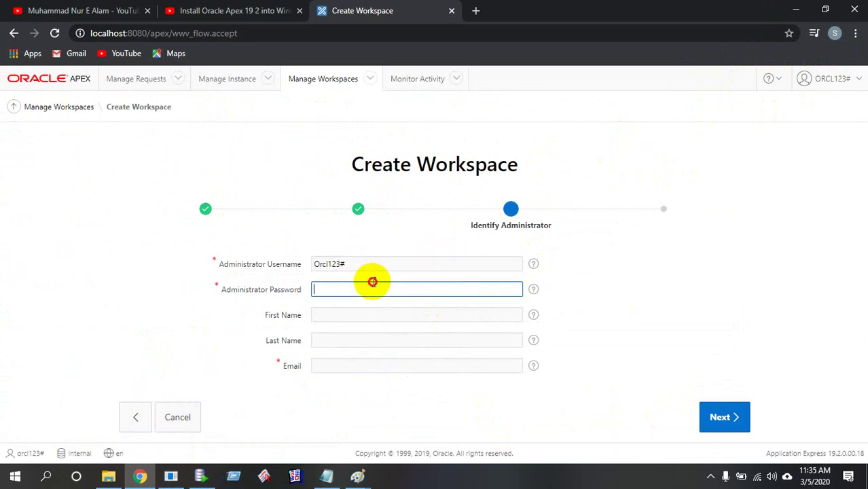
pyautogui.click(321, 479)
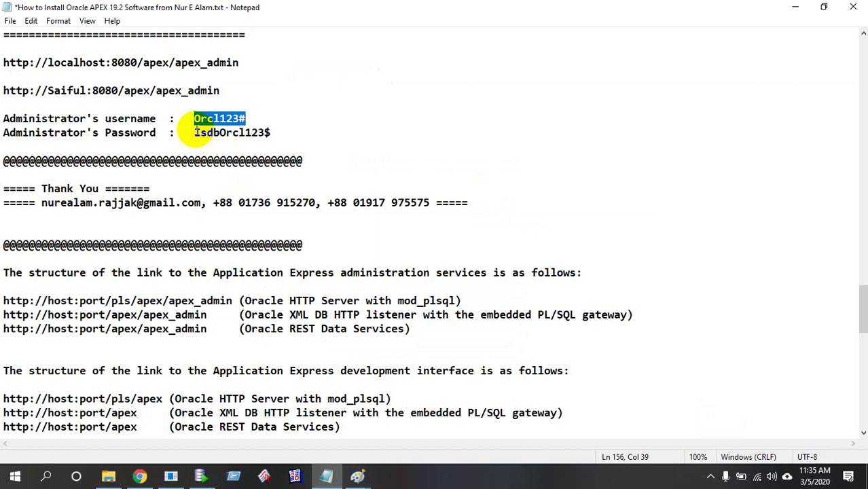
pyautogui.moveTo(195, 132); pyautogui.dragTo(285, 146)
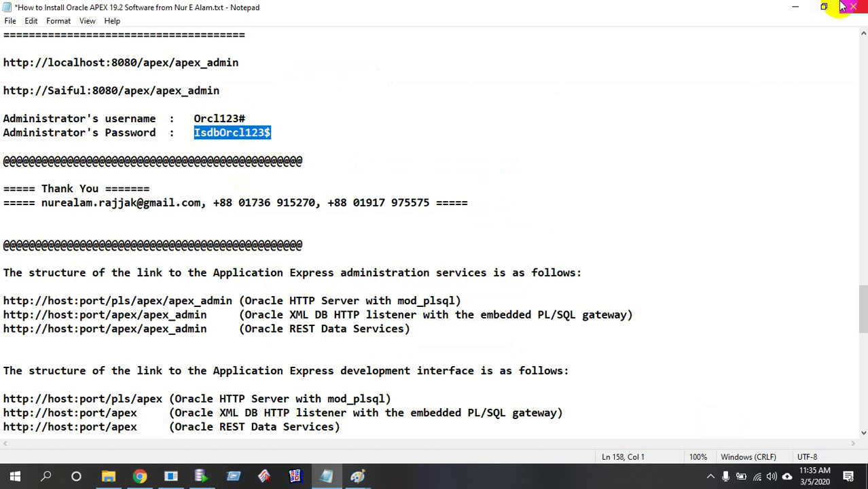
pyautogui.click(794, 9)
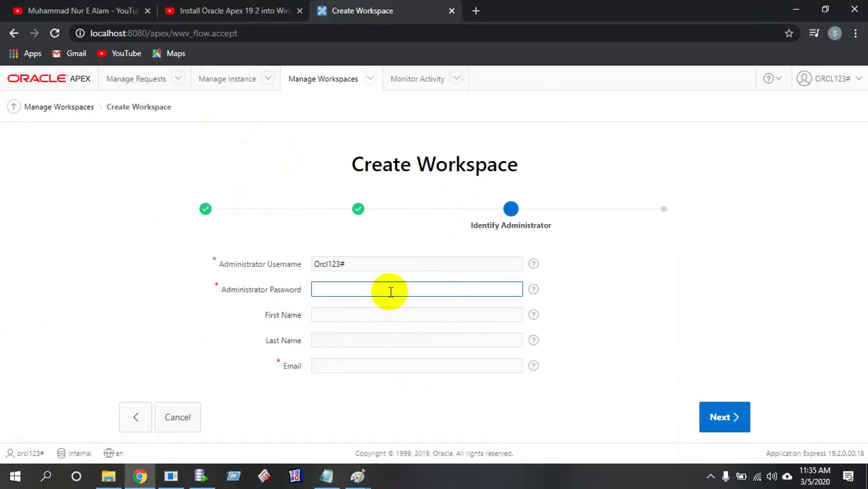
pyautogui.hotkey('ctrl', 'v')
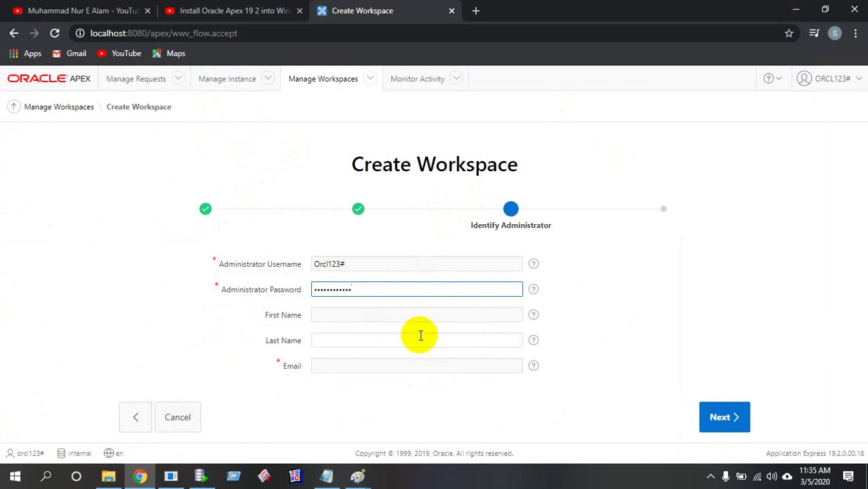
pyautogui.click(410, 365)
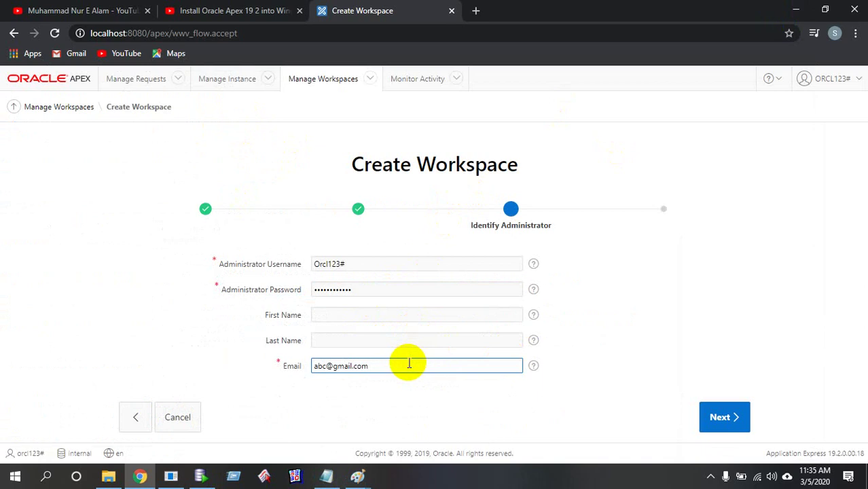
pyautogui.click(728, 426)
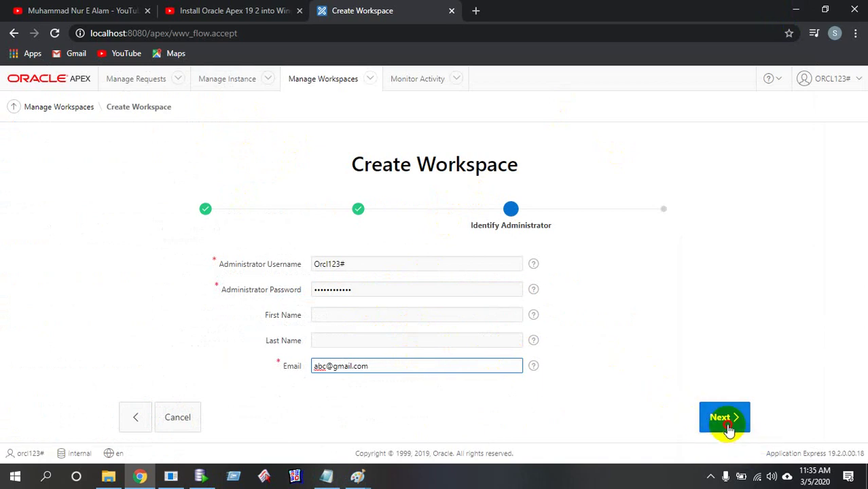
# Confirm the request to create workspace abc_orcl_ws on schema ABC and finish
pyautogui.scroll(-2, 728, 426)
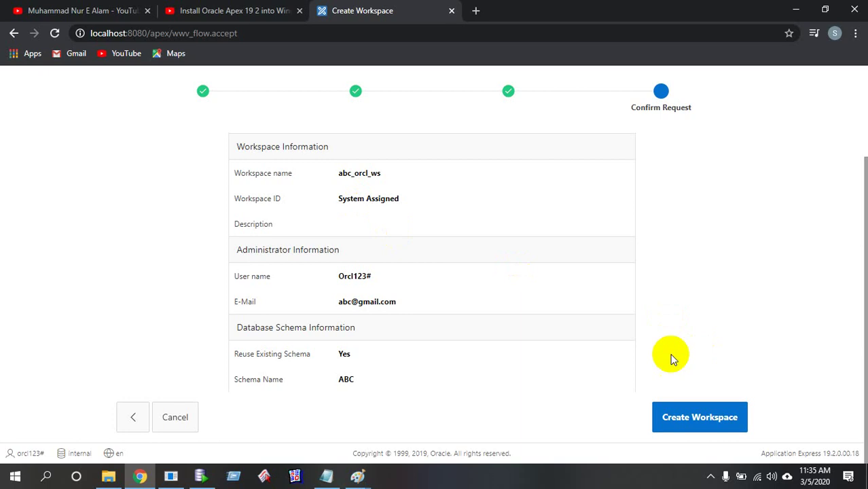
pyautogui.click(686, 419)
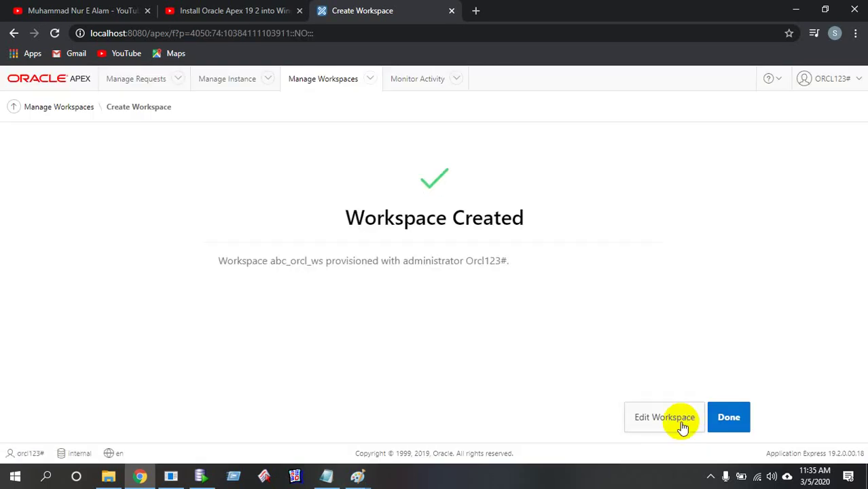
pyautogui.click(738, 426)
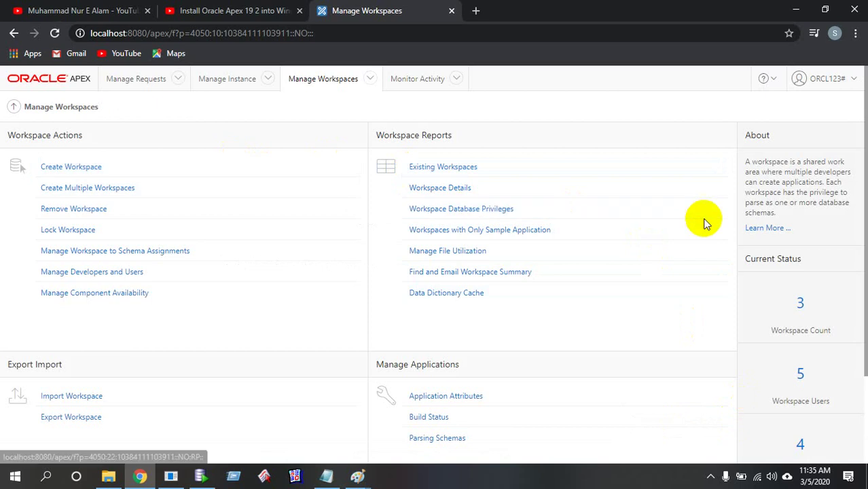
# Open the workspace users list and start creating a new user
pyautogui.click(802, 372)
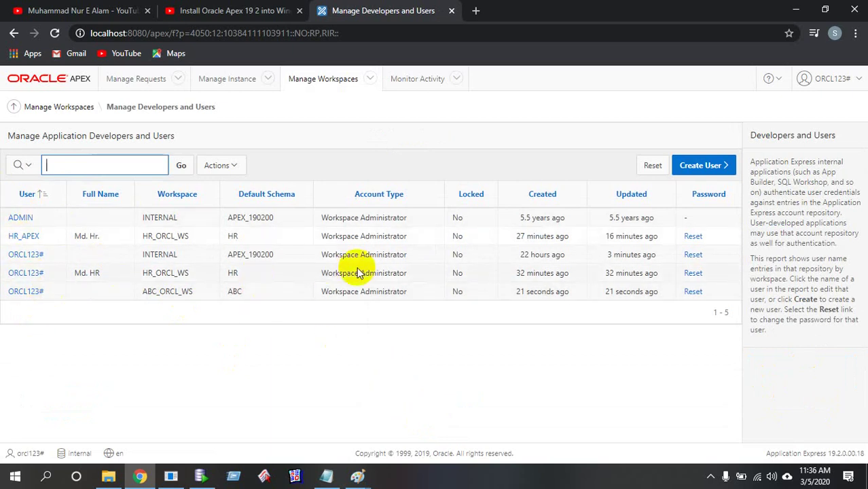
pyautogui.click(684, 165)
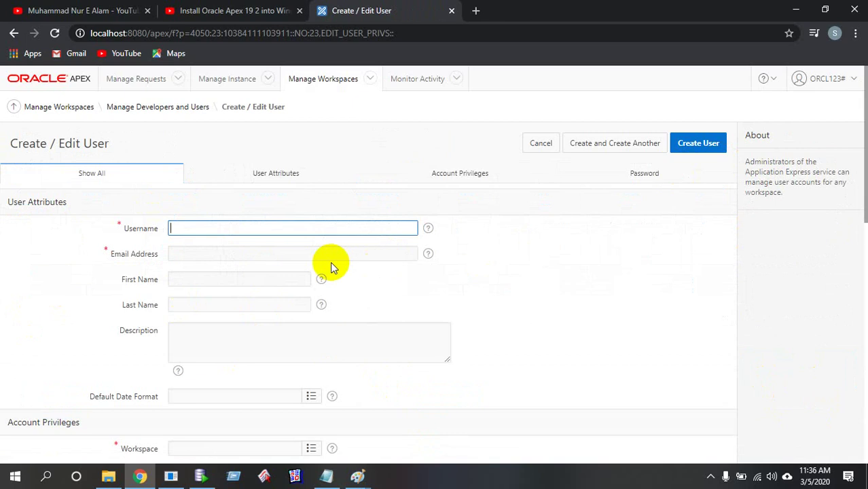
pyautogui.click(327, 477)
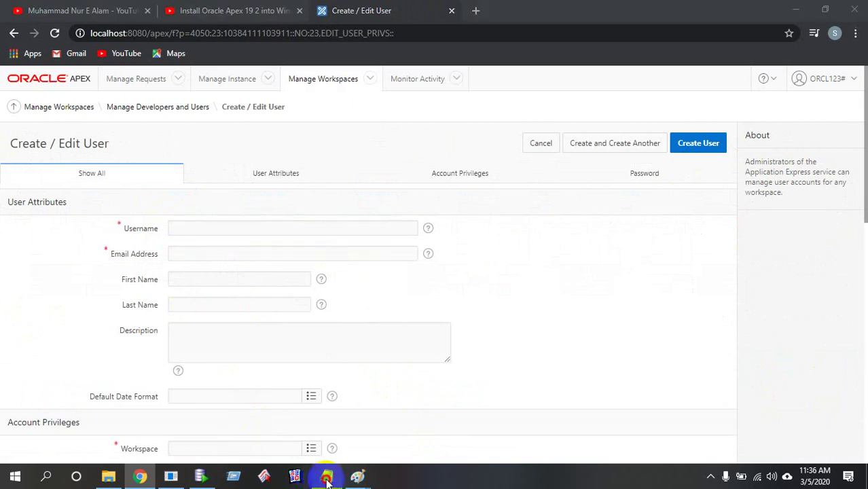
pyautogui.click(327, 476)
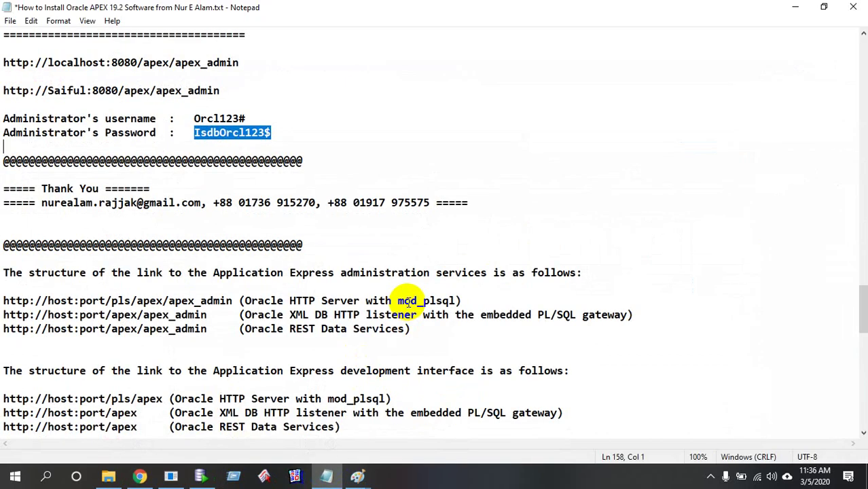
pyautogui.scroll(-13, 408, 302)
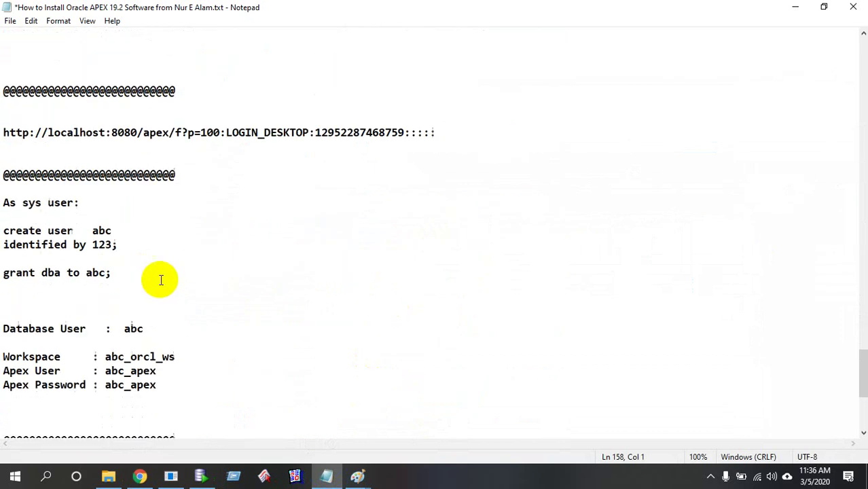
pyautogui.scroll(-2, 161, 280)
# Copy abc_apex from the notes into Username and begin entering the e-mail address
pyautogui.moveTo(106, 288); pyautogui.dragTo(158, 287)
pyautogui.hotkey('ctrl', 'c')
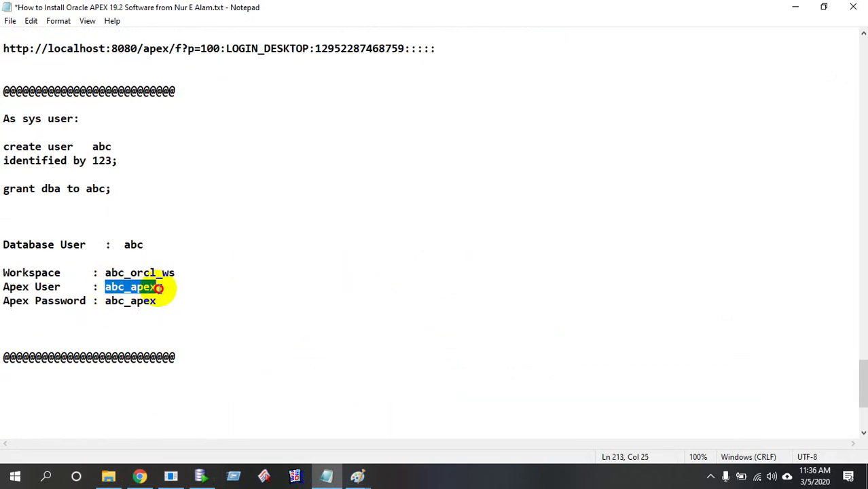
pyautogui.click(140, 475)
pyautogui.moveTo(141, 473); pyautogui.dragTo(335, 481)
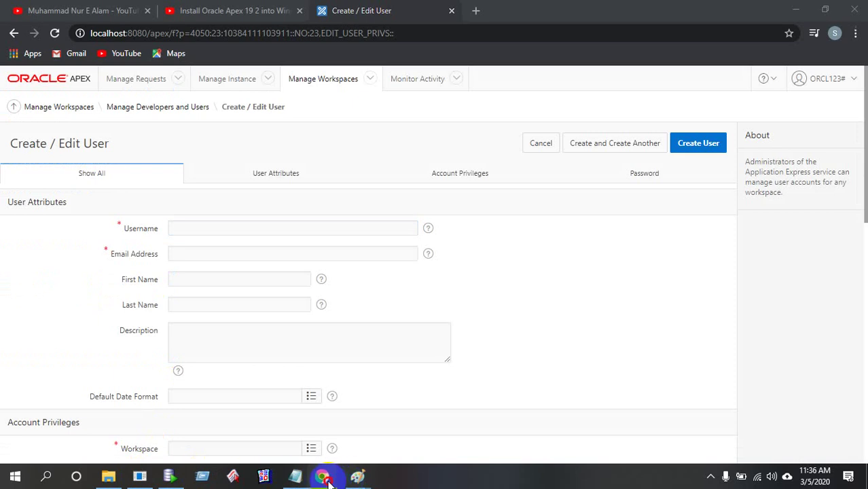
pyautogui.click(232, 227)
pyautogui.hotkey('ctrl', 'v')
pyautogui.click(245, 252)
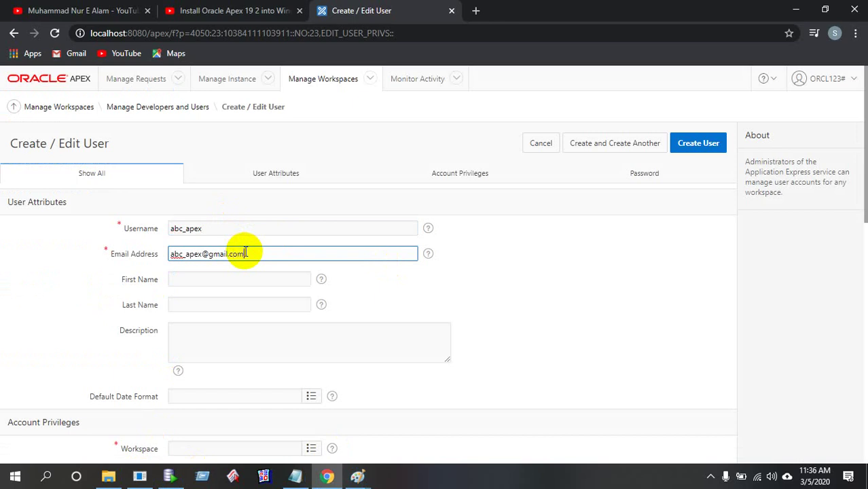
pyautogui.scroll(-2, 265, 253)
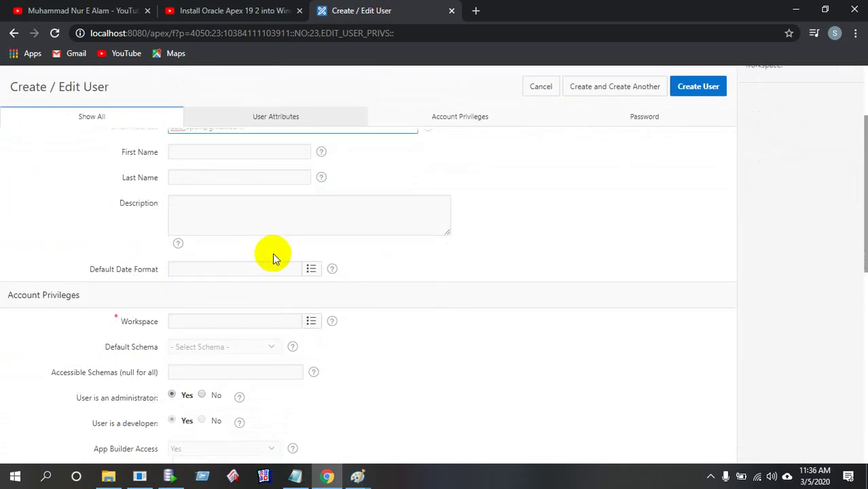
pyautogui.scroll(-1, 272, 253)
# Assign the user to workspace ABC_ORCL_WS with default schema ABC
pyautogui.click(314, 256)
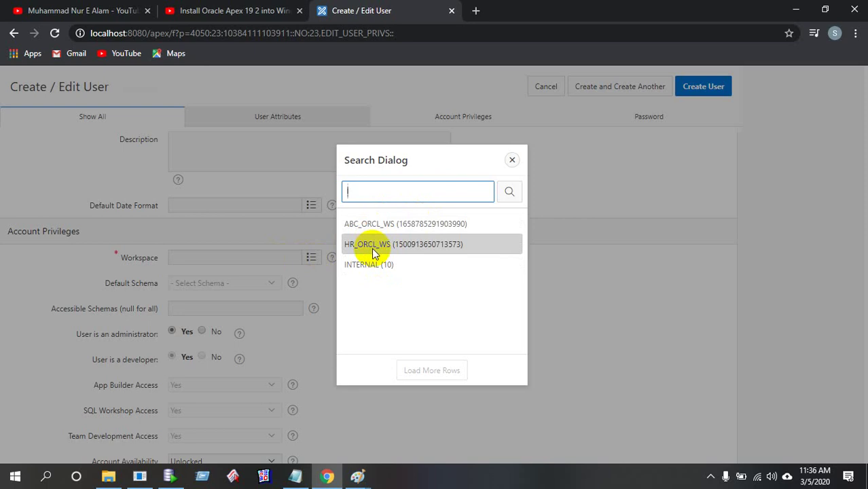
pyautogui.click(386, 231)
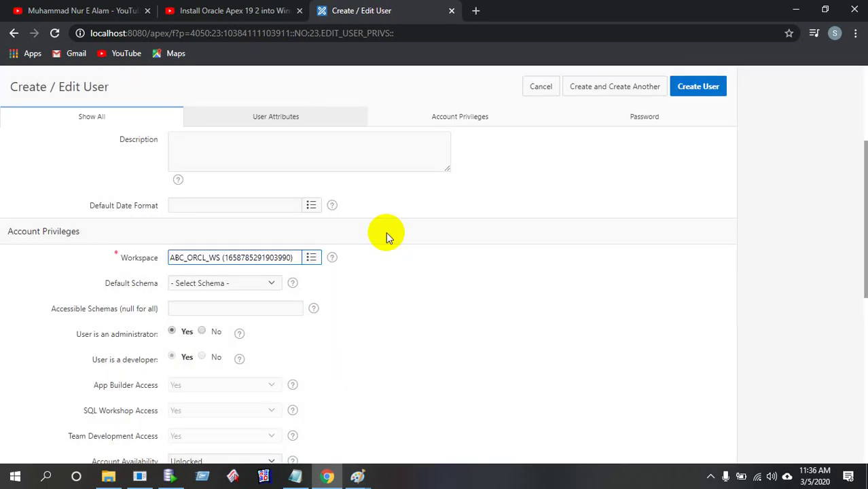
pyautogui.click(272, 282)
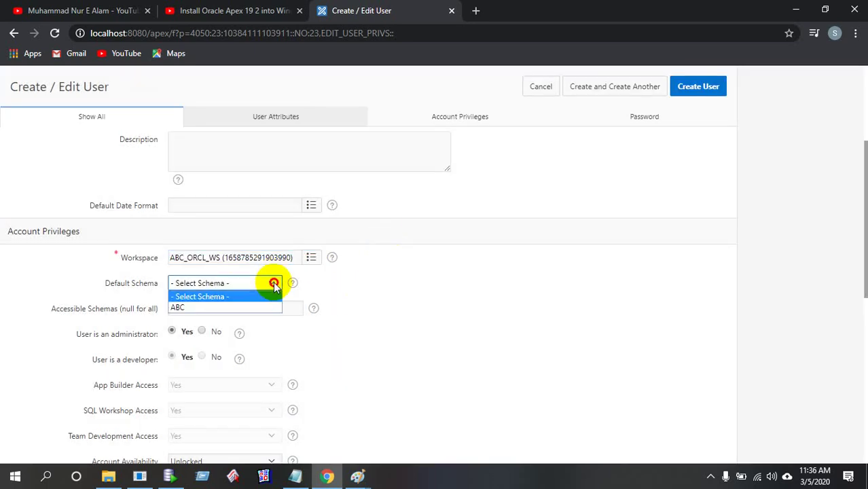
pyautogui.click(222, 308)
pyautogui.scroll(-1, 260, 292)
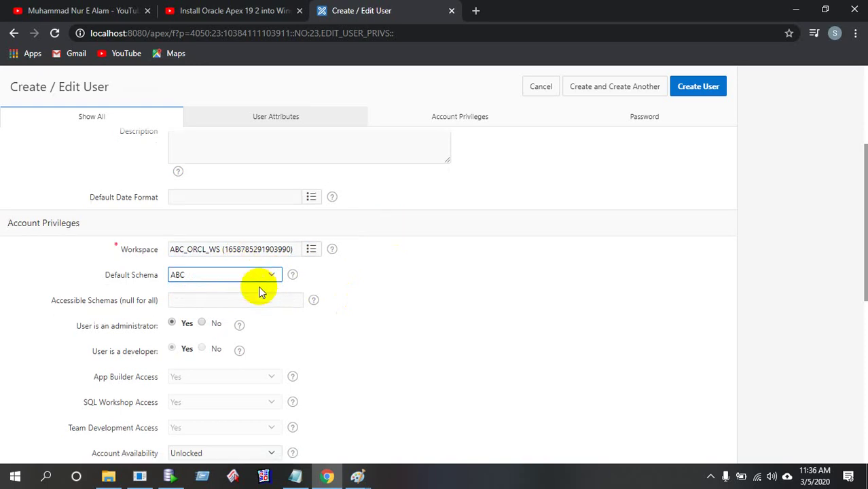
pyautogui.scroll(-2, 250, 293)
pyautogui.scroll(-2, 250, 293)
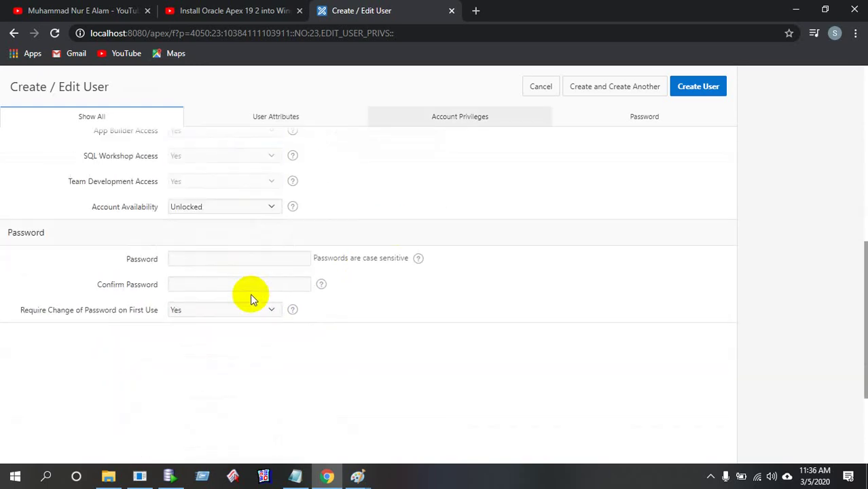
# Paste the APEX password from the notes into both password fields
pyautogui.click(270, 260)
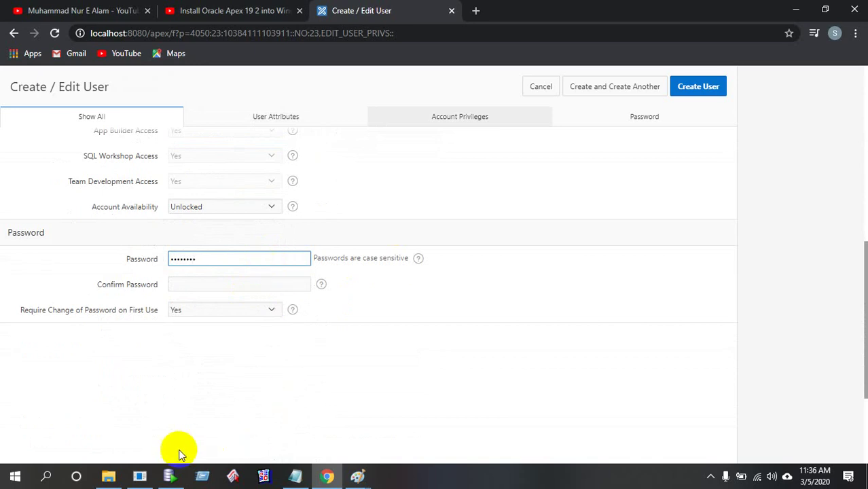
pyautogui.click(295, 474)
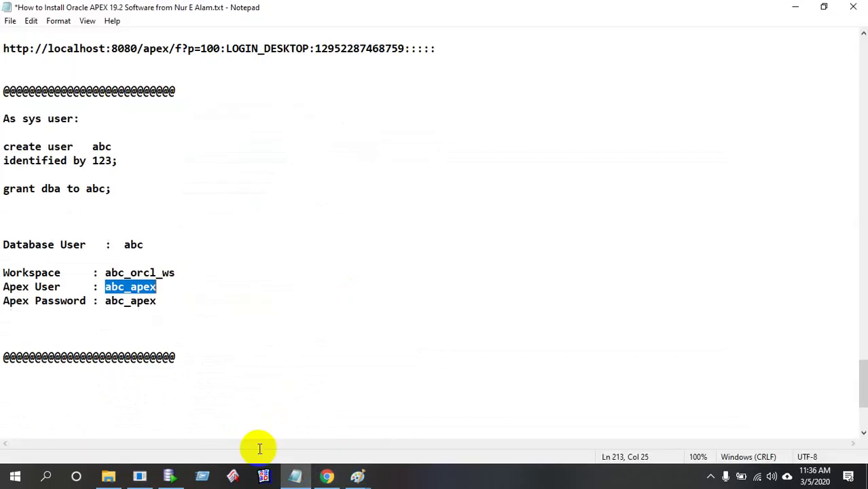
pyautogui.click(112, 290)
pyautogui.moveTo(106, 301); pyautogui.dragTo(155, 301)
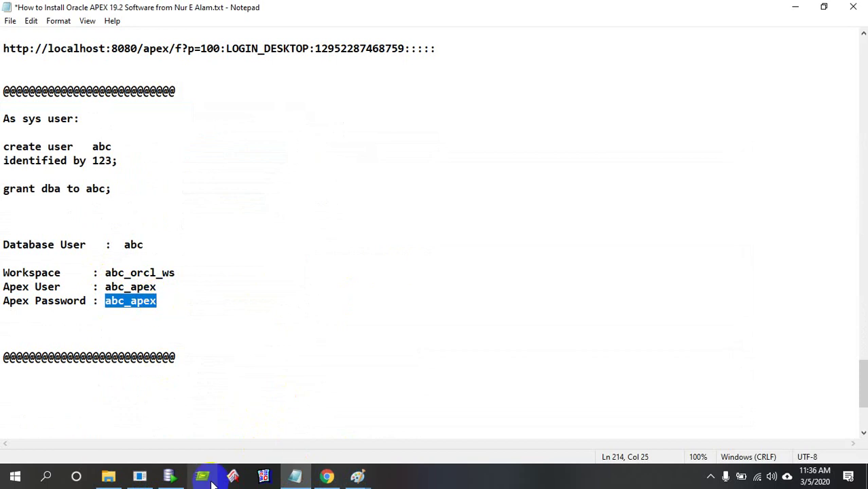
pyautogui.click(316, 482)
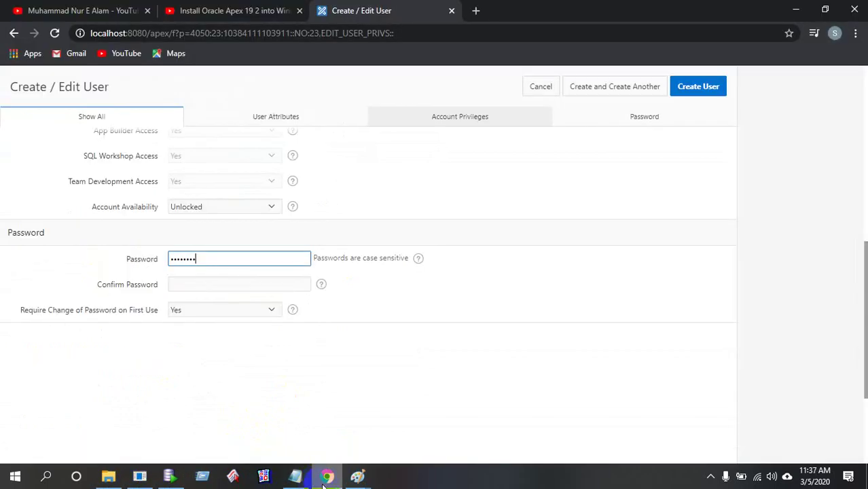
pyautogui.moveTo(217, 258); pyautogui.dragTo(144, 272)
pyautogui.hotkey('ctrl', 'v')
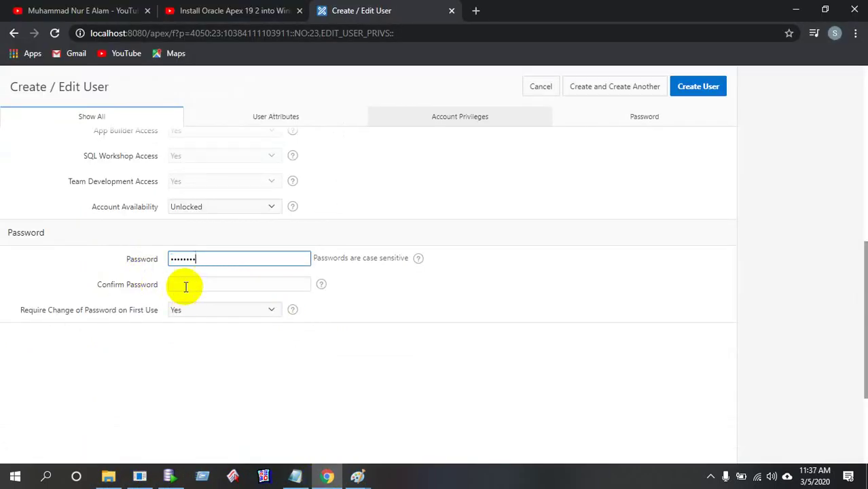
pyautogui.click(184, 286)
pyautogui.hotkey('ctrl', 'v')
# Set Require Change of Password to No and create the user
pyautogui.click(204, 309)
pyautogui.click(196, 340)
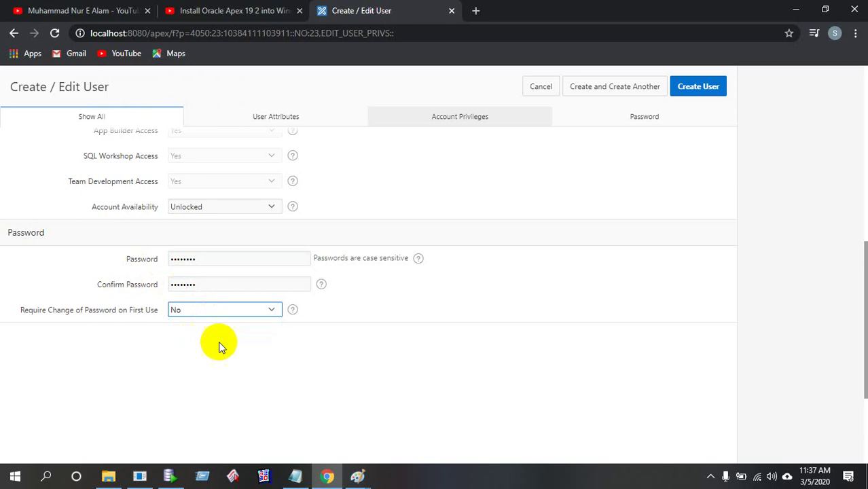
pyautogui.scroll(1, 722, 91)
pyautogui.click(722, 91)
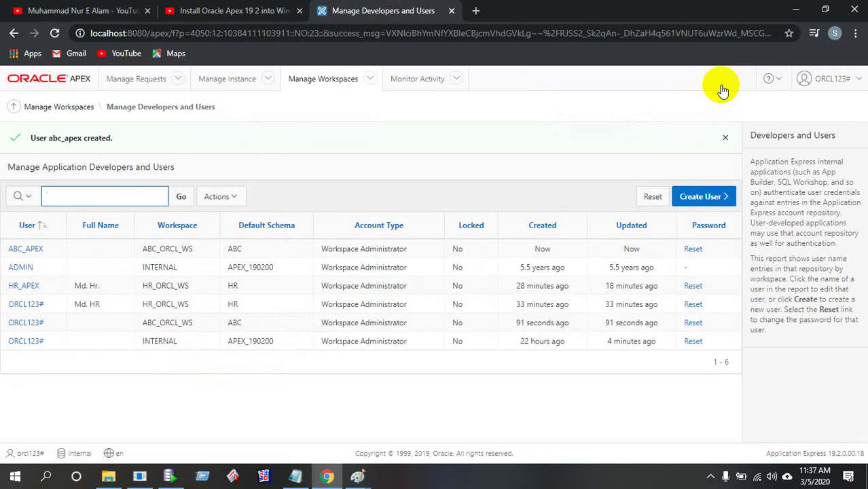
# Sign out of administration and load the sign-in page at localhost:8080/apex/
pyautogui.click(836, 80)
pyautogui.click(697, 242)
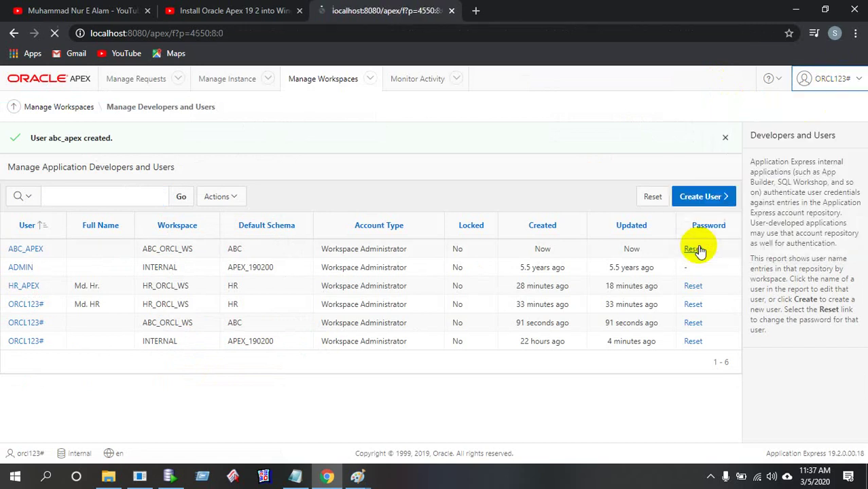
pyautogui.click(275, 38)
pyautogui.click(272, 38)
pyautogui.press('BackSpace')
pyautogui.press('BackSpace')
pyautogui.press('BackSpace')
pyautogui.press('BackSpace')
pyautogui.press('BackSpace')
pyautogui.press('BackSpace')
pyautogui.press('BackSpace')
pyautogui.press('BackSpace')
pyautogui.press('BackSpace')
pyautogui.press('BackSpace')
pyautogui.press('BackSpace')
pyautogui.press('BackSpace')
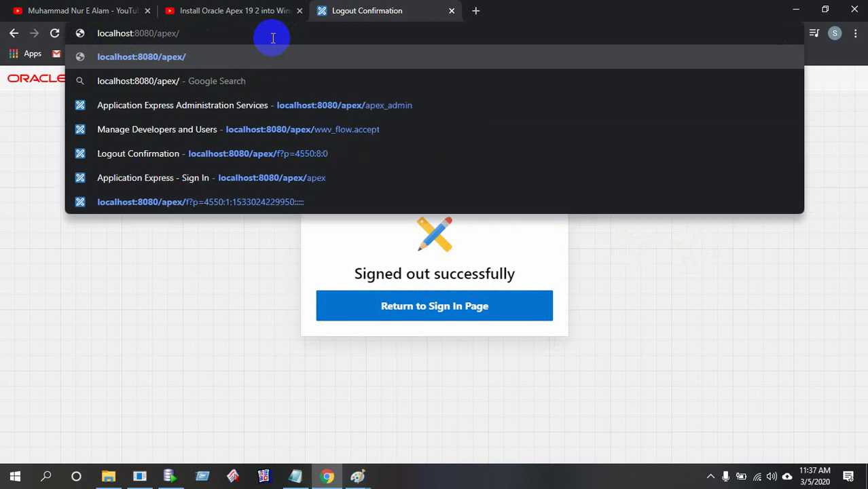
pyautogui.press('Return')
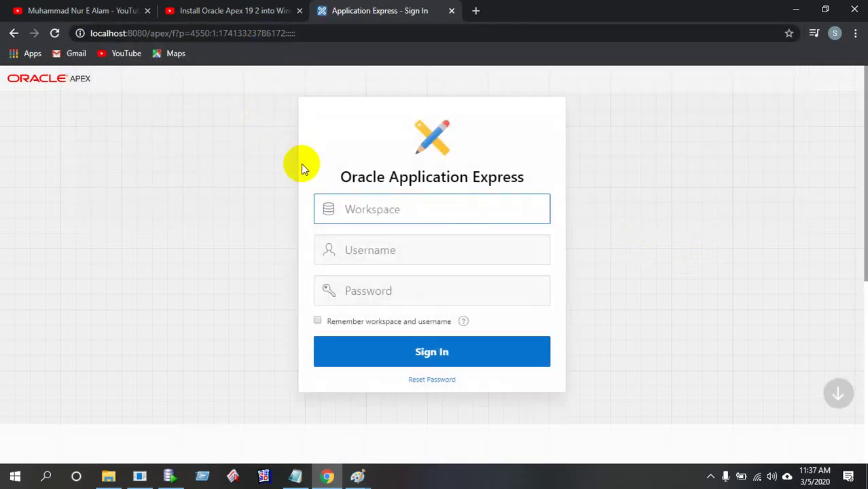
# Paste workspace name abc_orcl_ws from the notes into the sign-in form
pyautogui.click(298, 479)
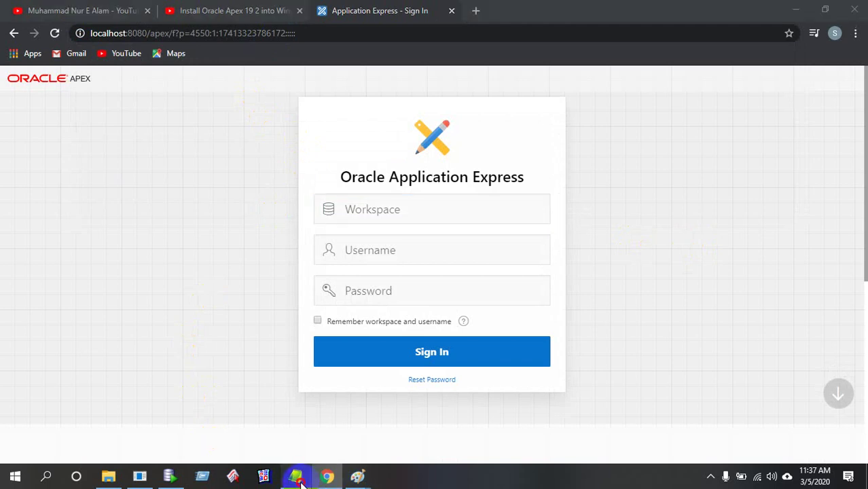
pyautogui.click(105, 273)
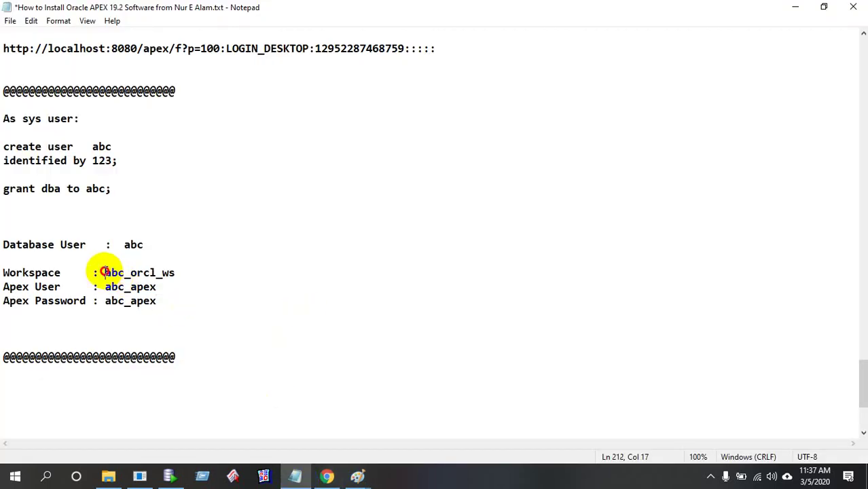
pyautogui.moveTo(103, 272); pyautogui.dragTo(178, 274)
pyautogui.hotkey('ctrl', 'c')
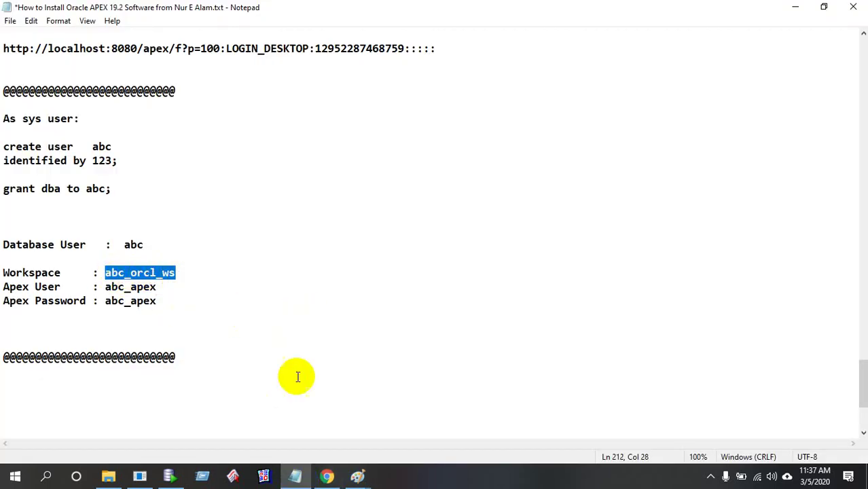
pyautogui.click(327, 477)
pyautogui.hotkey('ctrl', 'v')
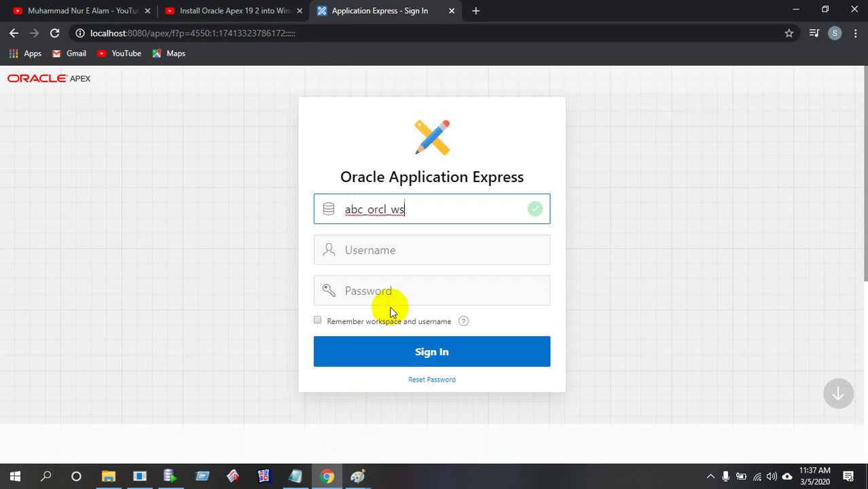
# Enter username abc_apex and the password, tick Remember, and sign in
pyautogui.click(295, 477)
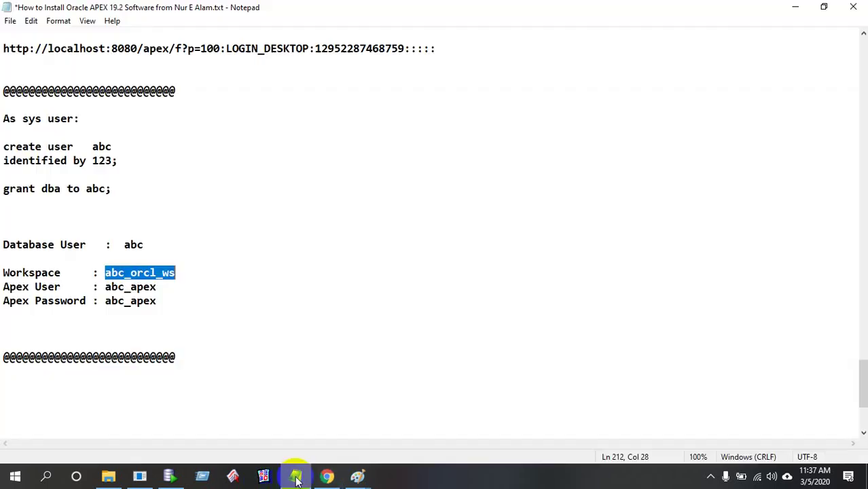
pyautogui.moveTo(105, 288); pyautogui.dragTo(174, 288)
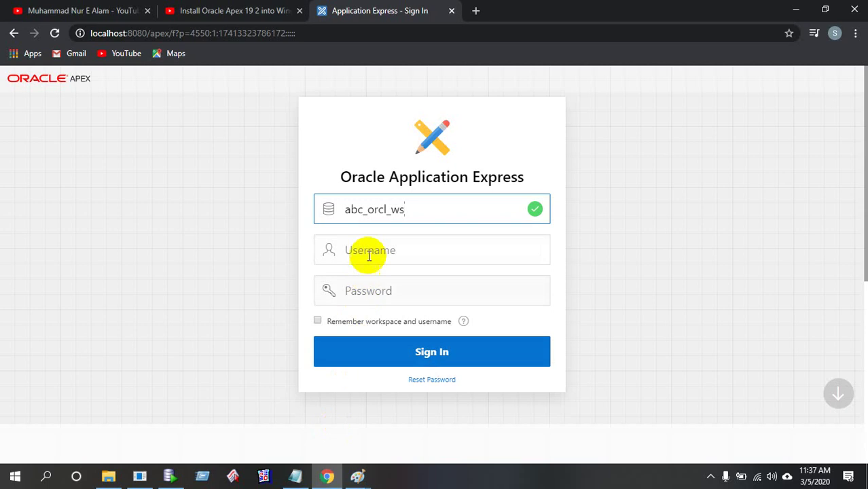
pyautogui.click(368, 248)
pyautogui.write('abc_apex')
pyautogui.click(350, 299)
pyautogui.write('abc_apex')
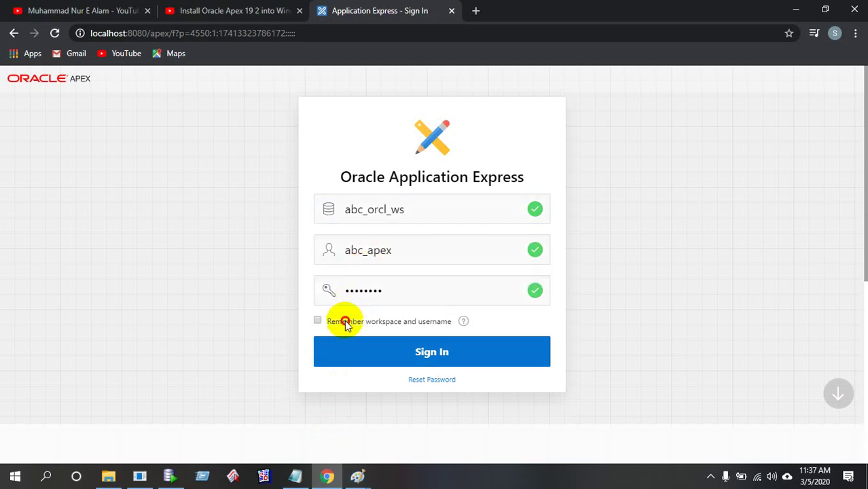
pyautogui.click(345, 322)
pyautogui.click(382, 360)
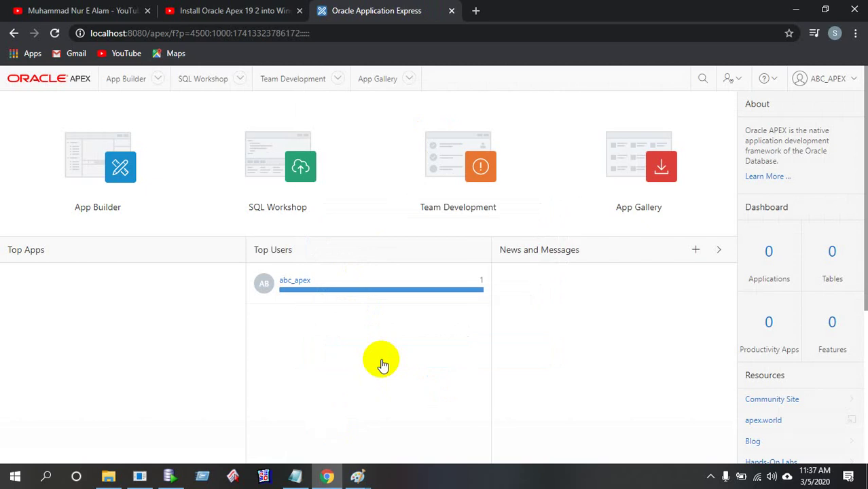
# Create a new App Builder application named IsDb-BISEW
pyautogui.click(100, 181)
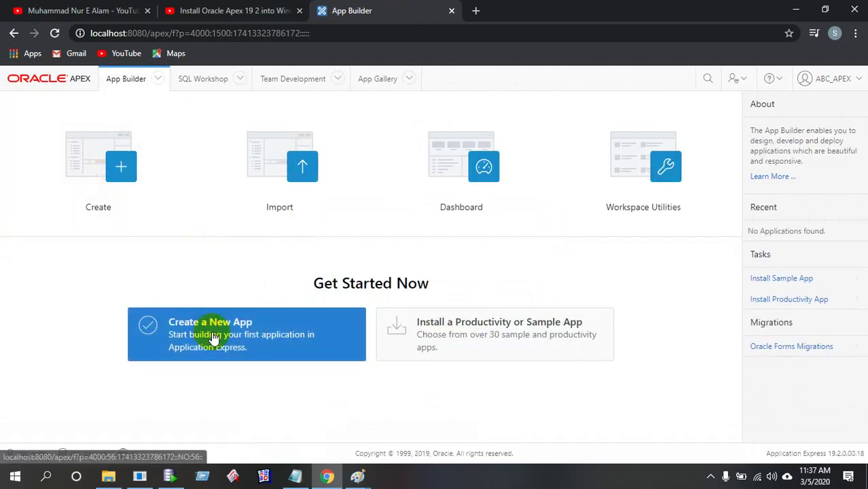
pyautogui.click(269, 332)
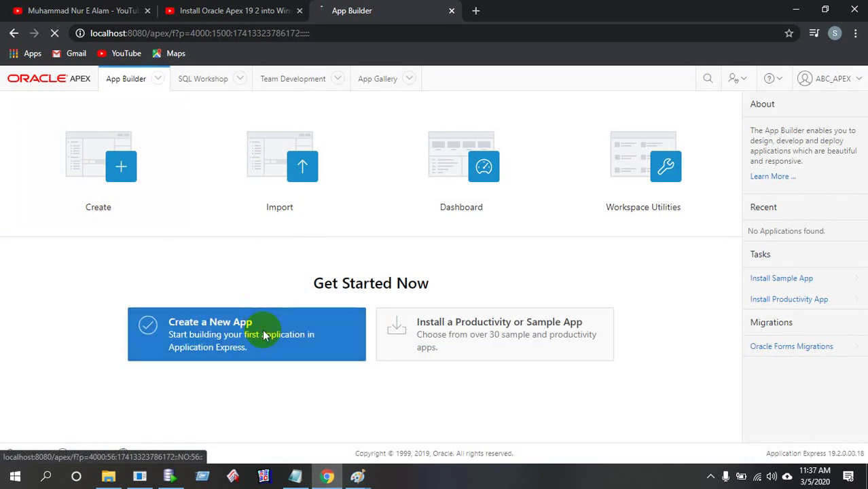
pyautogui.click(254, 281)
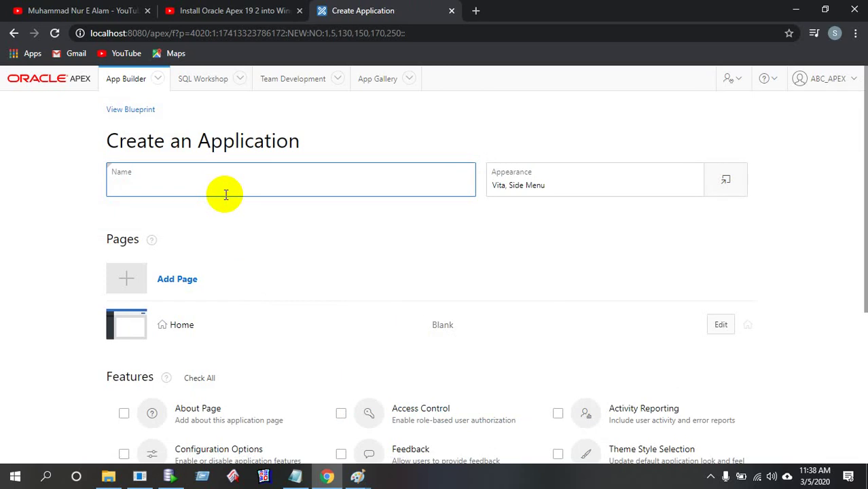
pyautogui.write('IsDb-BISEW')
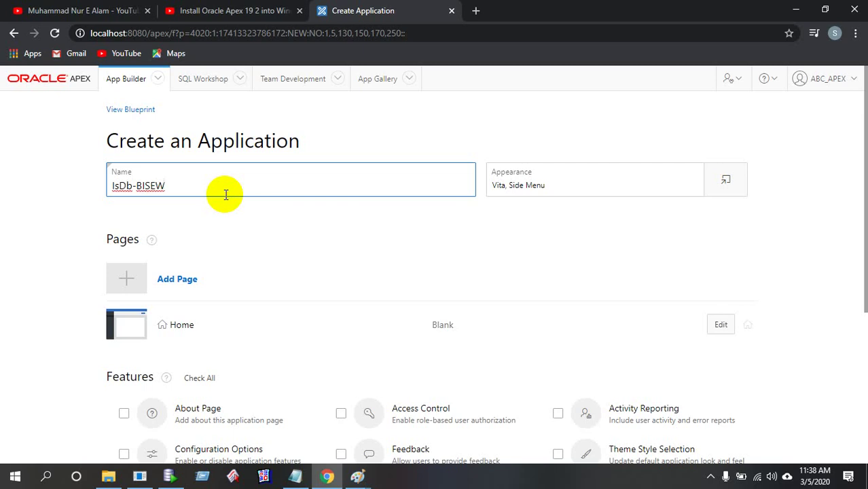
pyautogui.scroll(-3, 315, 301)
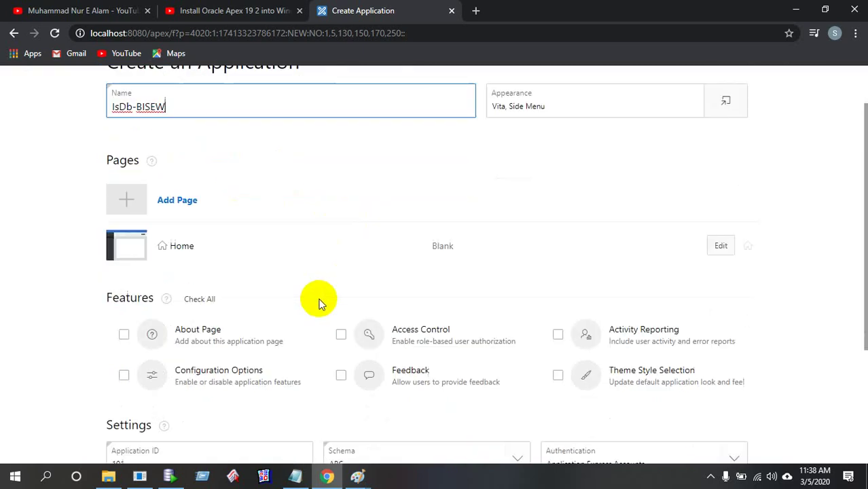
pyautogui.scroll(-1, 450, 406)
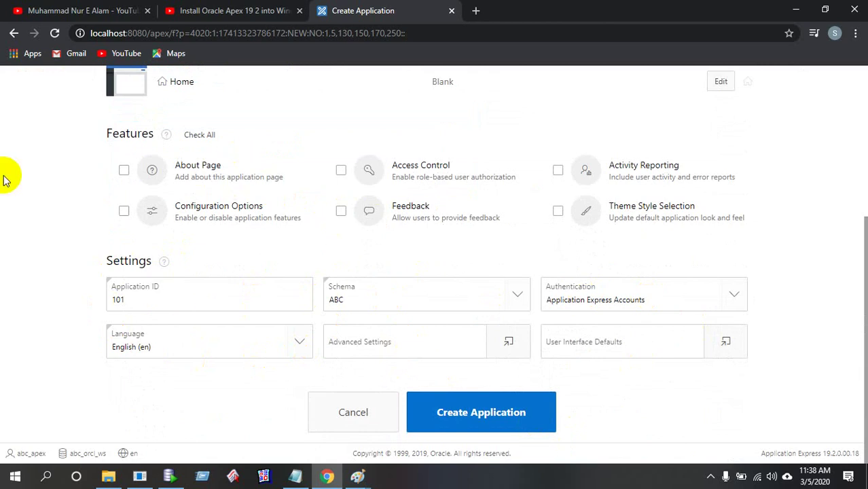
pyautogui.click(478, 414)
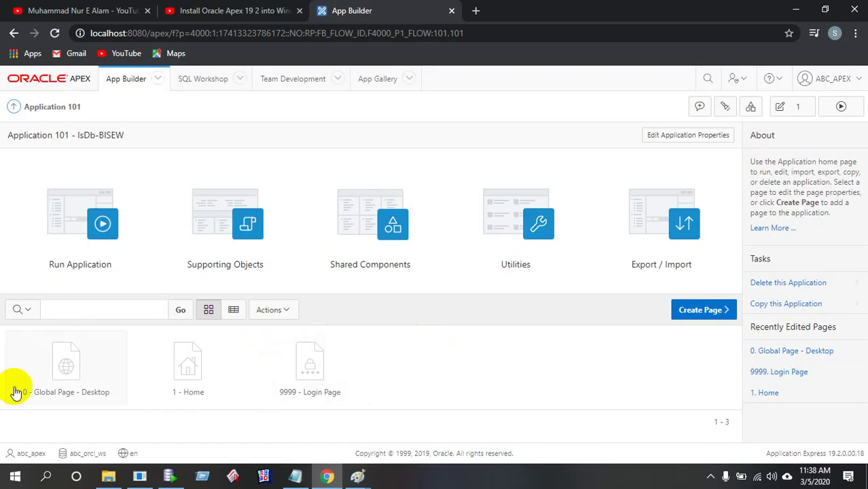
# Run IsDb-BISEW and sign in as abc_apex with the workspace password
pyautogui.click(91, 213)
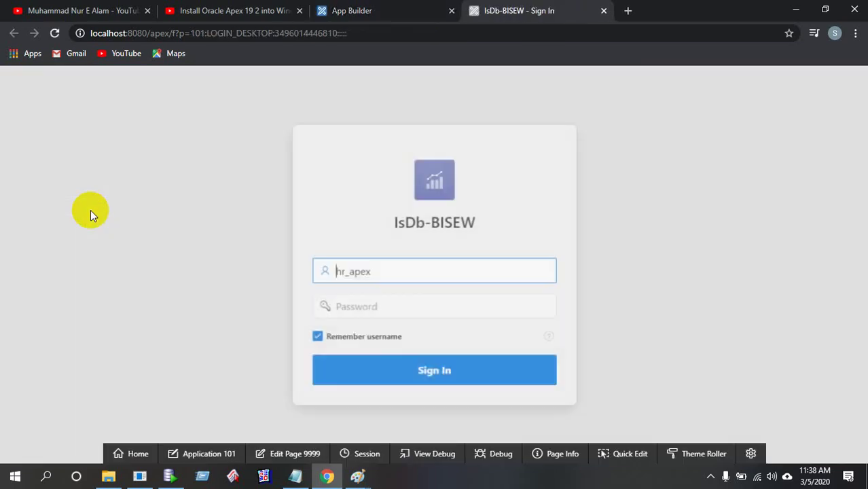
pyautogui.click(343, 272)
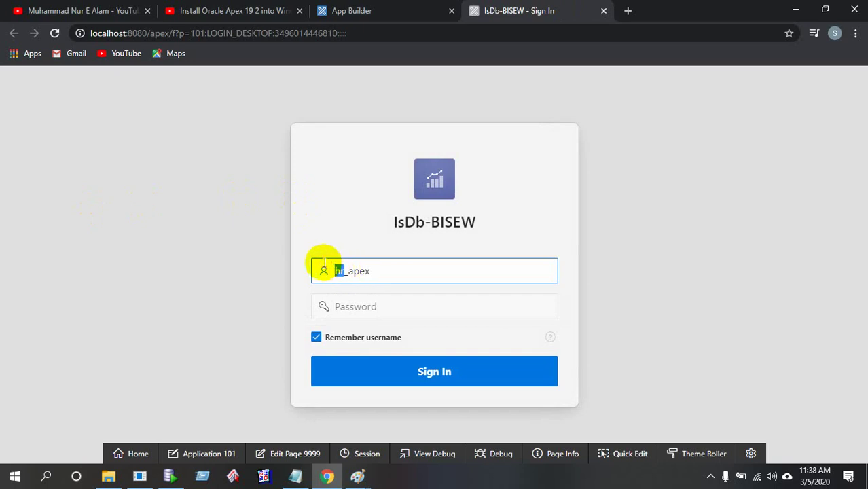
pyautogui.moveTo(326, 266); pyautogui.dragTo(398, 268)
pyautogui.write('abc_apex')
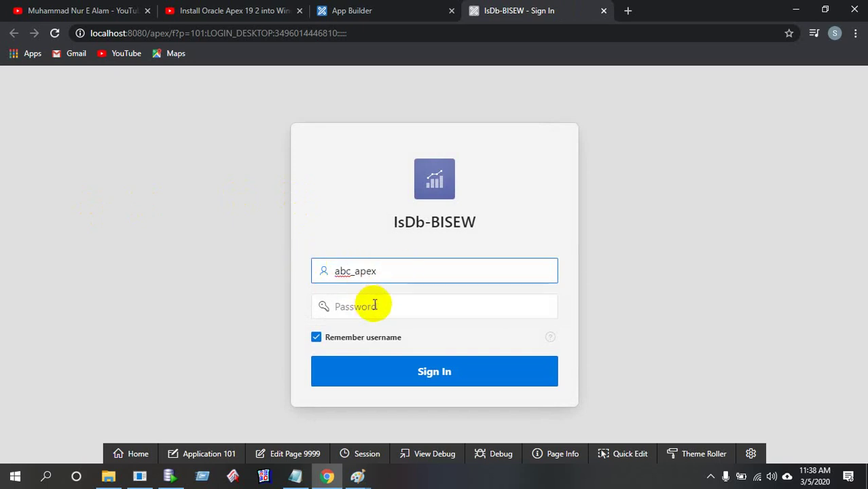
pyautogui.click(374, 305)
pyautogui.write('********')
pyautogui.click(403, 373)
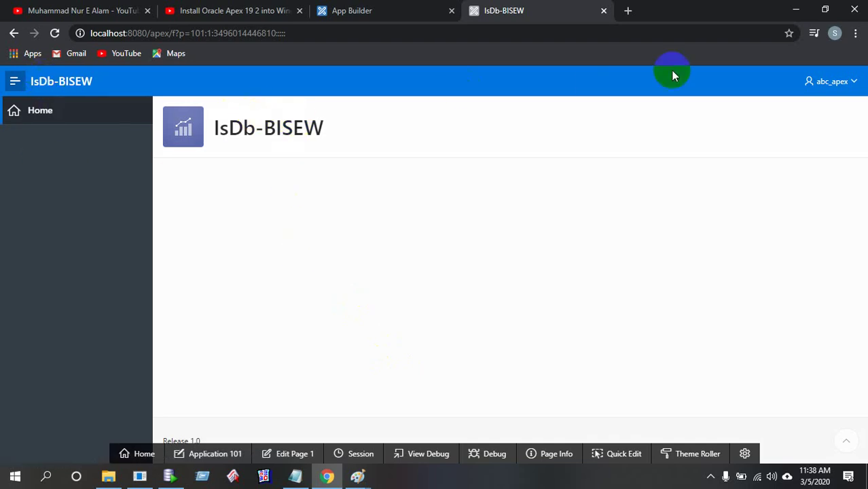
# Dismiss the account menu and return to the running app's Home page tab
pyautogui.click(842, 82)
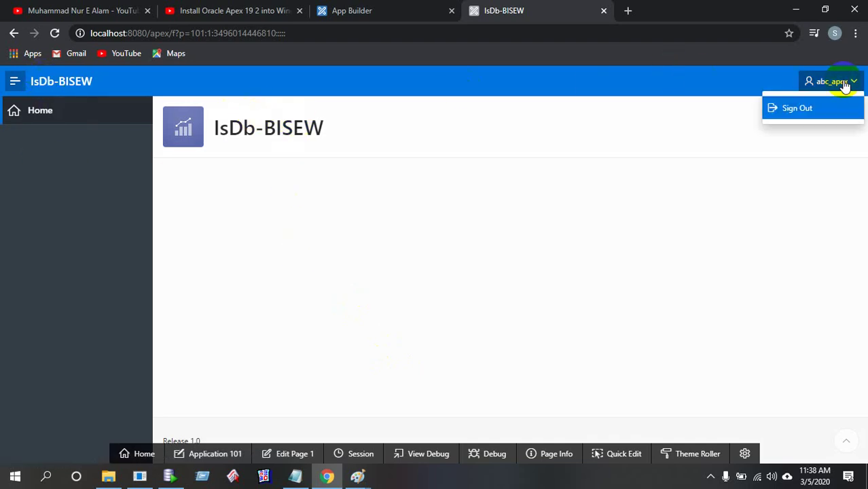
pyautogui.click(575, 175)
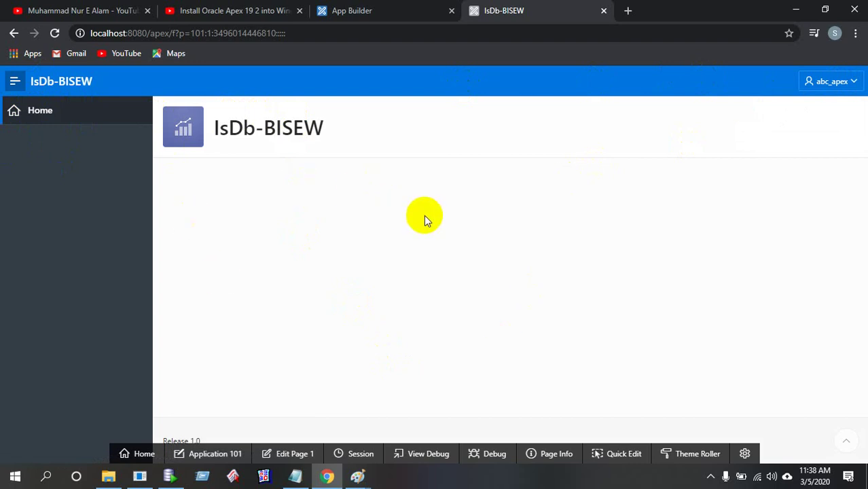
pyautogui.click(403, 10)
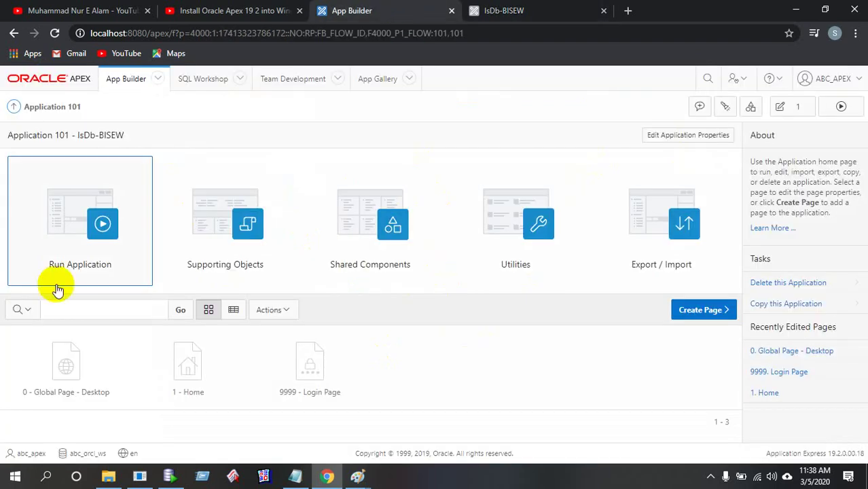
pyautogui.click(539, 9)
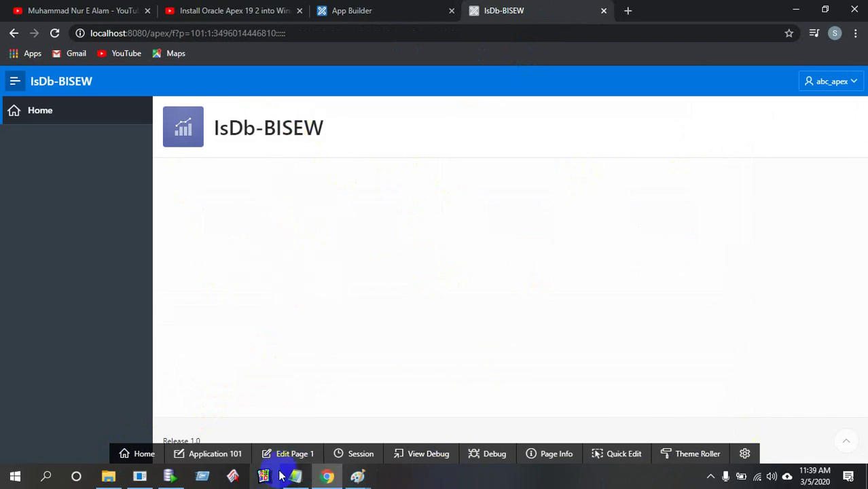
# Open Page 1 in Page Designer, then return to the Application 101 – IsDb-BISEW home page
pyautogui.click(286, 459)
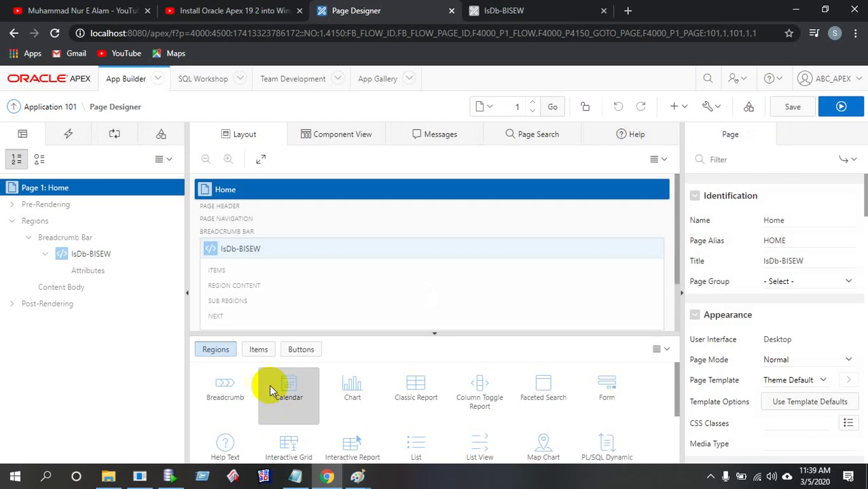
pyautogui.click(501, 8)
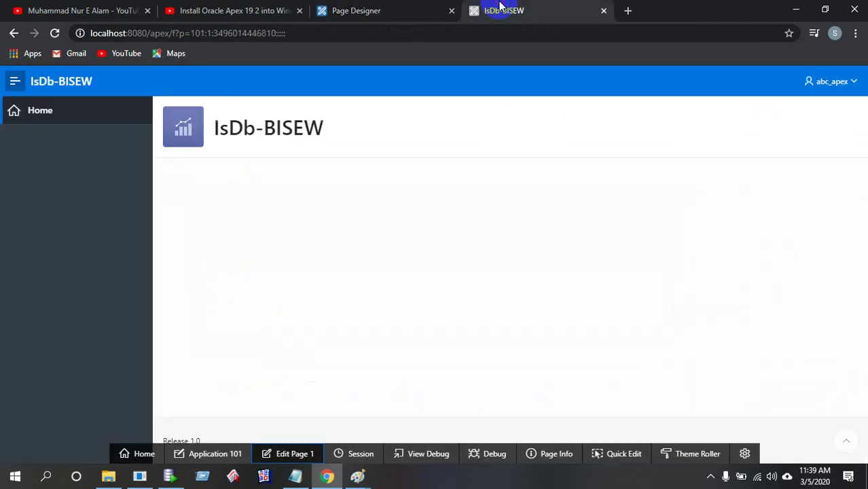
pyautogui.click(378, 8)
pyautogui.click(51, 109)
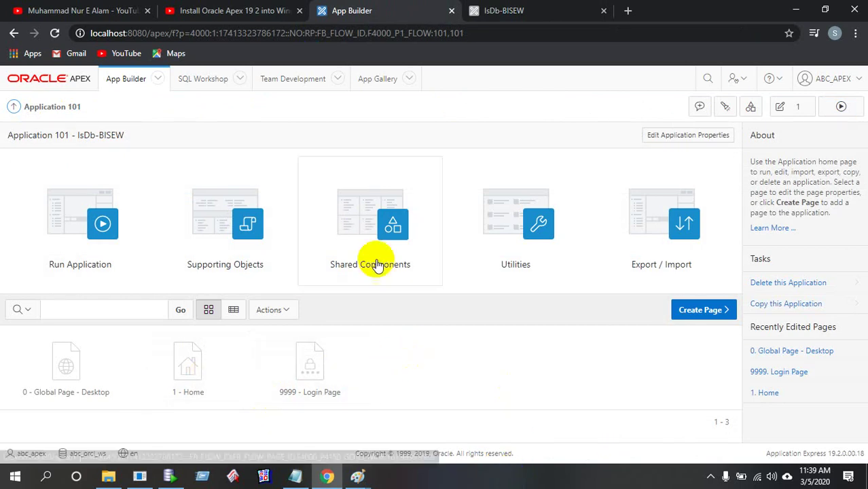
# Open the SQL Workshop Object Browser in a new browser tab
pyautogui.click(240, 78)
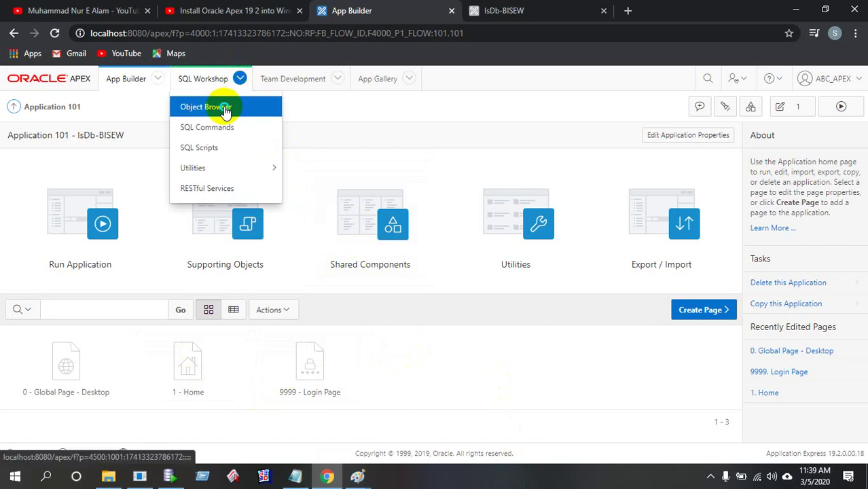
pyautogui.rightClick(224, 108)
pyautogui.click(272, 117)
pyautogui.click(620, 8)
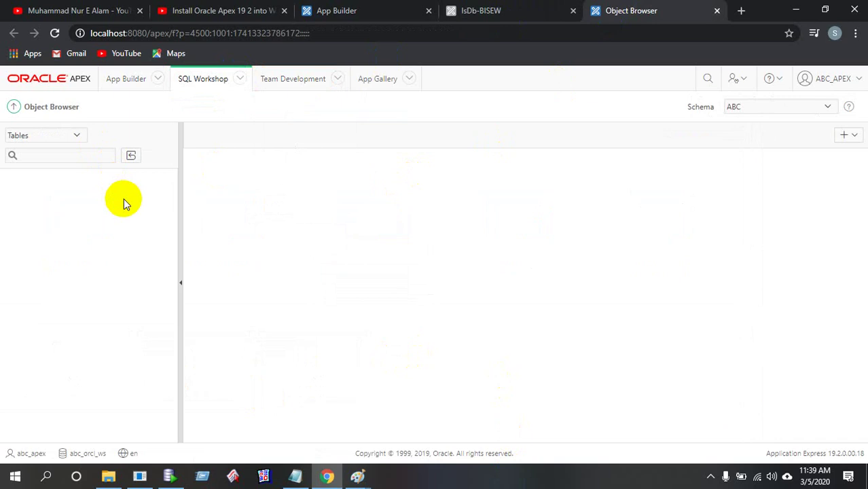
# Open SQL Commands in another new tab, then bring the SQL*Plus console forward
pyautogui.click(238, 79)
pyautogui.rightClick(217, 125)
pyautogui.click(241, 127)
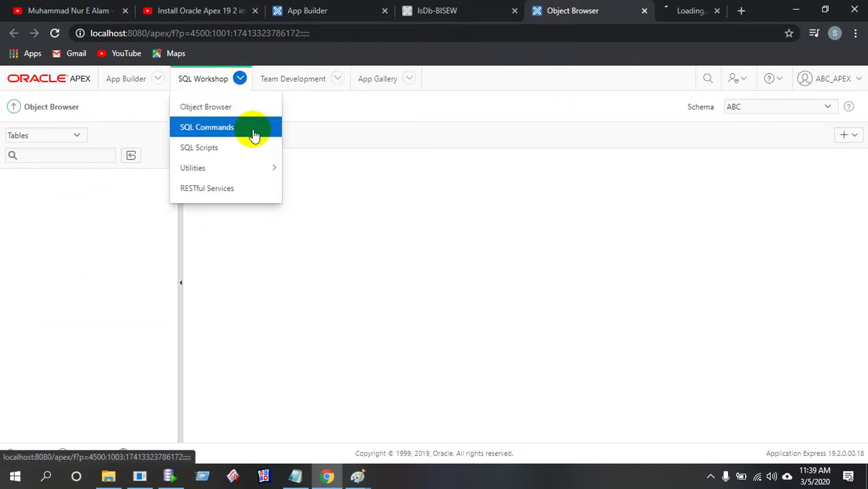
pyautogui.click(667, 9)
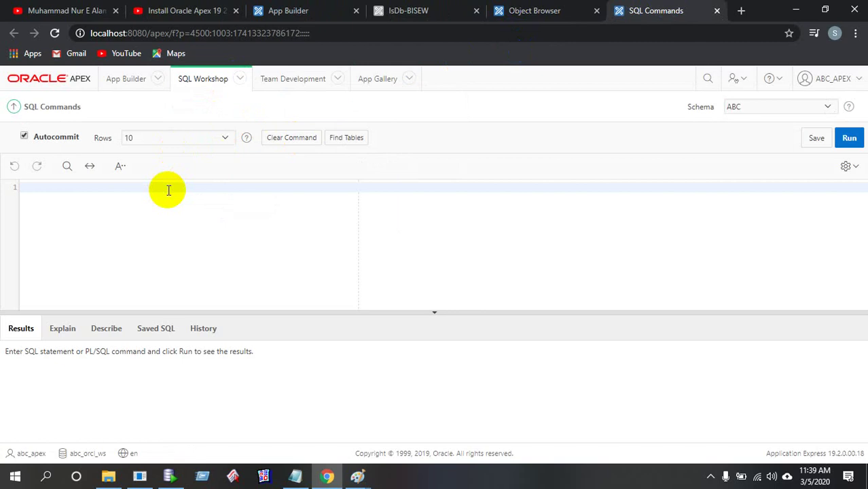
pyautogui.click(140, 476)
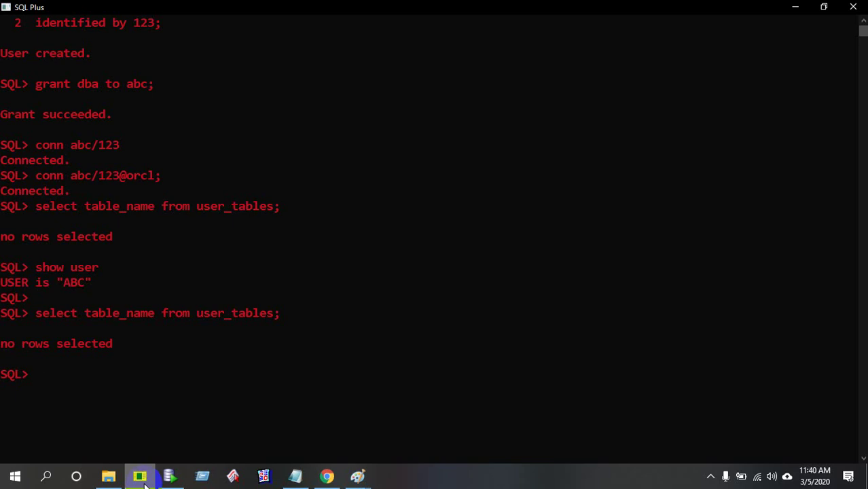
# In SQL*Plus, create table emp with columns id number and name varchar2(10)
pyautogui.scroll(-2, 188, 405)
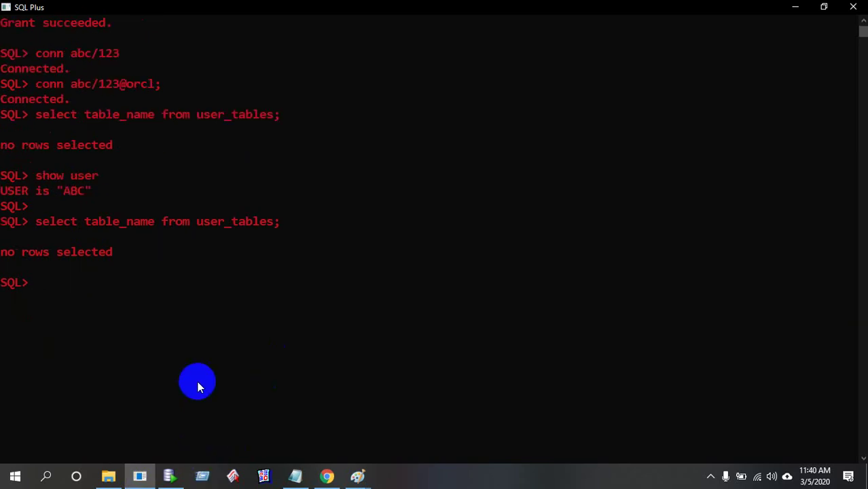
pyautogui.write('create table ')
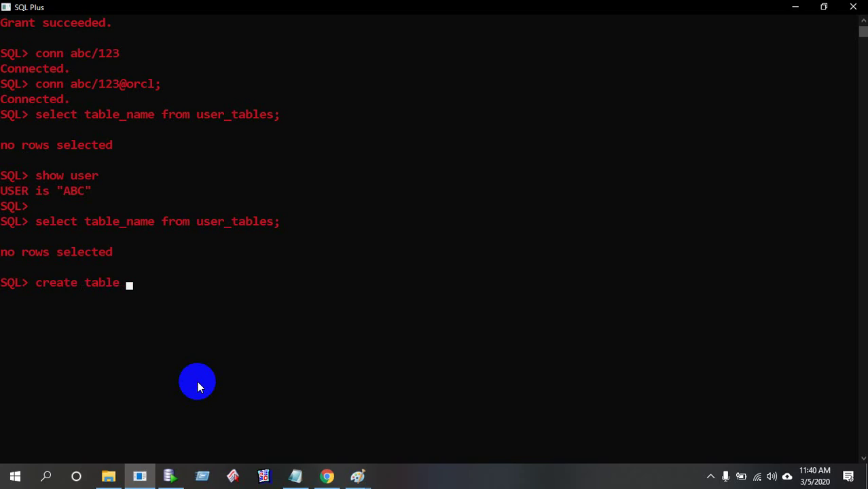
pyautogui.write('emp')
pyautogui.press('Return')
pyautogui.write('(')
pyautogui.press('Return')
pyautogui.write('id     ')
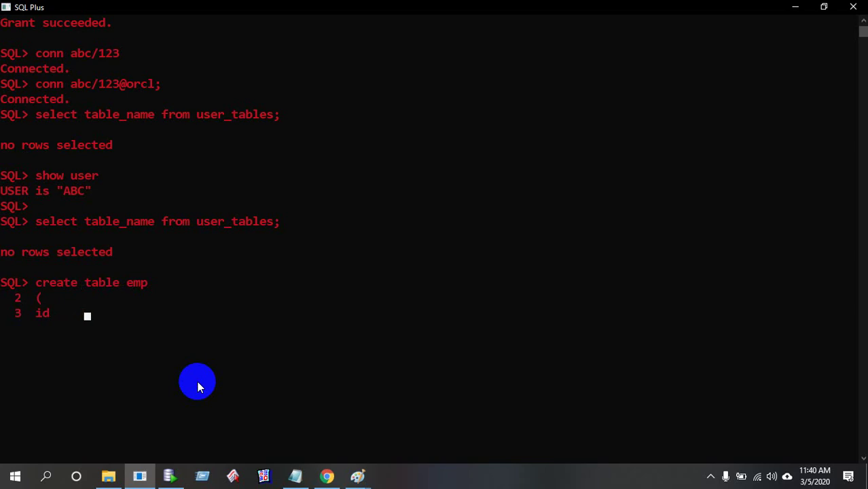
pyautogui.write('number,')
pyautogui.press('Return')
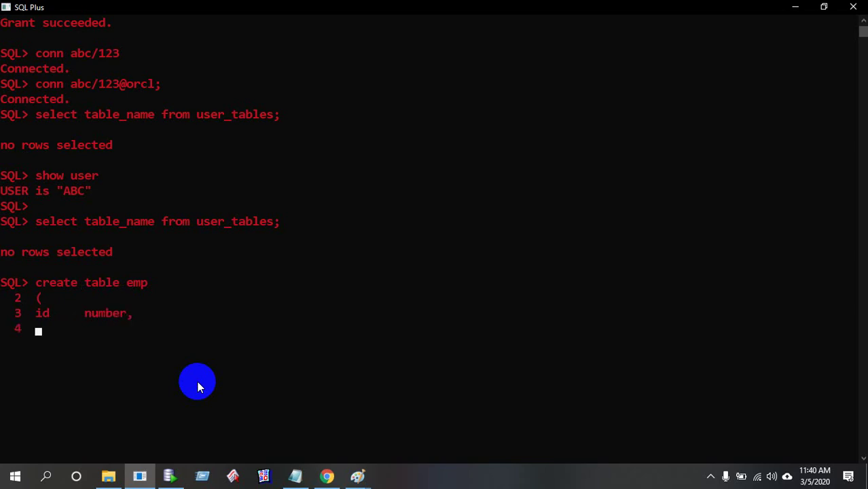
pyautogui.write('name   varchar2(')
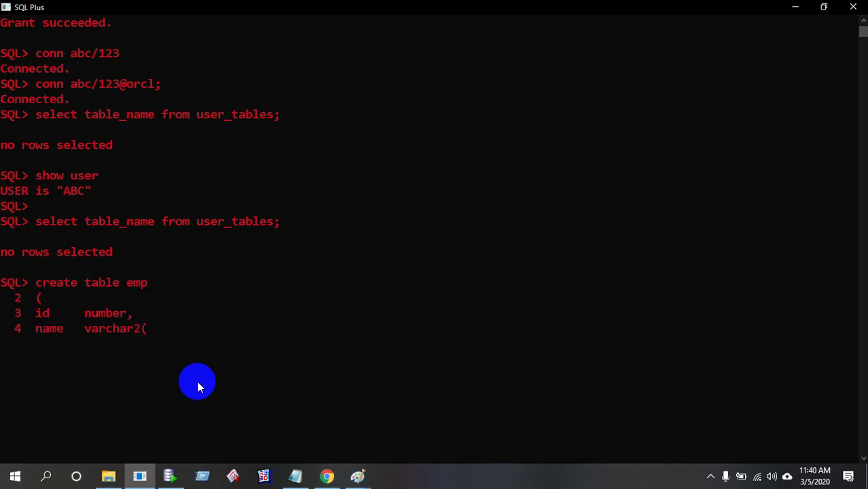
pyautogui.write('10)')
pyautogui.press('Return')
pyautogui.write(');')
pyautogui.press('Return')
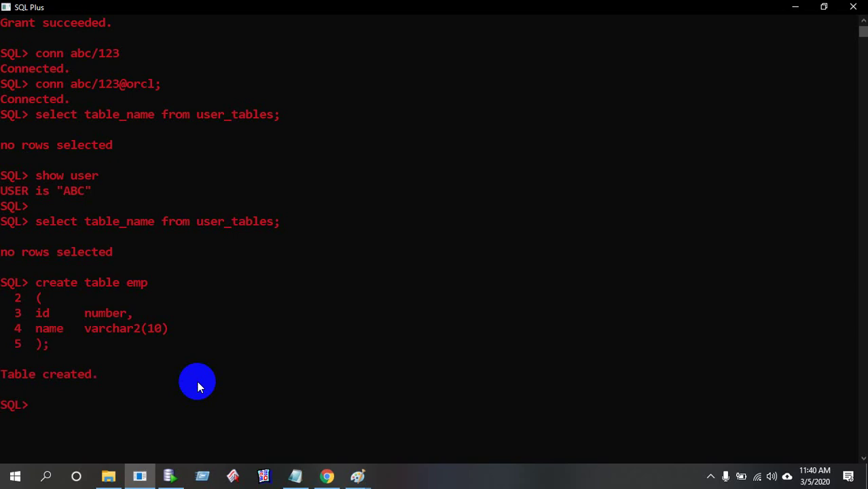
# Refresh Object Browser to confirm EMP with ID and NAME columns and no rows
pyautogui.click(329, 476)
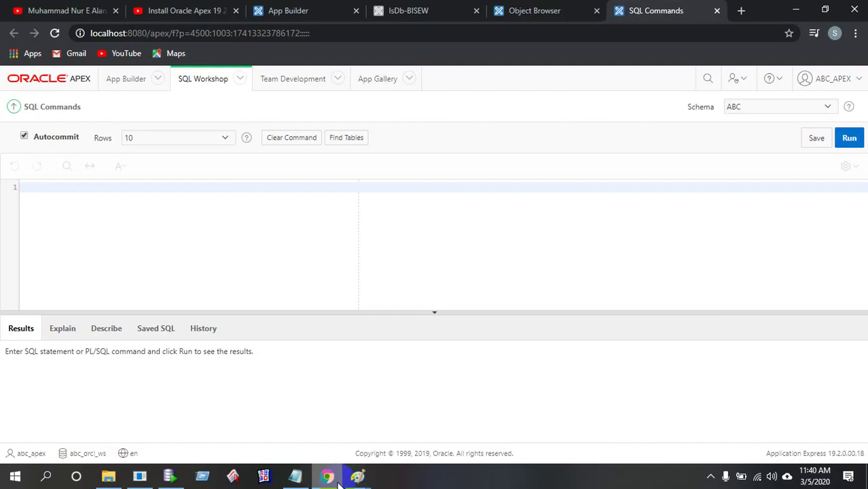
pyautogui.click(533, 12)
pyautogui.click(130, 161)
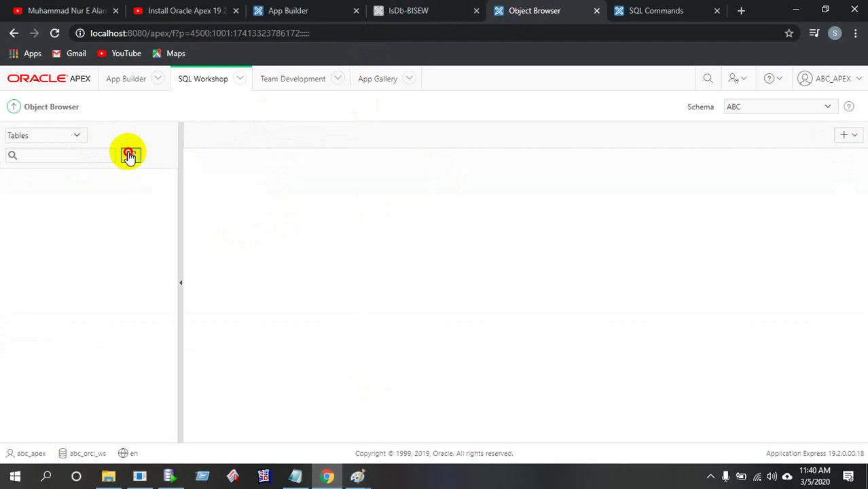
pyautogui.click(20, 177)
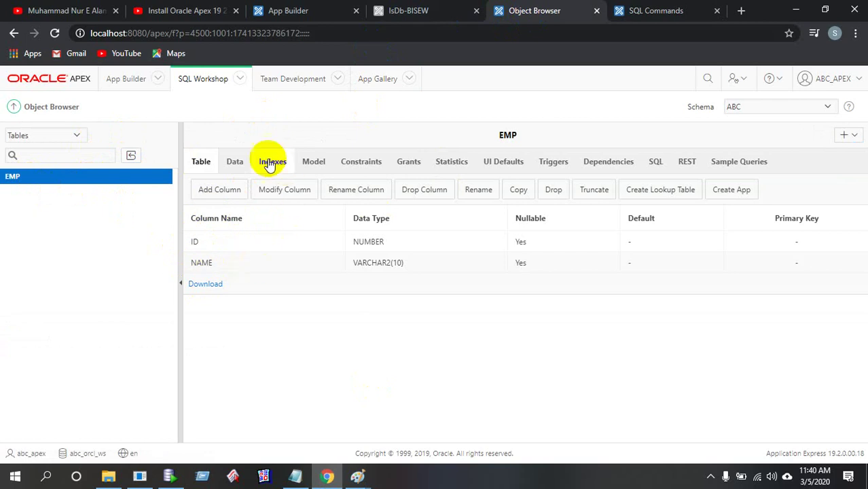
pyautogui.click(237, 163)
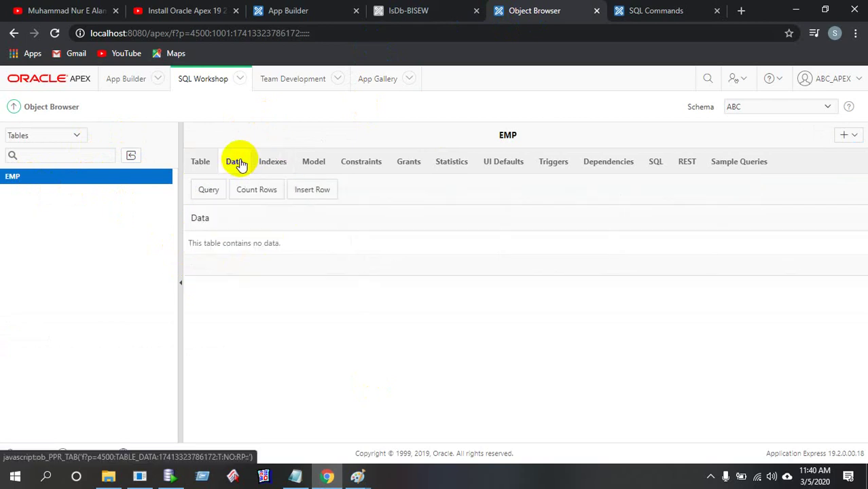
pyautogui.click(657, 15)
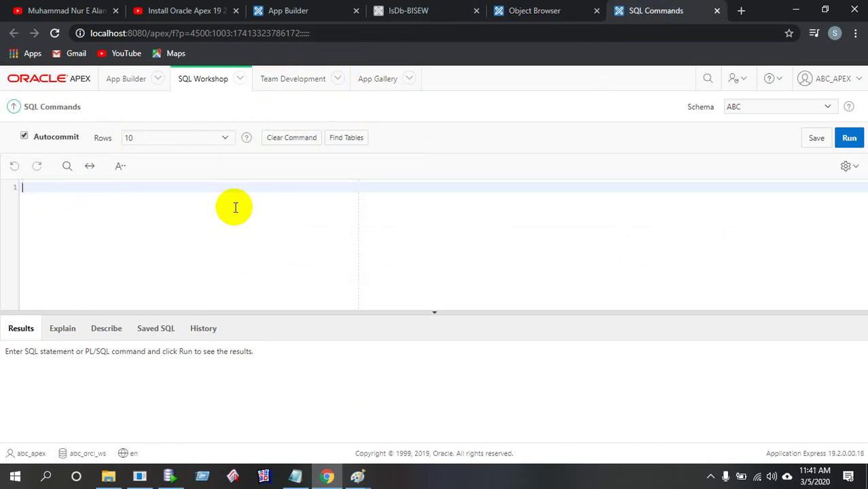
# Run an insert into emp statement with id 1 and an employee's name
pyautogui.write('insert')
pyautogui.write('into emp')
pyautogui.press('Return')
pyautogui.write('values')
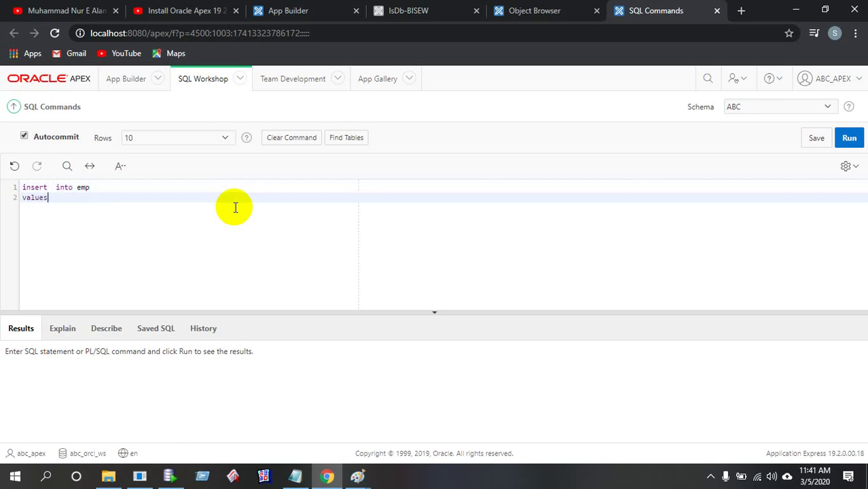
pyautogui.write('();')
pyautogui.write('1')
pyautogui.write(',')
pyautogui.write("''")
pyautogui.moveTo(139, 198); pyautogui.dragTo(6, 165)
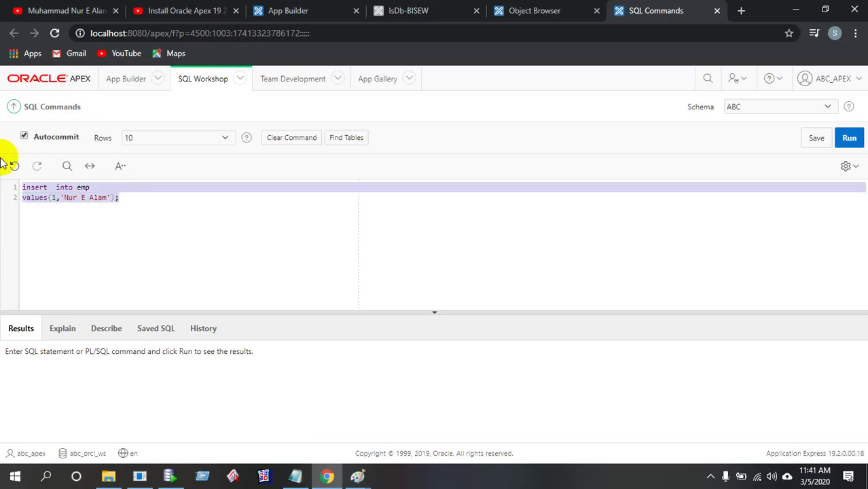
pyautogui.click(850, 138)
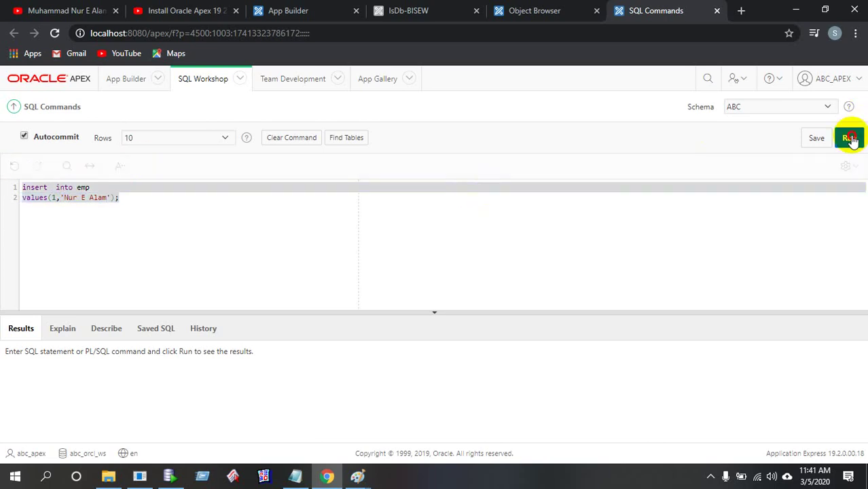
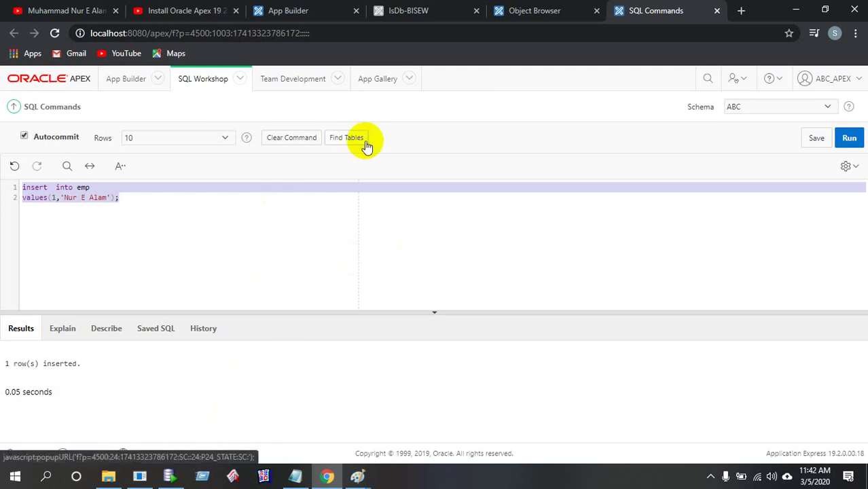
# Refresh the EMP table's data in Object Browser to show the row with ID 1
pyautogui.click(516, 12)
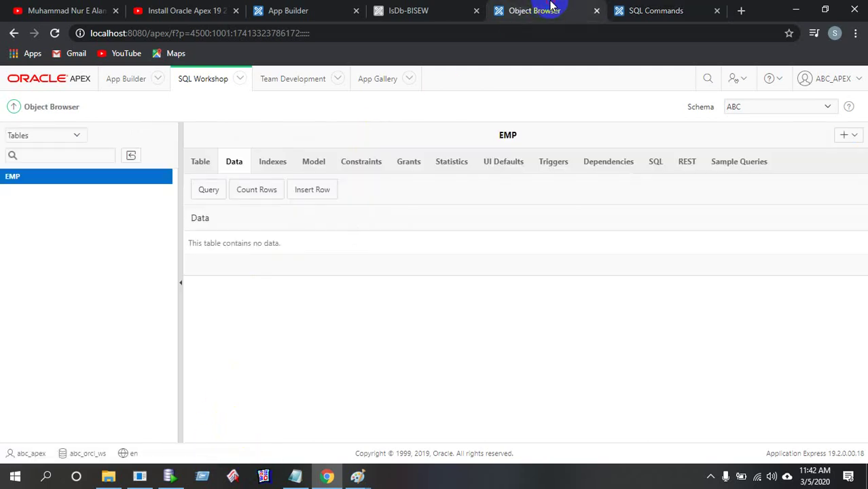
pyautogui.click(23, 180)
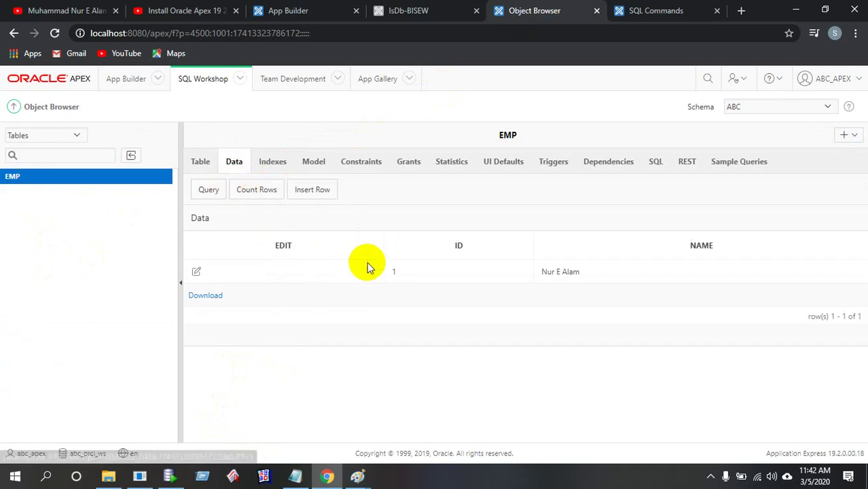
# Run 'select * from emp;' in SQL Plus to list the ID 1 row, then minimize the console
pyautogui.click(166, 477)
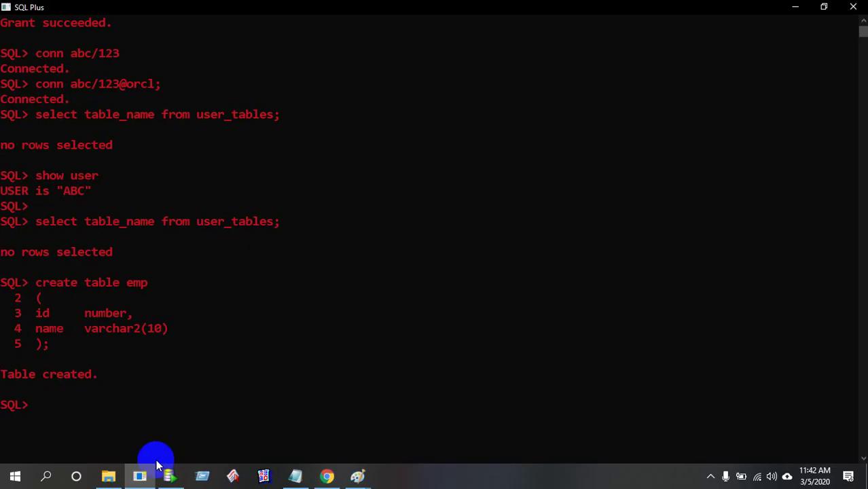
pyautogui.write('select ')
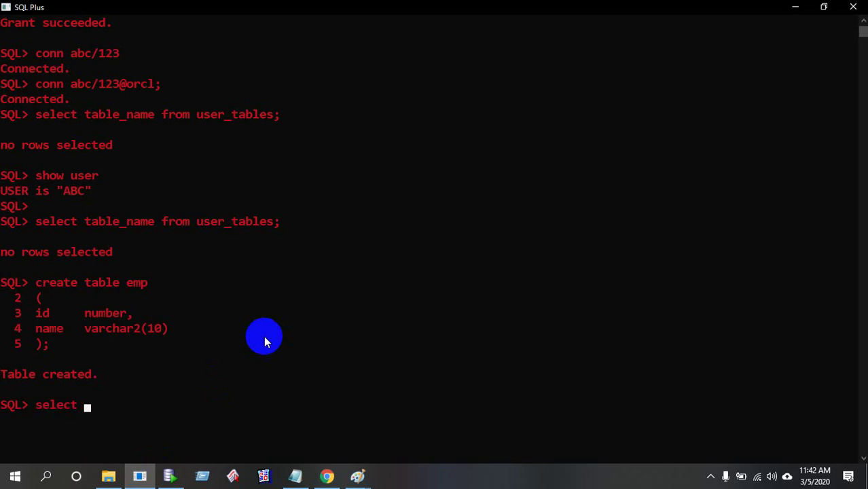
pyautogui.write('* from emp;')
pyautogui.press('Return')
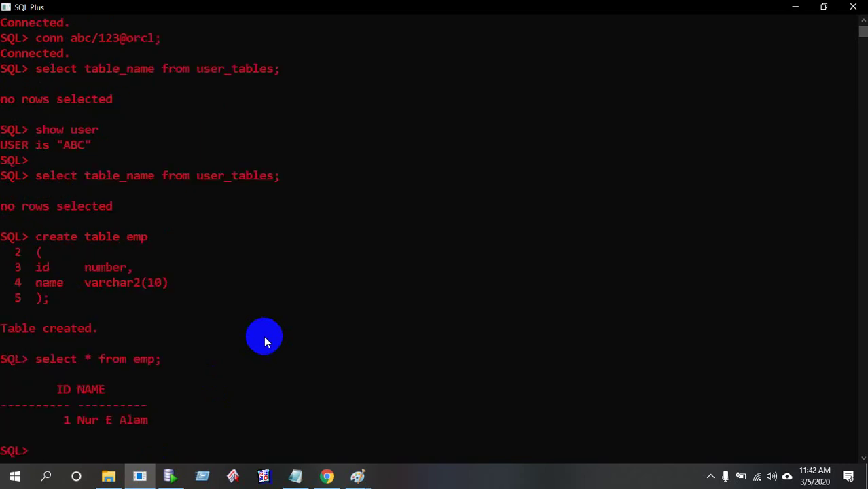
pyautogui.scroll(-2, 265, 340)
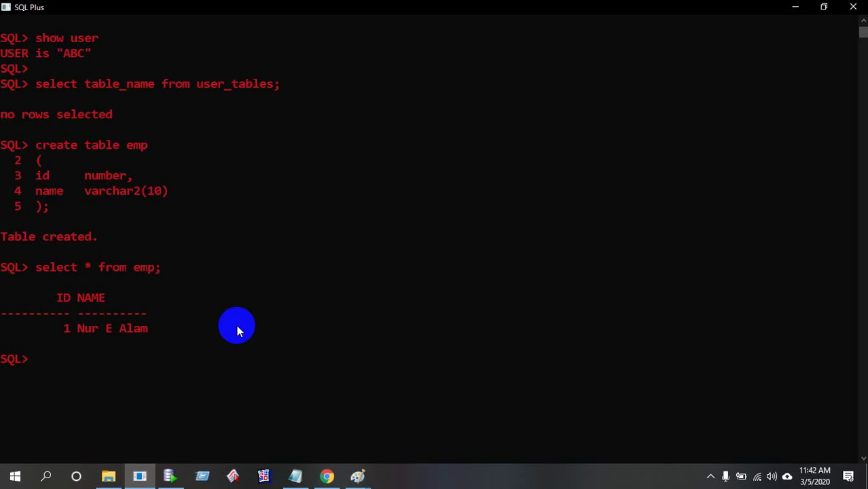
pyautogui.click(140, 477)
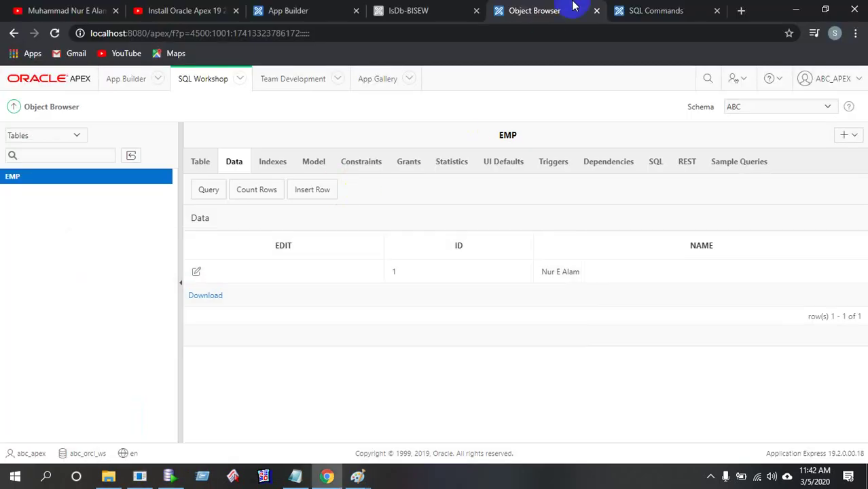
# Replace the old insert in SQL Commands with the start of 'create table dept ( )'
pyautogui.click(653, 10)
pyautogui.moveTo(194, 198); pyautogui.dragTo(1, 168)
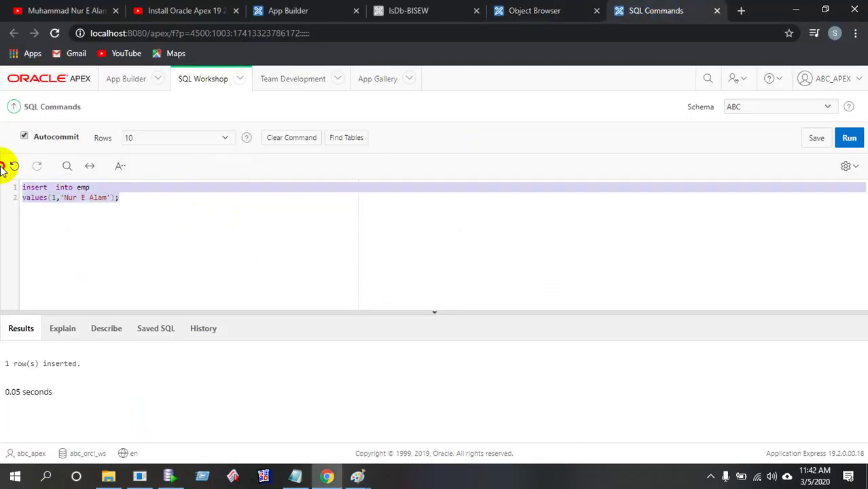
pyautogui.press('BackSpace')
pyautogui.write('create')
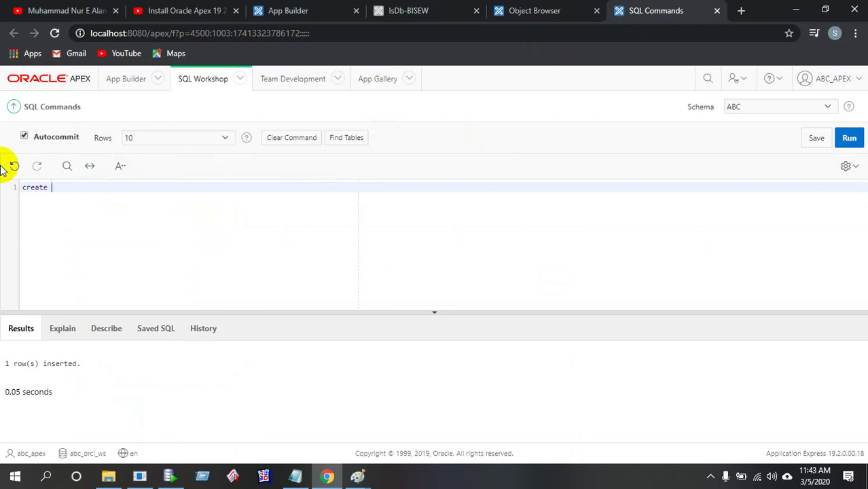
pyautogui.write(' table dept')
pyautogui.press('Return')
pyautogui.write('(')
pyautogui.press('Return')
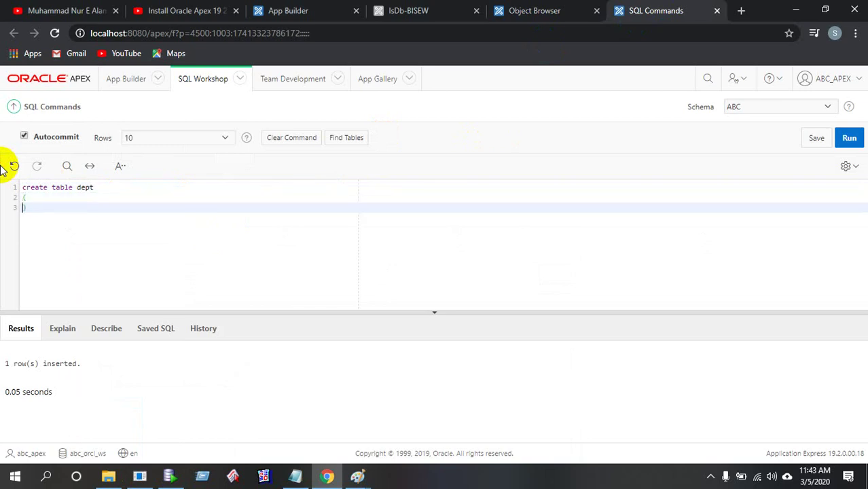
# Add columns dept_id number and dept_name varchar2(10) to the CREATE TABLE statement
pyautogui.press('Up')
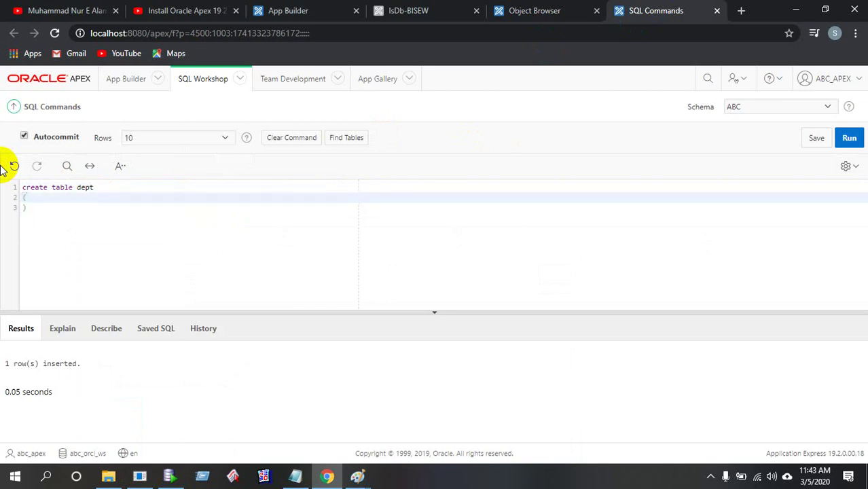
pyautogui.press('Return')
pyautogui.write('dept')
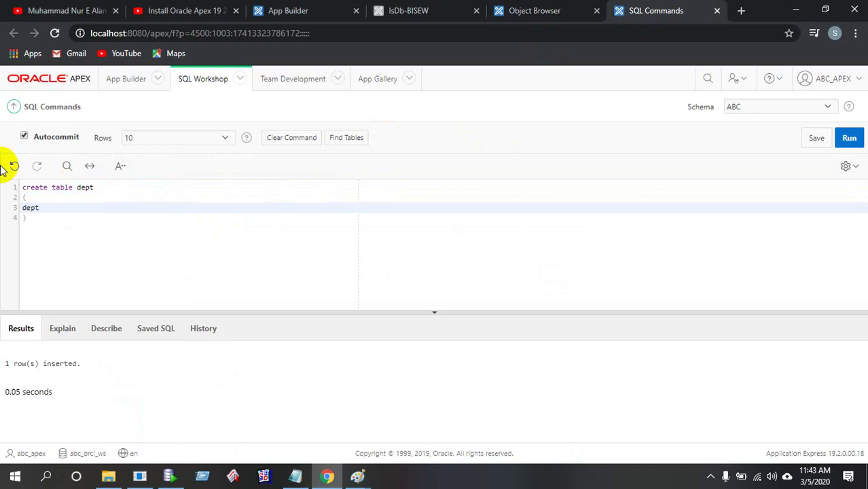
pyautogui.write('_id    number,')
pyautogui.press('Return')
pyautogui.press('BackSpace')
pyautogui.press('BackSpace')
pyautogui.press('BackSpace')
pyautogui.press('BackSpace')
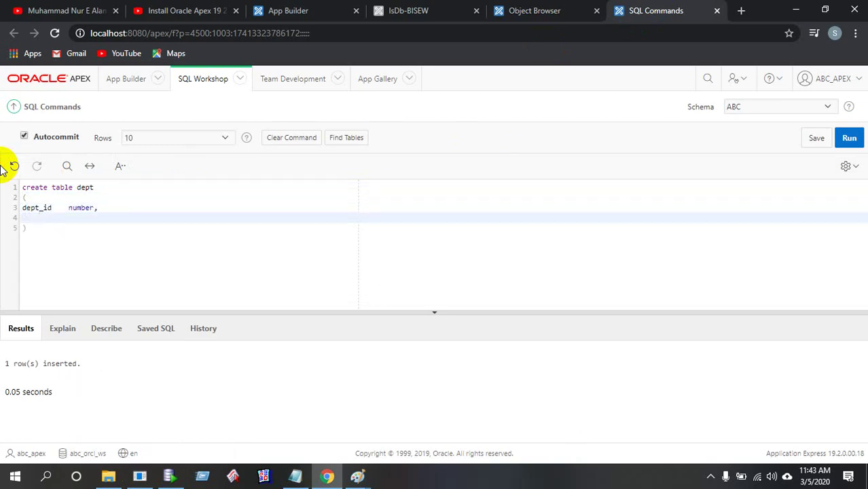
pyautogui.write('dept_name  varchar2(0)')
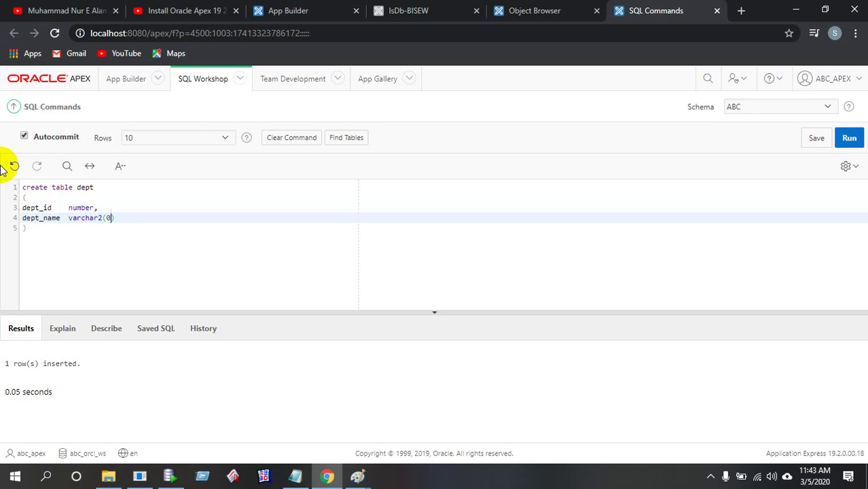
pyautogui.press('BackSpace')
pyautogui.write('10')
# Run the statement and confirm DEPT's columns in the refreshed Object Browser
pyautogui.moveTo(77, 243); pyautogui.dragTo(10, 182)
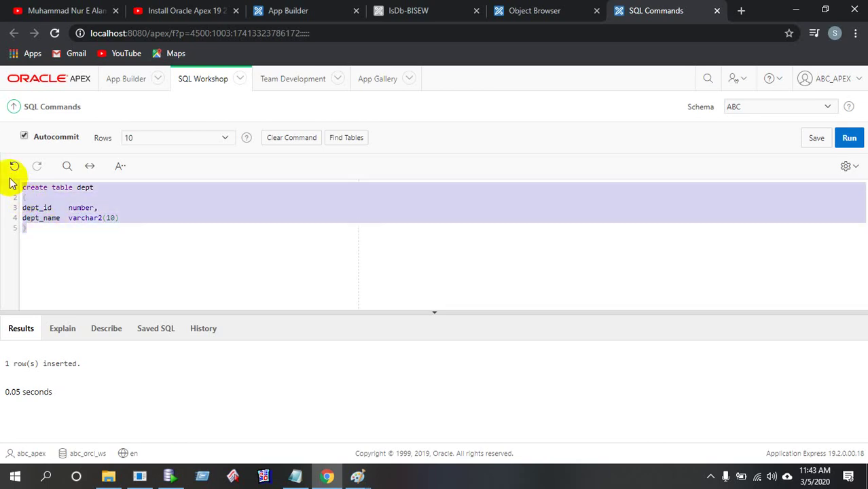
pyautogui.click(850, 138)
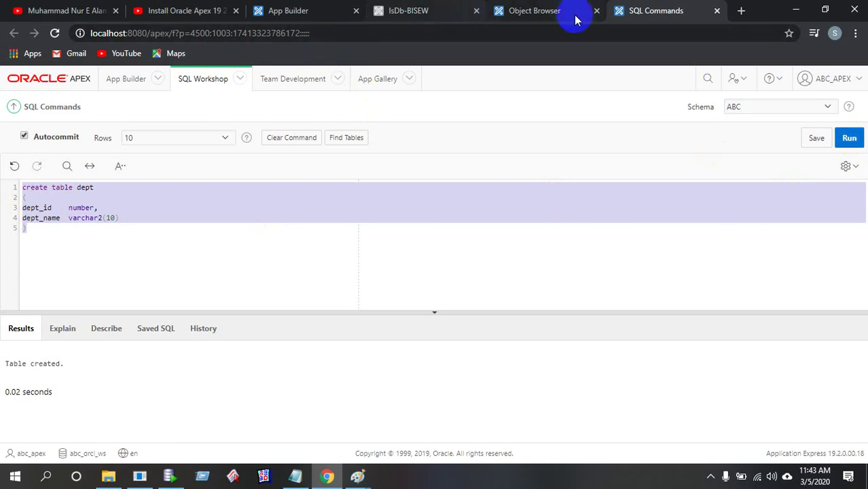
pyautogui.click(573, 15)
pyautogui.click(129, 157)
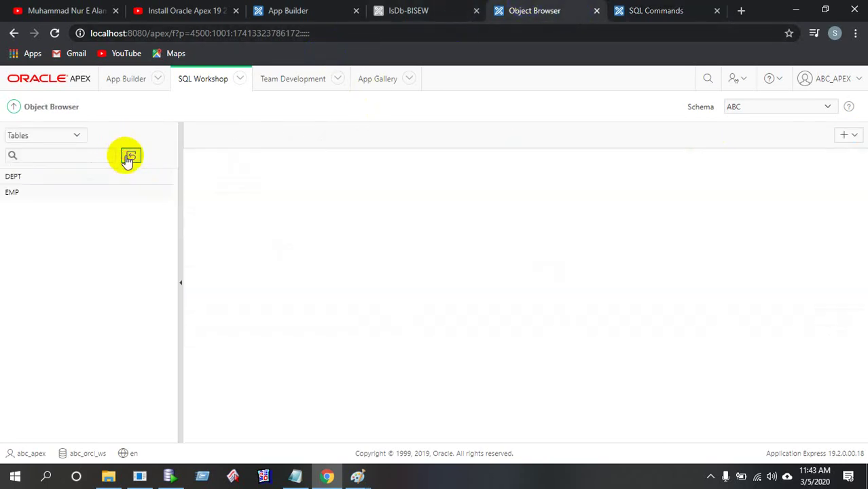
pyautogui.click(28, 178)
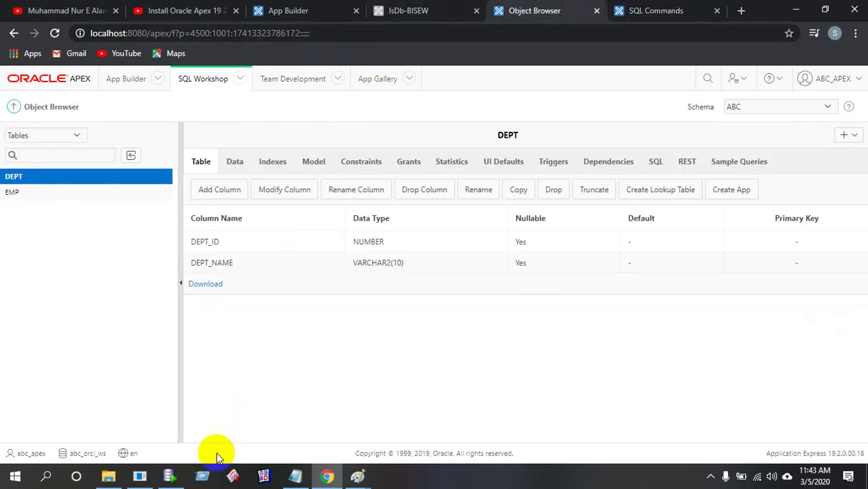
pyautogui.click(140, 475)
# List the user's tables and describe dept's columns in SQL Plus
pyautogui.press('Up')
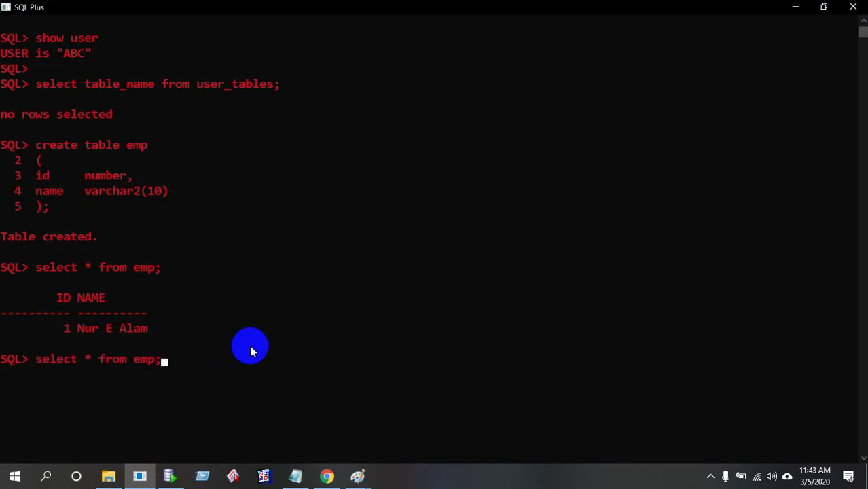
pyautogui.press('Up')
pyautogui.press('Up')
pyautogui.press('Up')
pyautogui.press('Up')
pyautogui.press('Up')
pyautogui.press('Up')
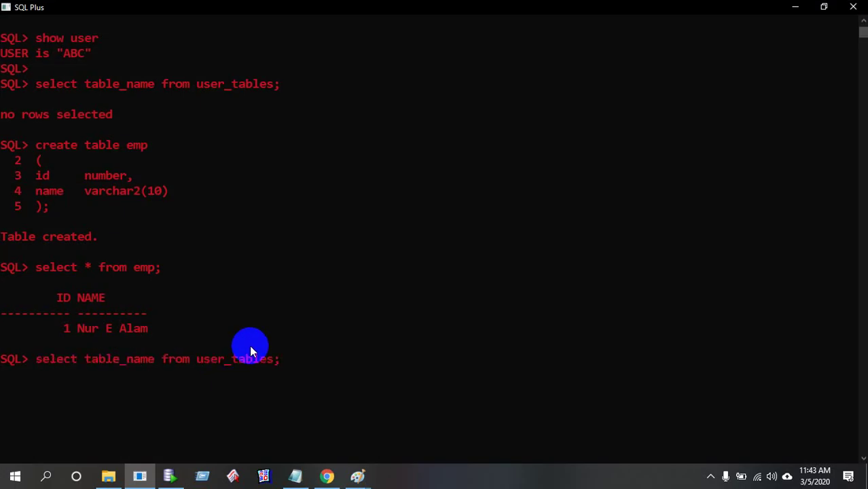
pyautogui.press('Return')
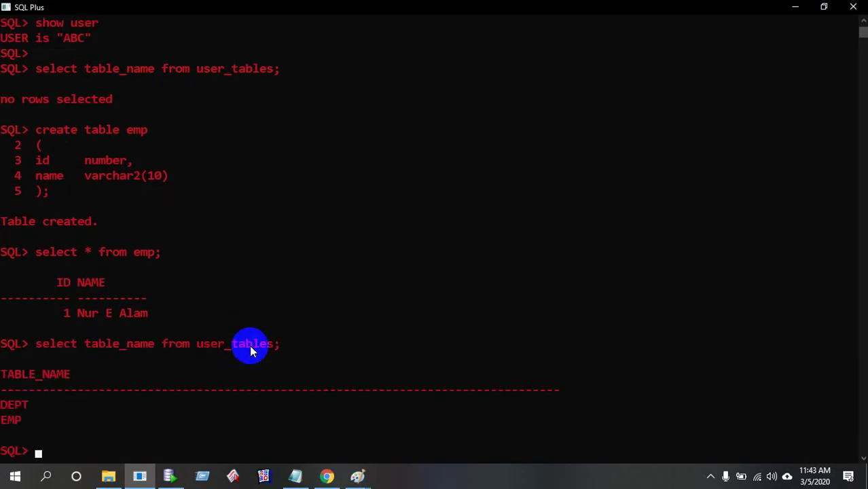
pyautogui.scroll(-2, 249, 345)
pyautogui.write('des')
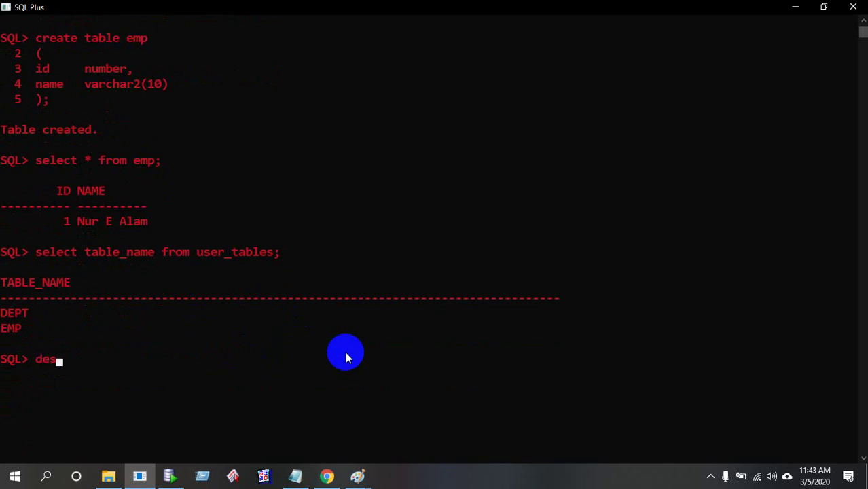
pyautogui.write('c dept')
pyautogui.press('Return')
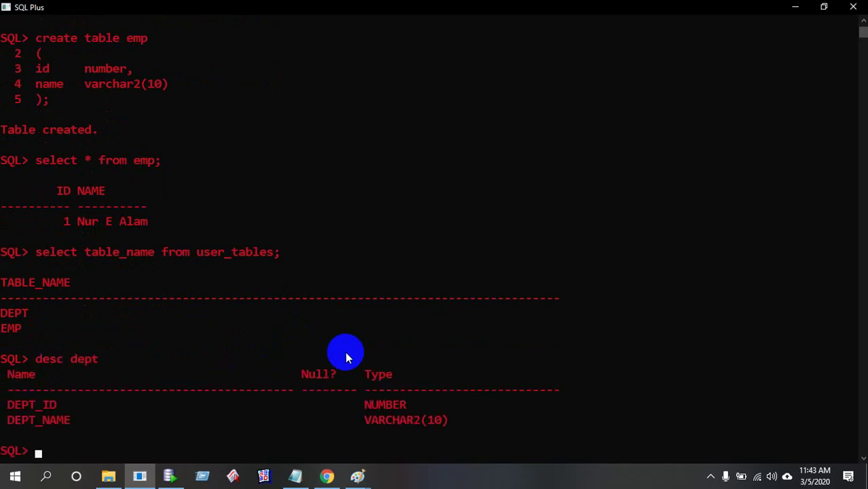
pyautogui.scroll(-3, 326, 380)
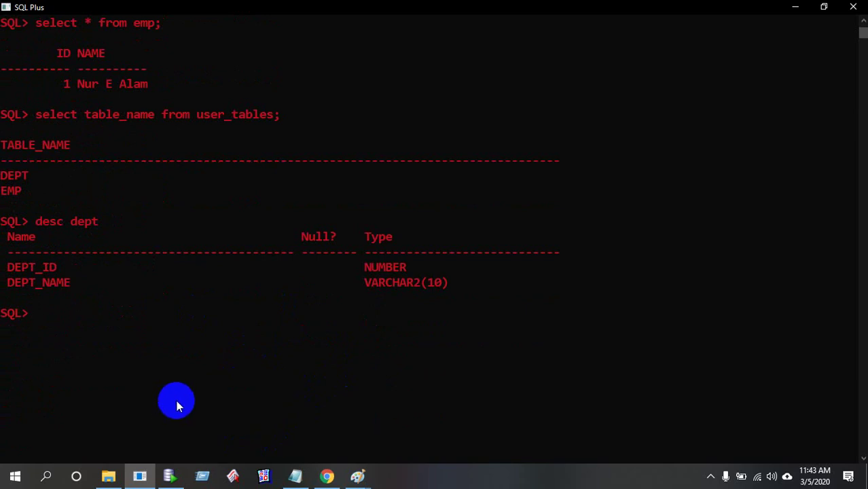
# Insert the row (200, 'IT') into dept and commit it
pyautogui.write('ins')
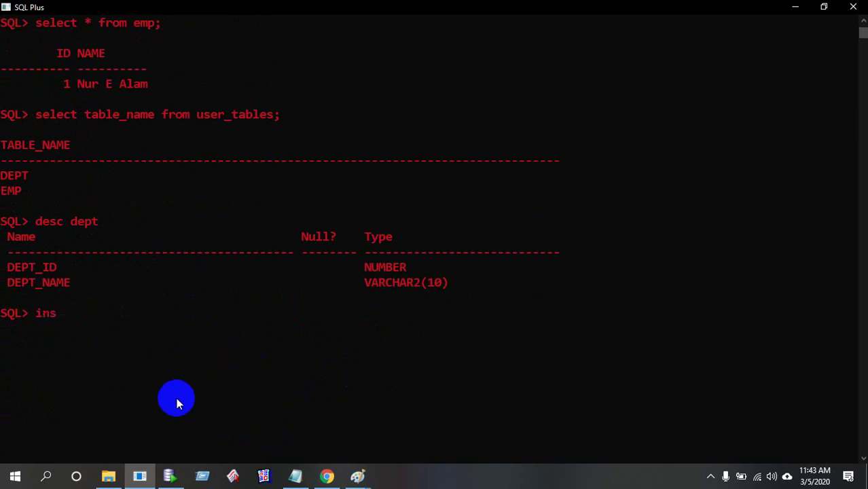
pyautogui.write('ert into dept')
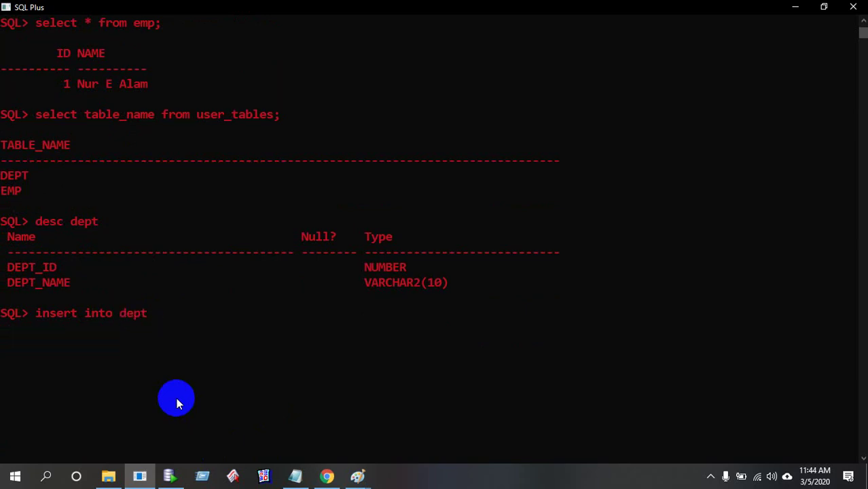
pyautogui.write(' values(200')
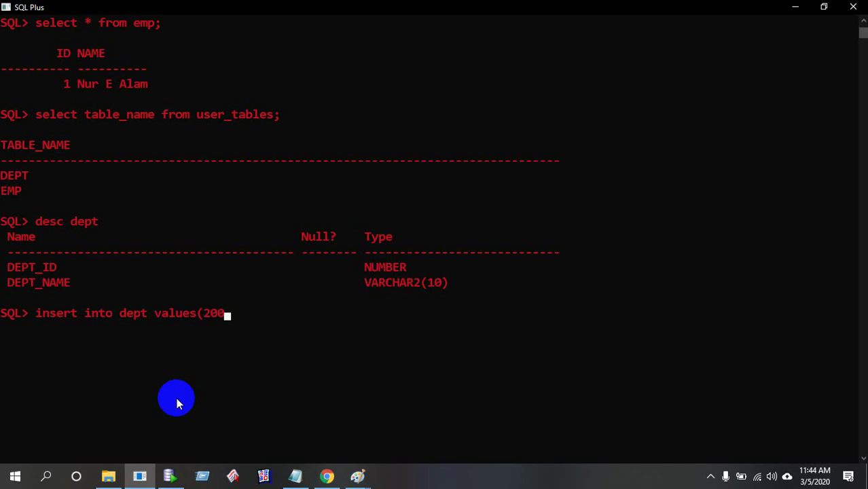
pyautogui.write(",'IT');")
pyautogui.press('Return')
pyautogui.write('commit;')
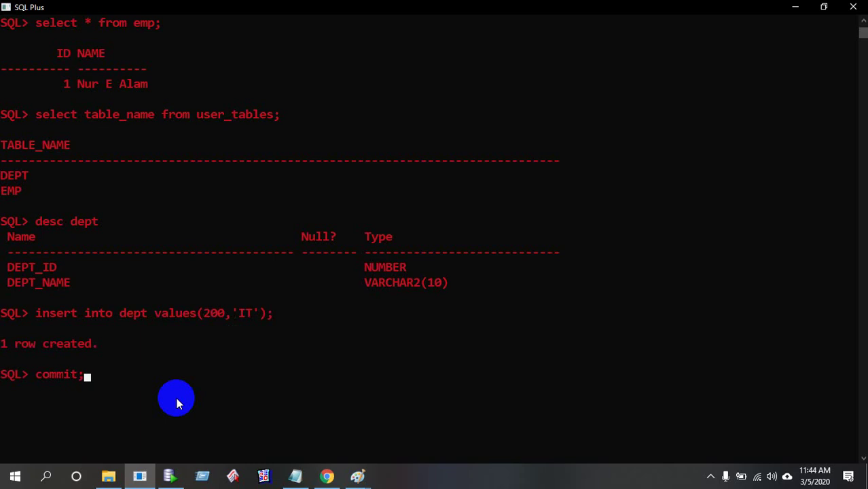
pyautogui.press('Return')
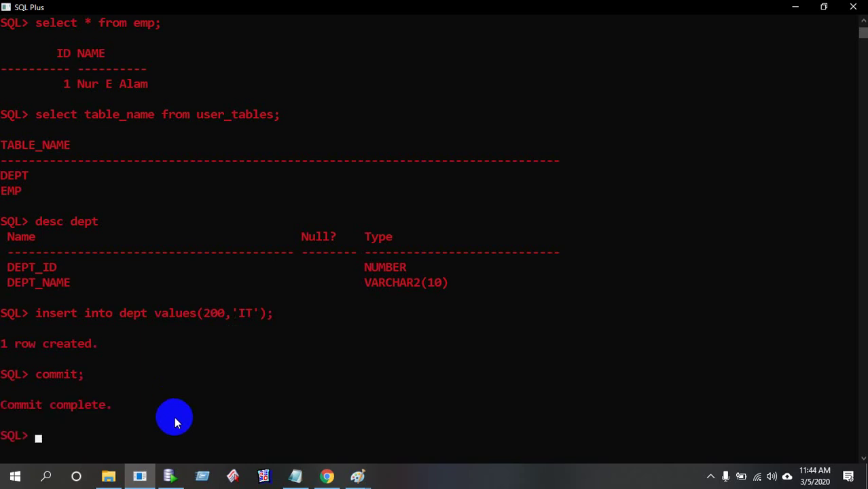
pyautogui.click(327, 476)
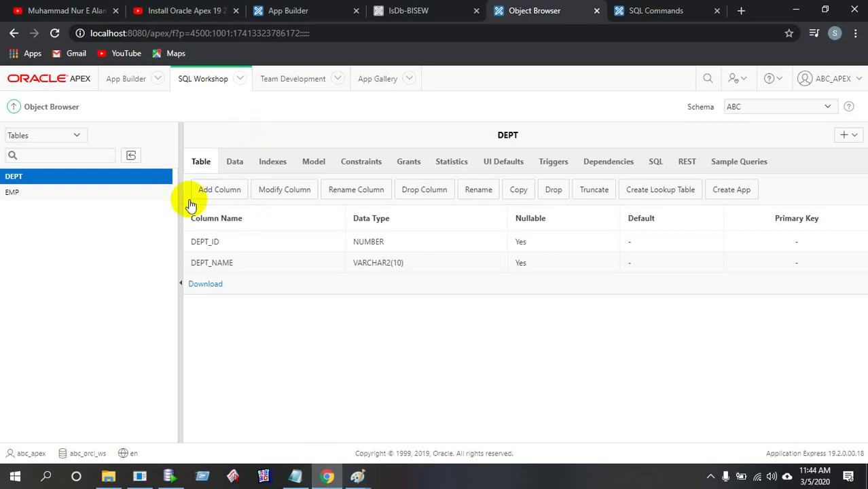
# Check DEPT's rows and the running app, then return to App Builder for Application 101
pyautogui.click(234, 162)
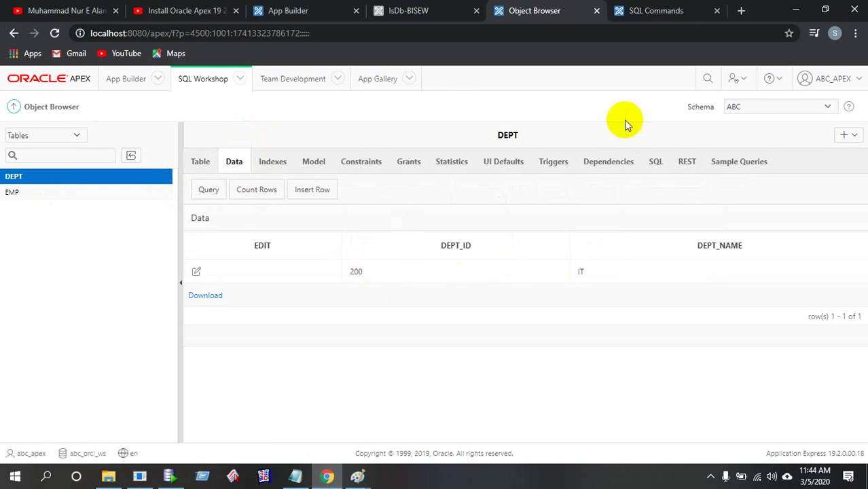
pyautogui.click(423, 10)
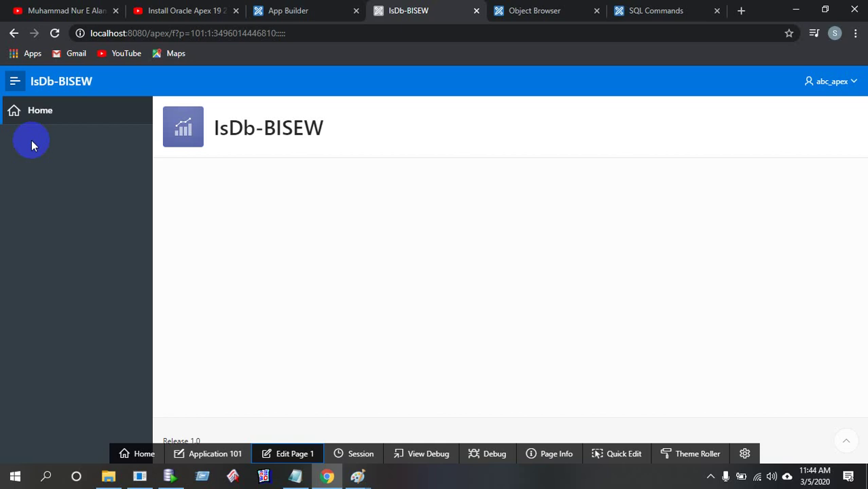
pyautogui.click(574, 10)
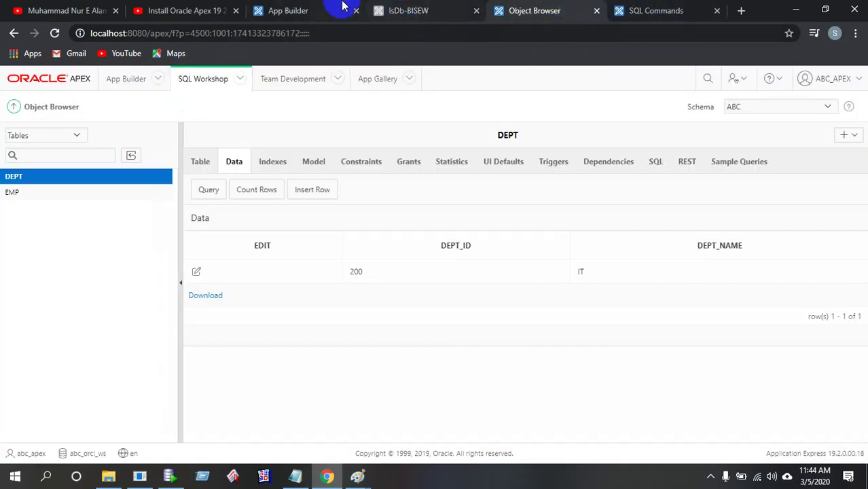
pyautogui.click(316, 6)
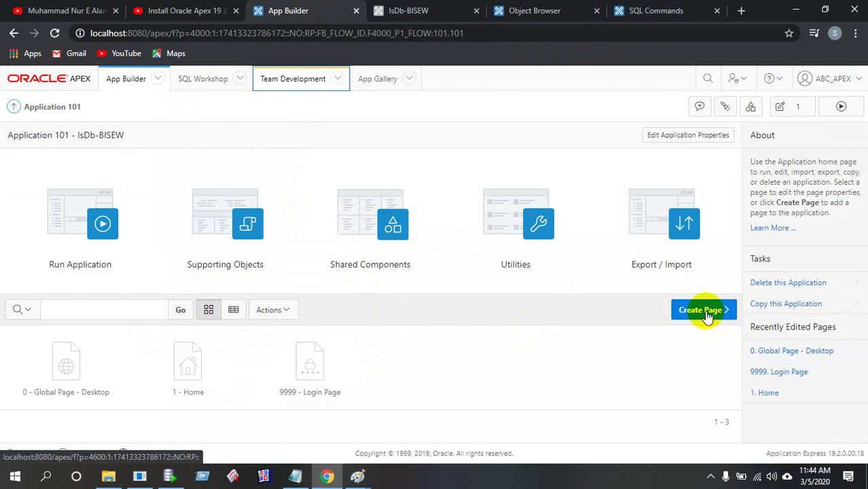
# Open IsDb-BISEW from the App Builder application list and start creating a new page
pyautogui.click(15, 109)
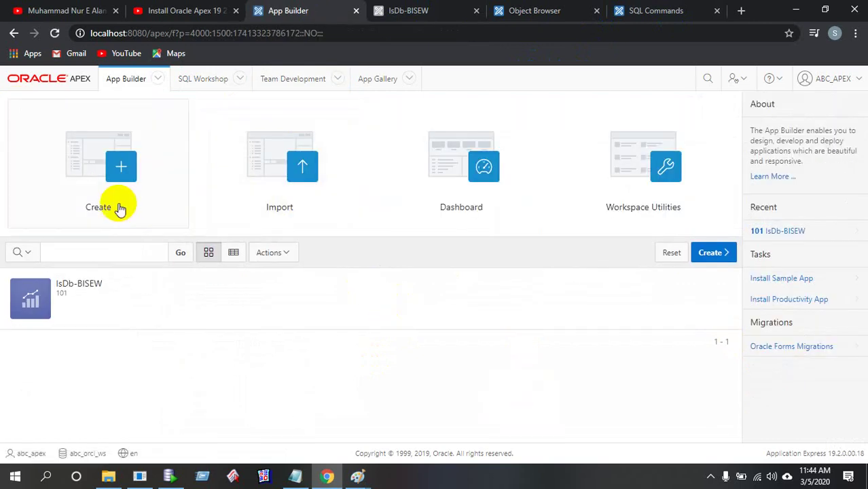
pyautogui.click(81, 301)
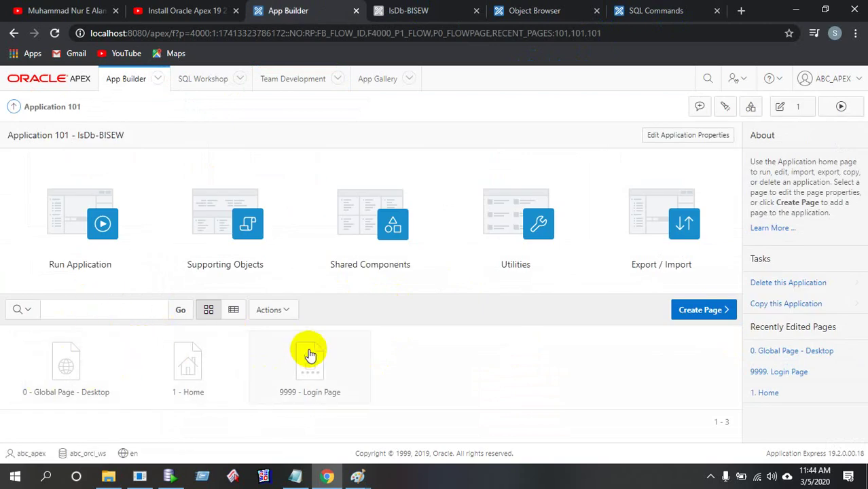
pyautogui.click(694, 314)
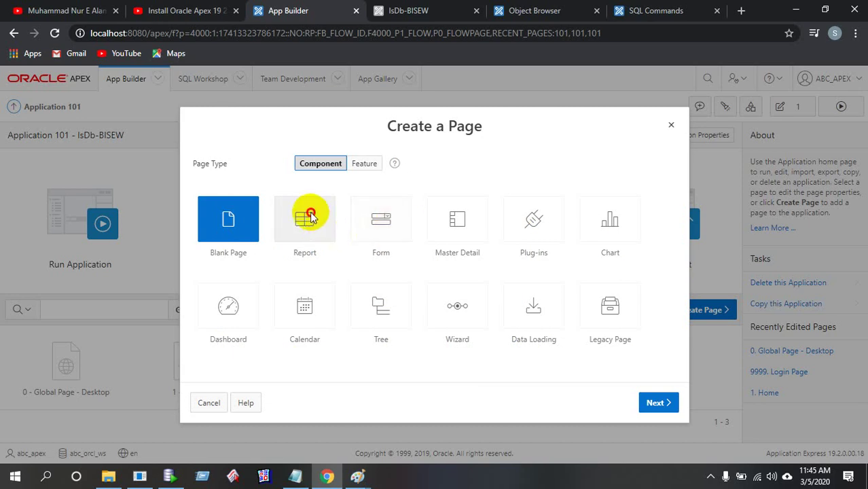
# Choose an Interactive Report page type and name page 2 'Emp Report'
pyautogui.click(309, 217)
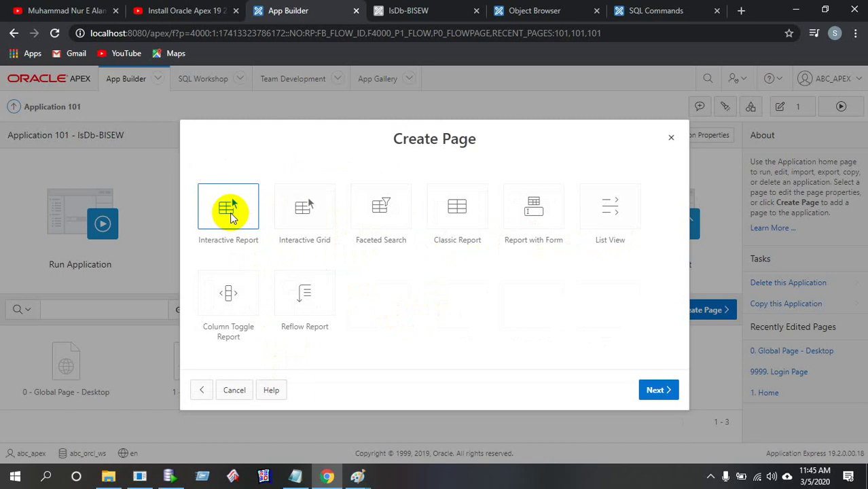
pyautogui.click(231, 215)
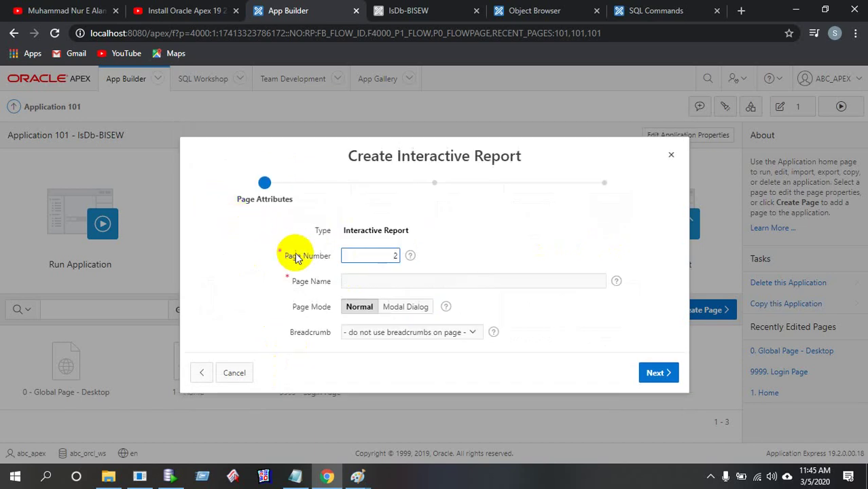
pyautogui.moveTo(229, 156); pyautogui.dragTo(351, 137)
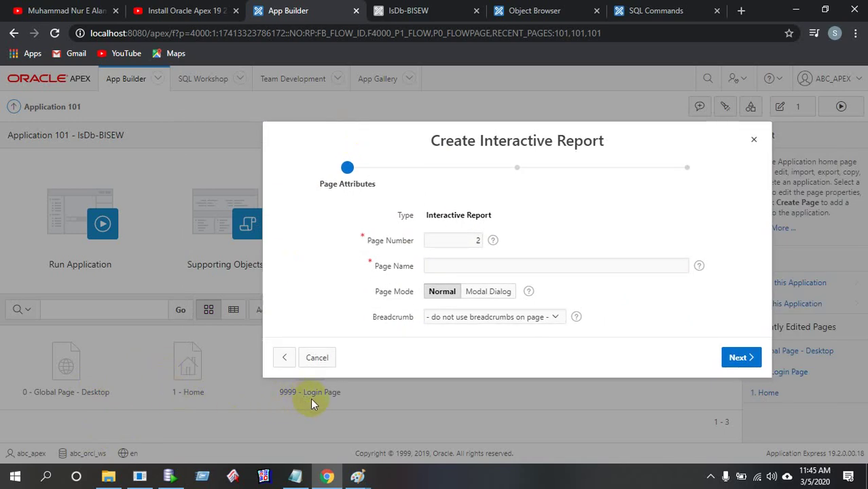
pyautogui.click(455, 264)
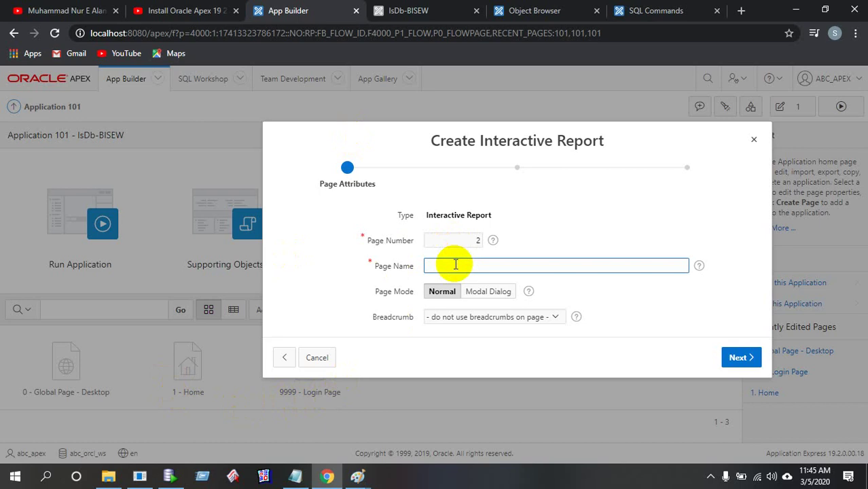
pyautogui.write('Emp Report')
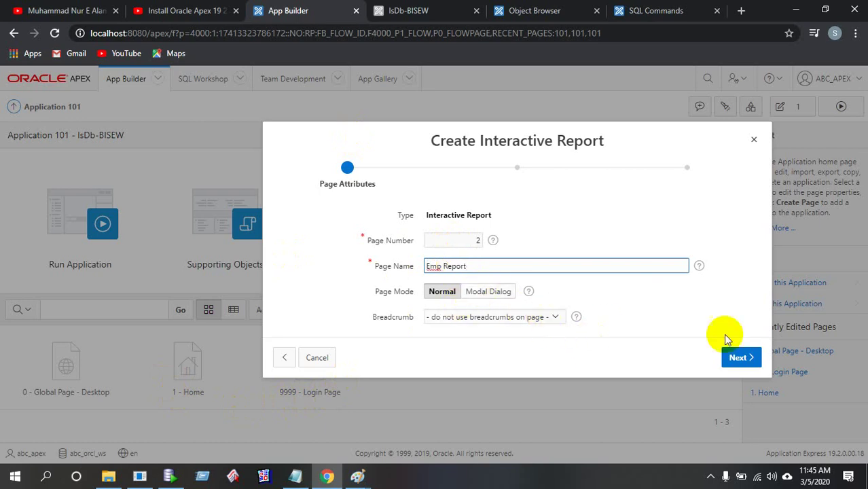
pyautogui.click(737, 360)
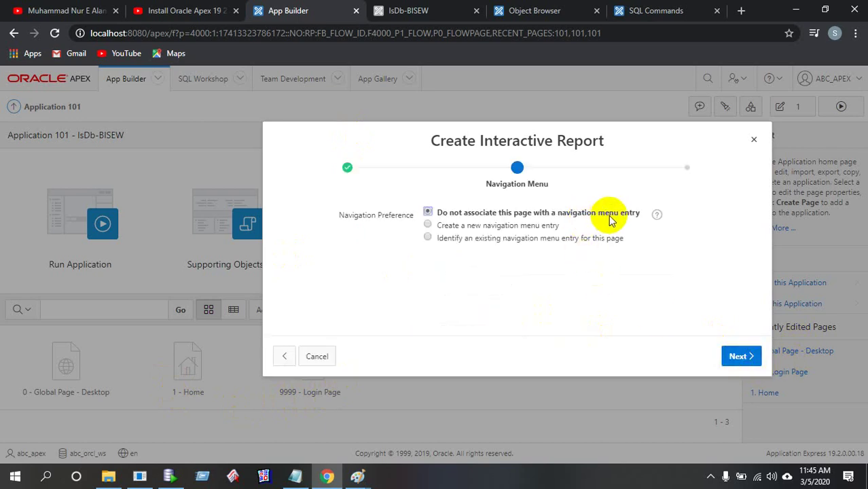
# Give the Emp Report page a new navigation menu entry and advance to Report Source
pyautogui.click(501, 228)
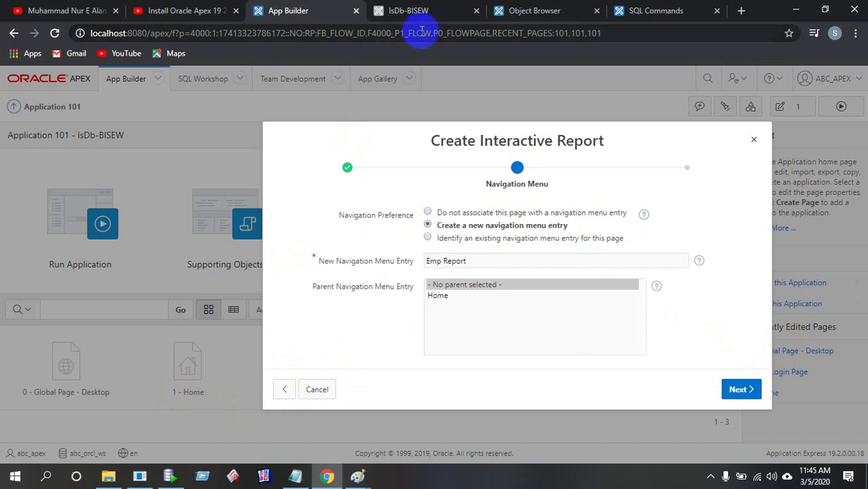
pyautogui.click(547, 8)
pyautogui.click(629, 10)
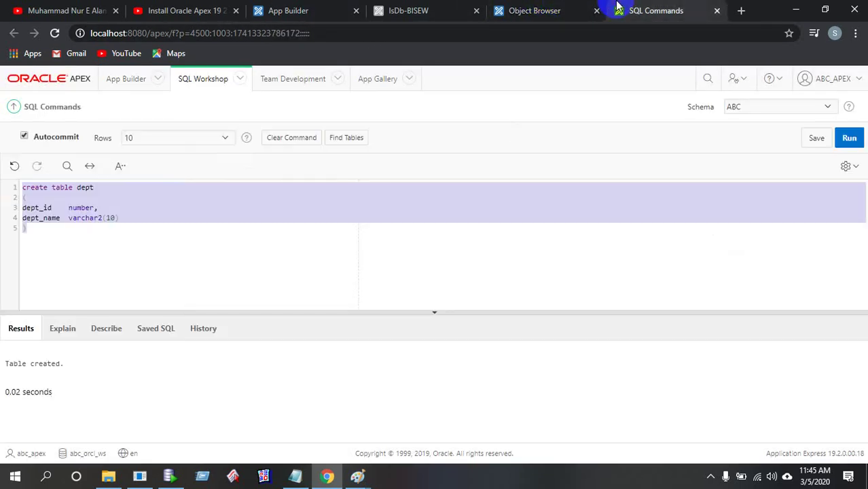
pyautogui.click(418, 10)
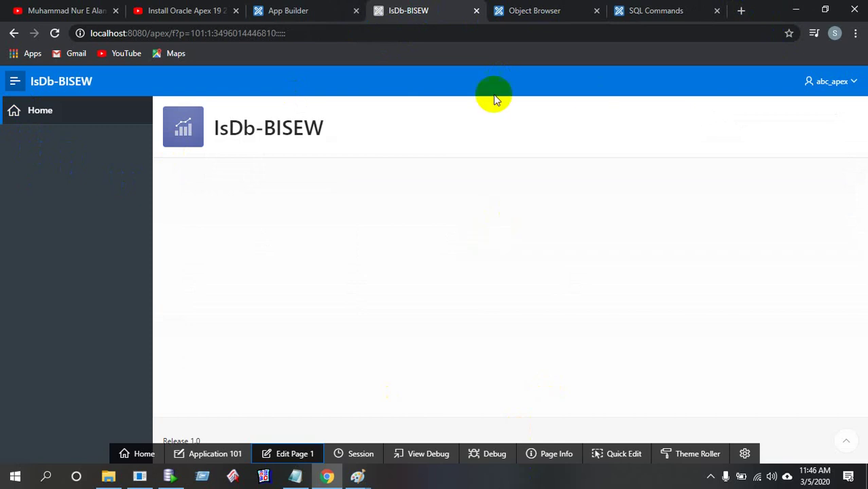
pyautogui.click(515, 20)
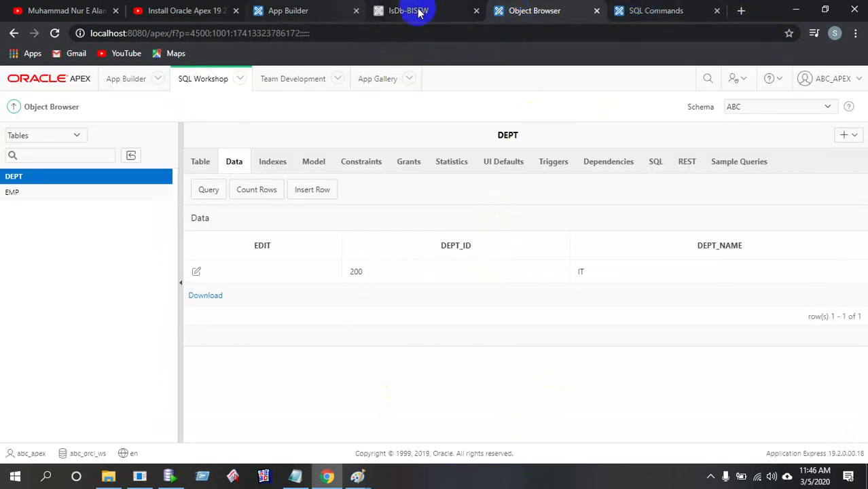
pyautogui.click(269, 10)
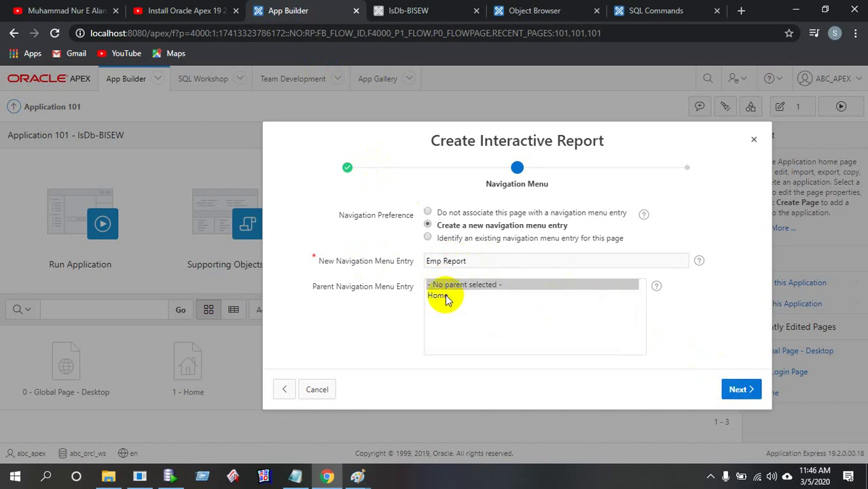
pyautogui.click(742, 393)
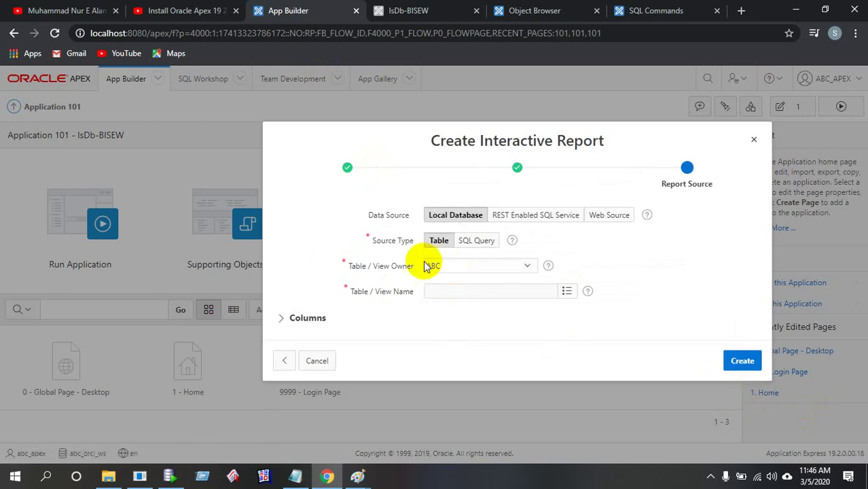
# Keep owner ABC, pick the EMP table as the report source, and create the page
pyautogui.click(528, 266)
pyautogui.click(528, 265)
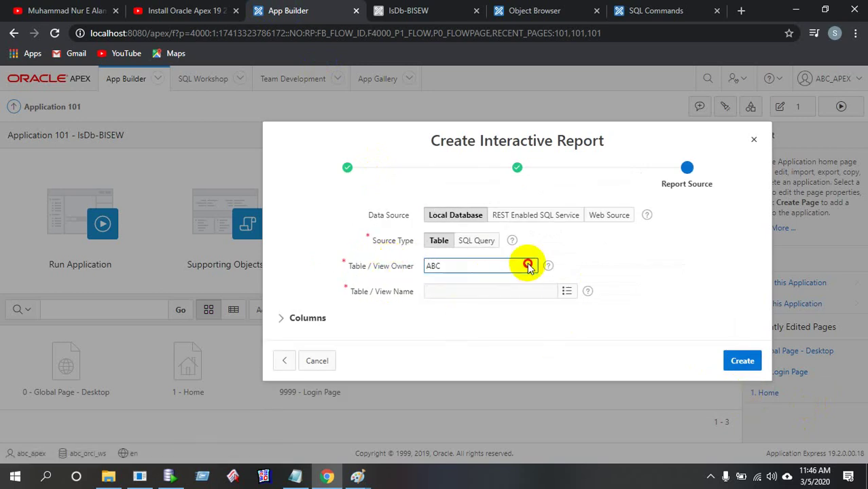
pyautogui.click(571, 296)
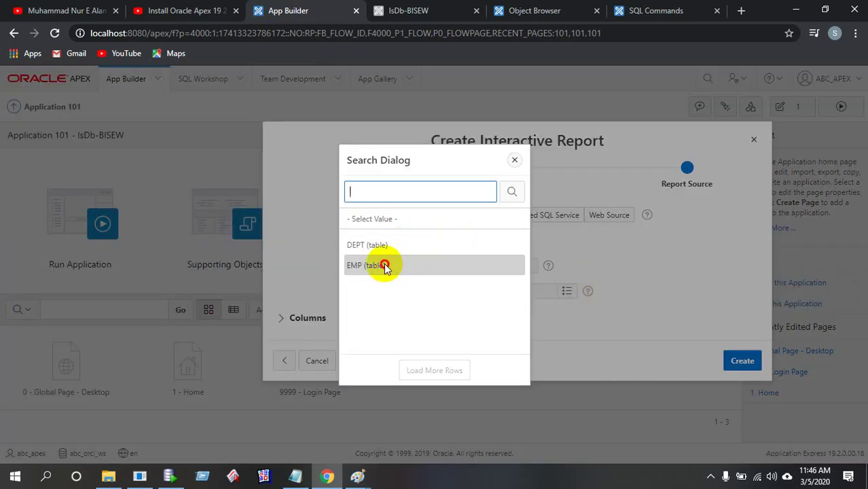
pyautogui.click(384, 266)
pyautogui.click(745, 361)
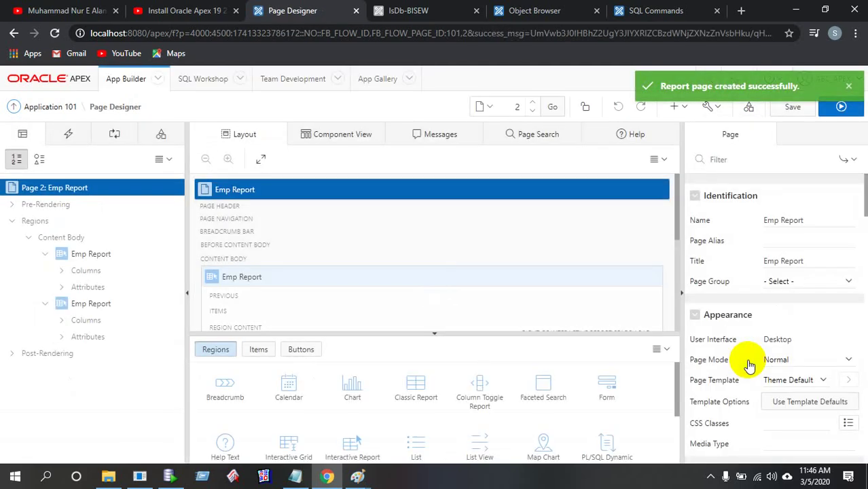
pyautogui.click(841, 107)
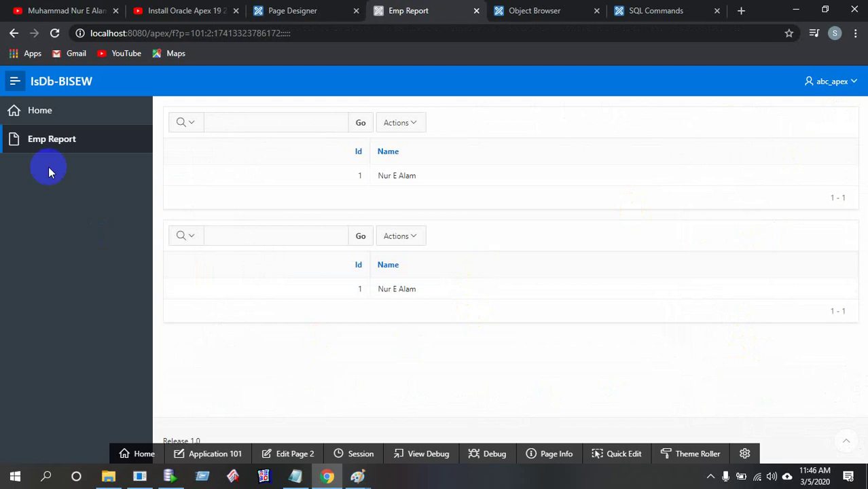
# Open Emp Report in the running app, check its Actions menu, then open the user menu
pyautogui.click(59, 144)
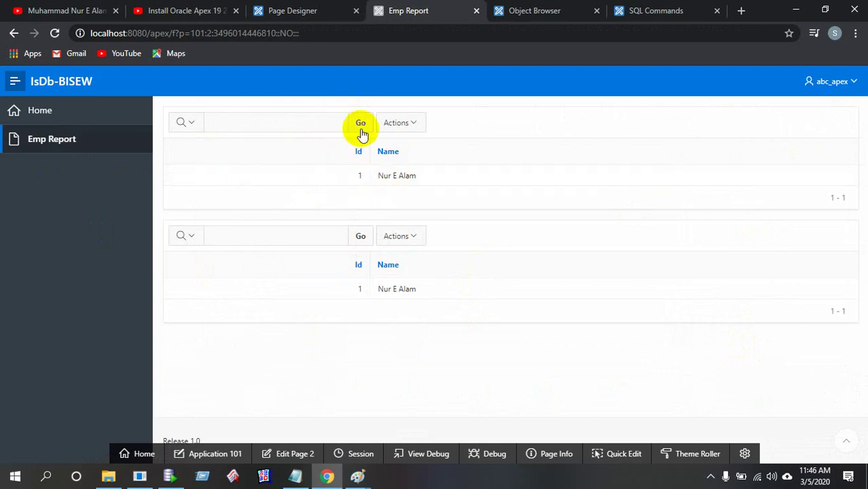
pyautogui.click(410, 123)
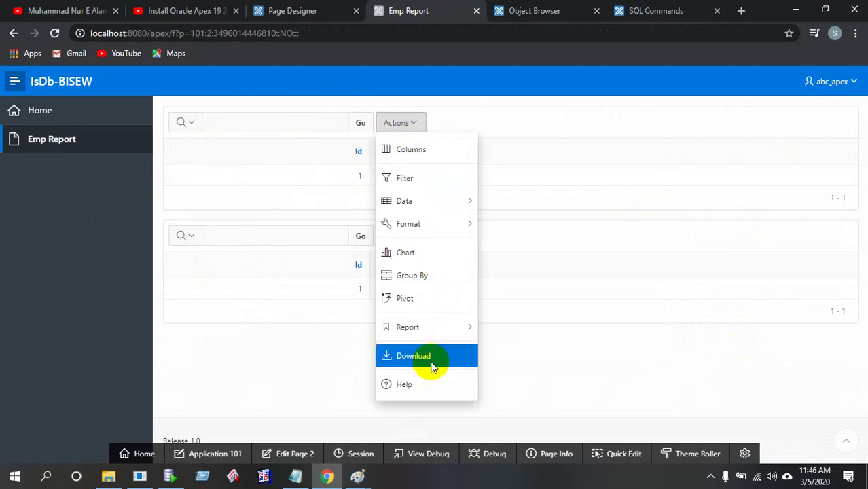
pyautogui.click(527, 378)
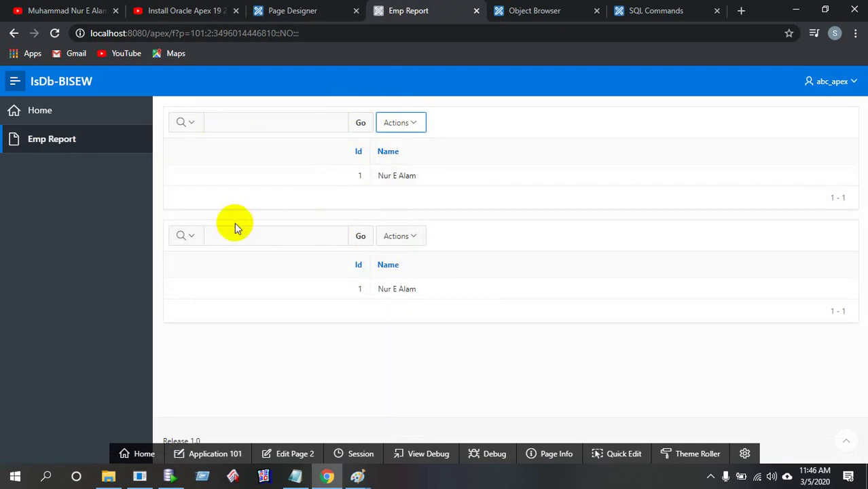
pyautogui.click(845, 85)
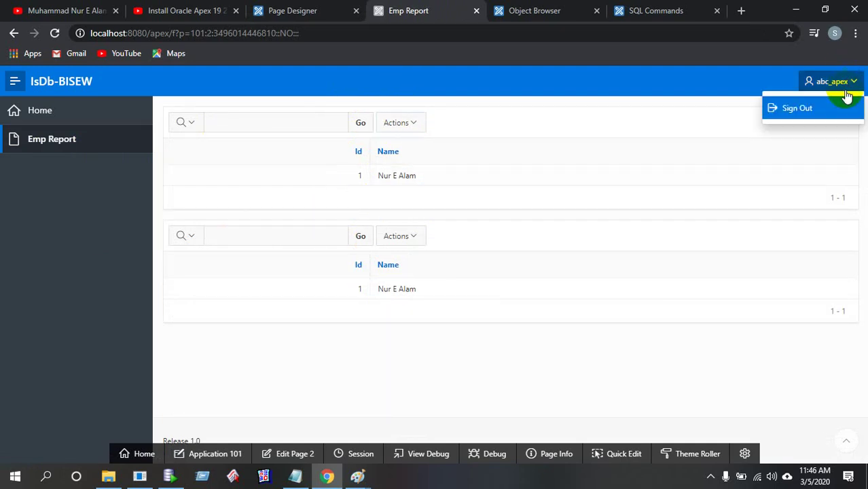
# Sign out of IsDb-BISEW, then minimize the Chrome, SQL Plus, Paint and remaining window to show the desktop
pyautogui.click(812, 110)
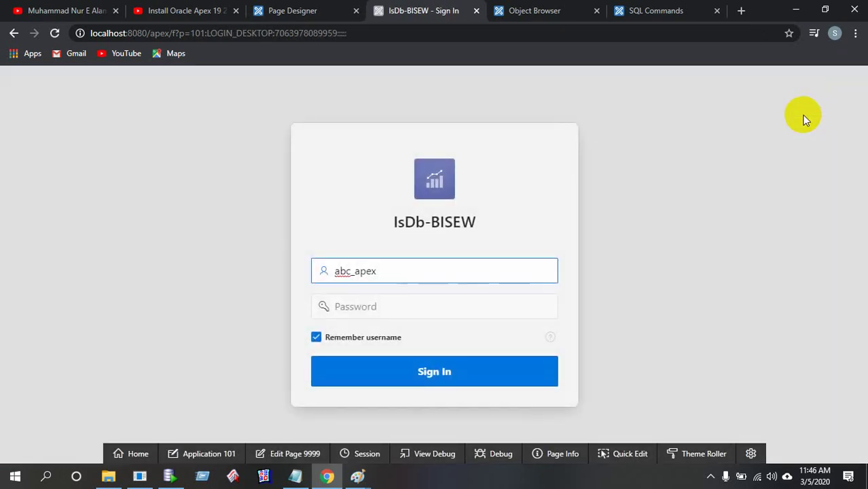
pyautogui.click(795, 8)
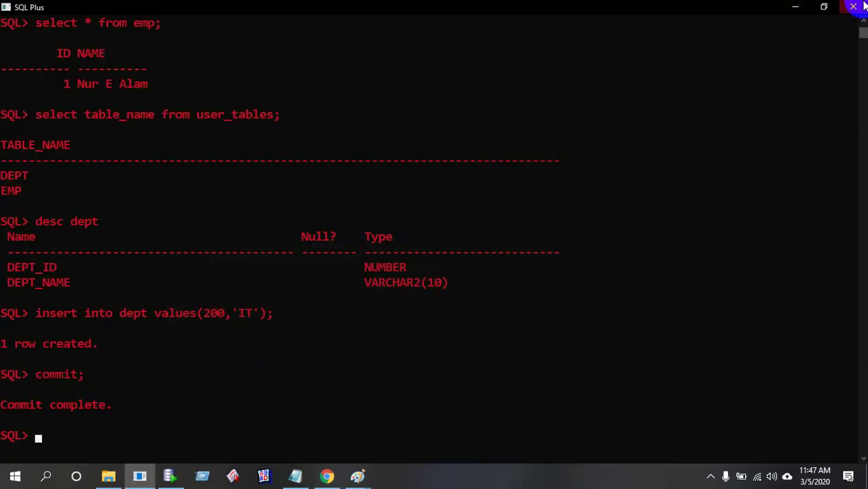
pyautogui.click(795, 6)
pyautogui.click(798, 4)
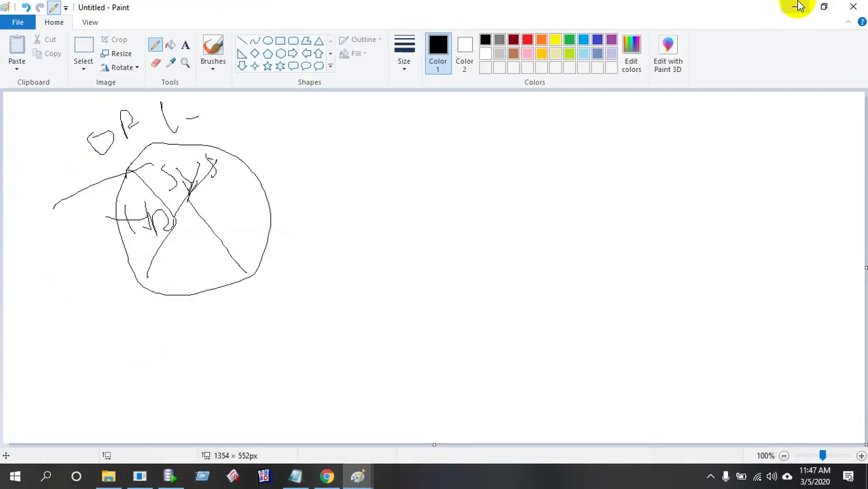
pyautogui.click(794, 6)
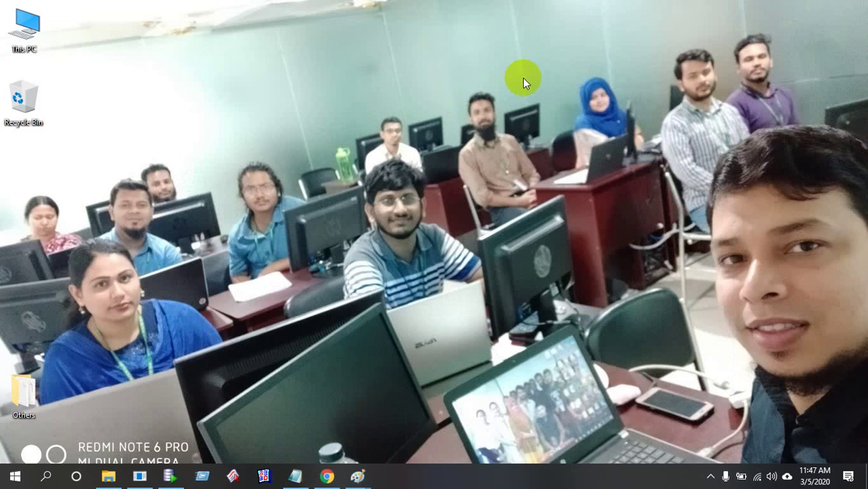